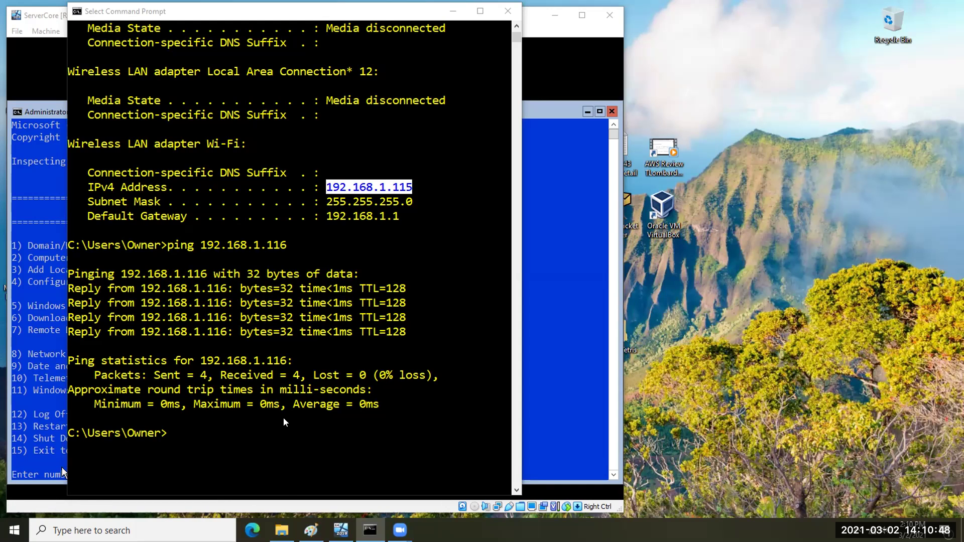
pyautogui.click(312, 530)
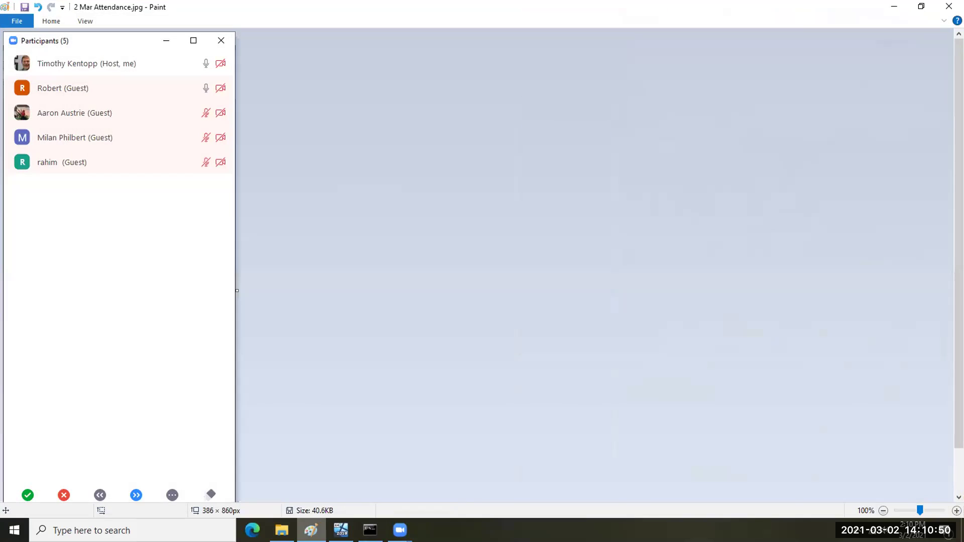
pyautogui.click(894, 6)
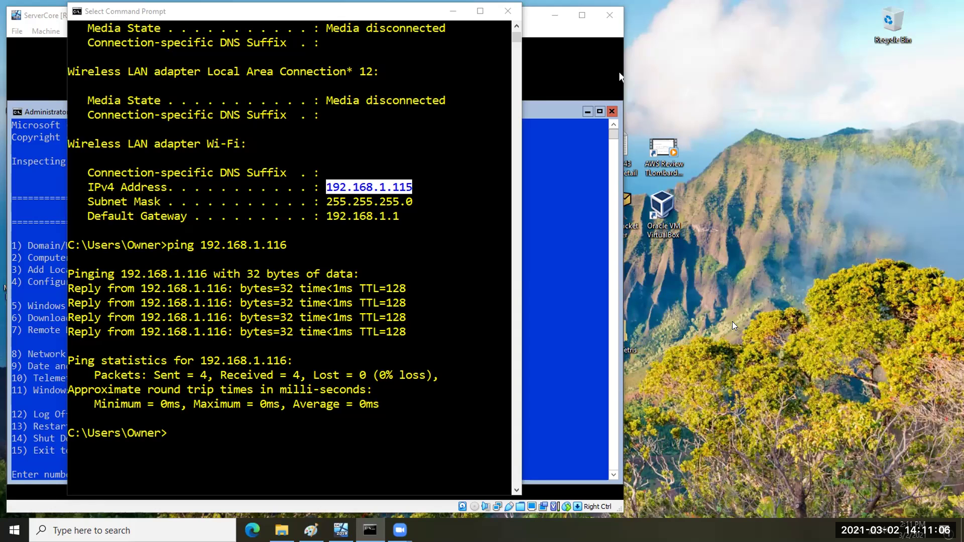
pyautogui.click(14, 530)
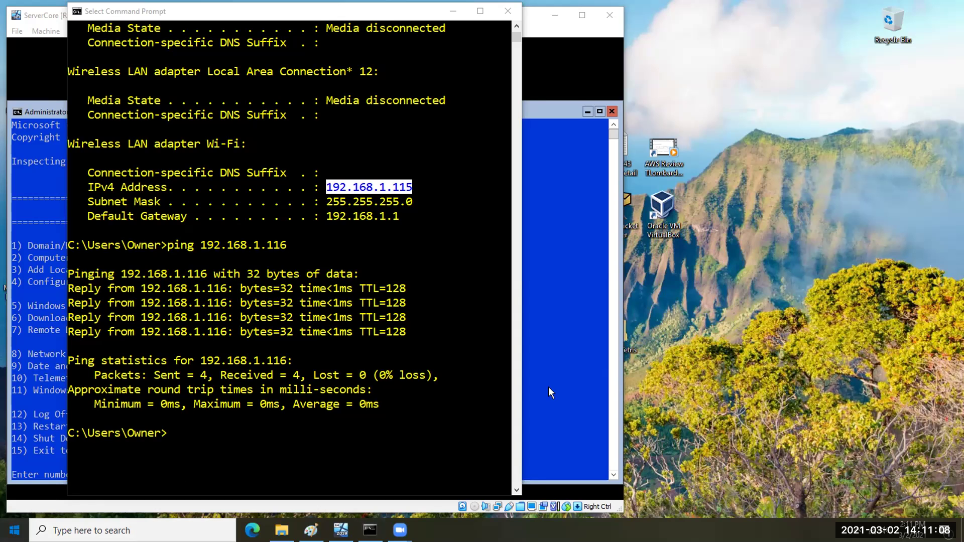
pyautogui.scroll(-10, 96, 417)
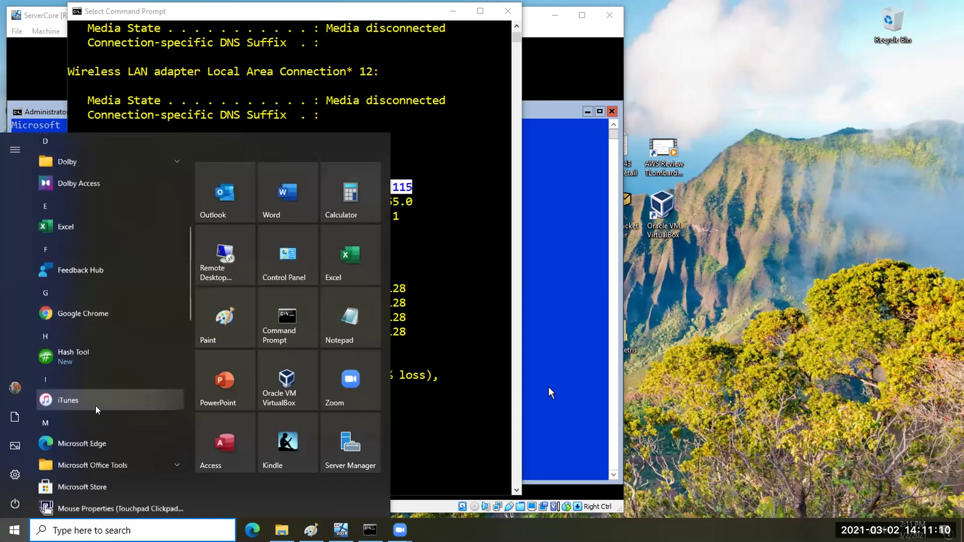
pyautogui.scroll(-10, 96, 402)
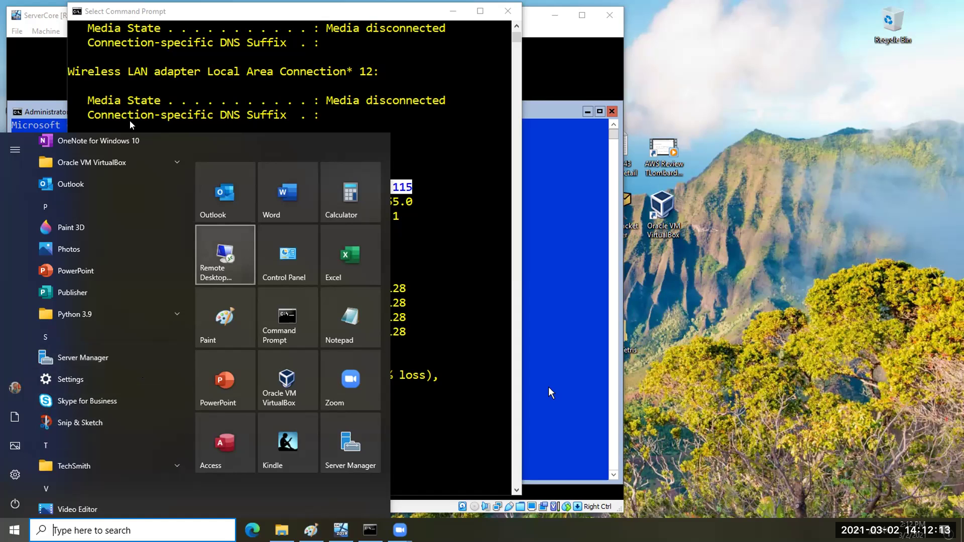
# Minimize the ServerCore virtual machine and Command Prompt windows, and select the Windows Admin Center shortcut on the desktop.
pyautogui.click(46, 67)
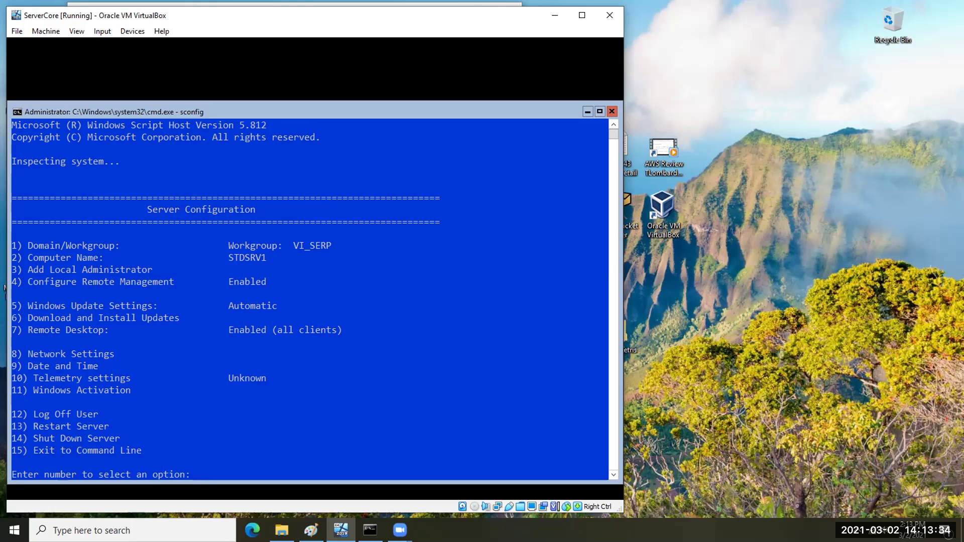
pyautogui.click(554, 16)
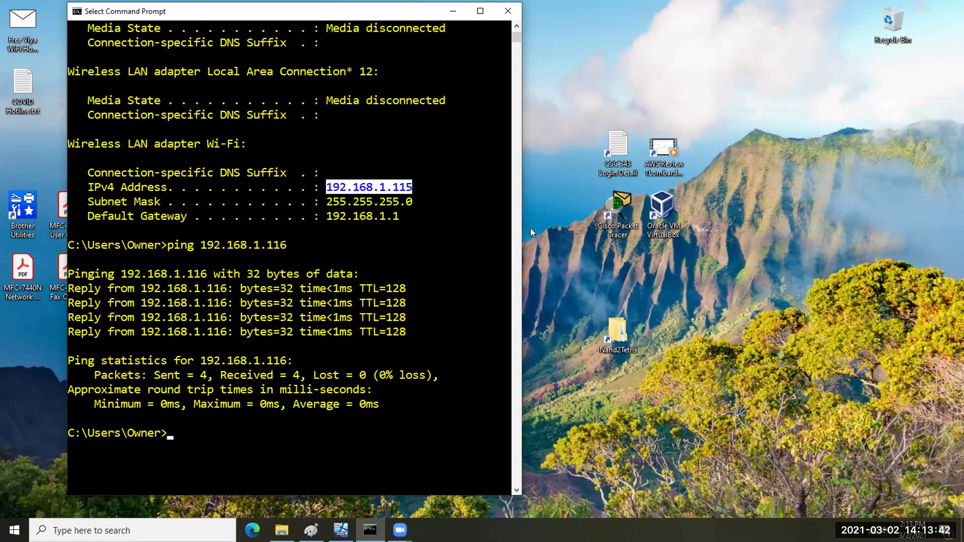
pyautogui.click(458, 19)
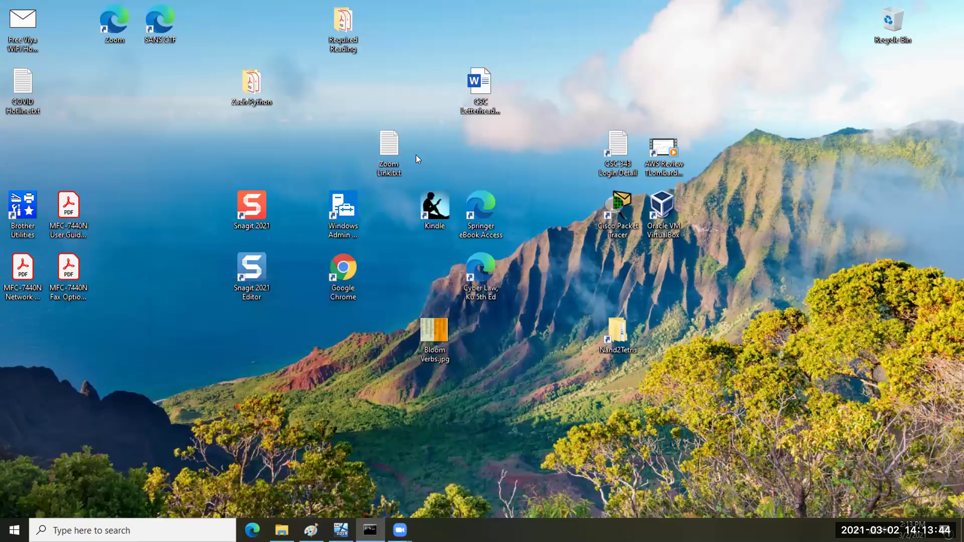
pyautogui.click(349, 209)
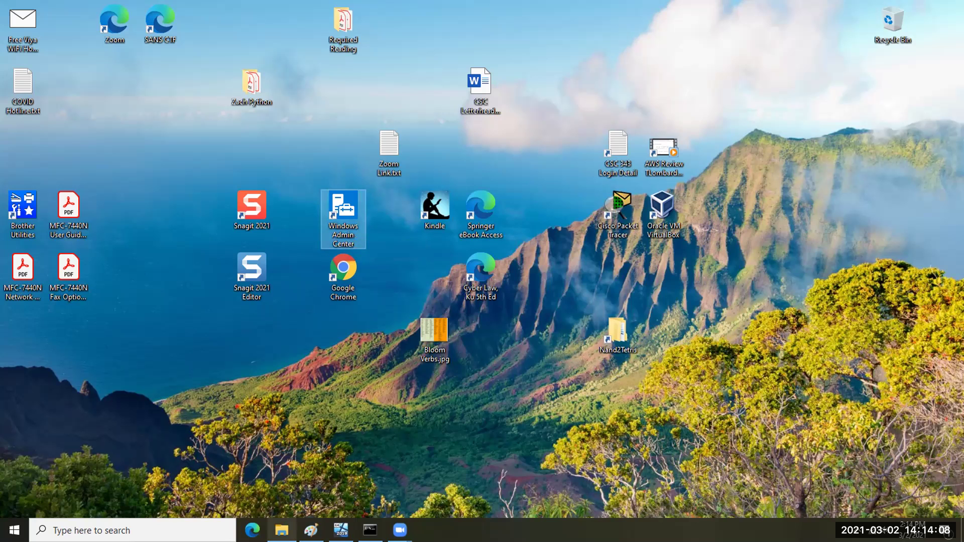
# Switch to File Explorer and open the Screen Images folder in the CSC 255 1-Today class notes.
pyautogui.moveTo(282, 529)
pyautogui.click(288, 502)
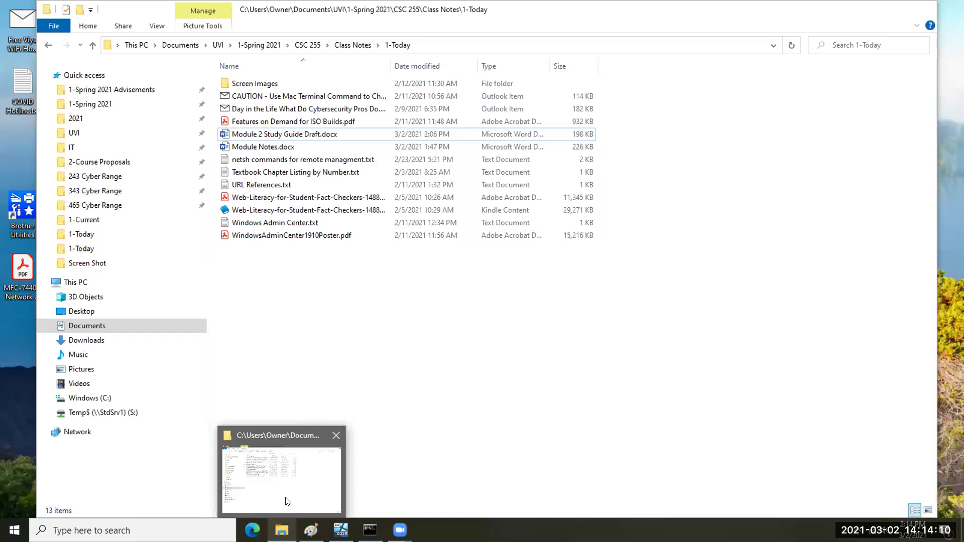
pyautogui.click(288, 501)
pyautogui.doubleClick(271, 84)
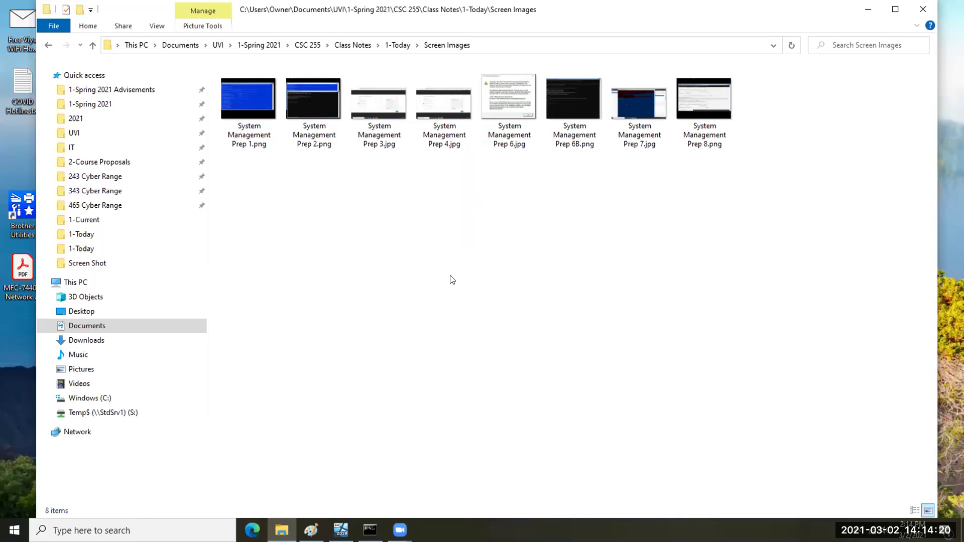
# Open the Screen Shot folder under 1-Spring 2021, CSC 255, Solutions, Module 2.
pyautogui.click(129, 104)
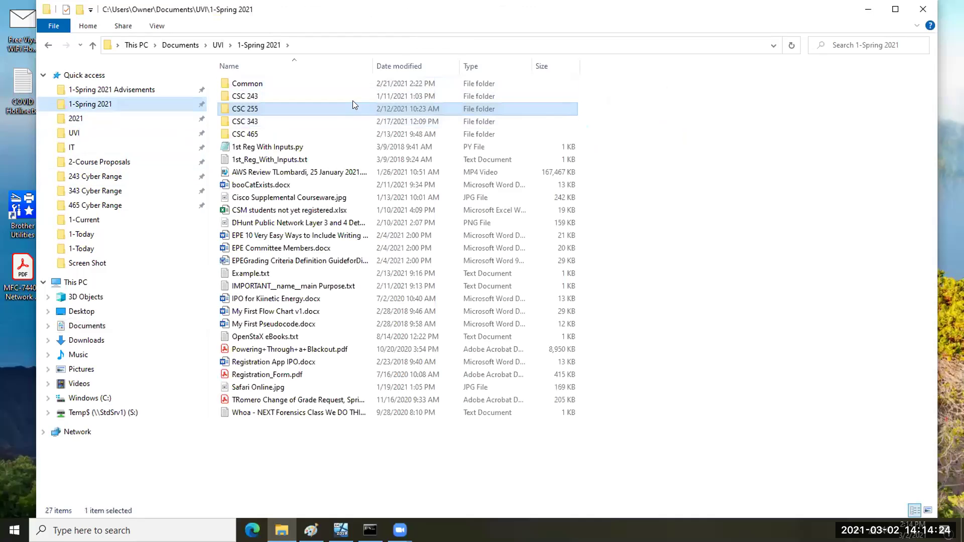
pyautogui.doubleClick(353, 107)
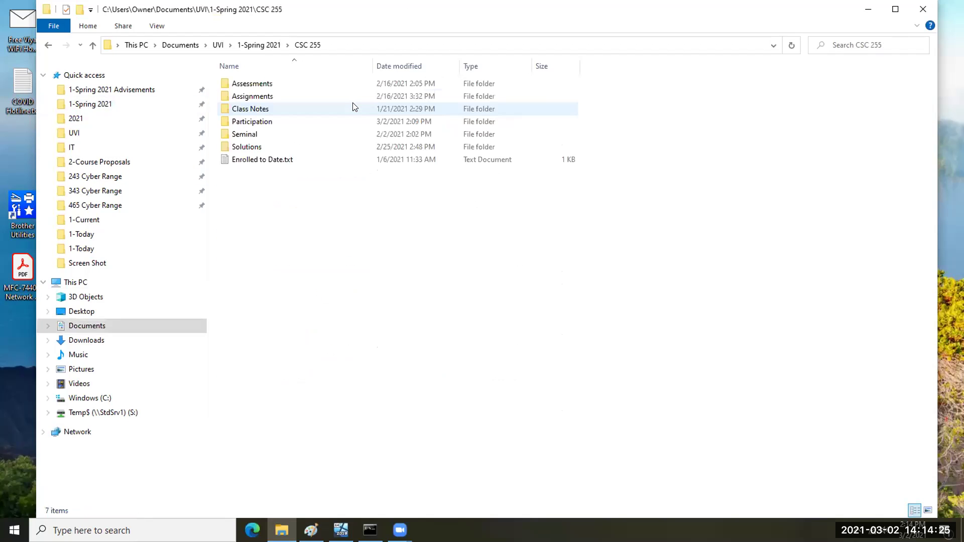
pyautogui.doubleClick(343, 144)
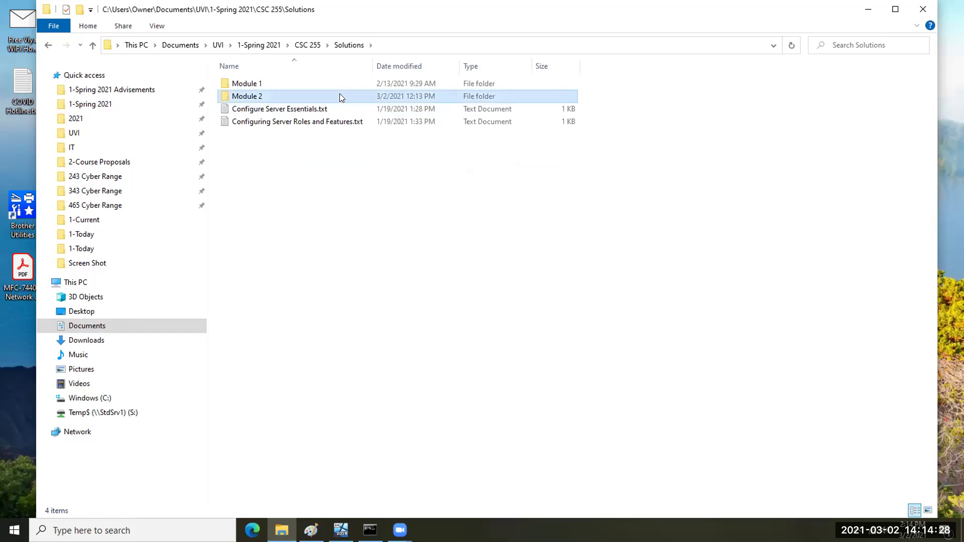
pyautogui.doubleClick(339, 96)
pyautogui.doubleClick(330, 84)
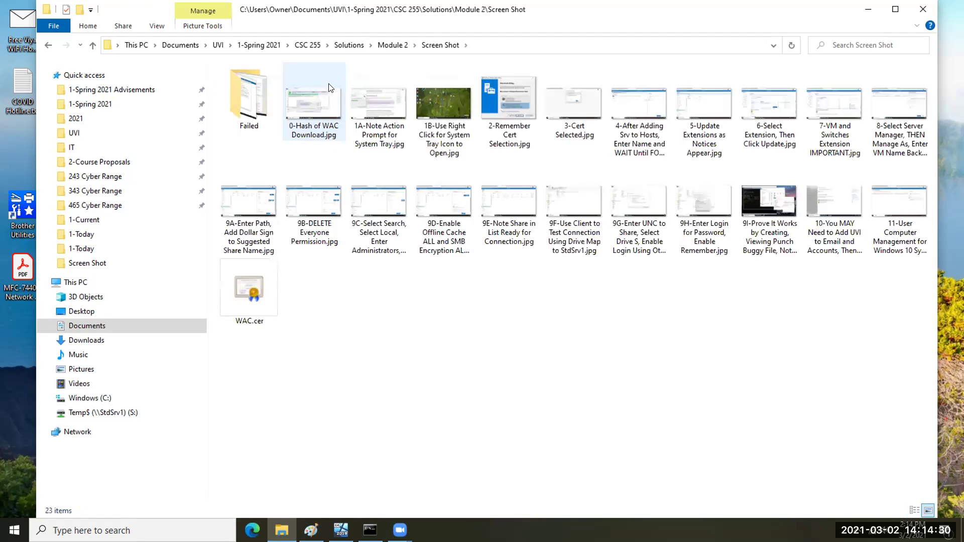
# View and close 0-Hash of WAC Download.jpg, and open 1A-Note Action Prompt for System Tray.jpg in Photos.
pyautogui.doubleClick(323, 102)
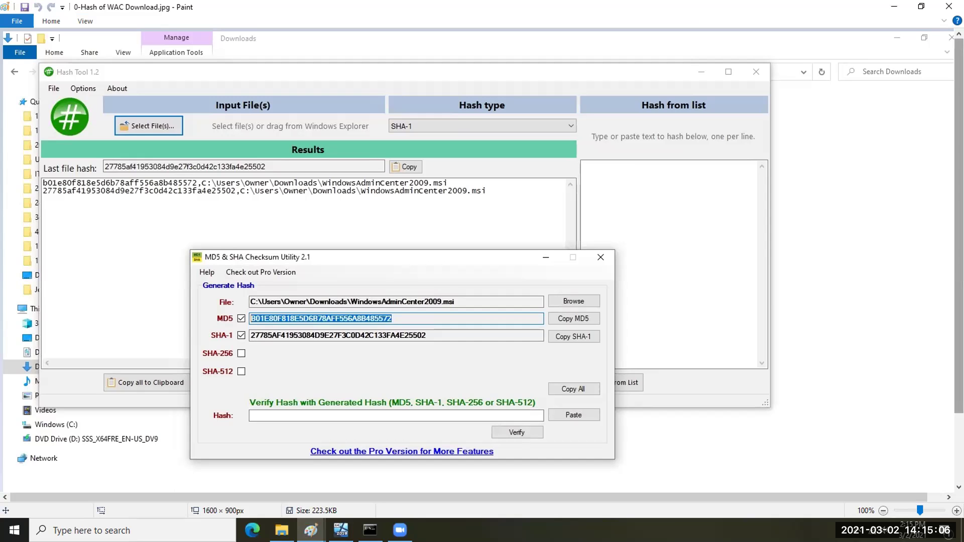
pyautogui.click(949, 6)
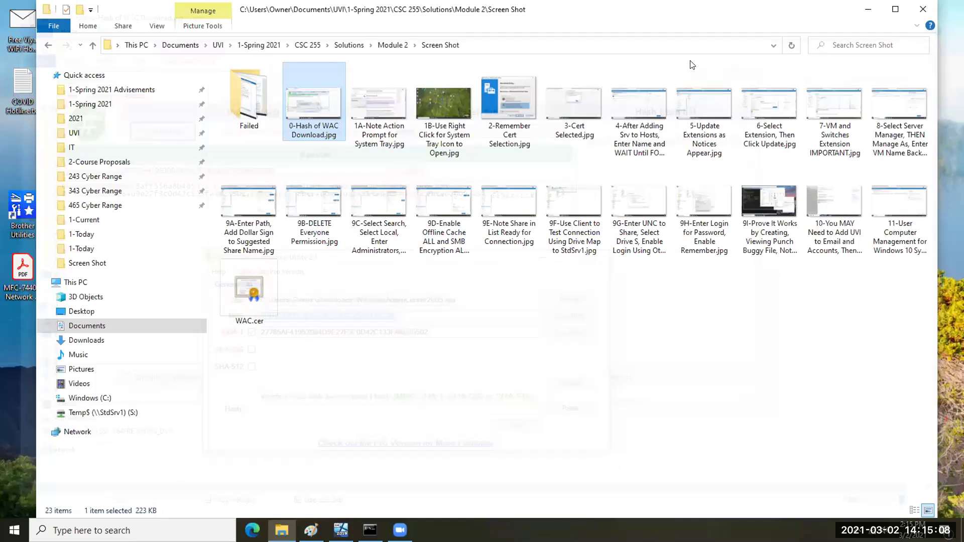
pyautogui.click(369, 97)
pyautogui.rightClick(369, 96)
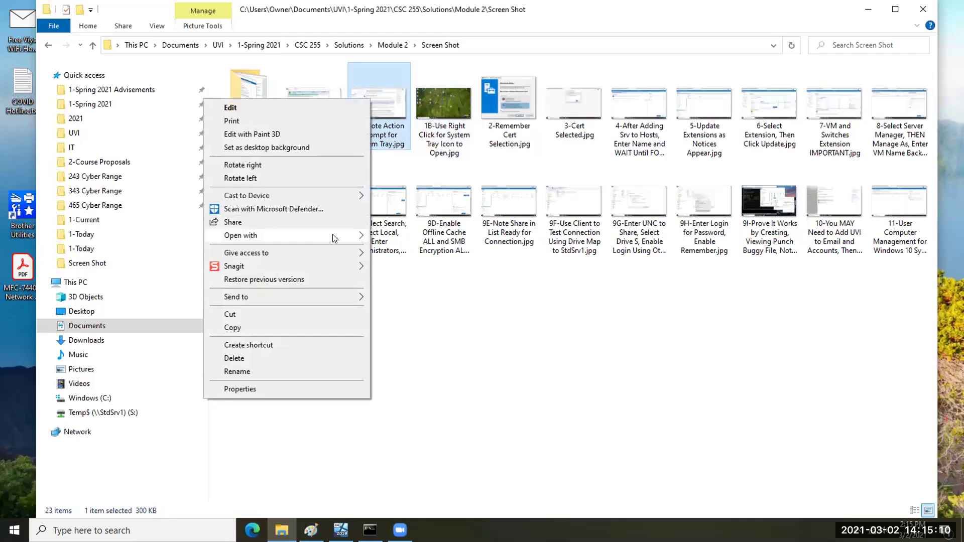
pyautogui.moveTo(345, 240)
pyautogui.click(424, 285)
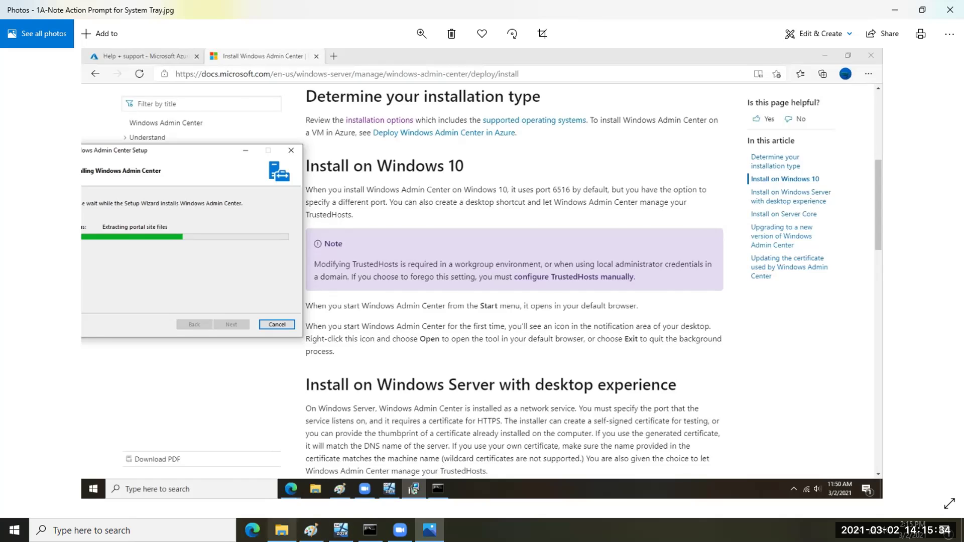
# Switch to File Explorer and examine the WindowsAdminCenter2009.msi and WindowsAdminCenter2103.msi installers in the Downloads folder.
pyautogui.click(282, 530)
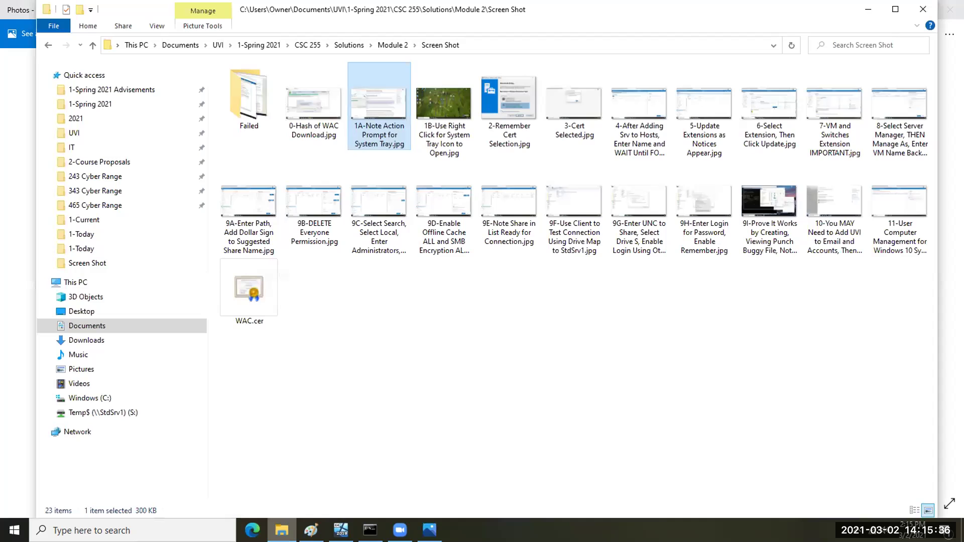
pyautogui.click(90, 341)
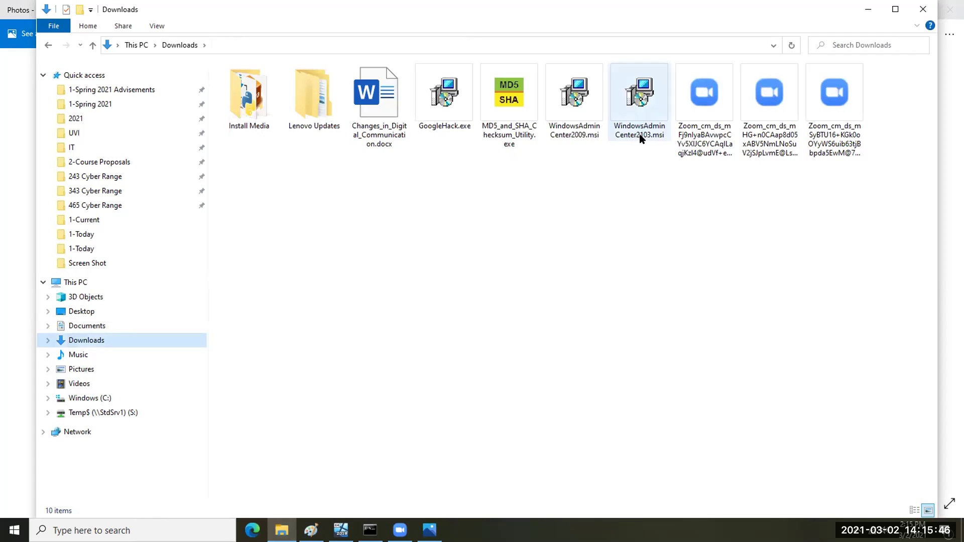
pyautogui.moveTo(566, 124)
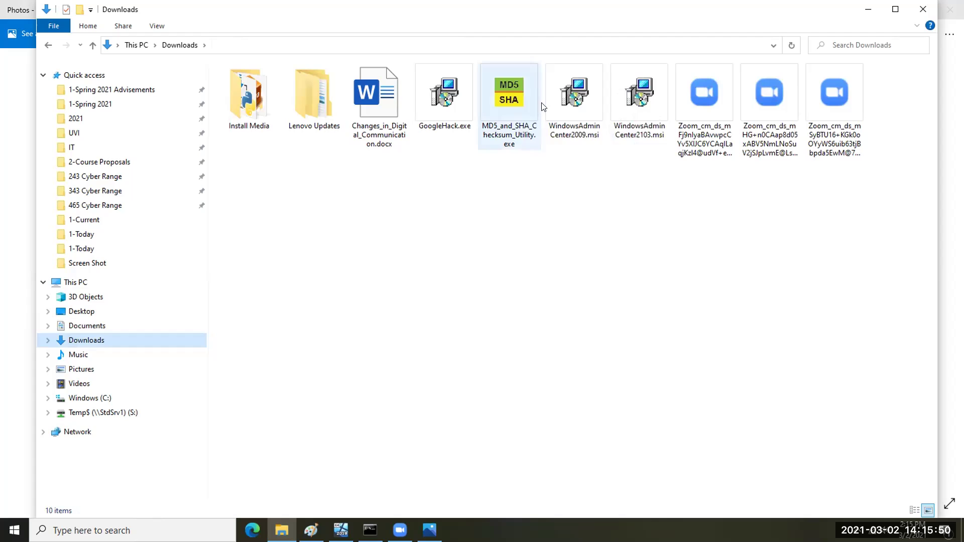
pyautogui.moveTo(549, 98)
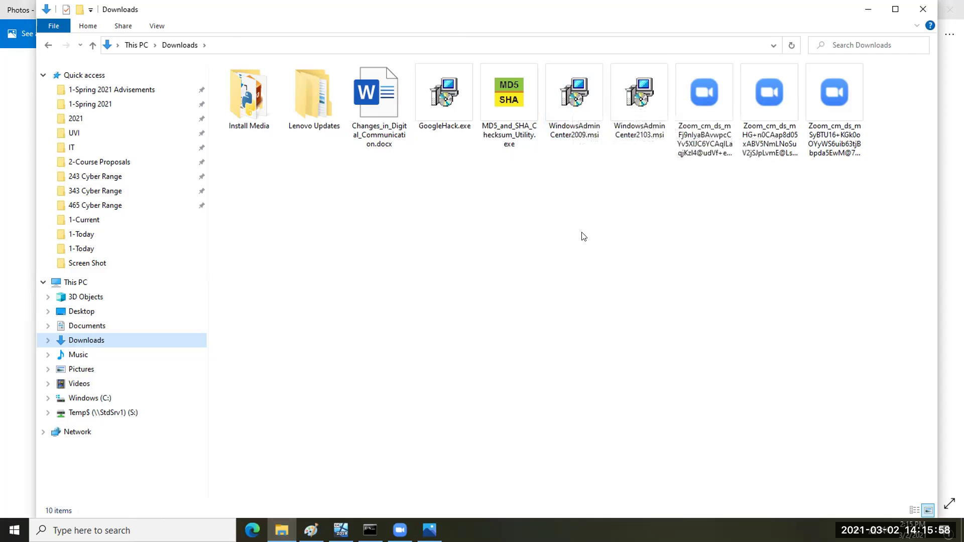
pyautogui.moveTo(621, 133)
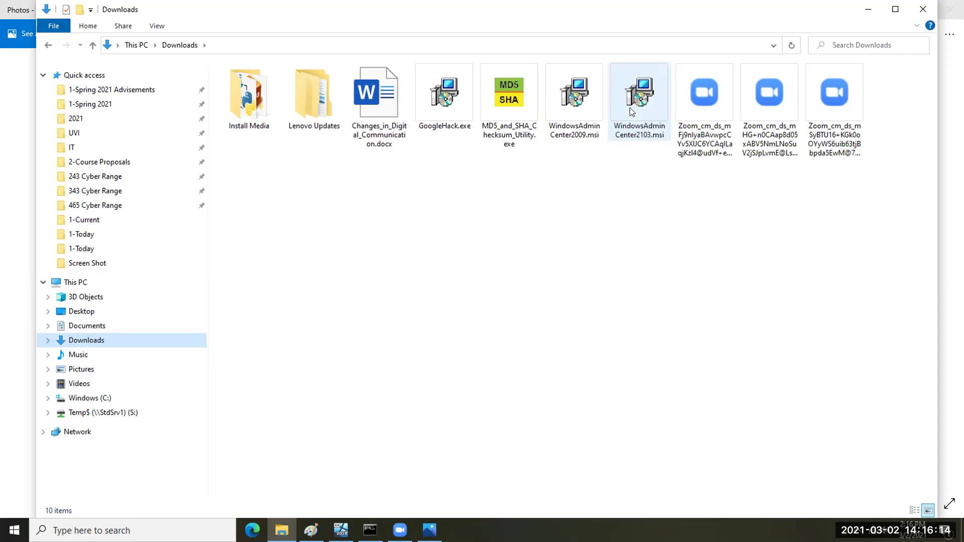
pyautogui.moveTo(632, 111)
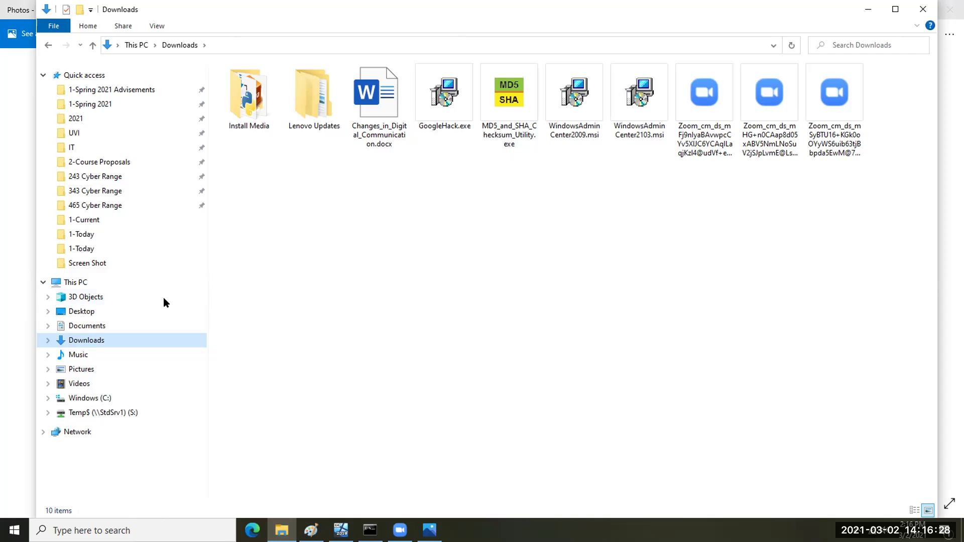
# Return to the Module 2 Screen Shot folder and reopen 1A-Note Action Prompt for System Tray.jpg.
pyautogui.click(48, 45)
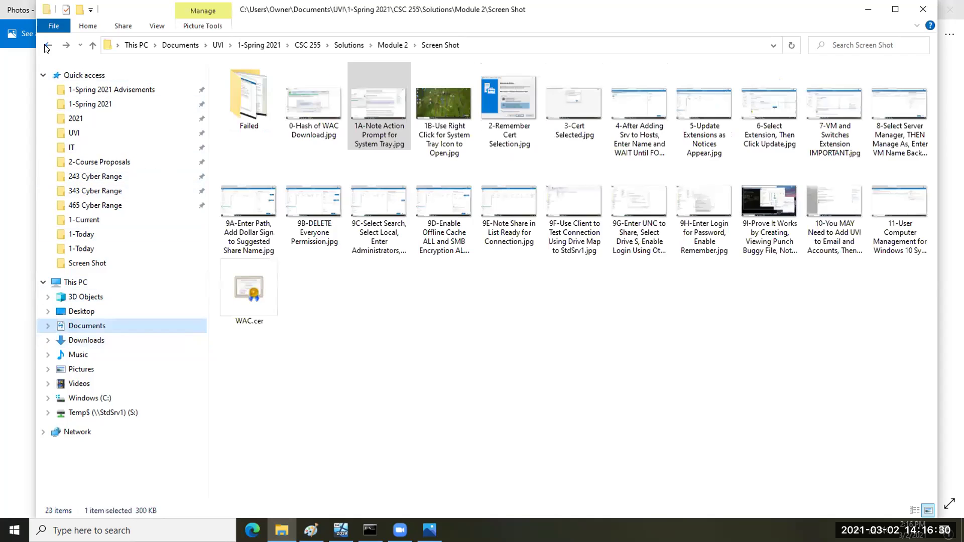
pyautogui.click(48, 45)
pyautogui.click(66, 45)
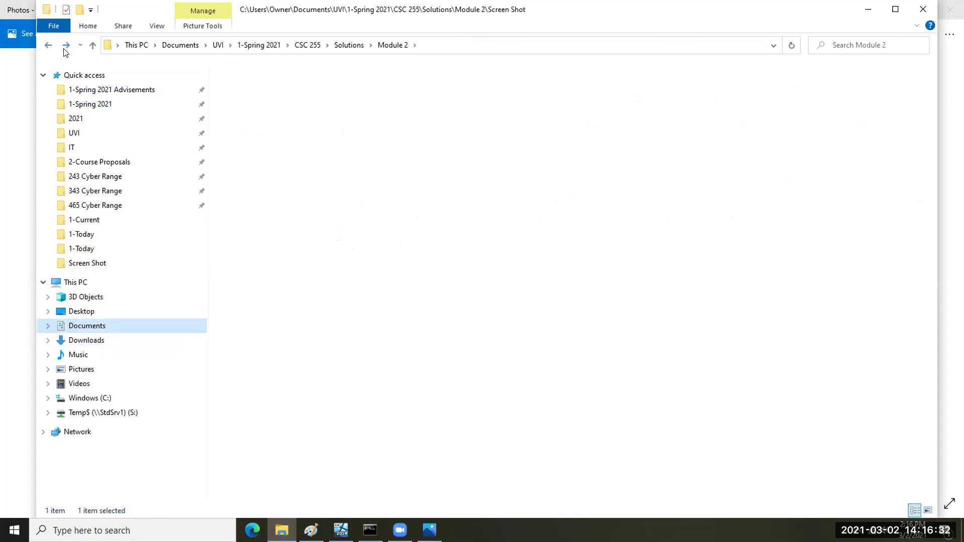
pyautogui.doubleClick(388, 92)
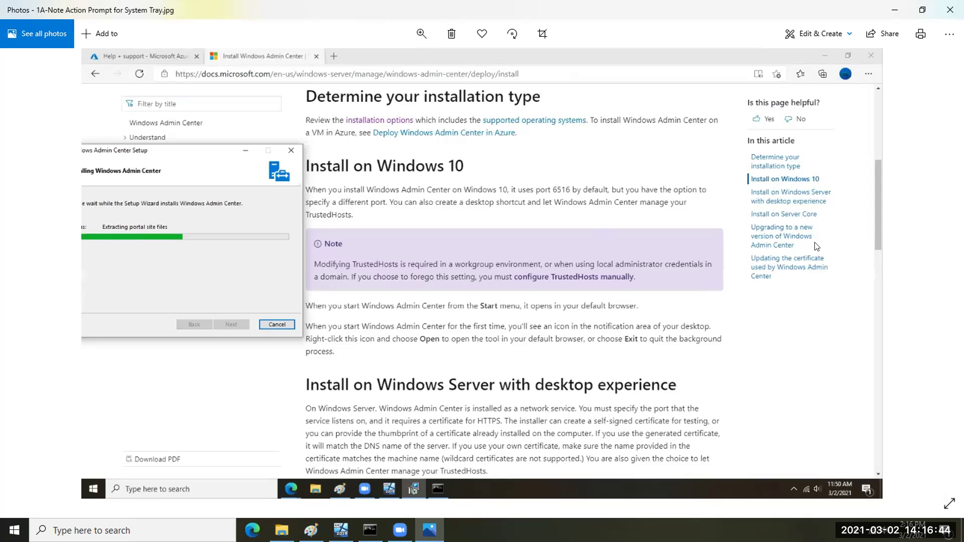
# Review the Windows Admin Center installation screenshots from 1A and 1B through 2-Remember Cert Selection.jpg to 3-Cert Selected.jpg.
pyautogui.click(933, 274)
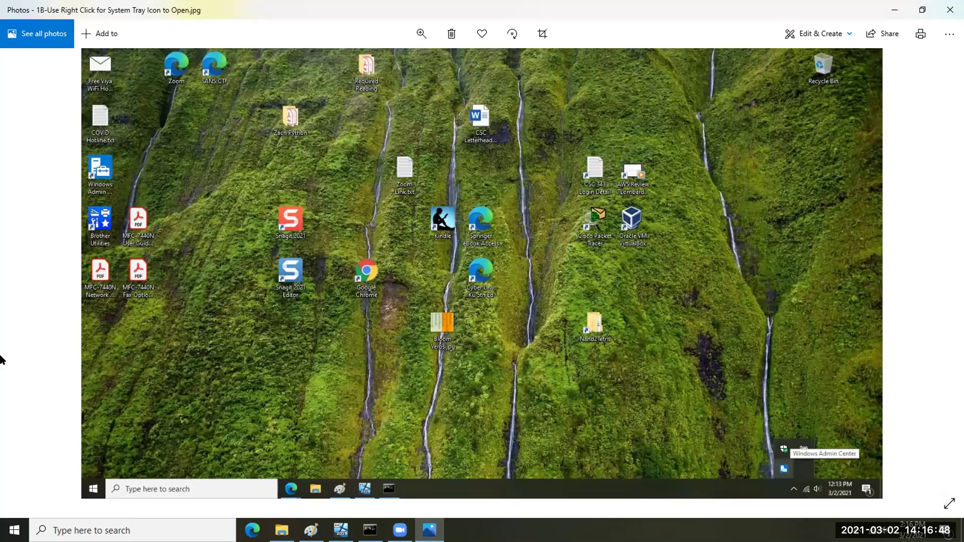
pyautogui.click(29, 275)
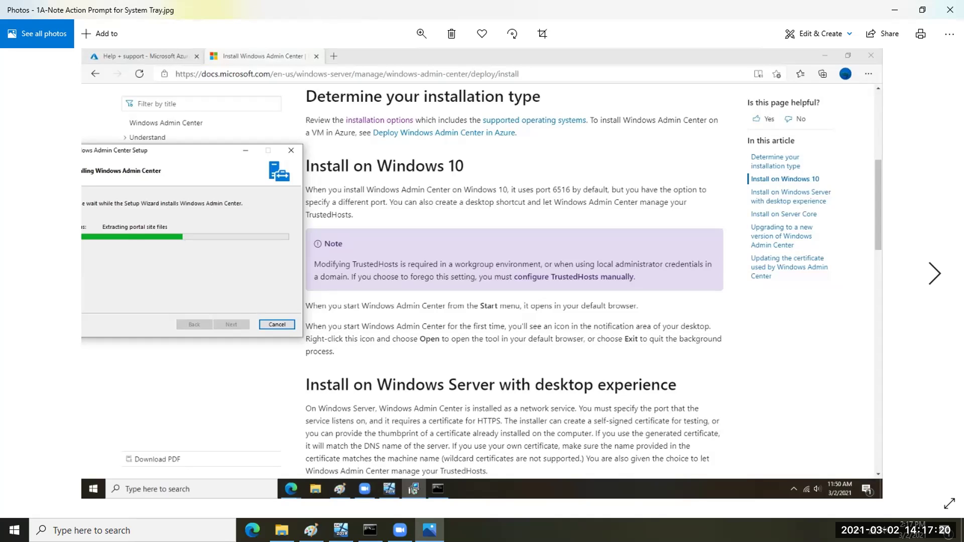
pyautogui.click(935, 274)
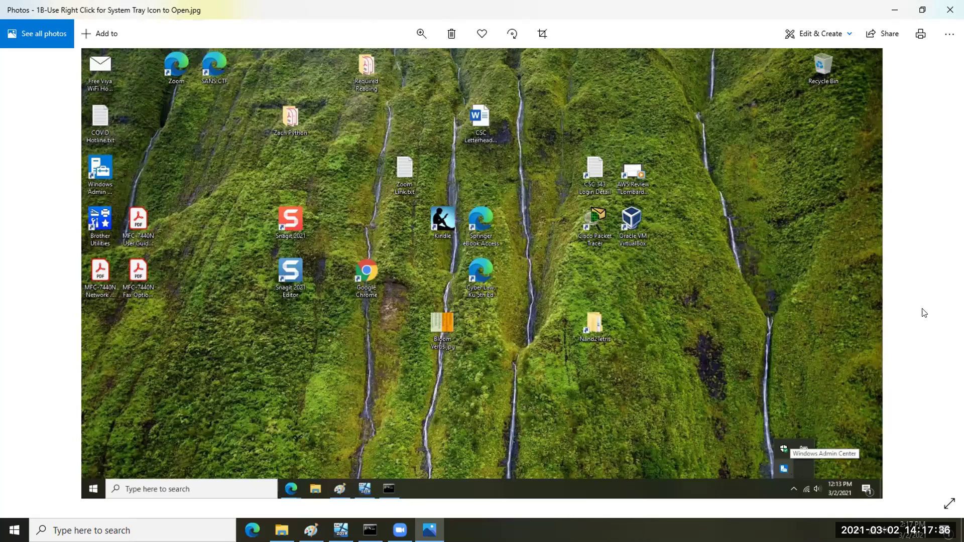
pyautogui.click(935, 272)
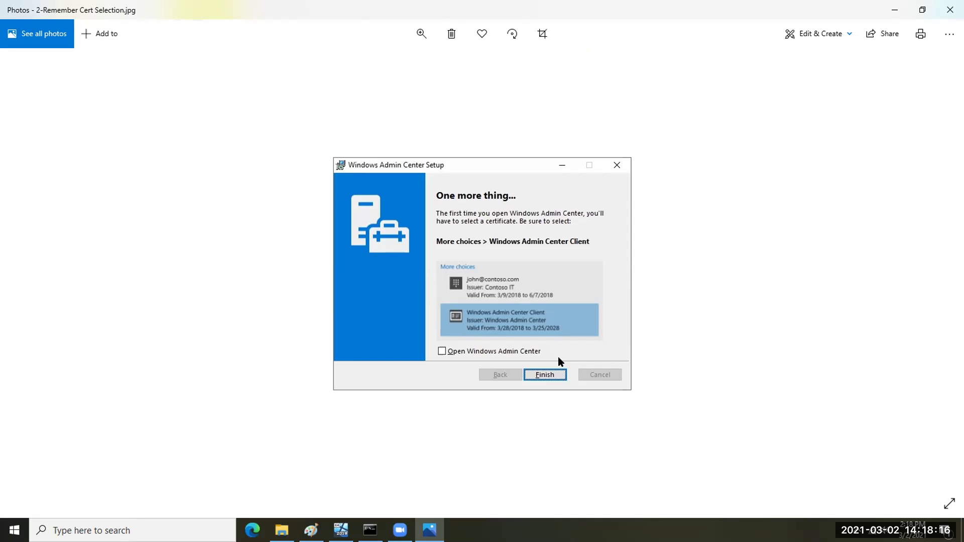
pyautogui.click(934, 273)
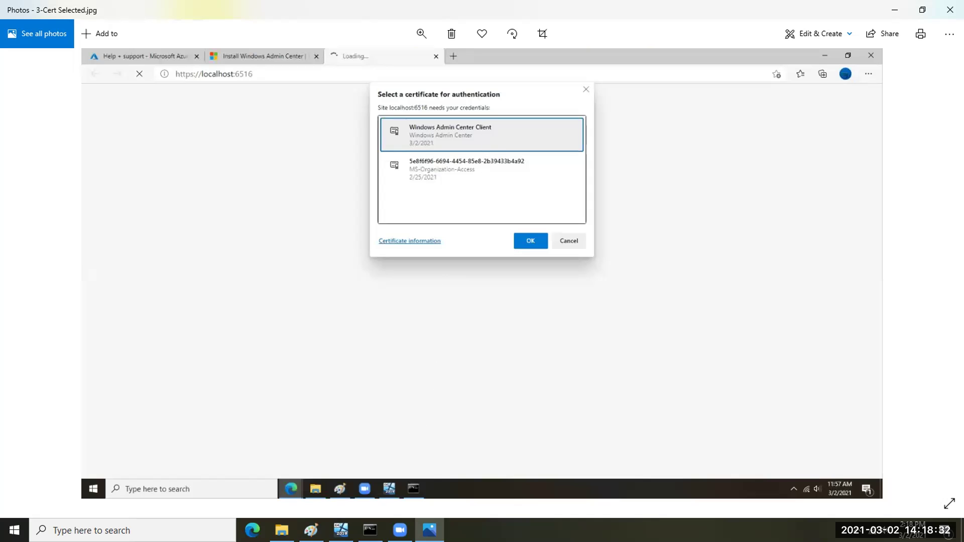
# Check the server's computer name in the ServerCore virtual machine, and switch back to the Screen Shot folder.
pyautogui.click(341, 529)
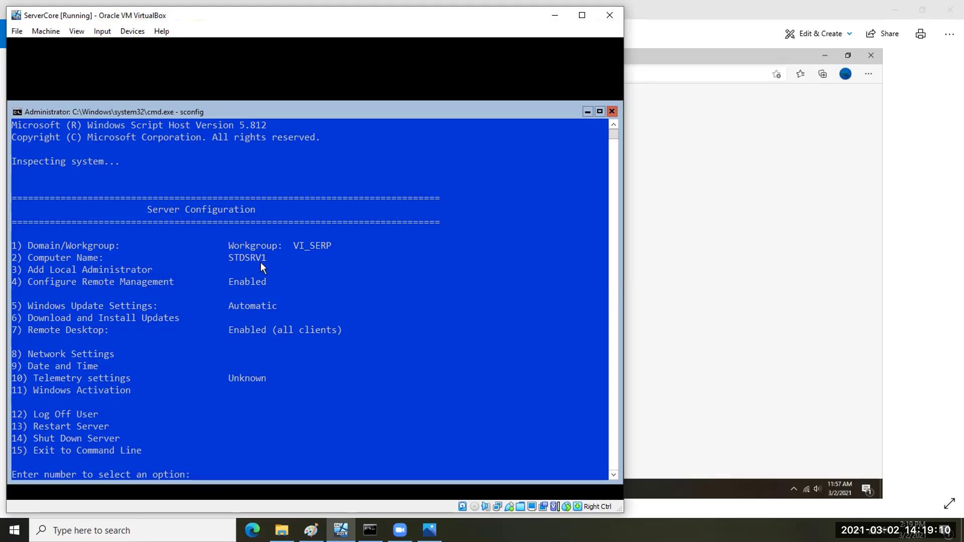
pyautogui.click(281, 530)
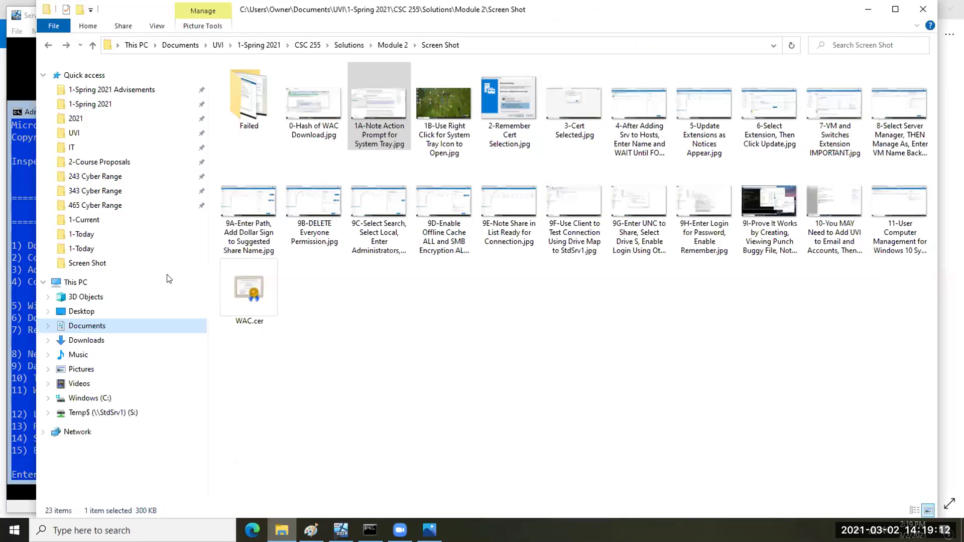
# Open This PC in a new maximized File Explorer window and go to the Windows (C:) drive.
pyautogui.rightClick(85, 287)
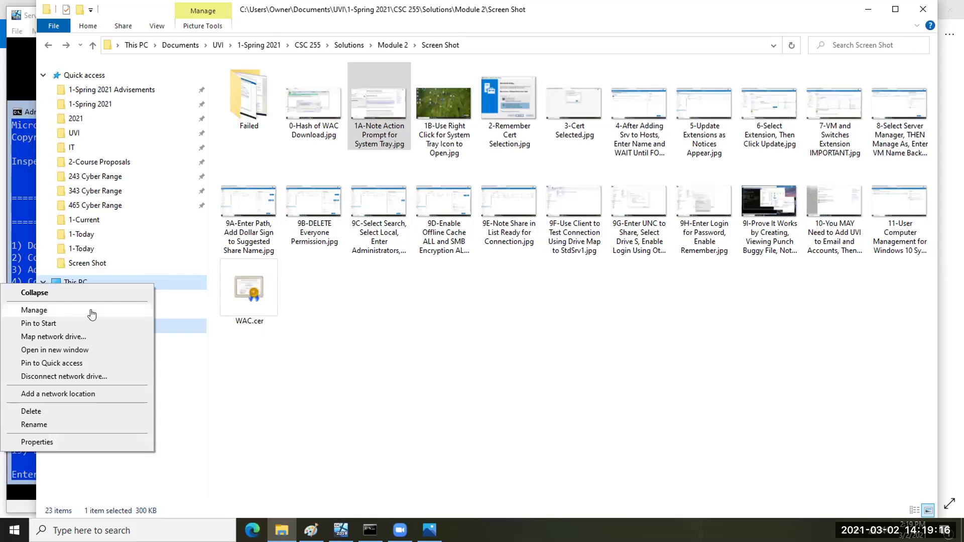
pyautogui.click(103, 336)
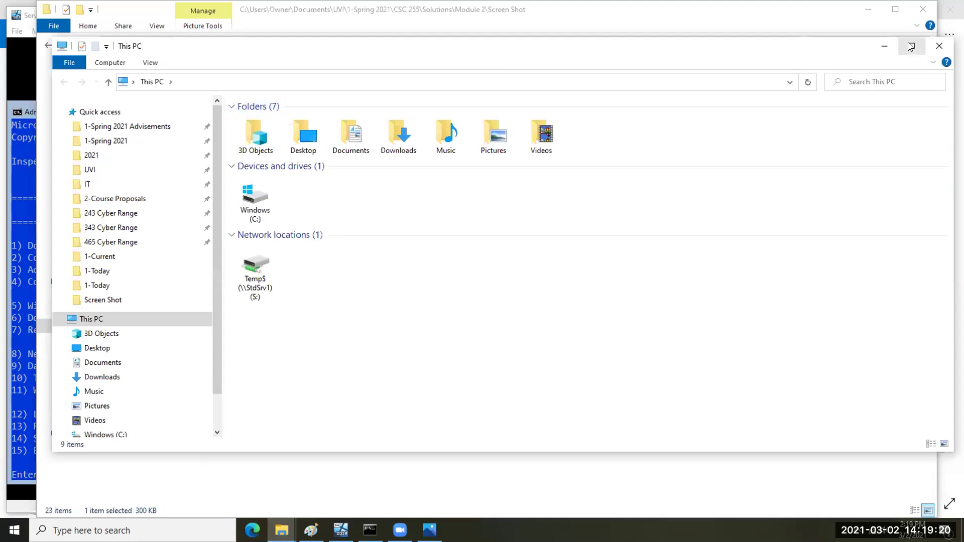
pyautogui.click(911, 46)
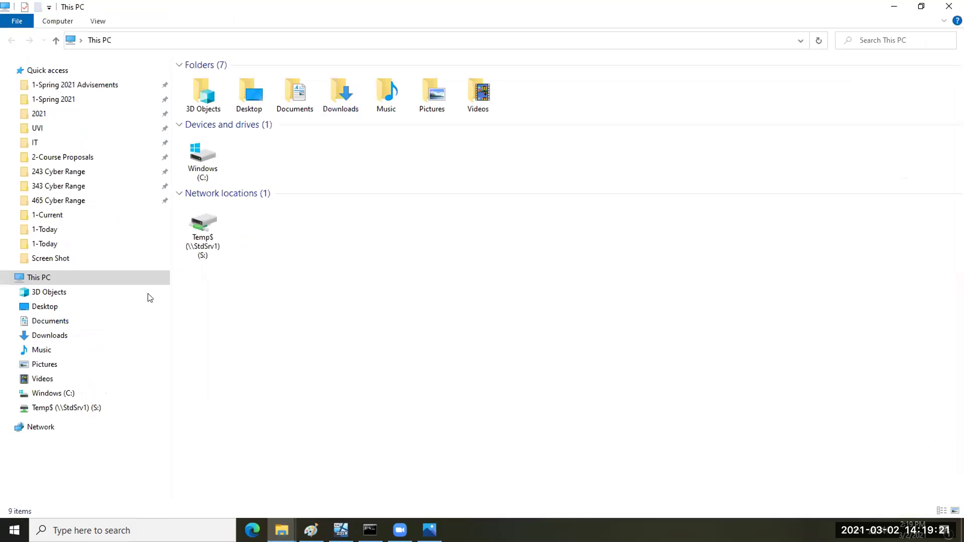
pyautogui.click(55, 395)
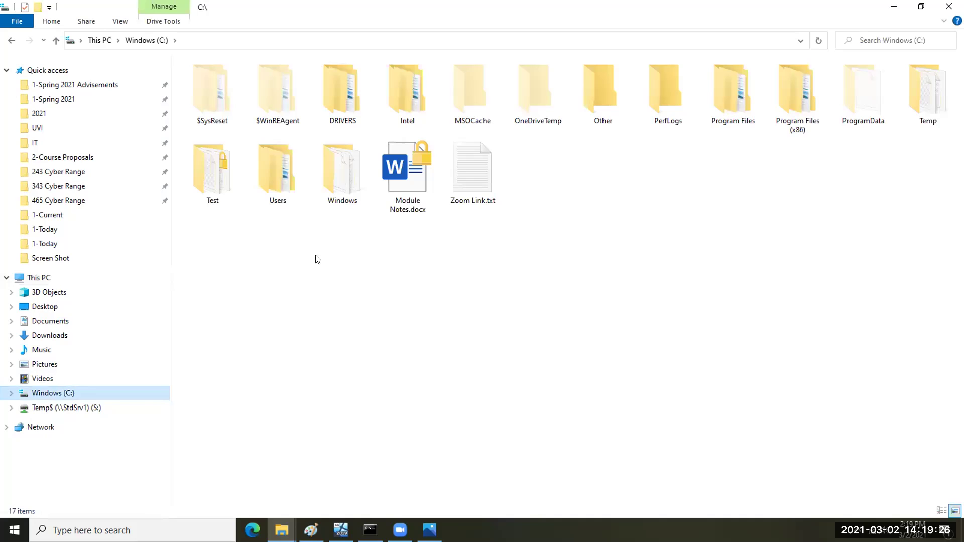
# Navigate to the C:\Windows\System32\drivers\etc folder.
pyautogui.doubleClick(347, 171)
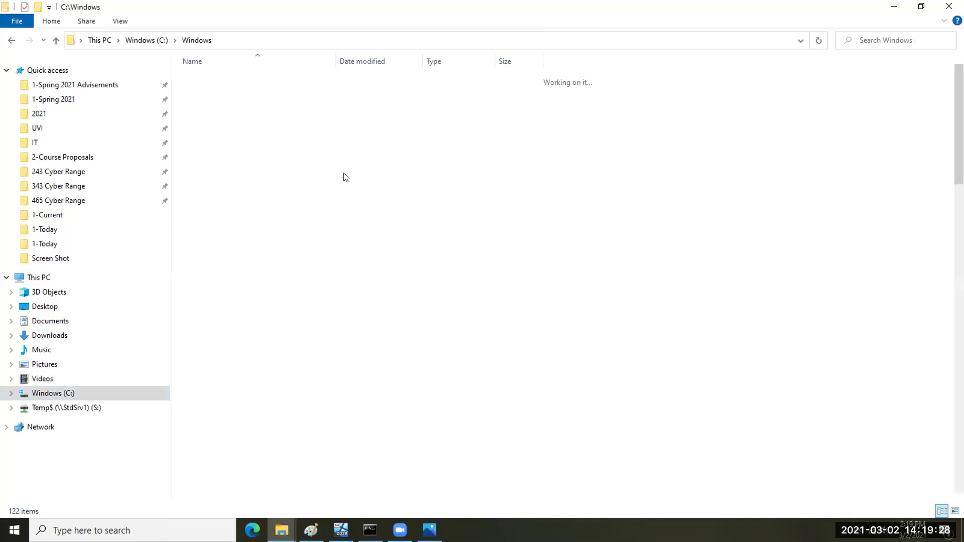
pyautogui.scroll(-14, 290, 219)
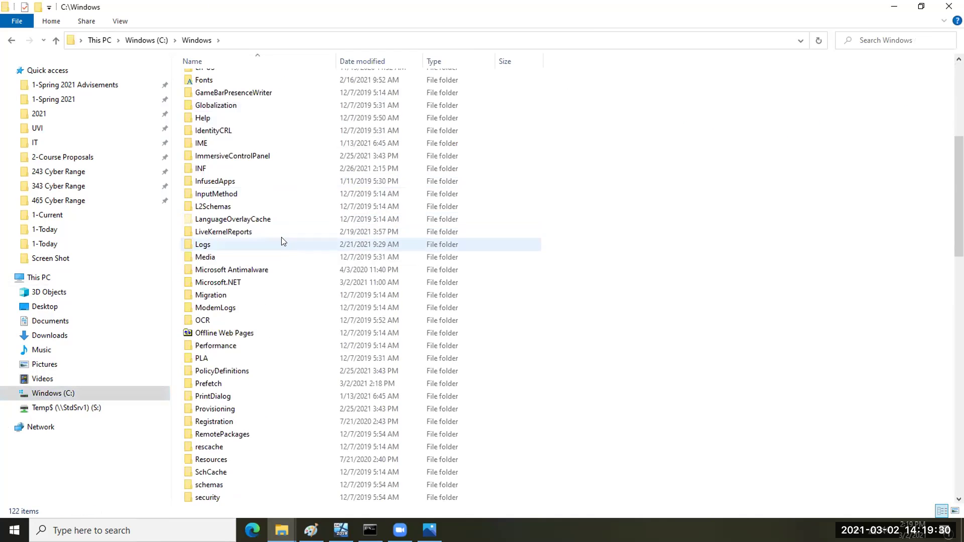
pyautogui.scroll(-4, 263, 251)
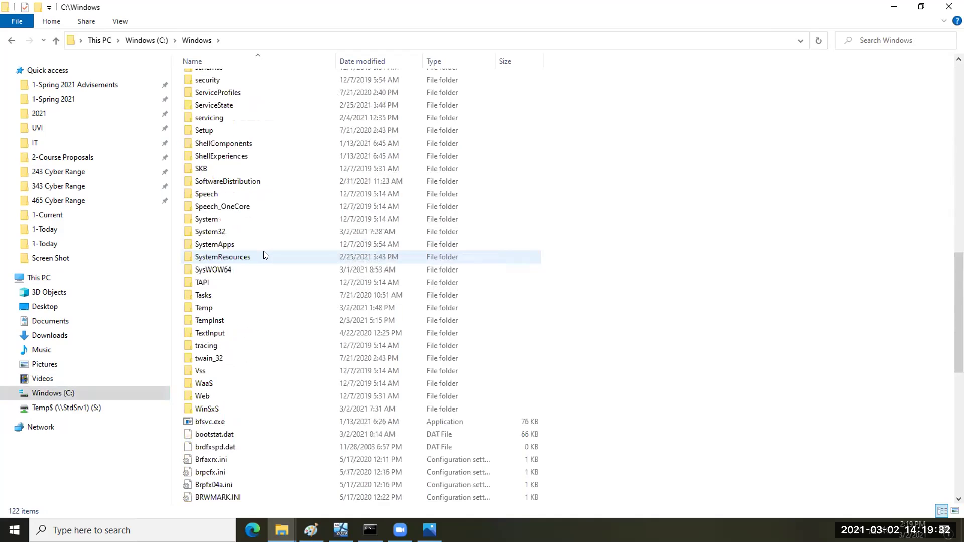
pyautogui.click(268, 230)
pyautogui.doubleClick(267, 230)
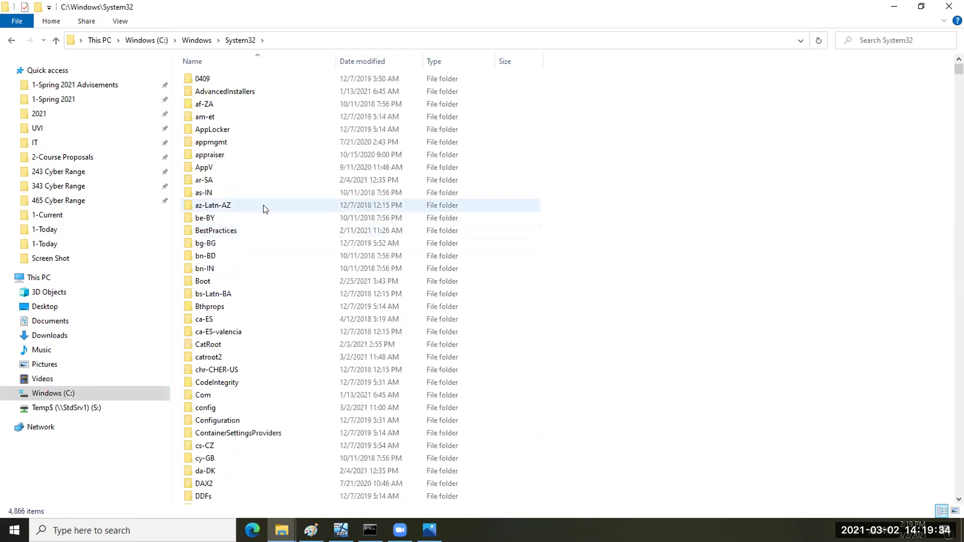
pyautogui.scroll(-7, 301, 291)
pyautogui.scroll(-2, 302, 289)
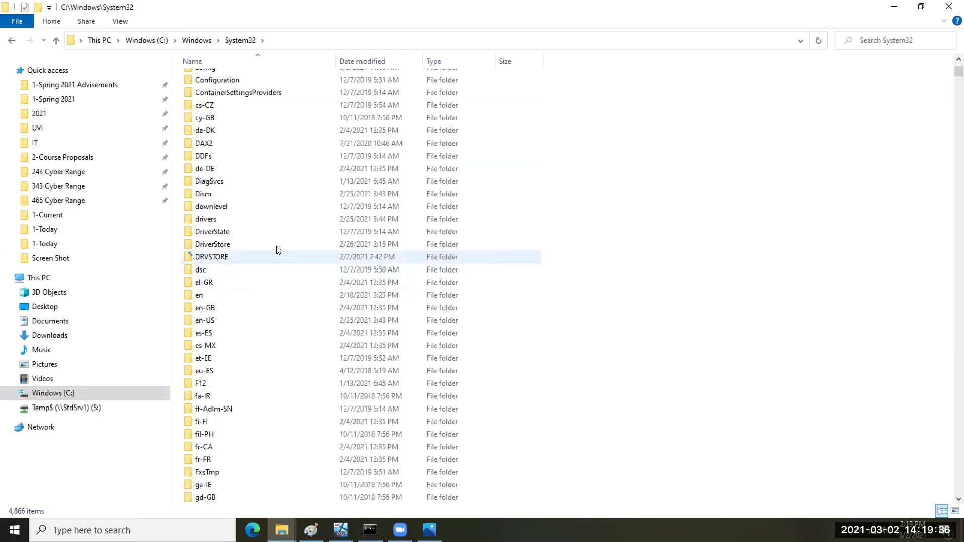
pyautogui.doubleClick(280, 216)
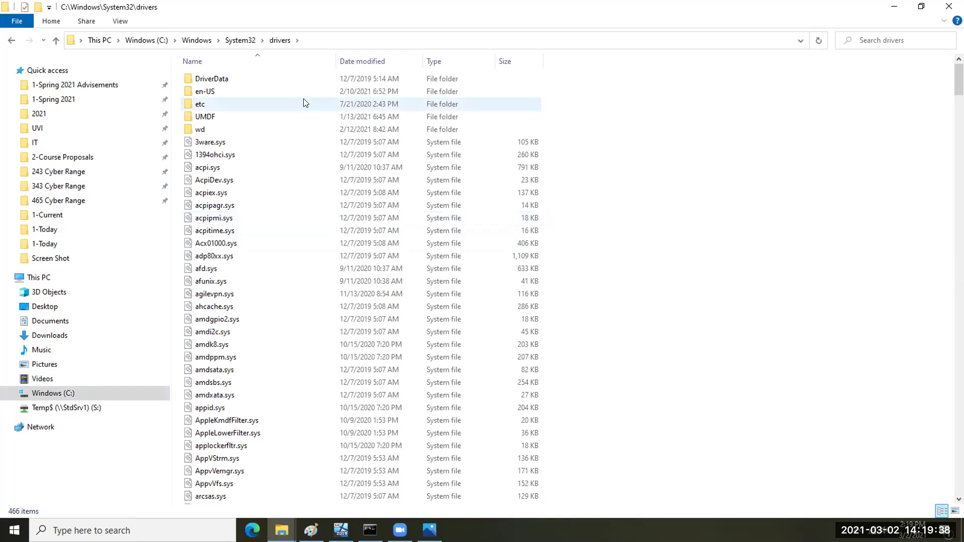
pyautogui.doubleClick(303, 103)
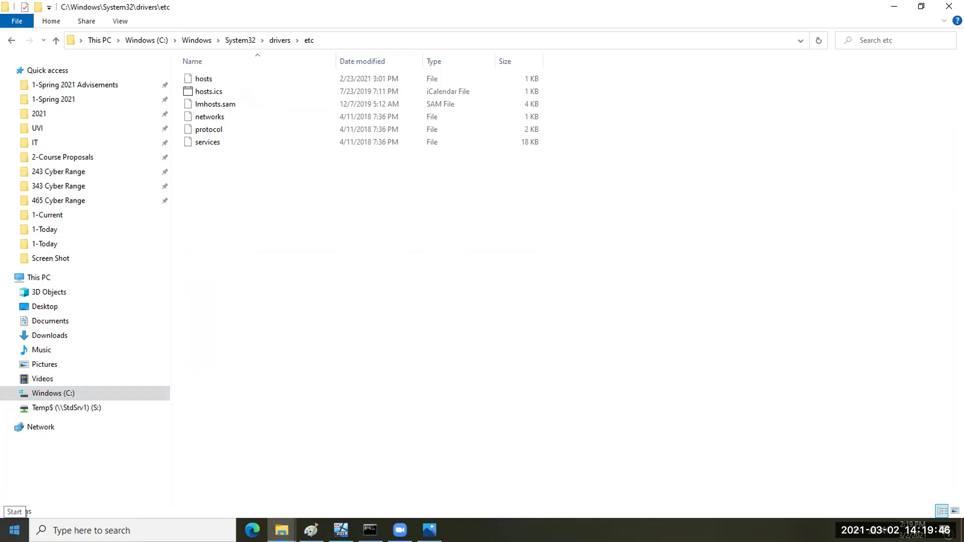
# Open the hosts file in Notepad, enlarge its window, and highlight the StdSrv1 entry line.
pyautogui.doubleClick(237, 79)
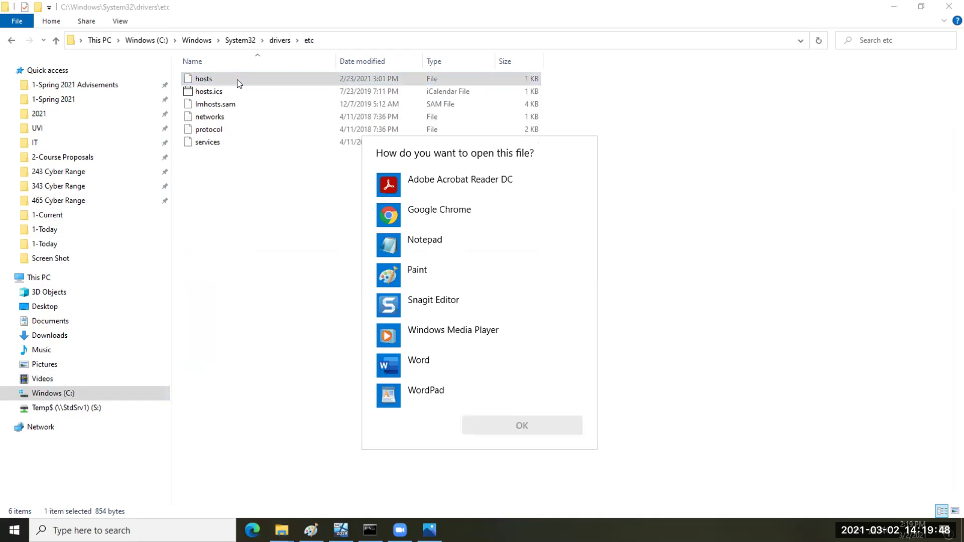
pyautogui.click(402, 237)
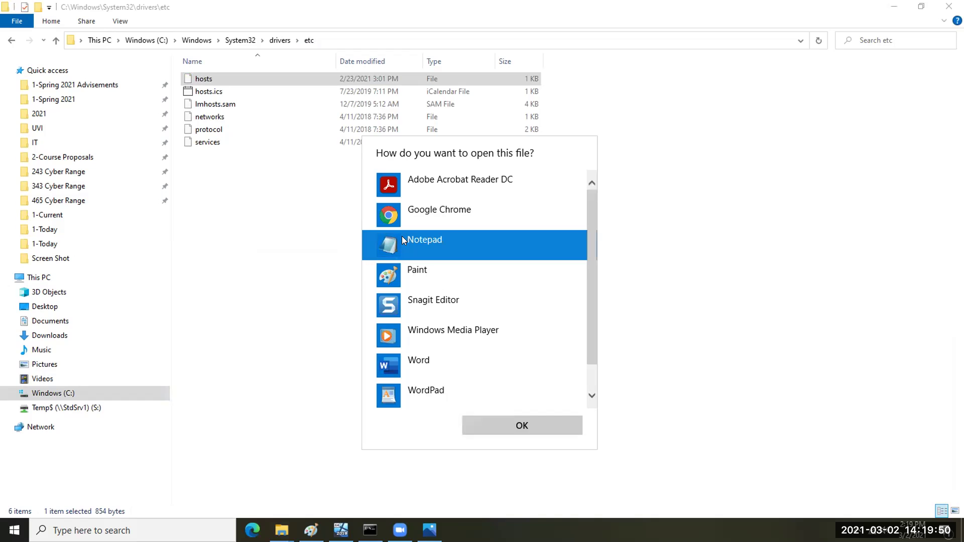
pyautogui.click(491, 419)
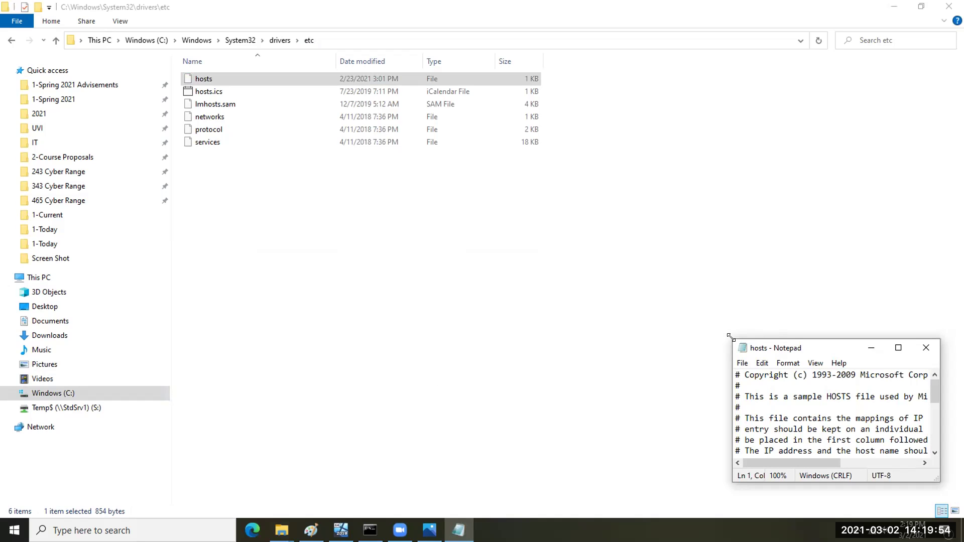
pyautogui.moveTo(731, 337); pyautogui.dragTo(312, 111)
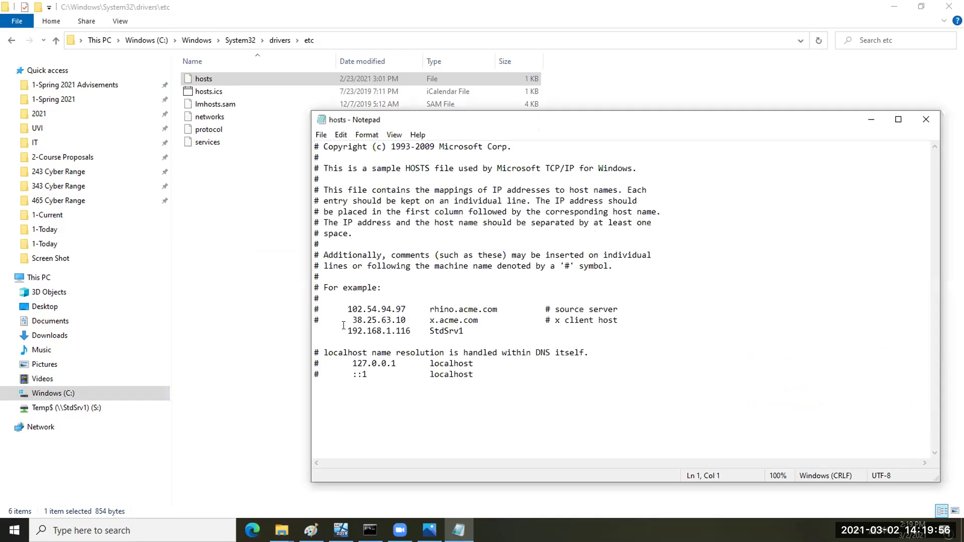
pyautogui.moveTo(317, 329); pyautogui.dragTo(489, 328)
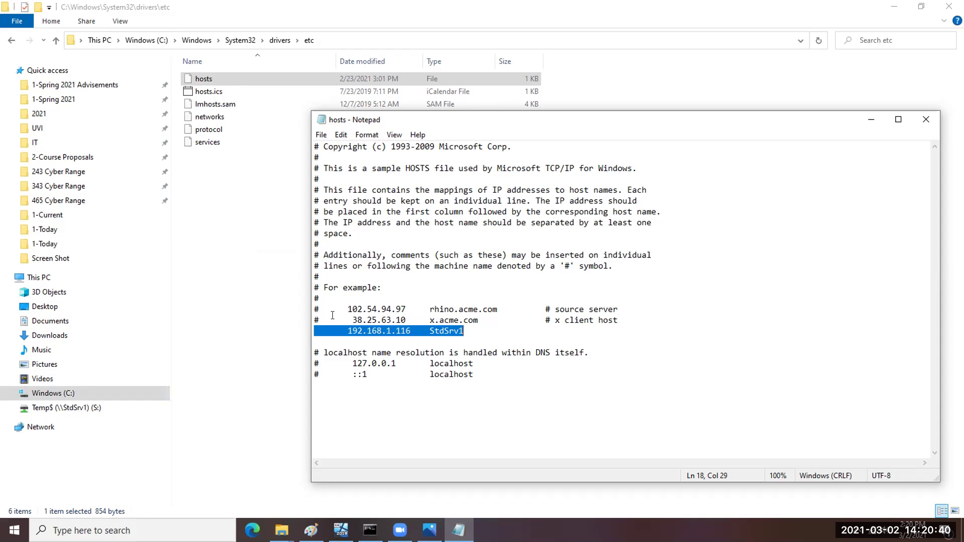
# Switch to Command Prompt and review the ipconfig command and its output, highlighting the Wi-Fi adapter's IPv4 address.
pyautogui.click(370, 529)
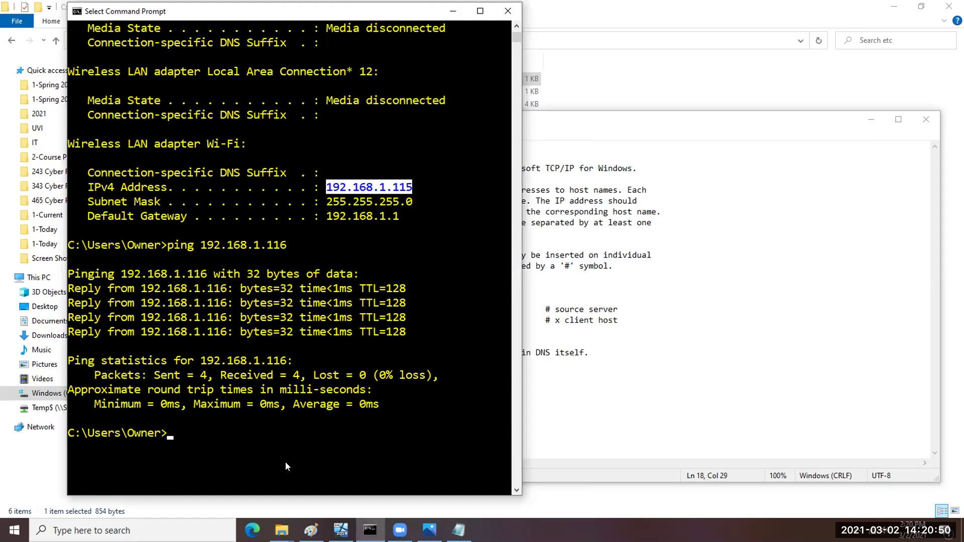
pyautogui.scroll(1, 307, 341)
pyautogui.scroll(7, 304, 343)
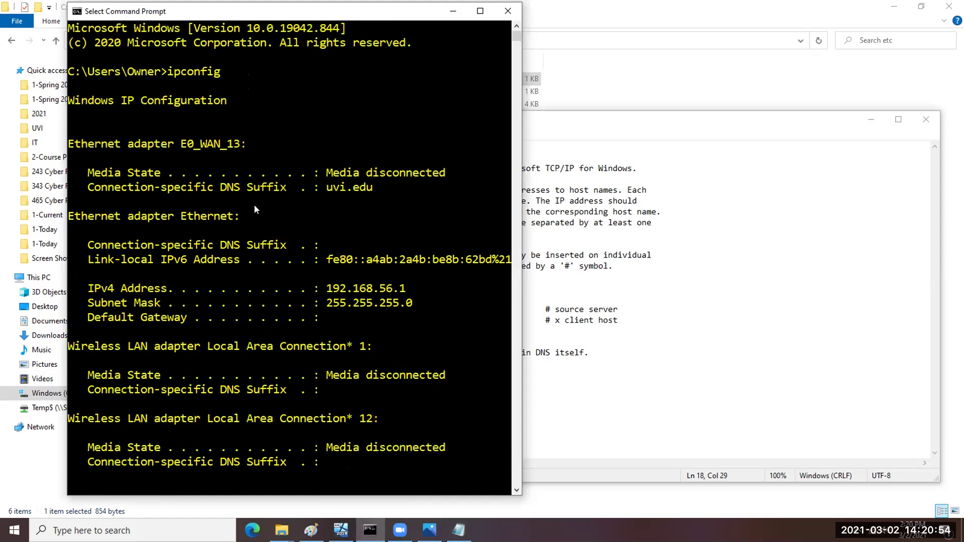
pyautogui.moveTo(167, 71); pyautogui.dragTo(224, 75)
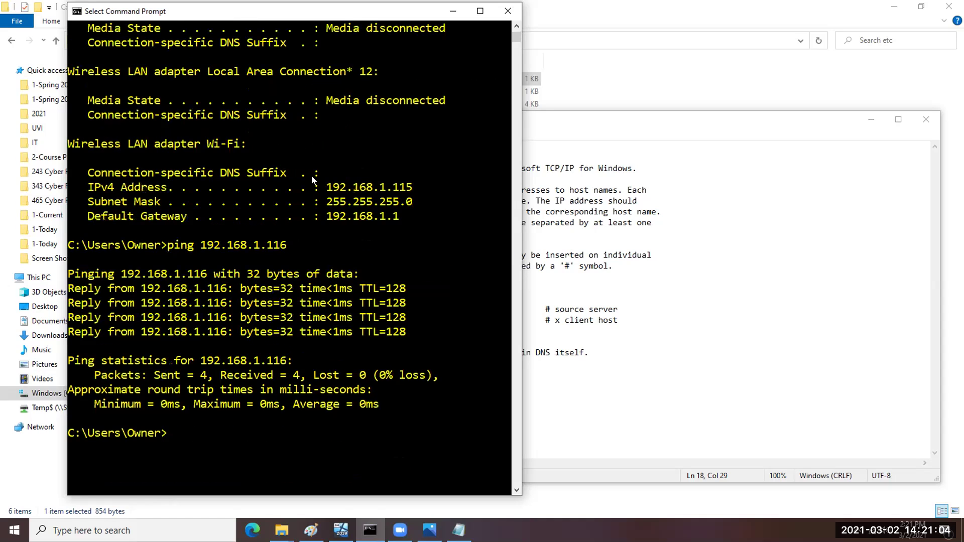
pyautogui.moveTo(326, 190); pyautogui.dragTo(413, 190)
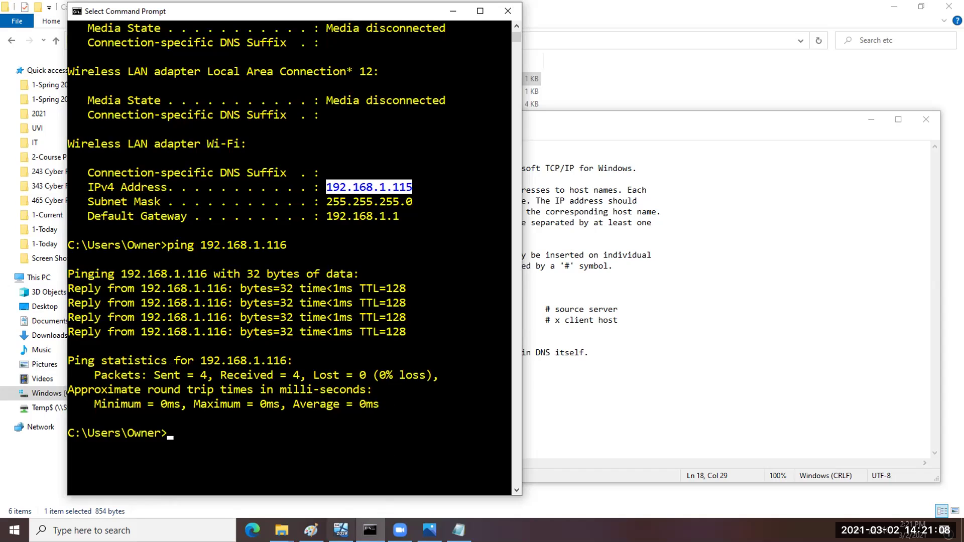
# Check the ServerCore virtual machine's Server Configuration screen, and return to Command Prompt to highlight the ping 192.168.1.116 command.
pyautogui.moveTo(341, 531)
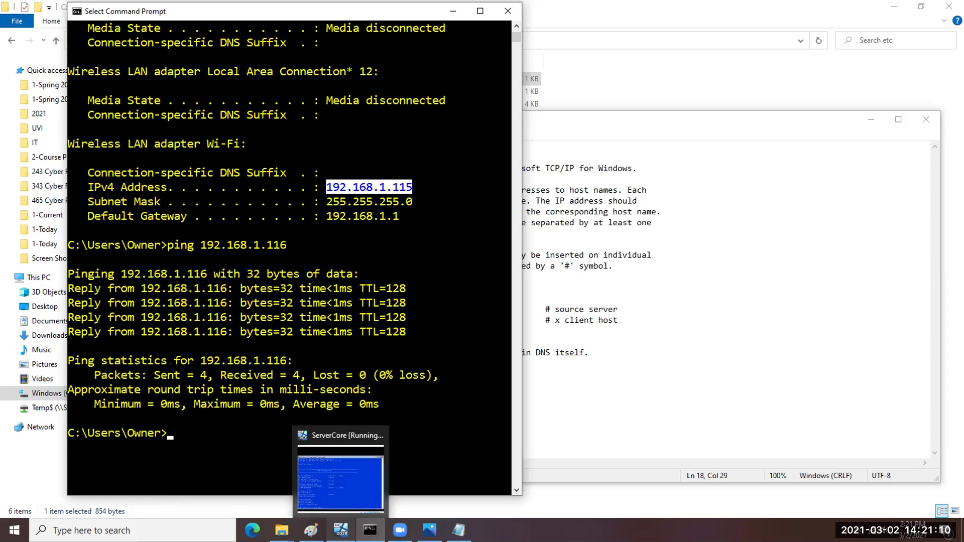
pyautogui.click(356, 512)
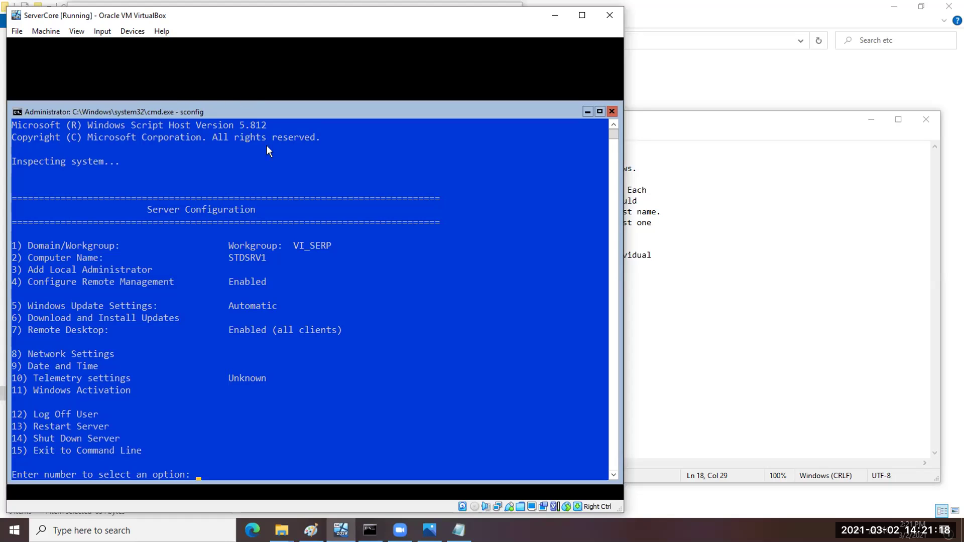
pyautogui.click(370, 530)
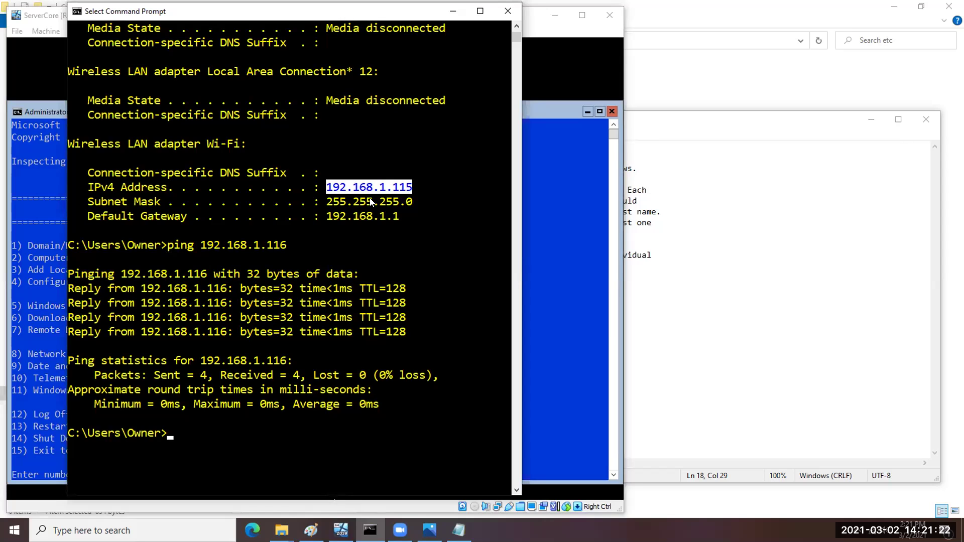
pyautogui.moveTo(168, 245); pyautogui.dragTo(287, 246)
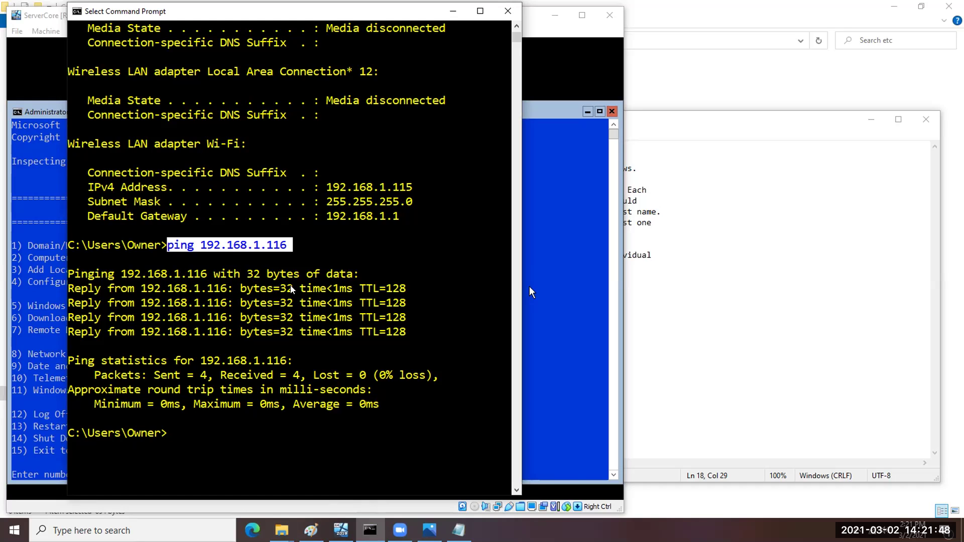
# Revisit 3-Cert Selected.jpg in Photos, and examine the Email & accounts page under Accounts in Windows Settings.
pyautogui.moveTo(341, 531)
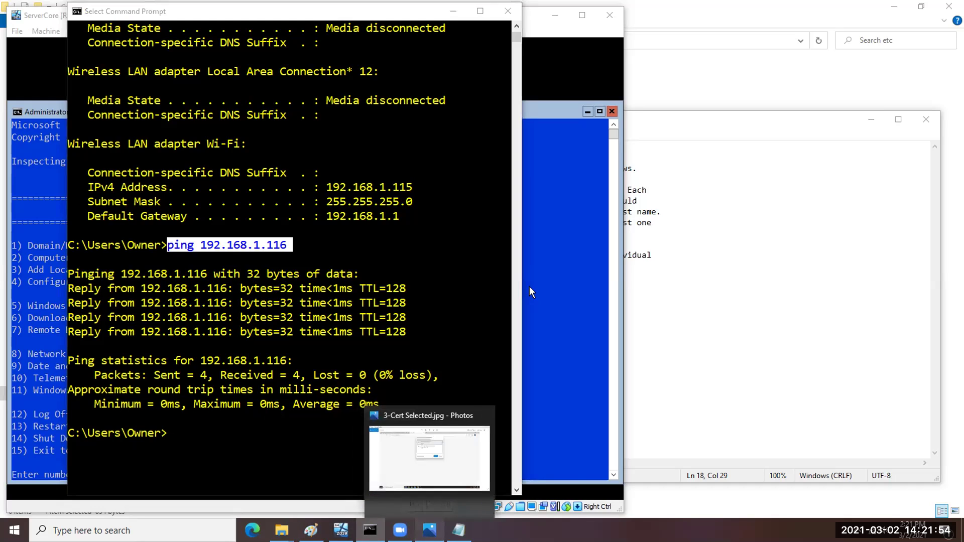
pyautogui.click(429, 530)
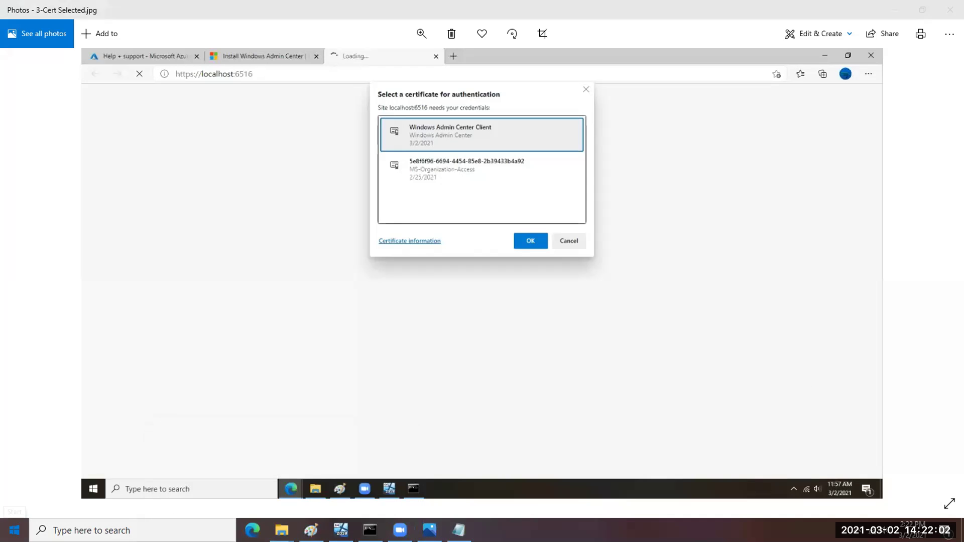
pyautogui.press('super')
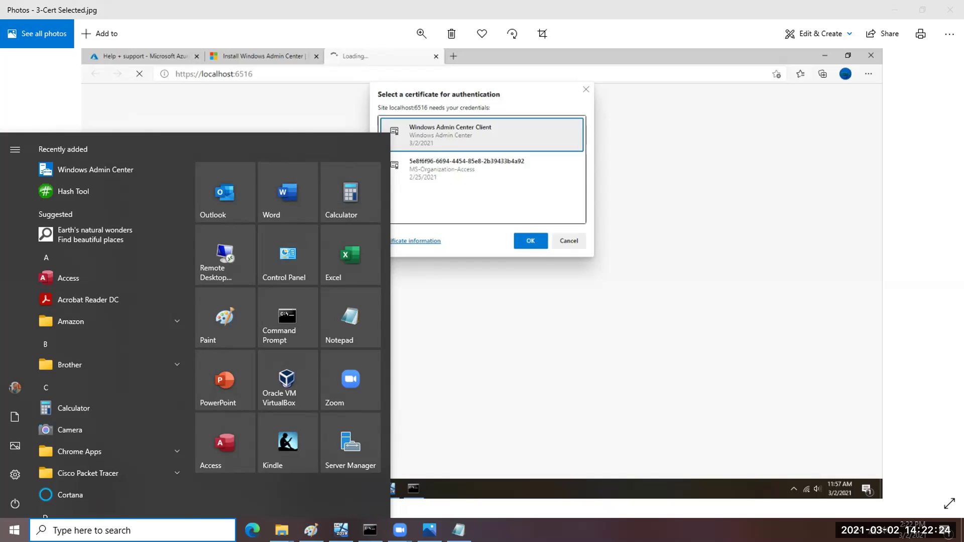
pyautogui.click(14, 480)
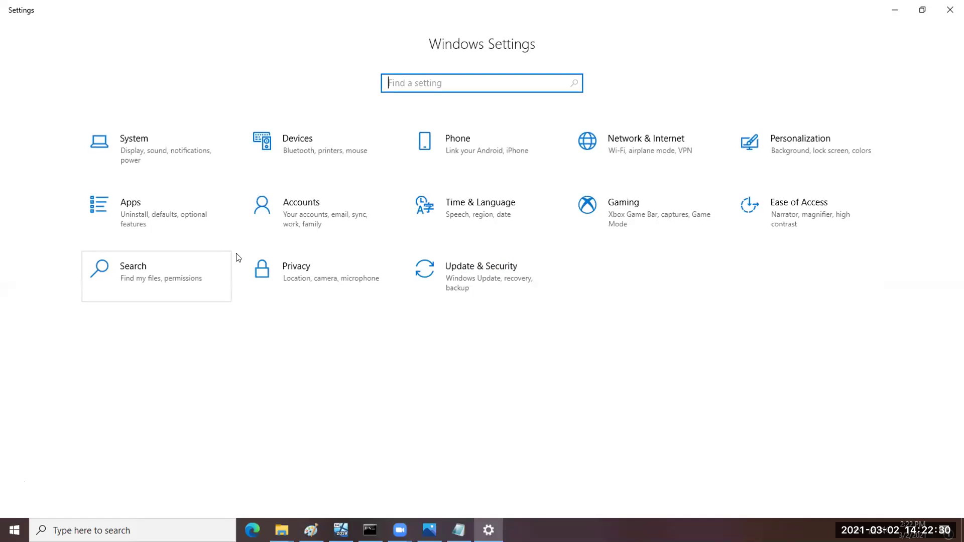
pyautogui.click(292, 214)
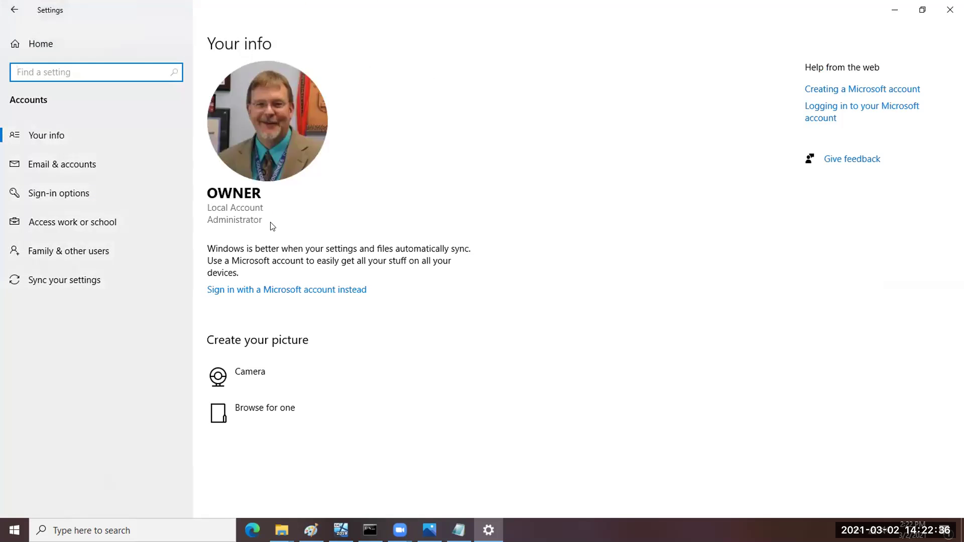
pyautogui.click(69, 166)
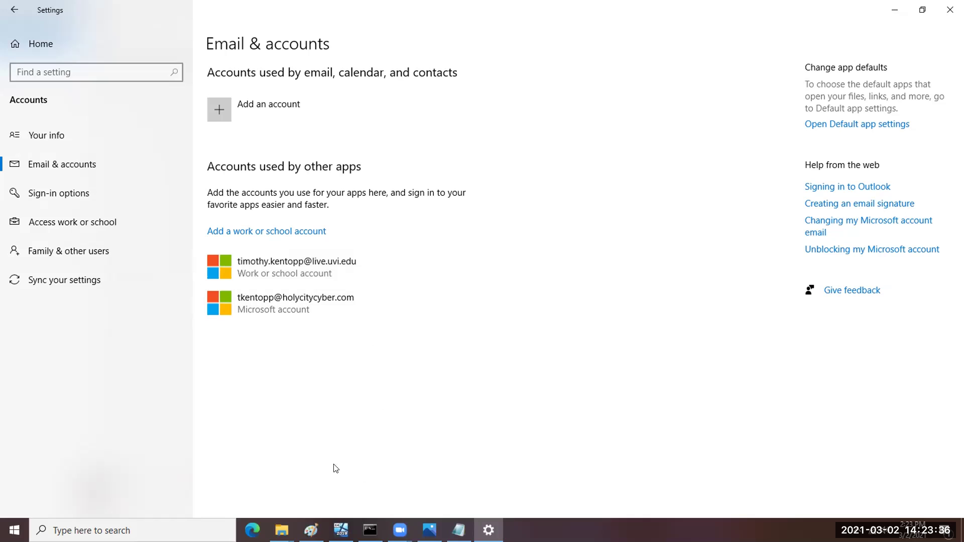
# Check the signed-in account entry in the Start menu, and minimize the Settings window.
pyautogui.click(14, 530)
pyautogui.moveTo(11, 384)
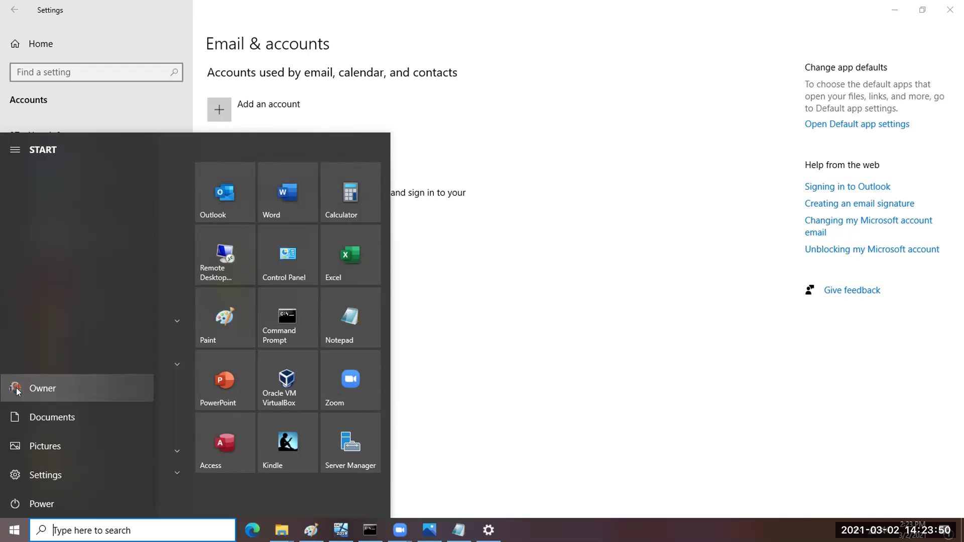
pyautogui.click(574, 334)
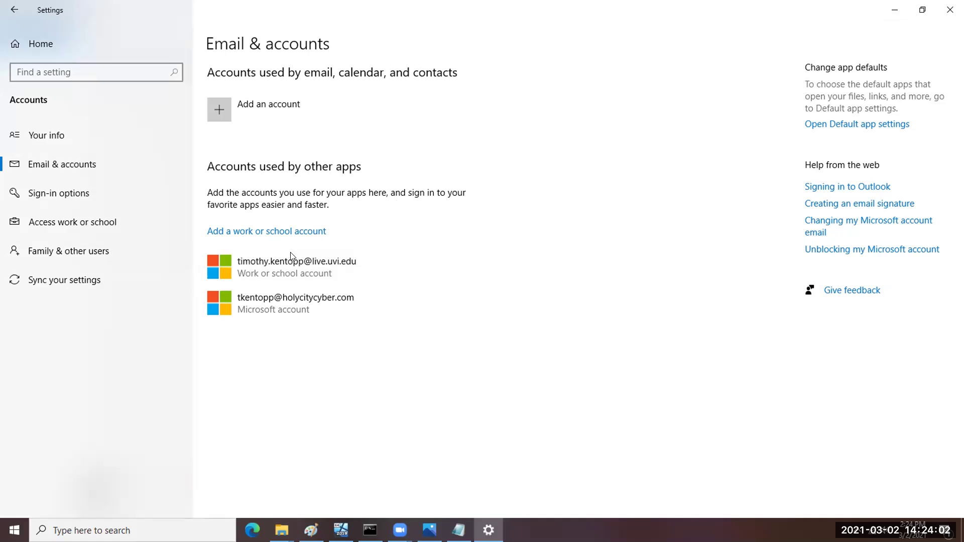
pyautogui.click(892, 11)
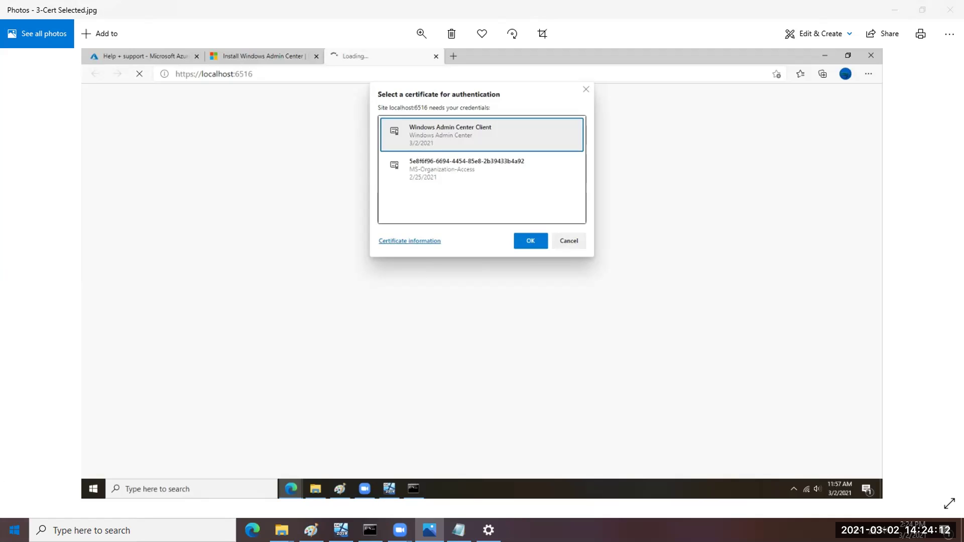
# Start Word and open the recent document Module Notes.docx from the CSC 255 class notes.
pyautogui.click(14, 531)
pyautogui.click(292, 209)
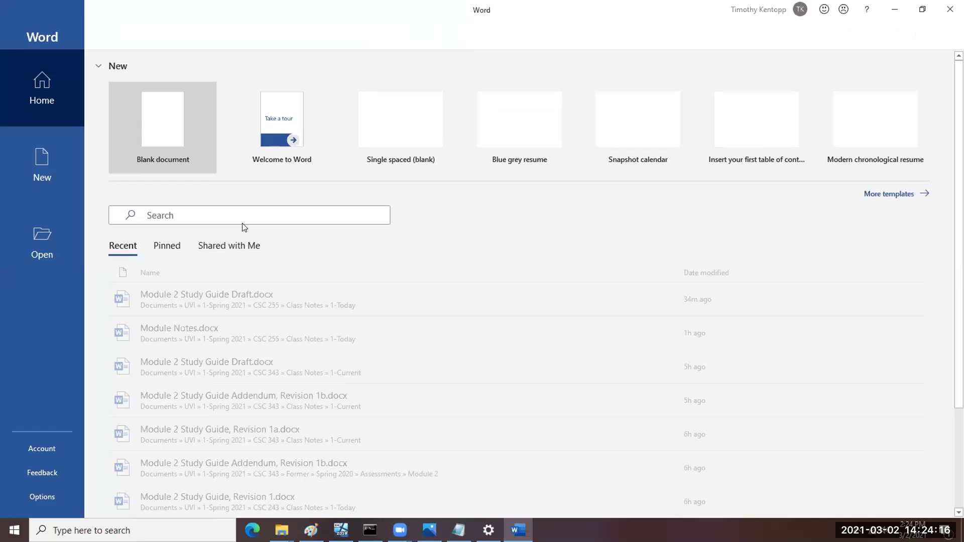
pyautogui.click(236, 338)
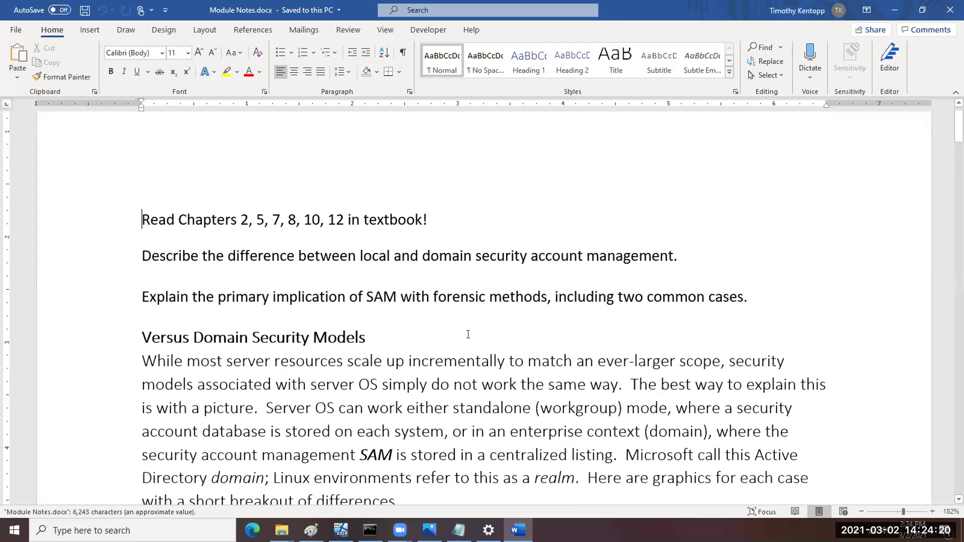
# In the Setup of WAC section of the module notes, copy the "Windows Admin Center version 2103 is now generally available!" line.
pyautogui.scroll(-5, 467, 334)
pyautogui.scroll(-10, 594, 385)
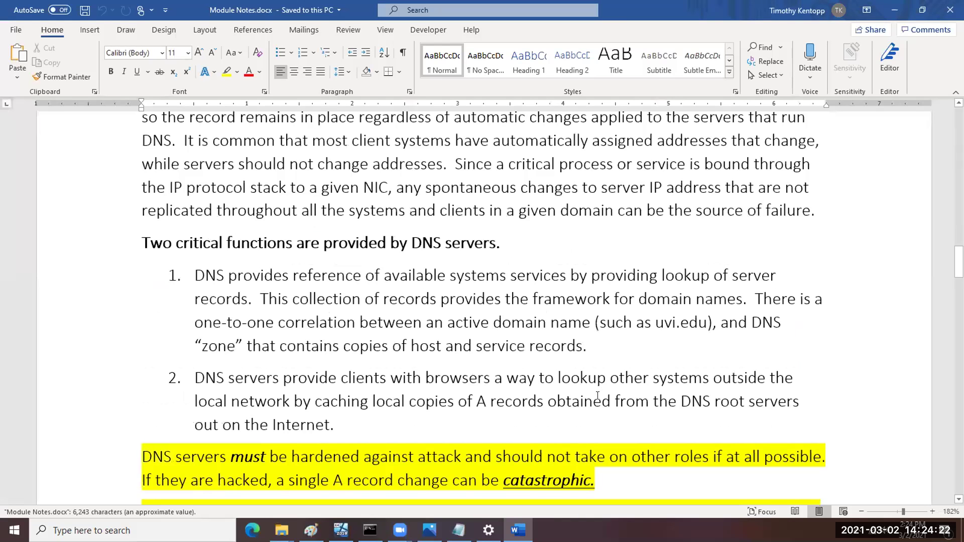
pyautogui.scroll(-10, 602, 384)
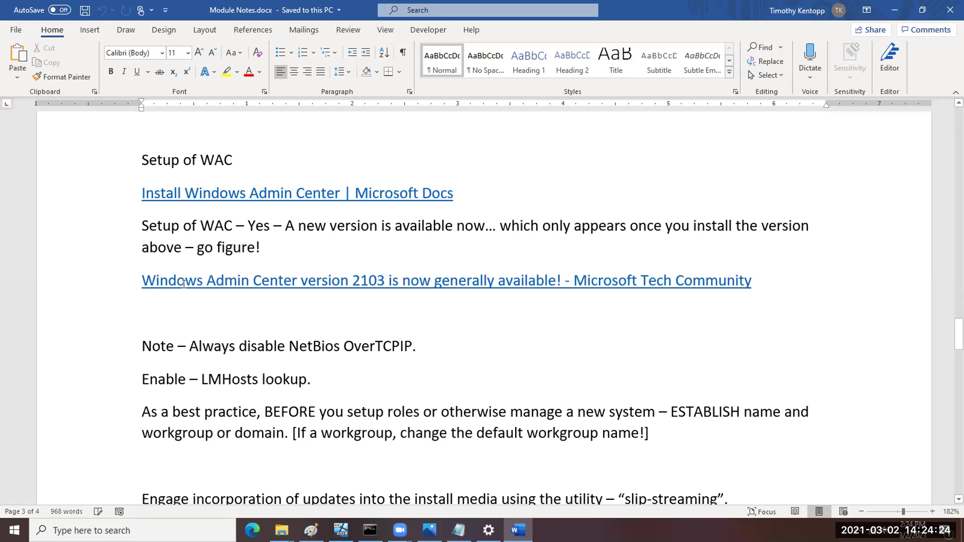
pyautogui.moveTo(142, 281); pyautogui.dragTo(749, 273)
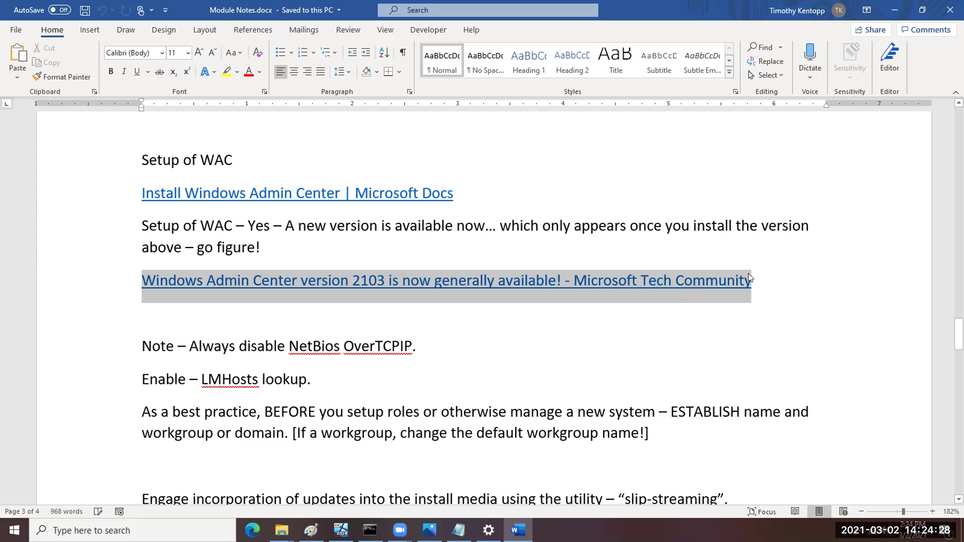
pyautogui.rightClick(682, 285)
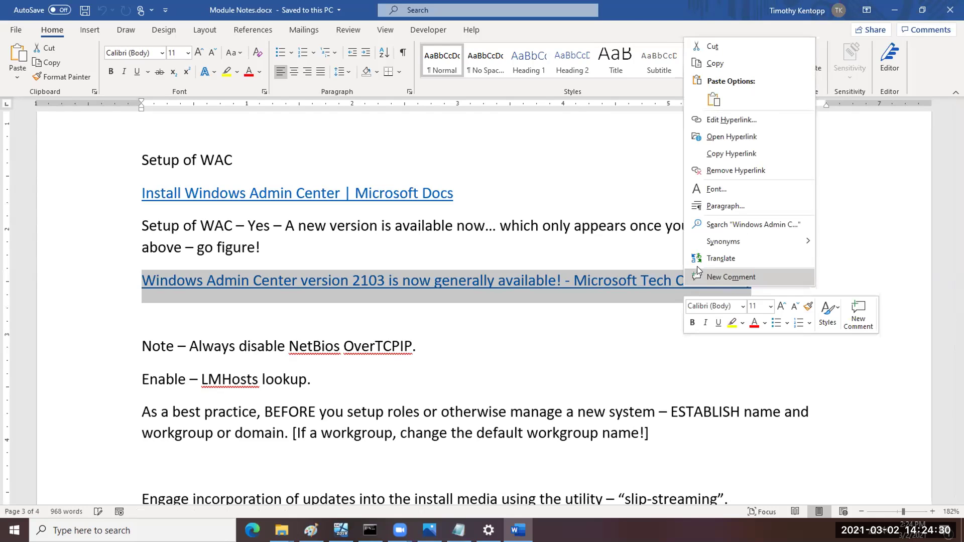
pyautogui.click(705, 62)
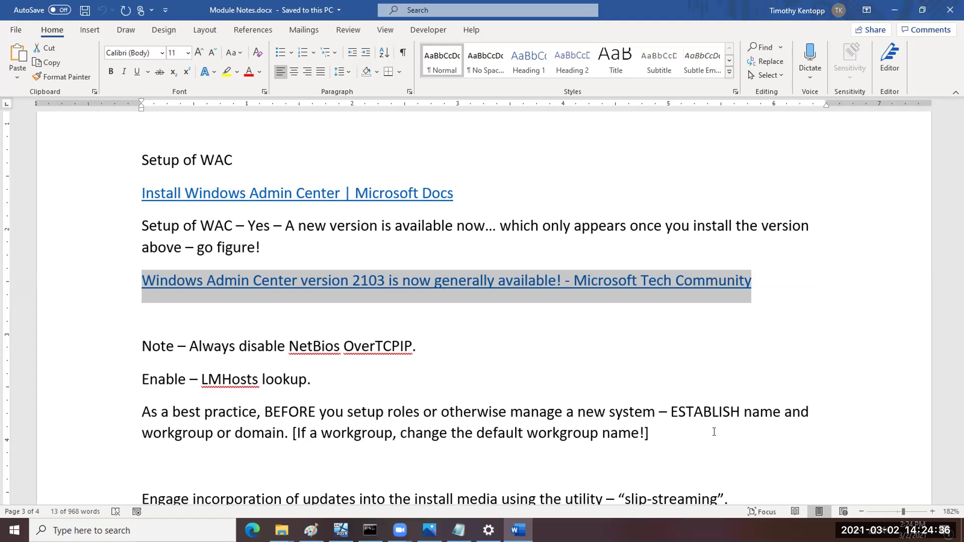
pyautogui.click(589, 383)
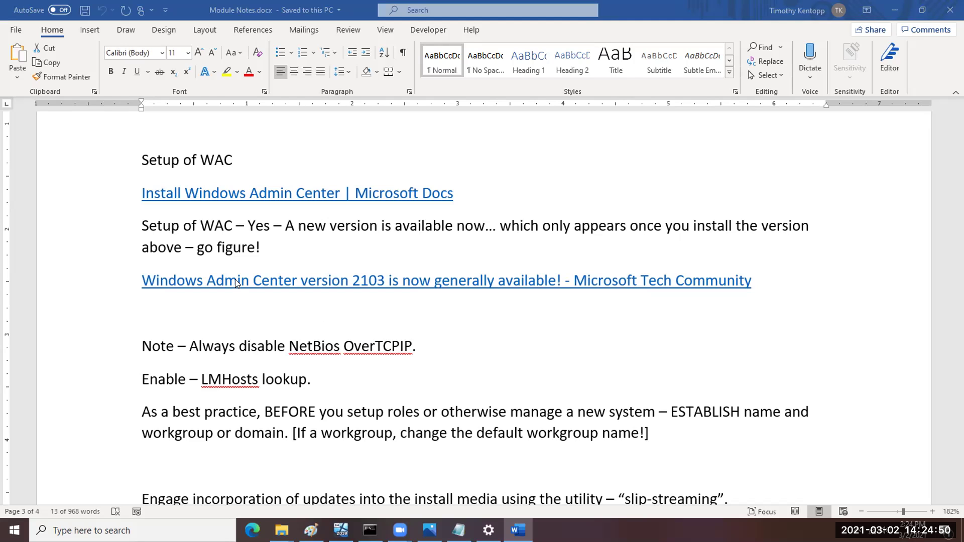
# Copy the hyperlink address of the Windows Admin Center version 2103 link, and minimize the Word document.
pyautogui.tripleClick(235, 295)
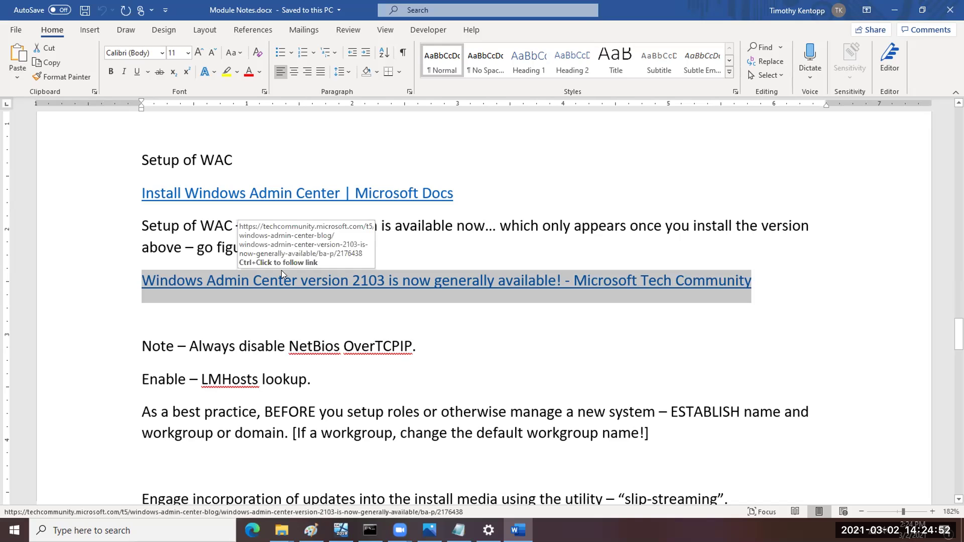
pyautogui.click(305, 256)
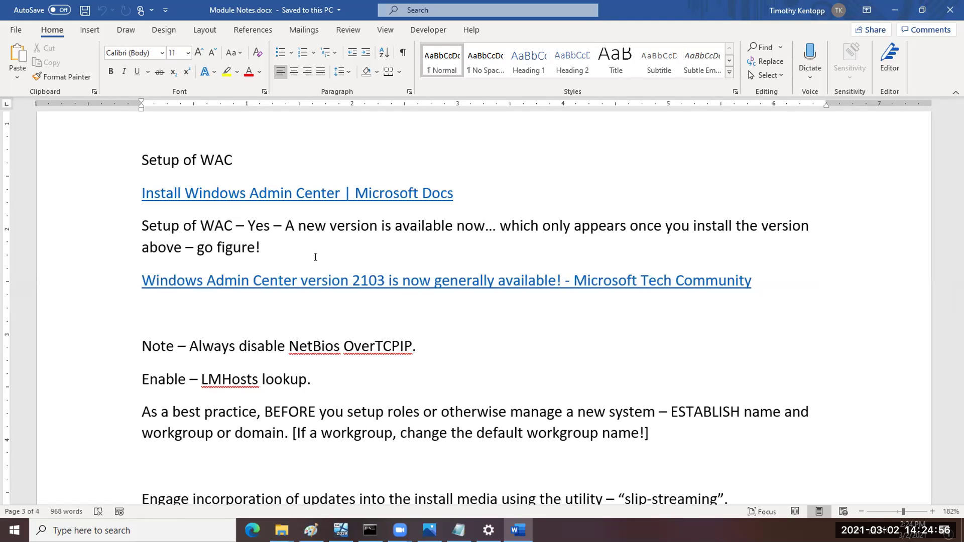
pyautogui.click(294, 280)
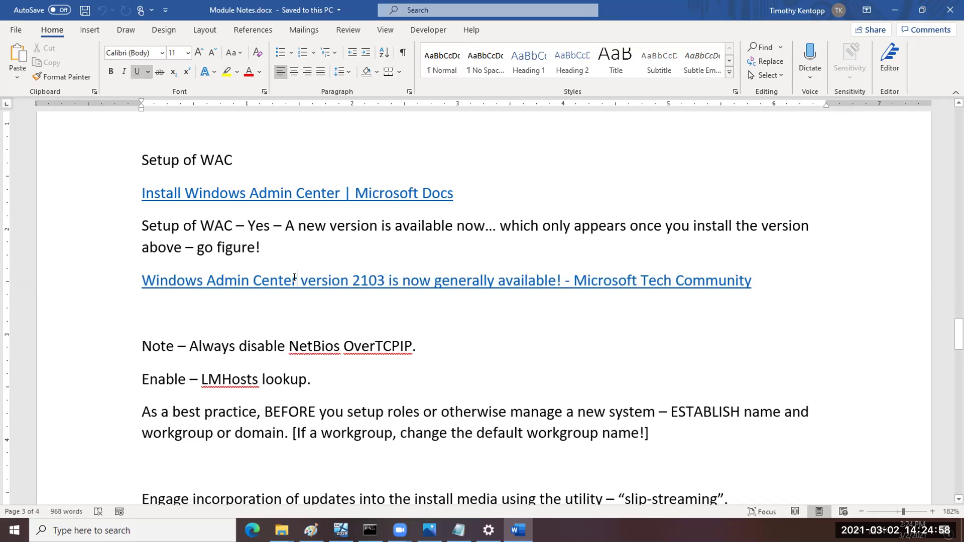
pyautogui.click(327, 281)
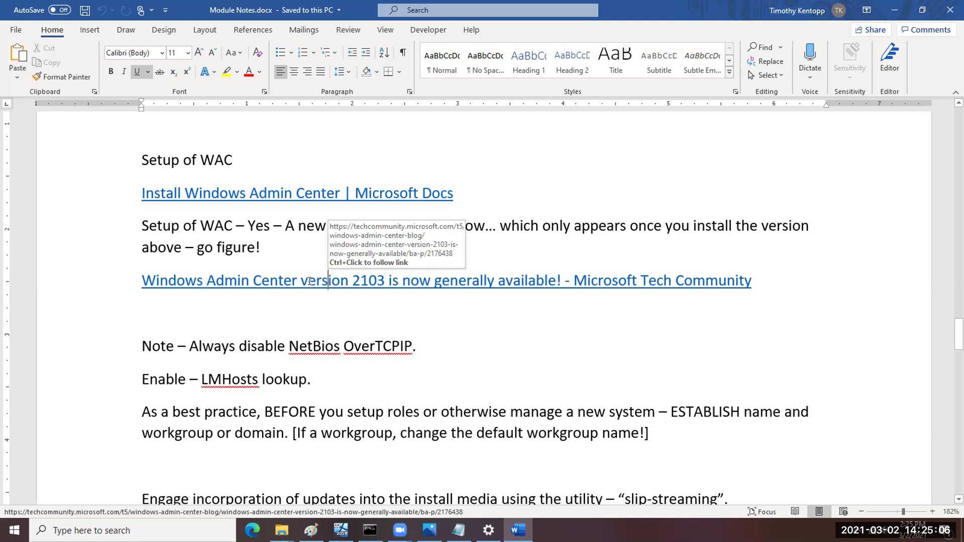
pyautogui.click(309, 281)
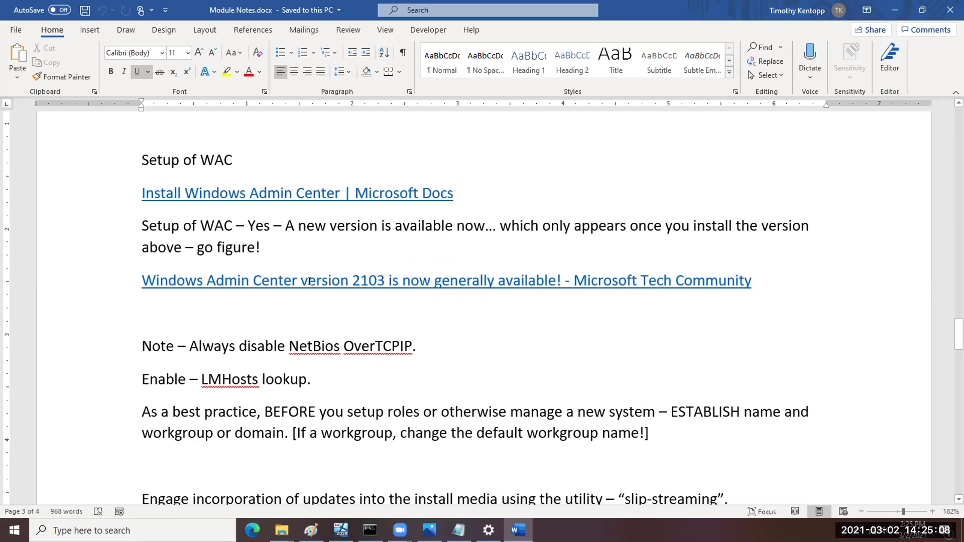
pyautogui.rightClick(311, 281)
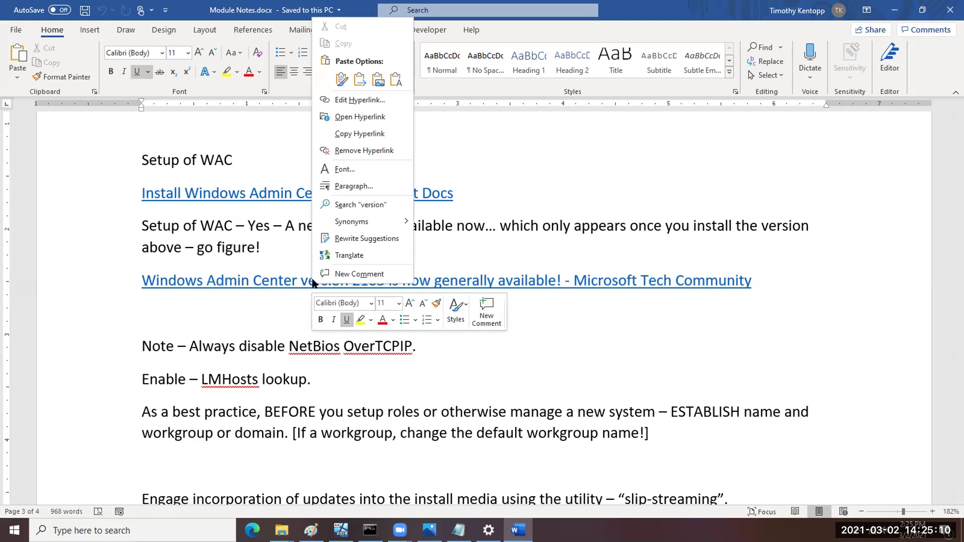
pyautogui.click(347, 133)
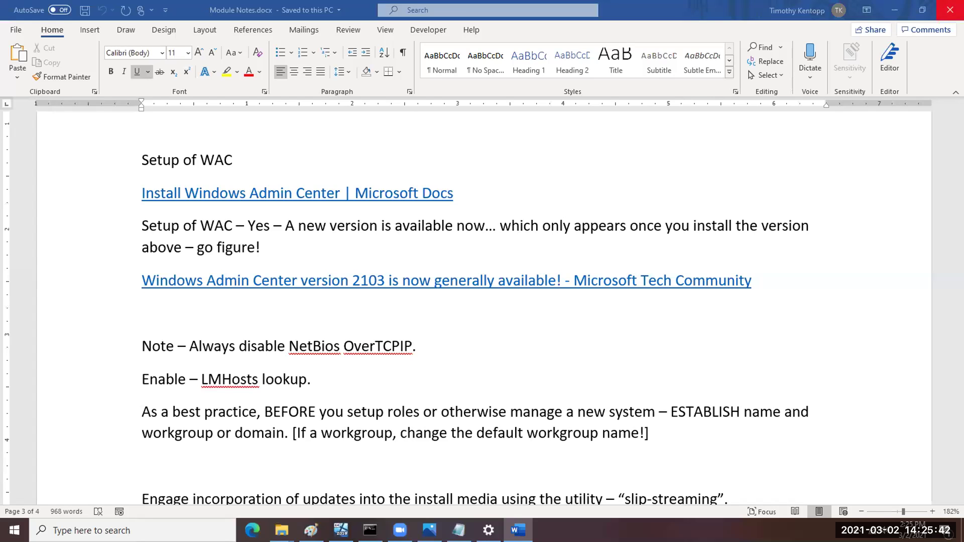
pyautogui.click(894, 9)
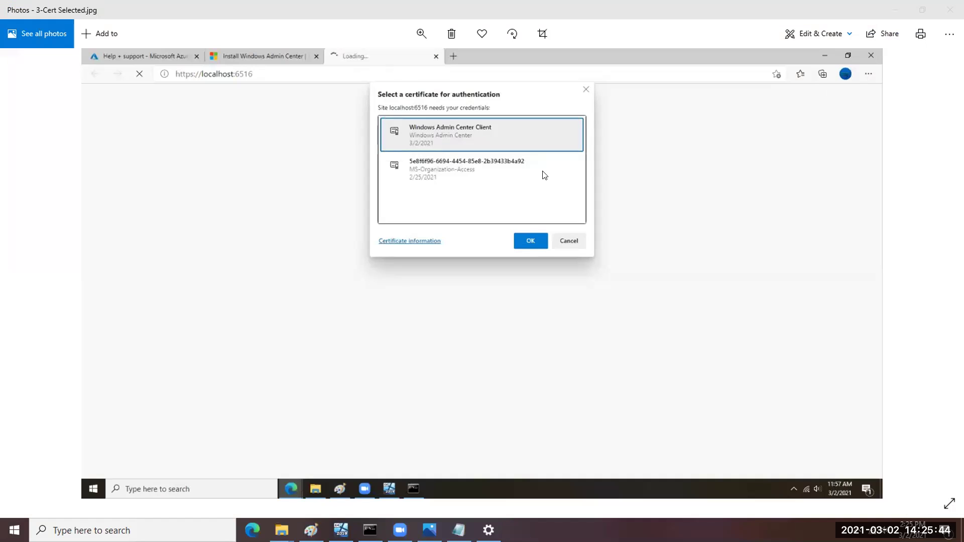
# Reopen Windows Settings to review the Email & accounts page, and minimize it to return to 3-Cert Selected.jpg.
pyautogui.moveTo(935, 275)
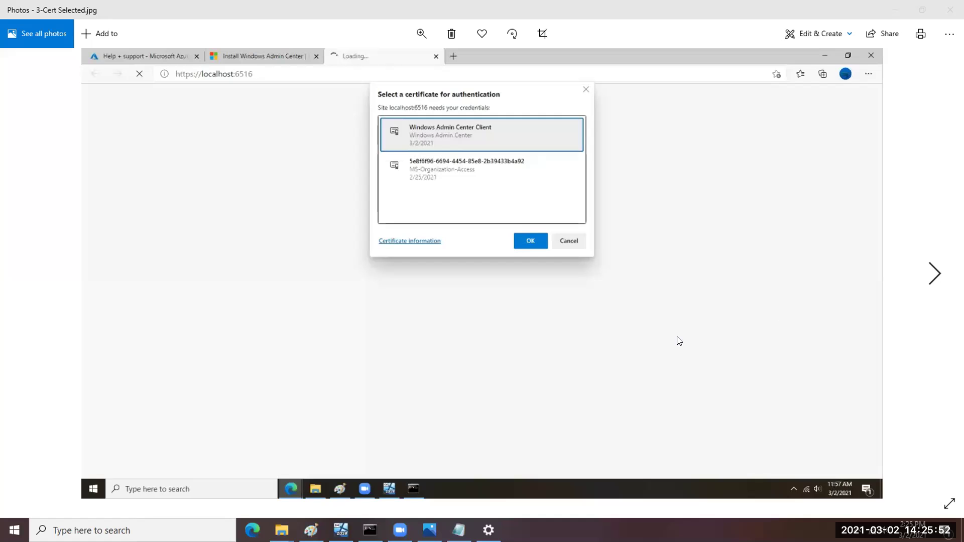
pyautogui.click(14, 530)
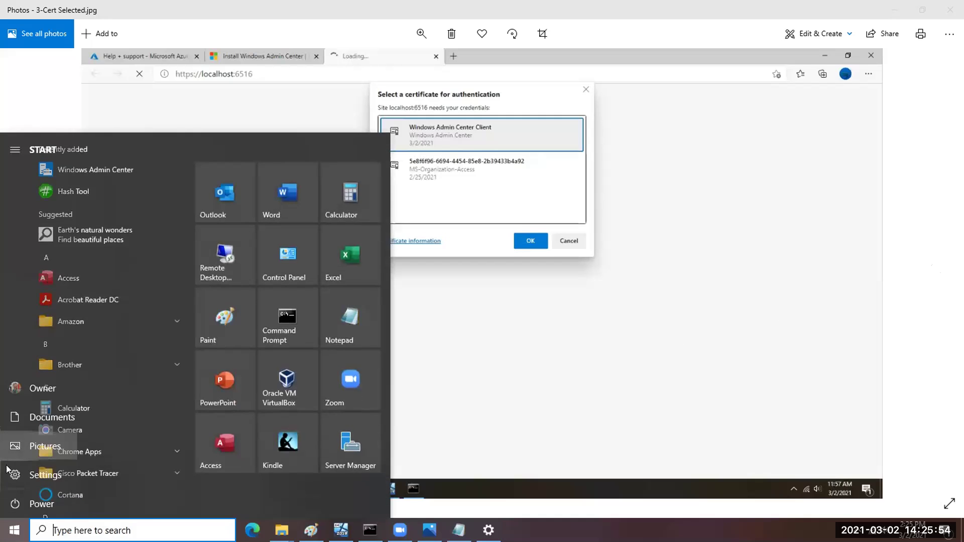
pyautogui.click(11, 473)
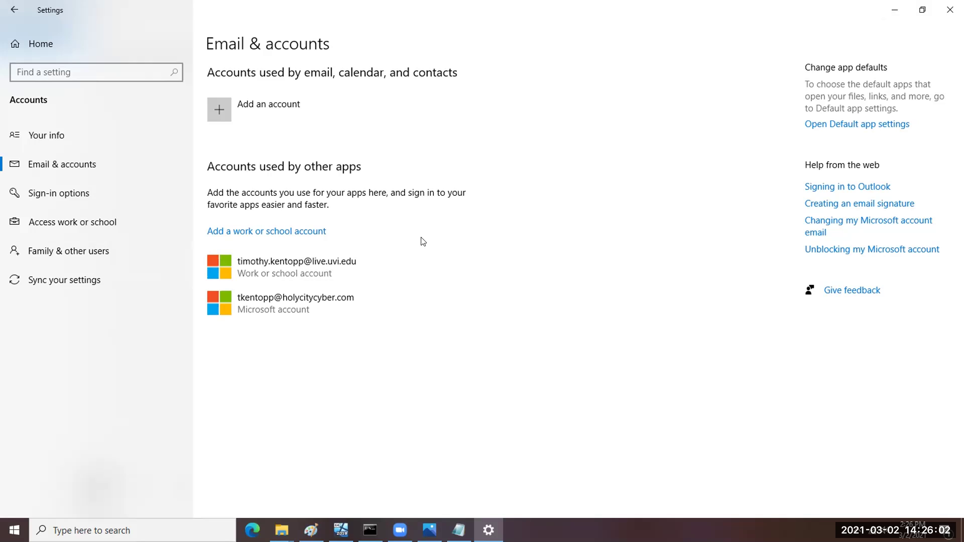
pyautogui.click(922, 10)
pyautogui.click(727, 43)
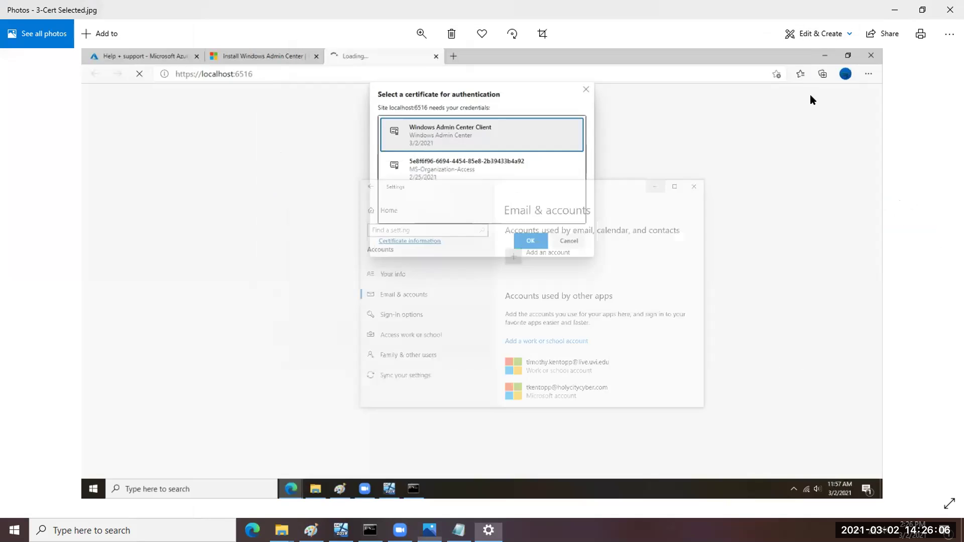
# Advance Photos to the StdSrv1 connection screenshot, and ping StdSrv1 by name from Command Prompt.
pyautogui.click(935, 274)
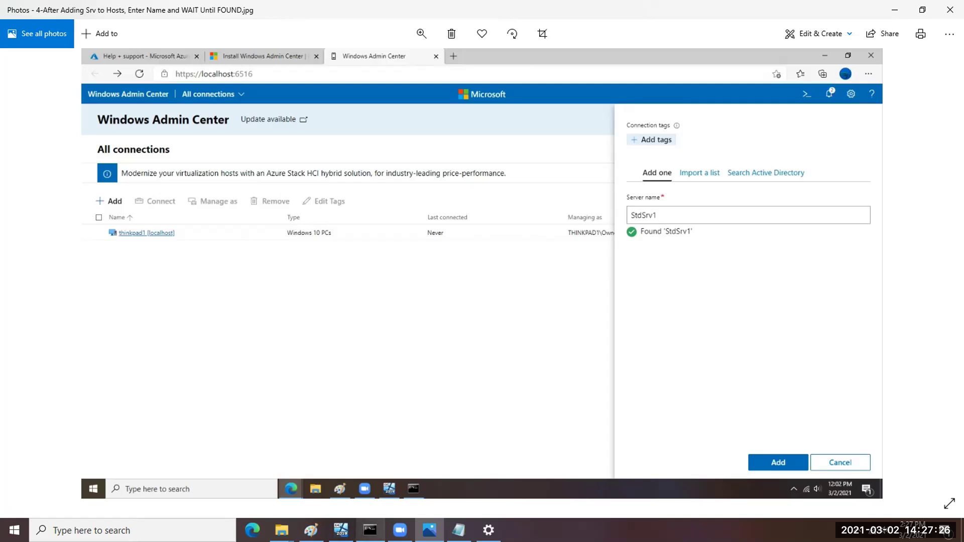
pyautogui.click(370, 530)
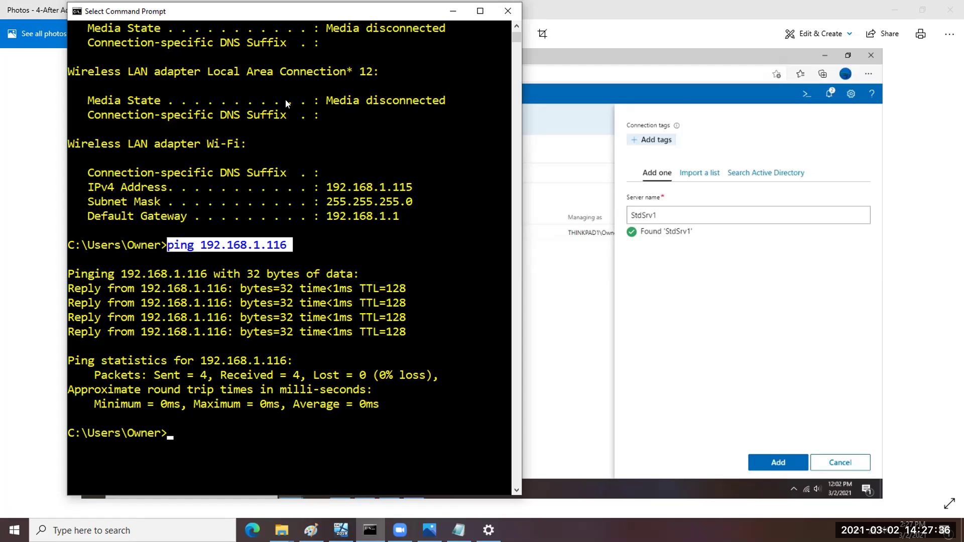
pyautogui.write('ping StdSrv1')
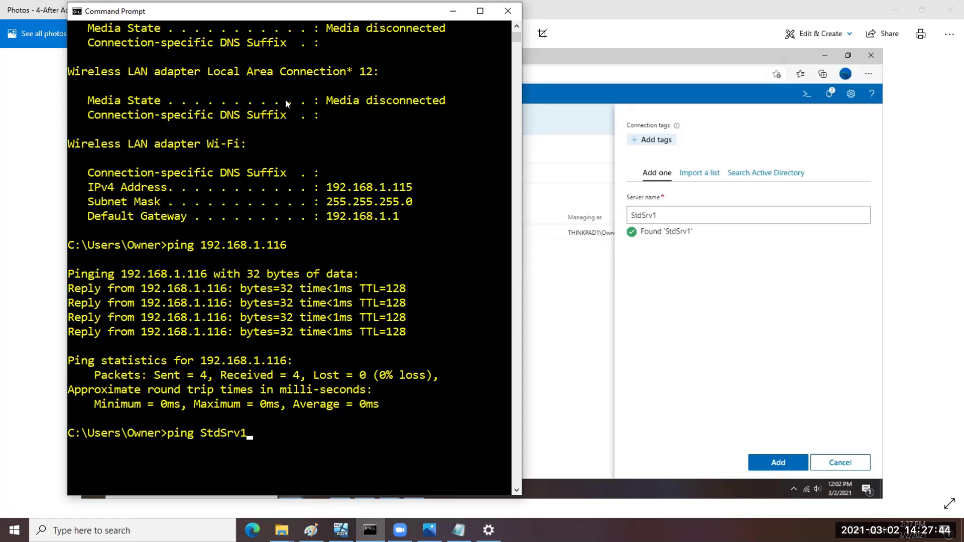
pyautogui.press('Return')
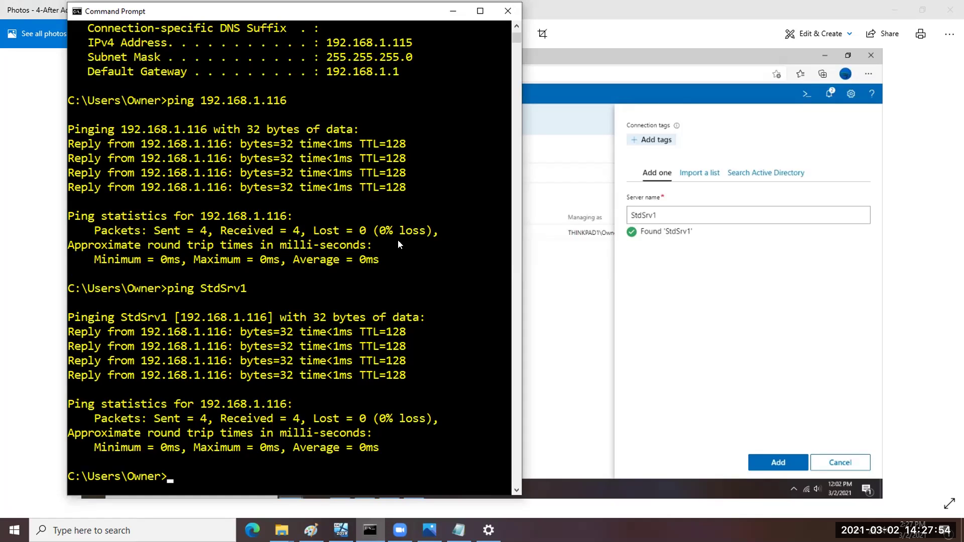
pyautogui.click(453, 11)
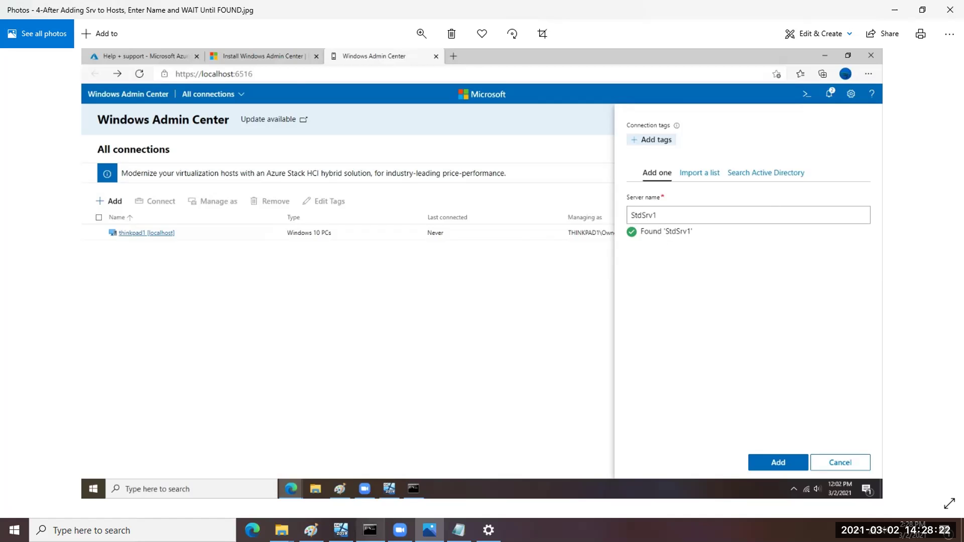
# Review the ping output and the ServerCore virtual machine's Server Configuration screen, and return to the Photos window.
pyautogui.click(370, 531)
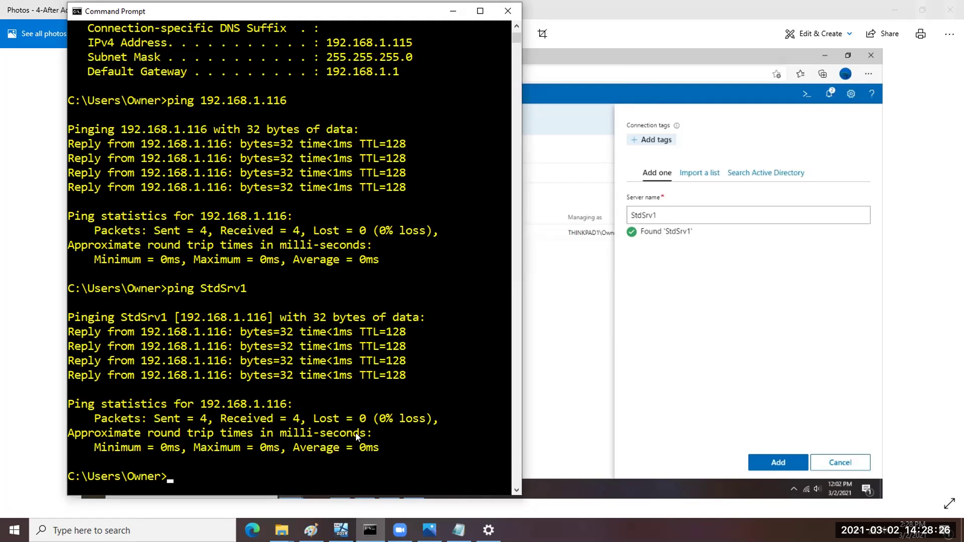
pyautogui.click(341, 531)
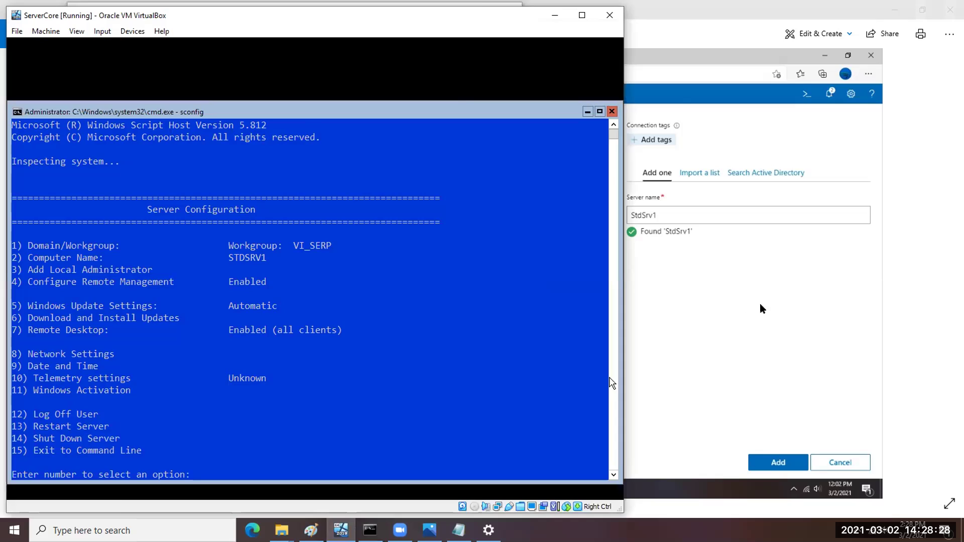
pyautogui.click(760, 305)
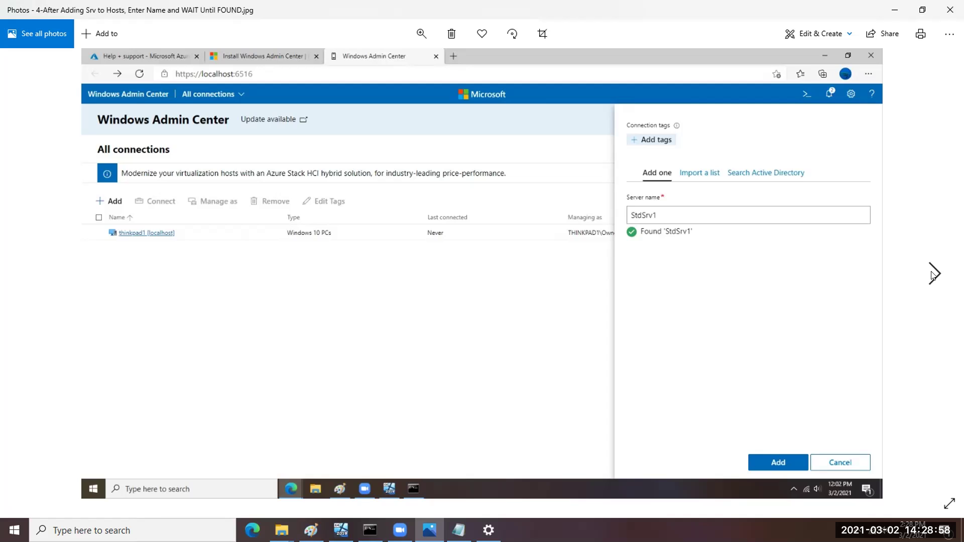
# Compare 5-Update Extensions as Notices Appear.jpg with the preceding screenshot of adding StdSrv1 in Windows Admin Center.
pyautogui.click(933, 273)
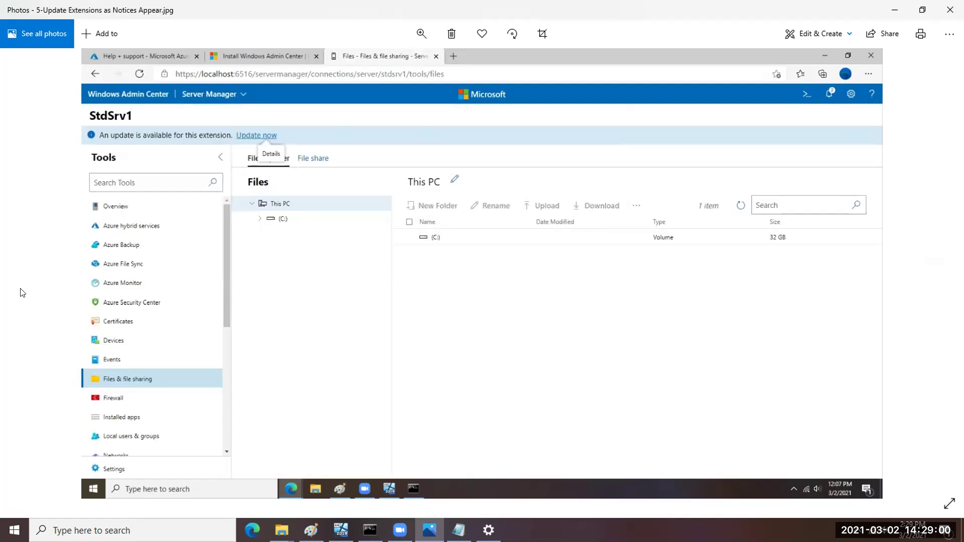
pyautogui.click(25, 272)
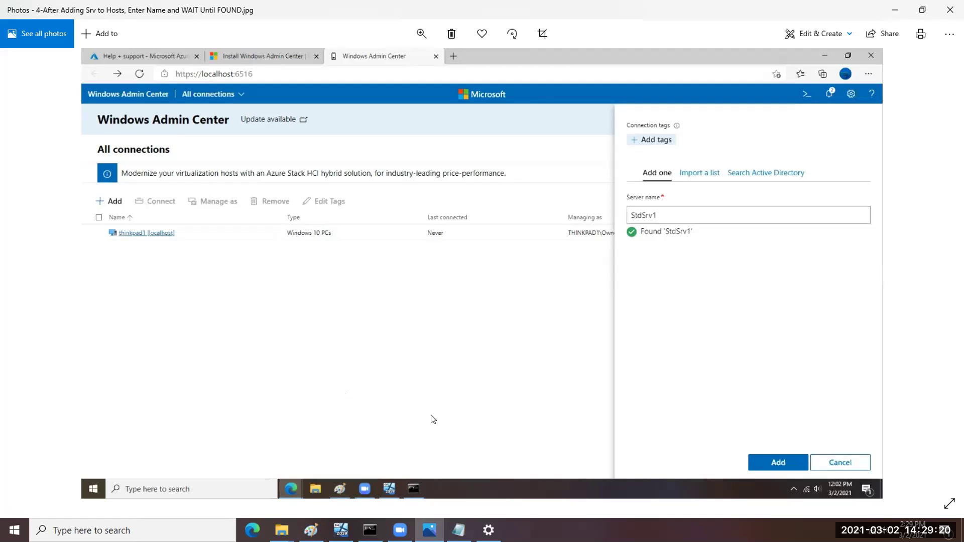
pyautogui.click(939, 281)
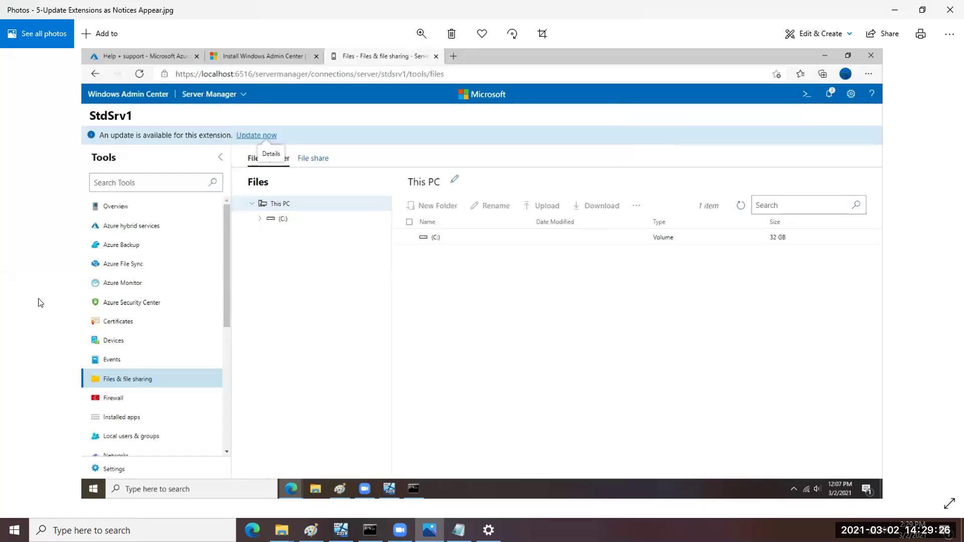
pyautogui.click(28, 274)
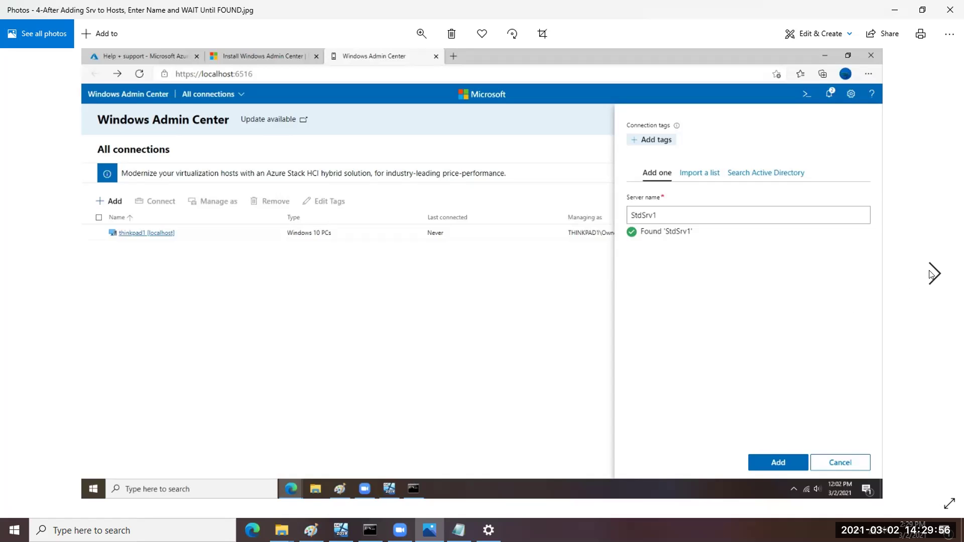
pyautogui.click(933, 274)
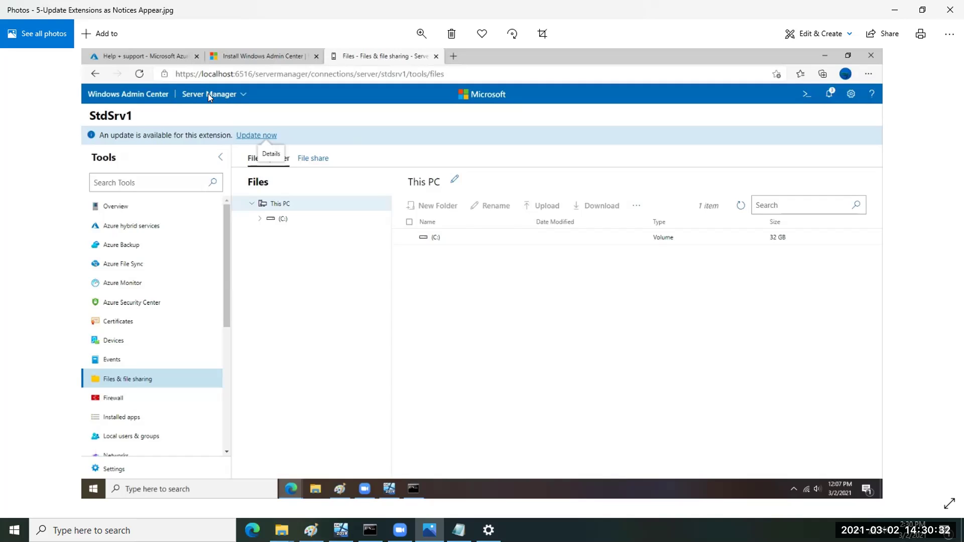
pyautogui.moveTo(7, 257)
pyautogui.click(27, 274)
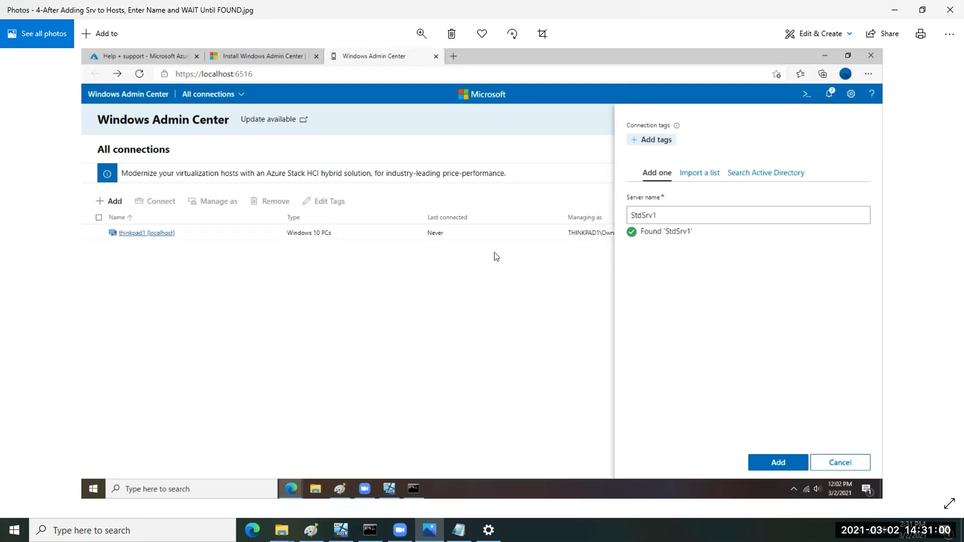
# Check the computer name in ServerCore's Server Configuration, and view 5-Update Extensions as Notices Appear.jpg in Photos.
pyautogui.click(341, 531)
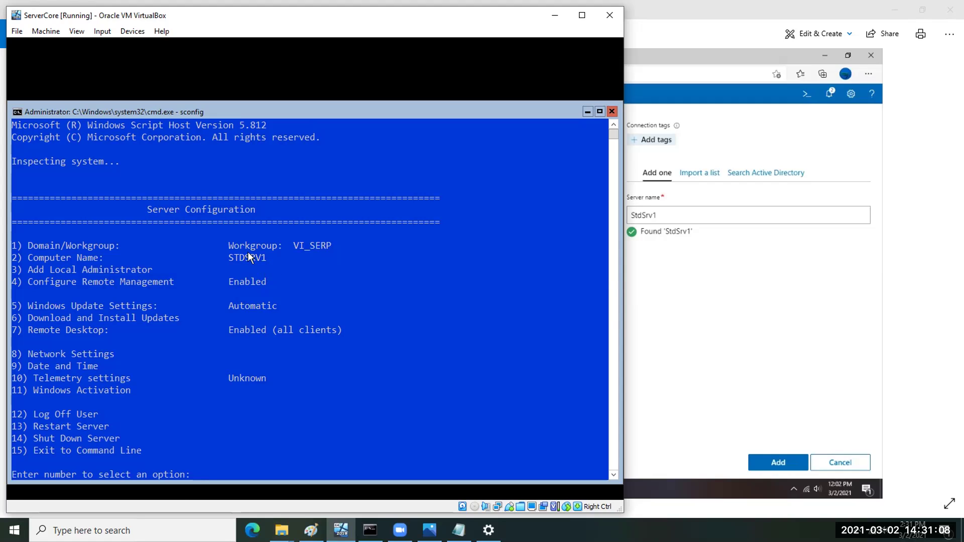
pyautogui.click(692, 274)
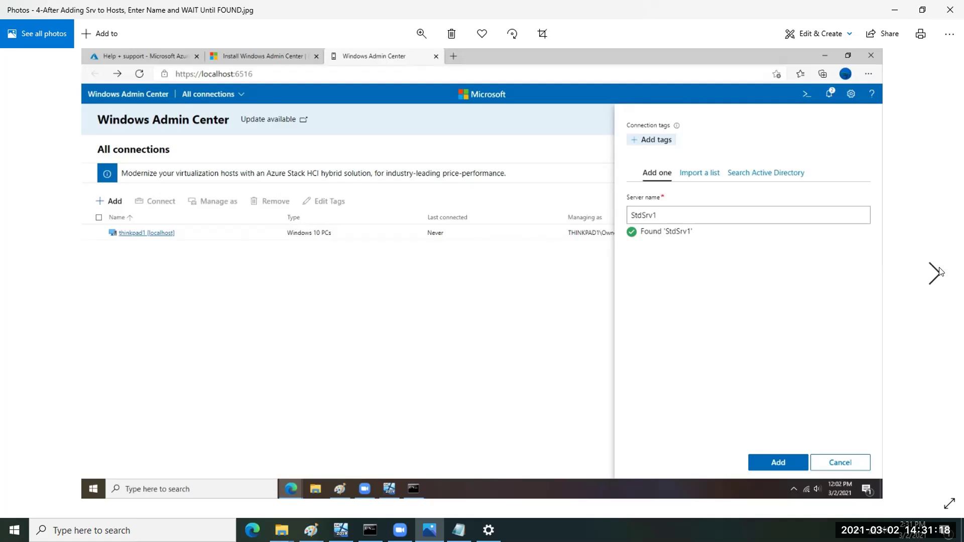
pyautogui.click(935, 274)
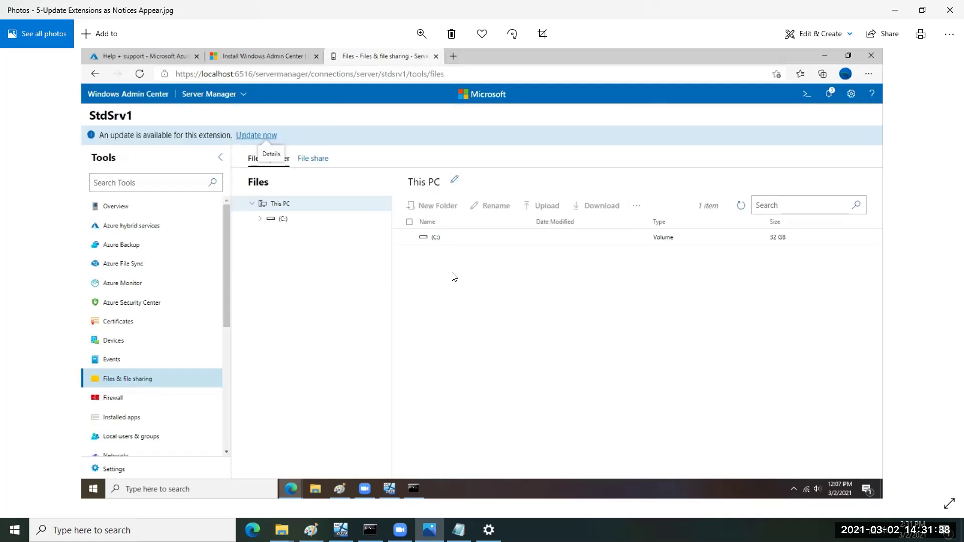
# Advance Photos through the extension update screenshots to the screenshot of StdSrv1's Manage As credentials in Windows Admin Center.
pyautogui.click(934, 272)
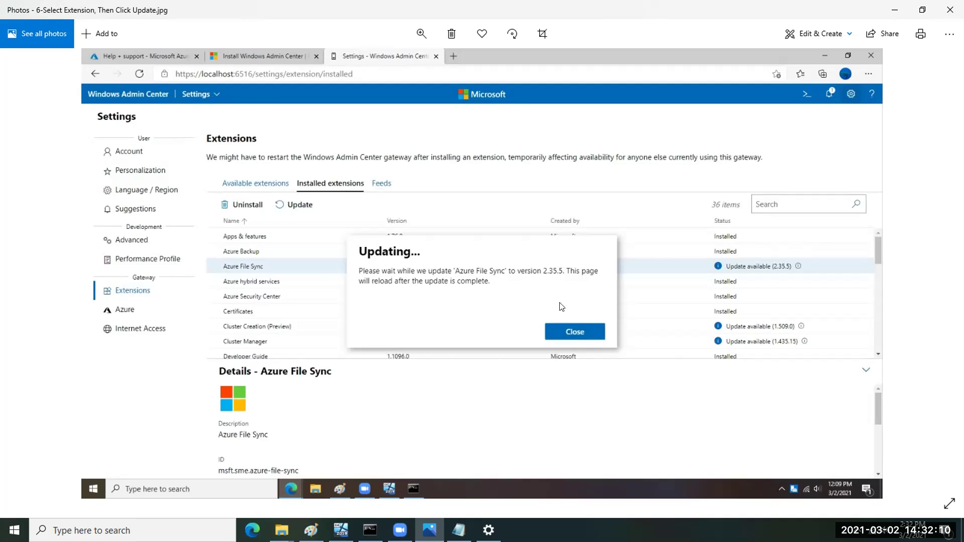
pyautogui.click(934, 274)
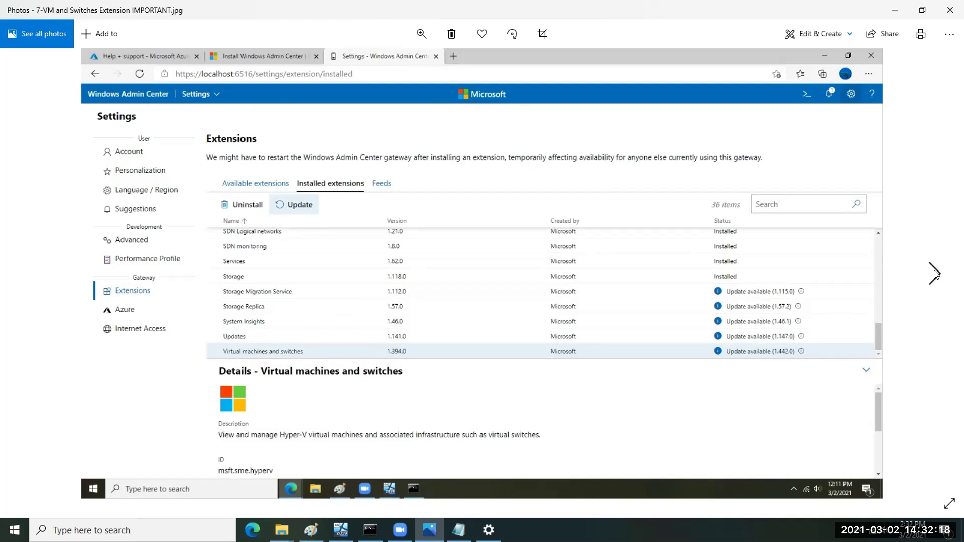
pyautogui.click(937, 275)
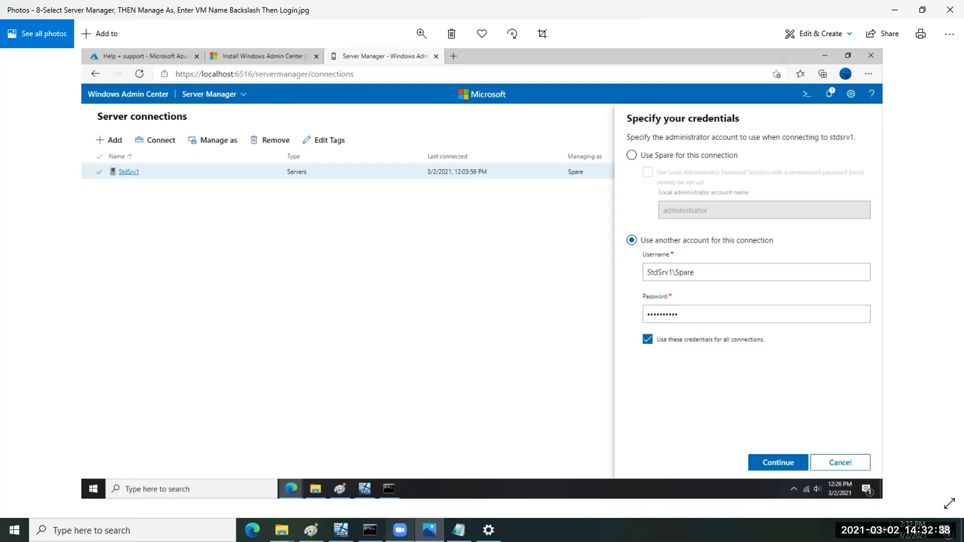
# Check the computer name in the ServerCore virtual machine, and advance Photos to the New file share screenshot with the Temp$ share name.
pyautogui.click(340, 530)
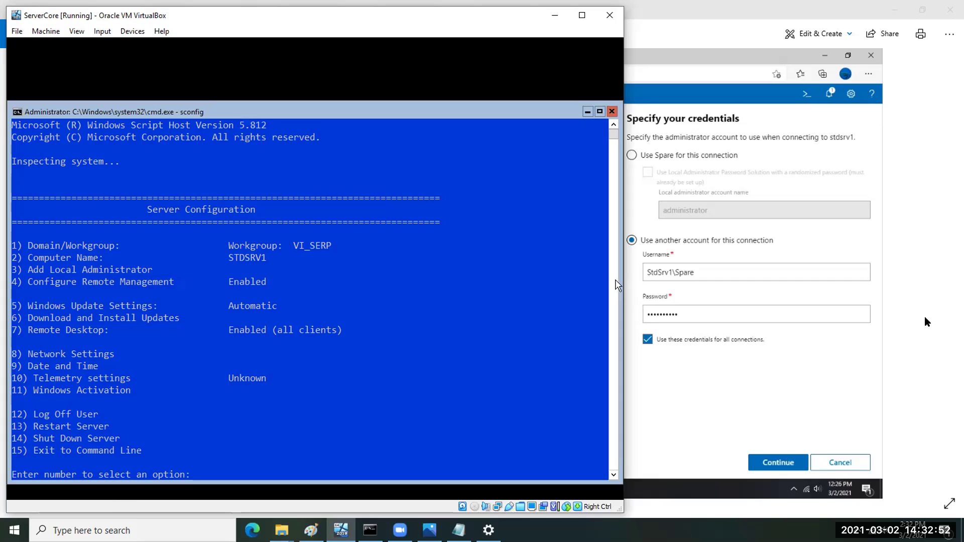
pyautogui.click(934, 275)
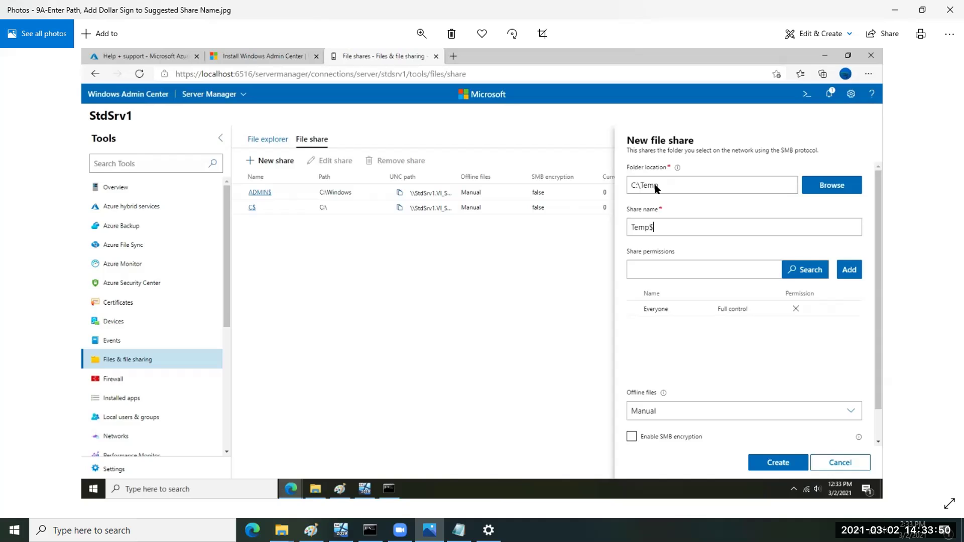
# Exit ServerCore's Server Configuration to the command line with option 15, and change to the root directory with cd \.
pyautogui.click(341, 530)
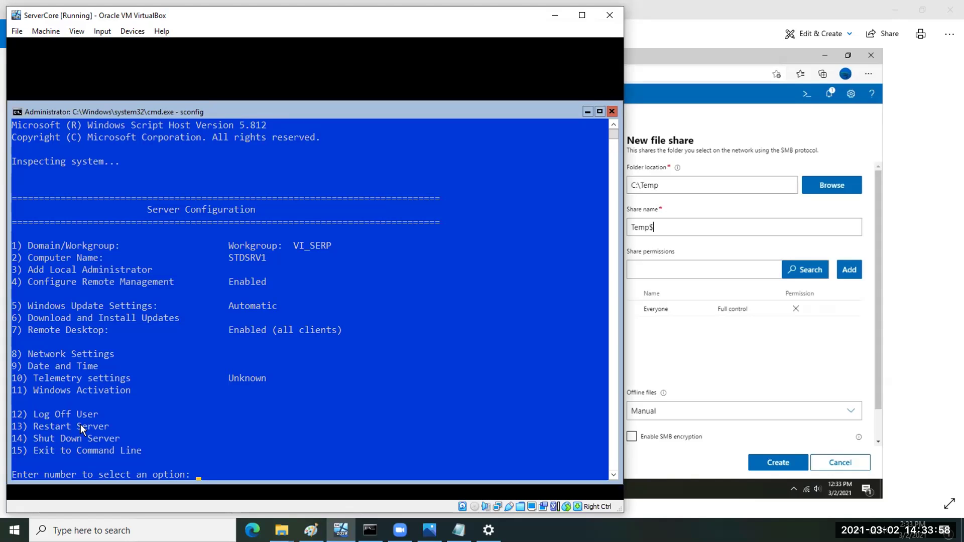
pyautogui.write('5')
pyautogui.press('Return')
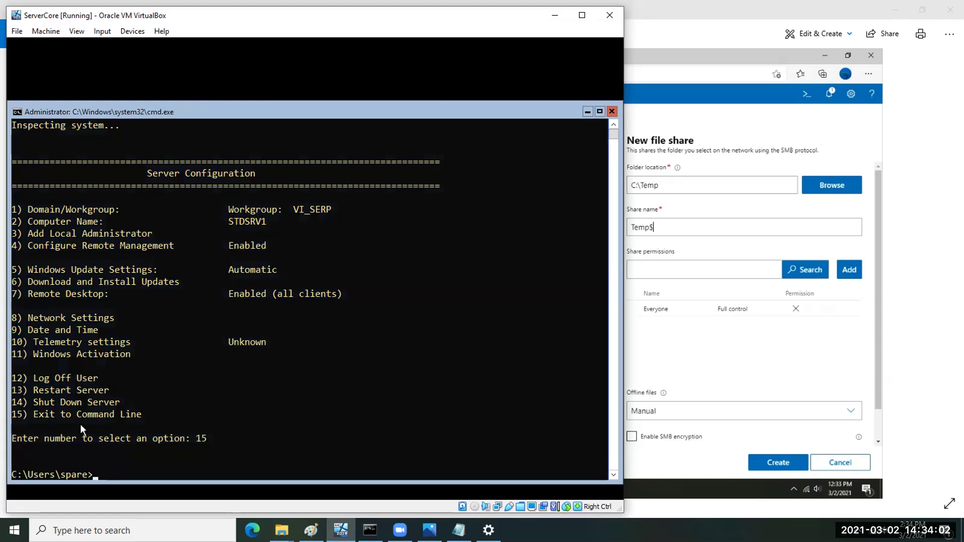
pyautogui.write('cd \\')
pyautogui.press('Return')
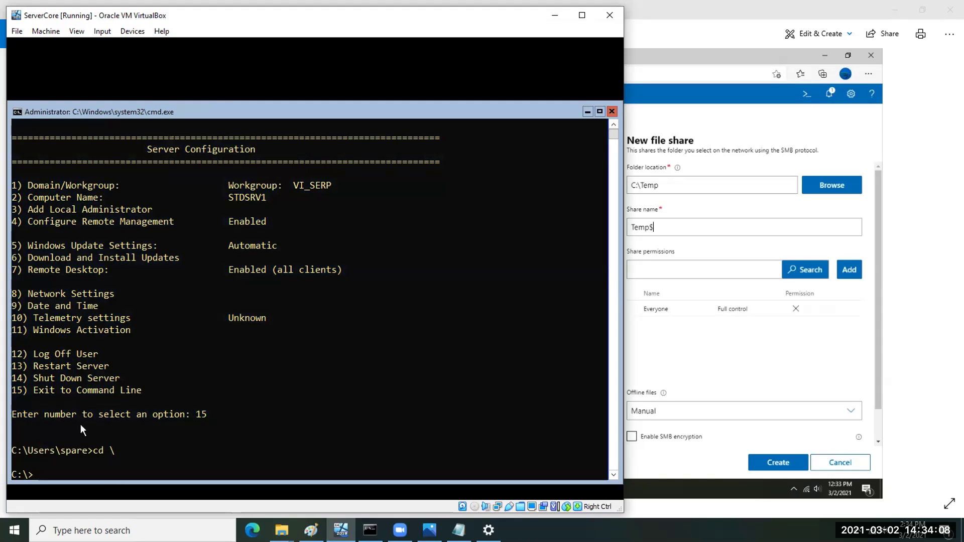
# List the contents of C:\ with dir on ServerCore, and highlight the Temp folder in the output.
pyautogui.moveTo(95, 453); pyautogui.dragTo(118, 452)
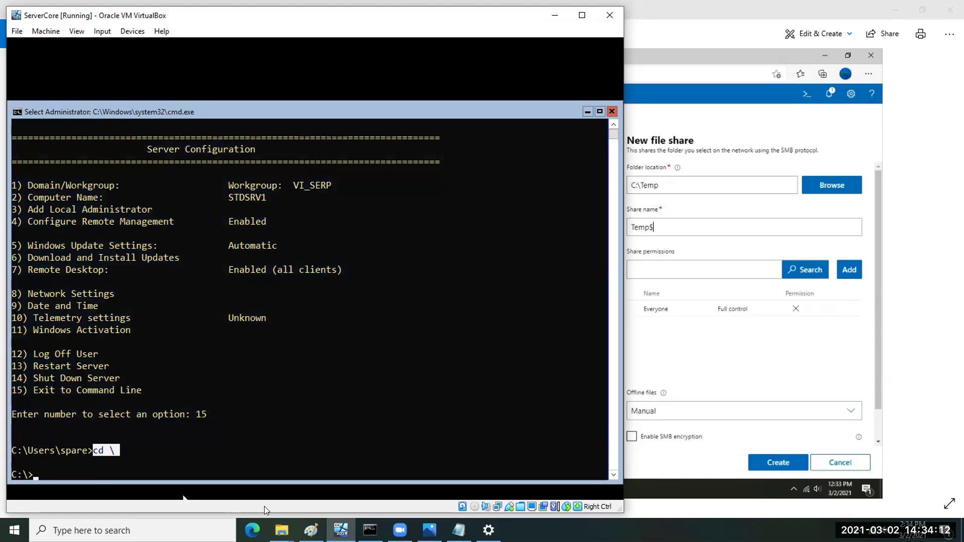
pyautogui.write('dir')
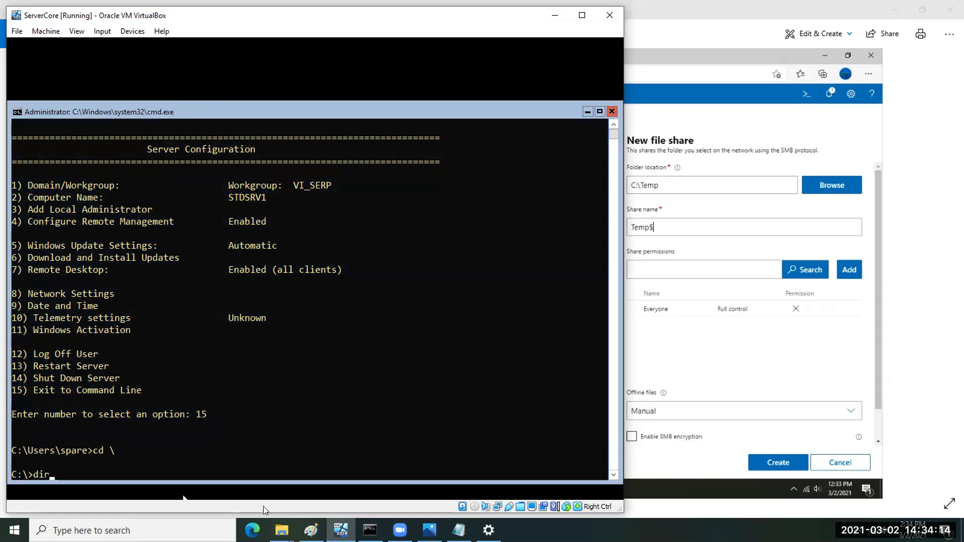
pyautogui.press('Return')
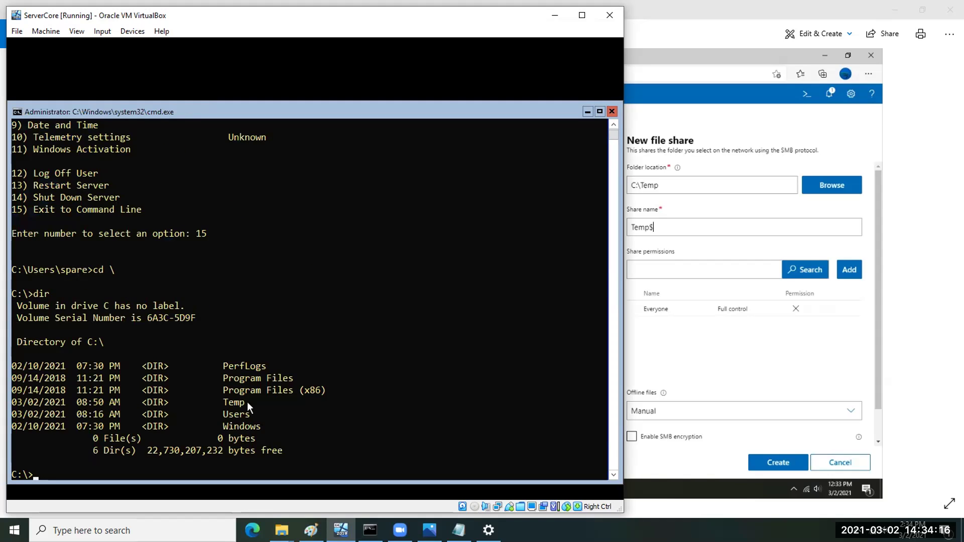
pyautogui.moveTo(224, 399); pyautogui.dragTo(234, 405)
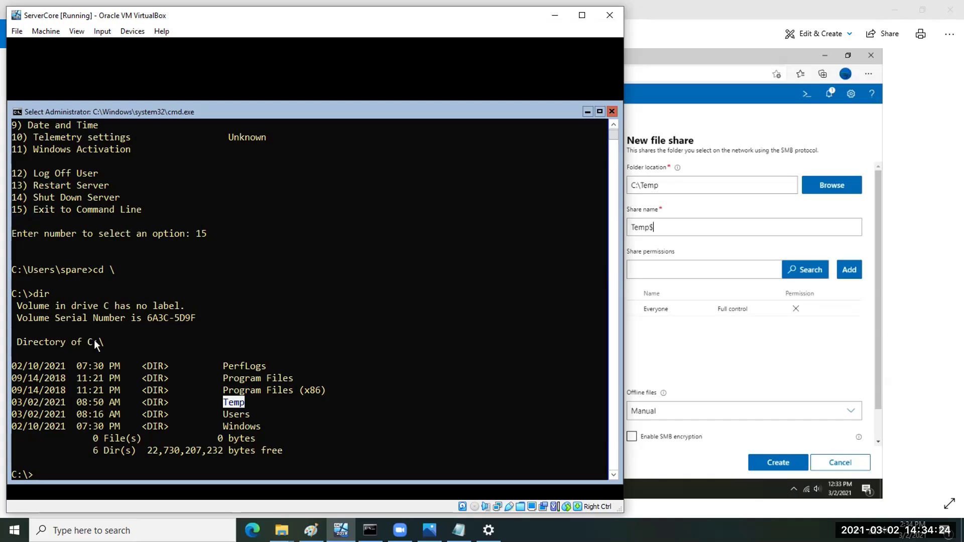
# Enter md Temp at ServerCore's C:\ prompt without running it, and return to Photos.
pyautogui.press('Return')
pyautogui.write('md Temp')
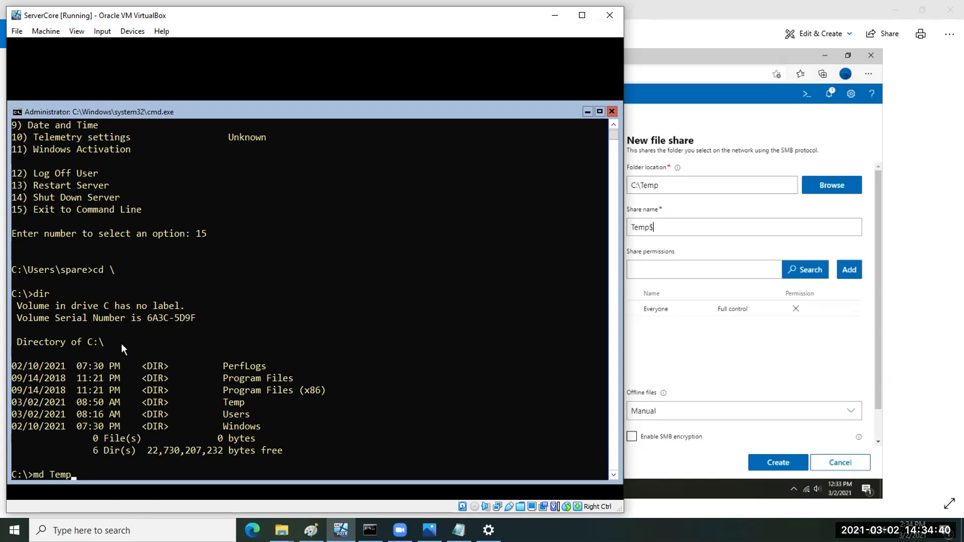
pyautogui.hotkey('alt', 'Tab')
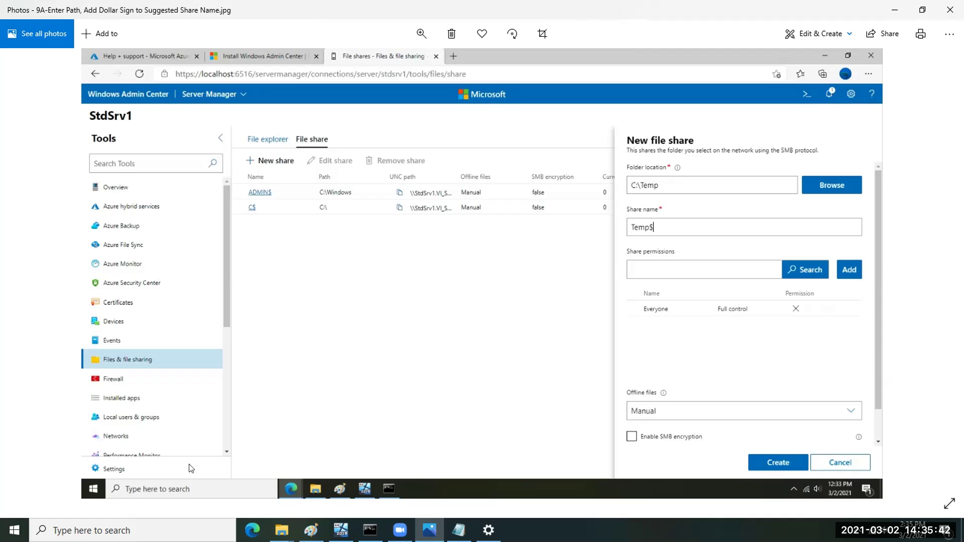
# Browse Network in File Explorer, try to open the DESKTOP-719LR5S computer, and minimize the window.
pyautogui.click(281, 531)
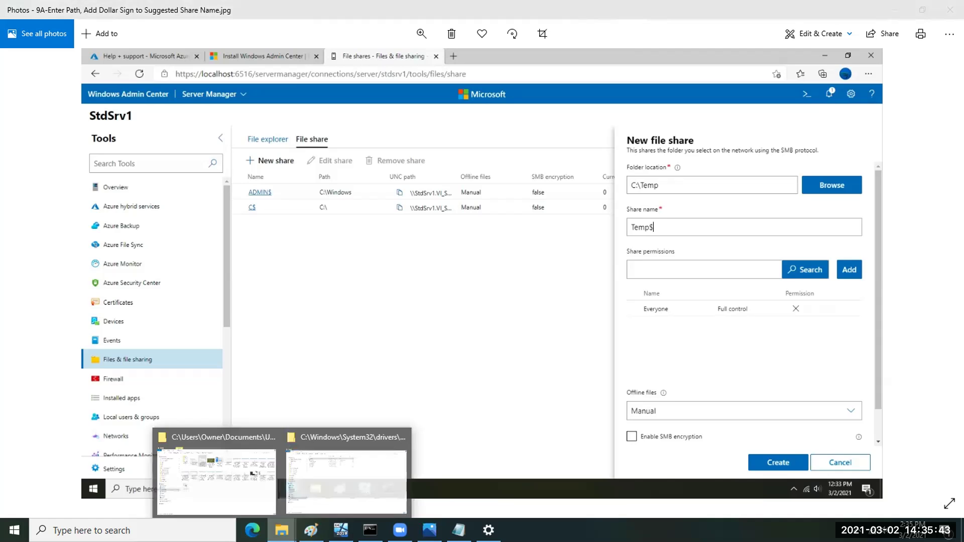
pyautogui.click(246, 488)
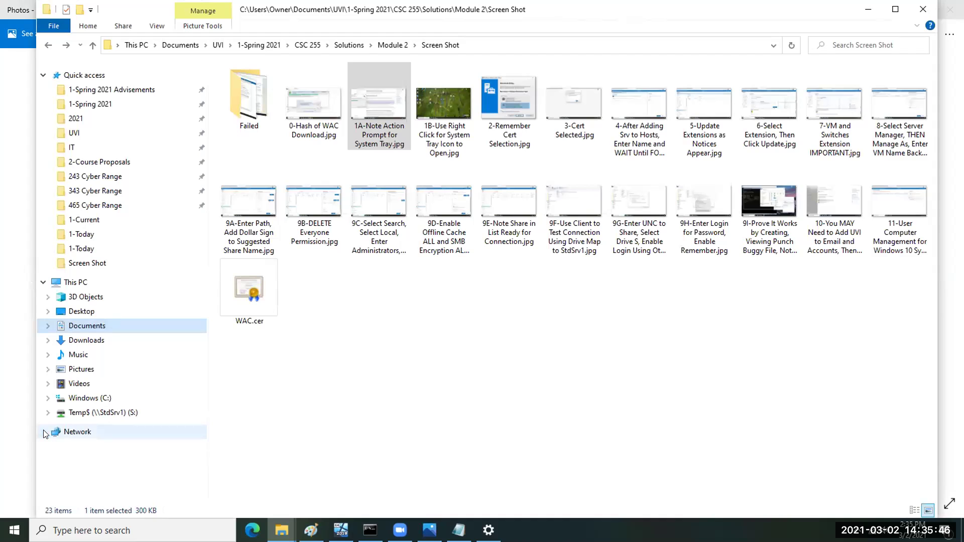
pyautogui.click(75, 432)
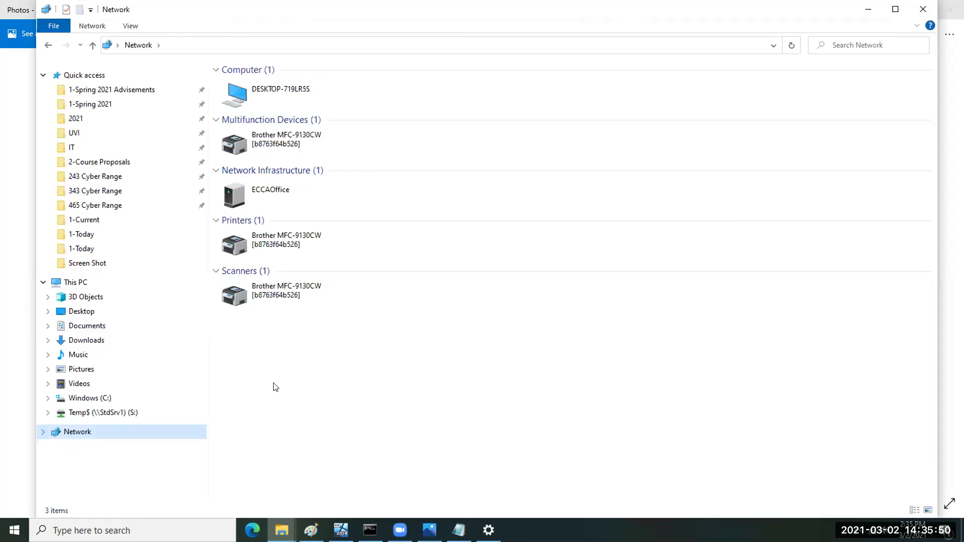
pyautogui.click(245, 92)
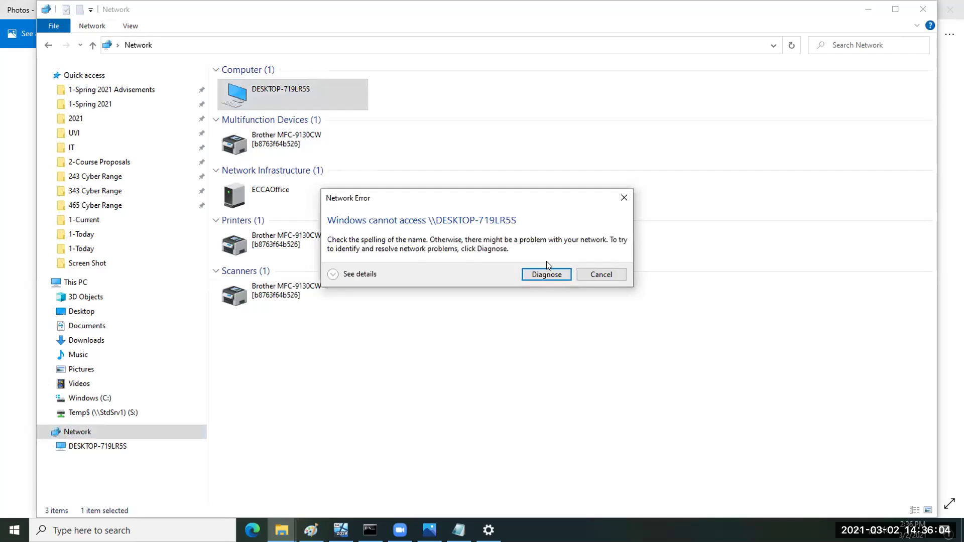
pyautogui.click(625, 195)
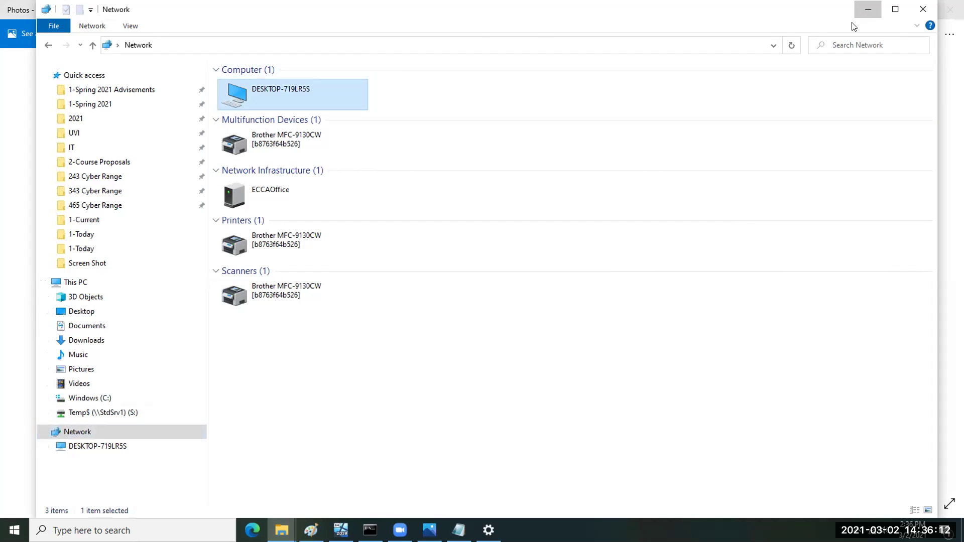
pyautogui.click(867, 9)
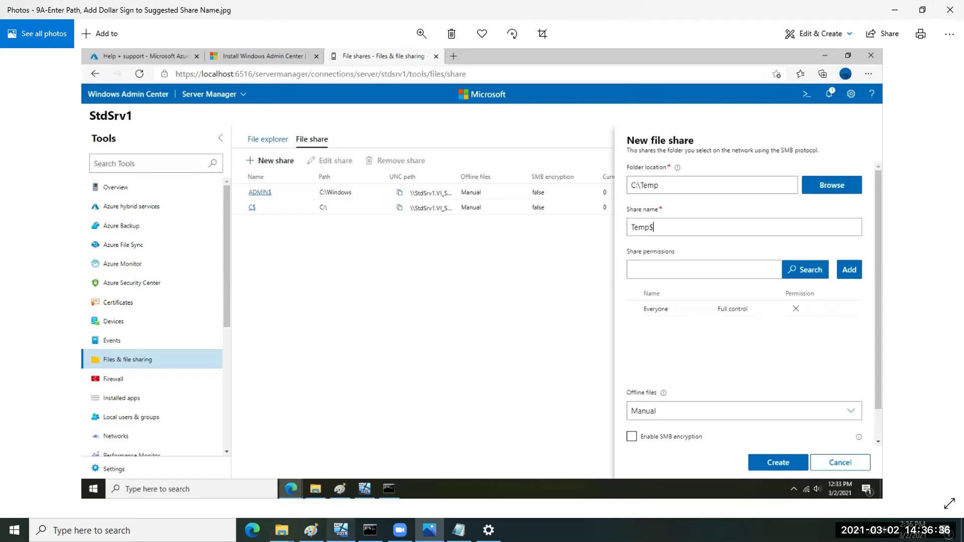
# Revisit ServerCore's command prompt, and advance Photos through the share permission screenshots to 9D-Enable Offline Cache ALL and SMB Encryption ALL UNLESS.jpg.
pyautogui.hotkey('alt', 'Tab')
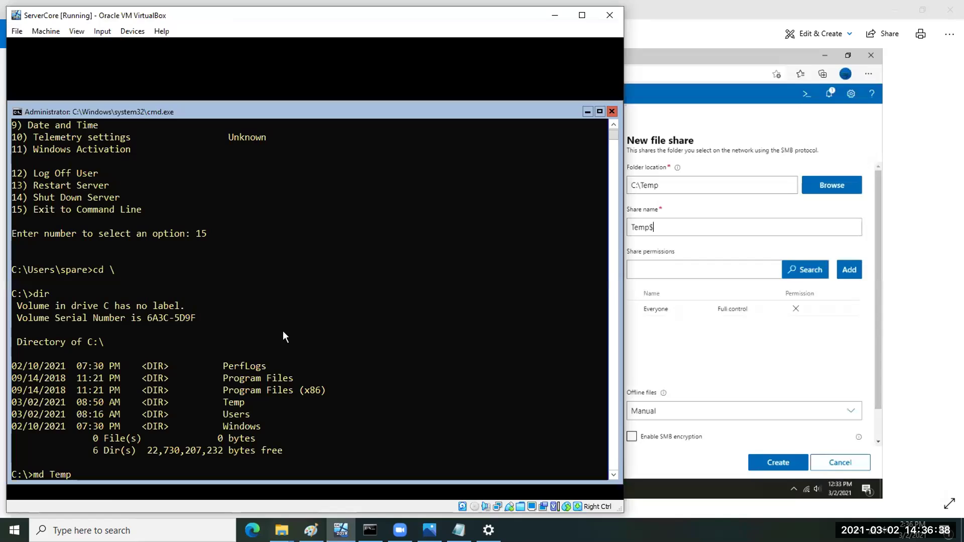
pyautogui.click(750, 373)
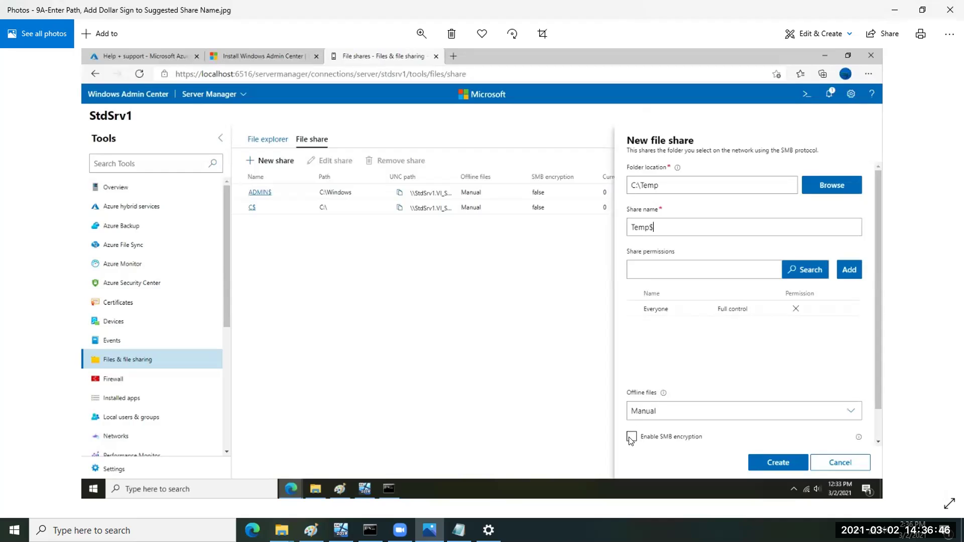
pyautogui.click(936, 275)
pyautogui.click(936, 274)
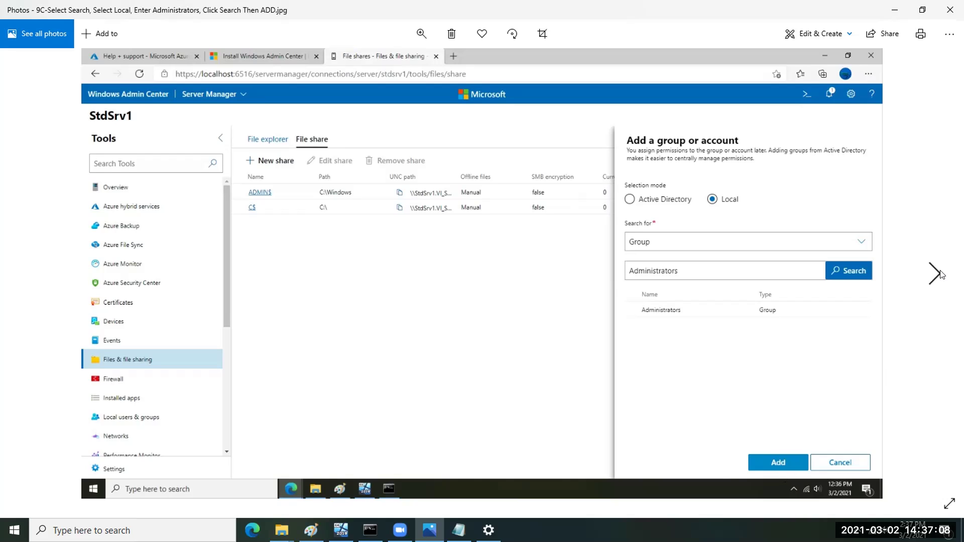
pyautogui.click(935, 273)
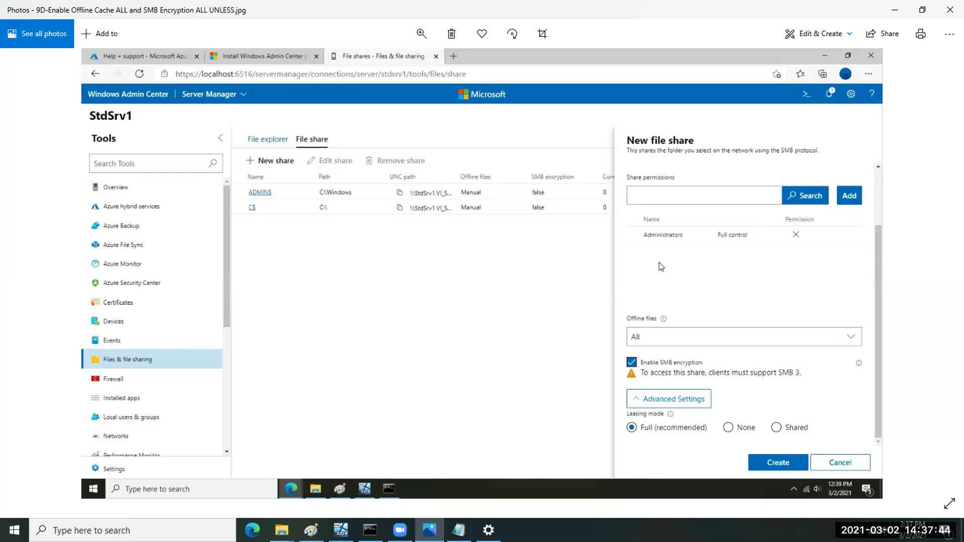
# Glance at the ServerCore window, and advance Photos to 9E-Note Share in List Ready for Connection.jpg.
pyautogui.moveTo(341, 530)
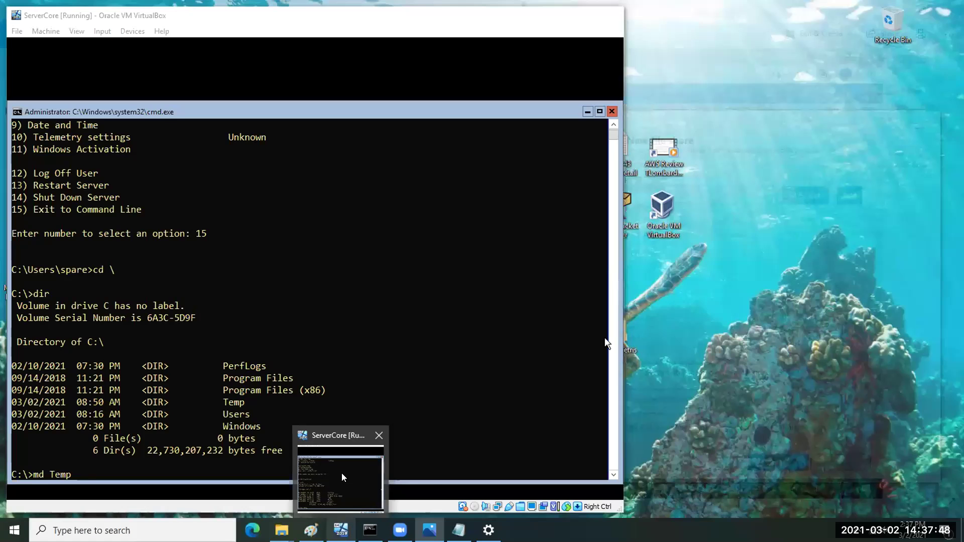
pyautogui.click(341, 474)
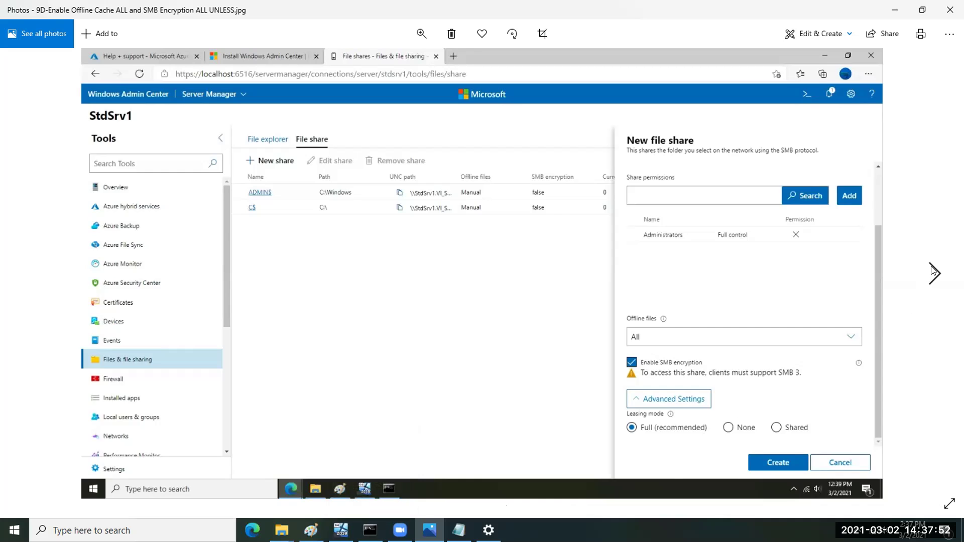
pyautogui.click(933, 273)
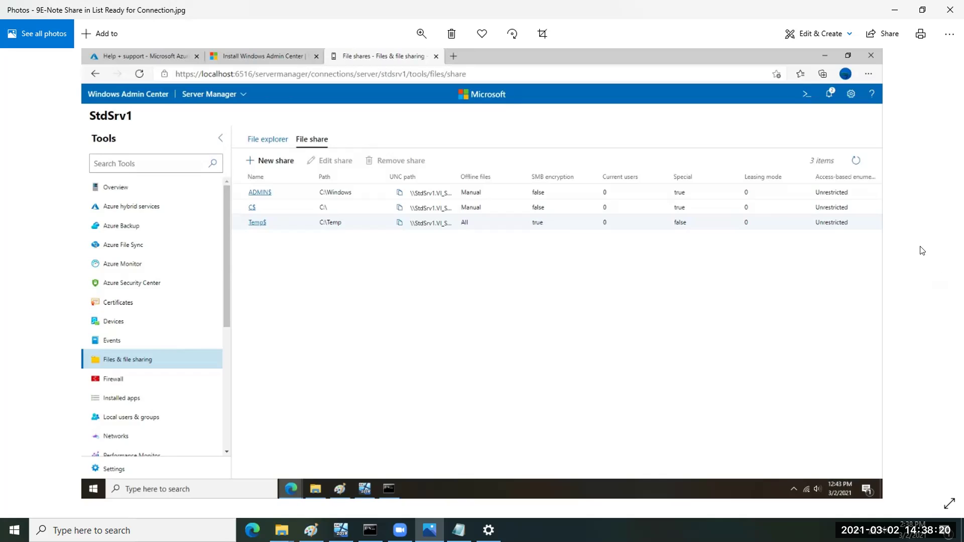
# Advance Photos through the network drive mapping screenshots to 9H-Enter Login for Password, Enable Remember.jpg.
pyautogui.click(932, 273)
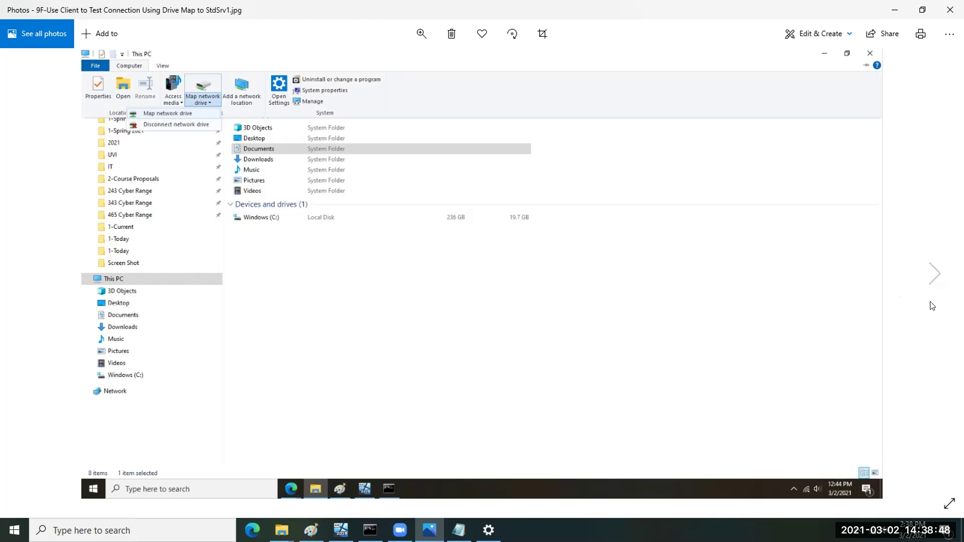
pyautogui.click(934, 274)
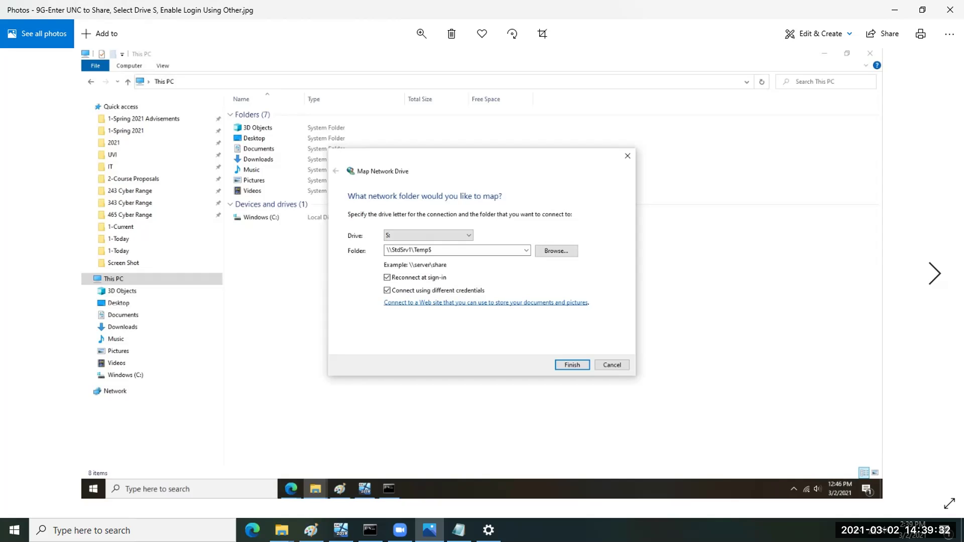
pyautogui.click(935, 274)
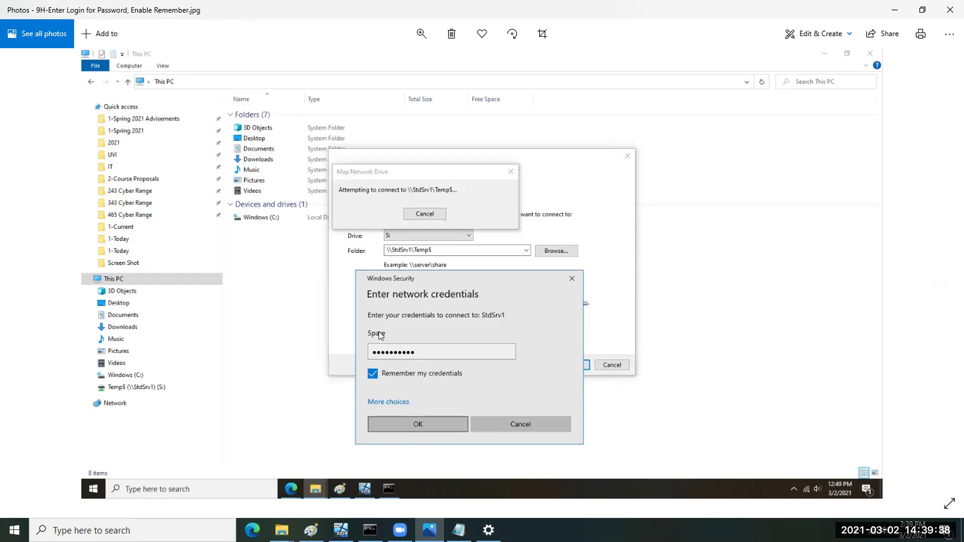
# Glance at ServerCore again, and advance Photos past the Punch Buggy file test to the Email & accounts settings screenshot numbered 10.
pyautogui.click(341, 530)
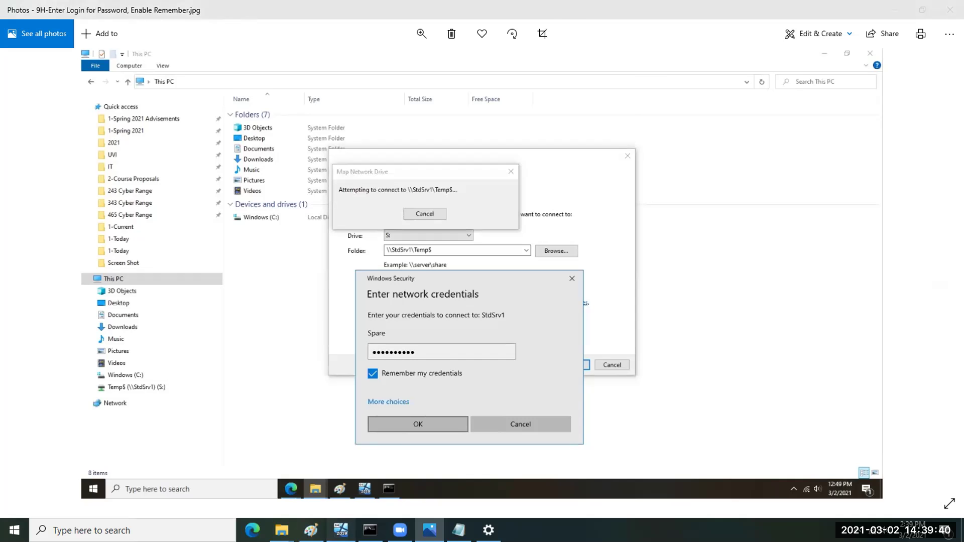
pyautogui.click(745, 332)
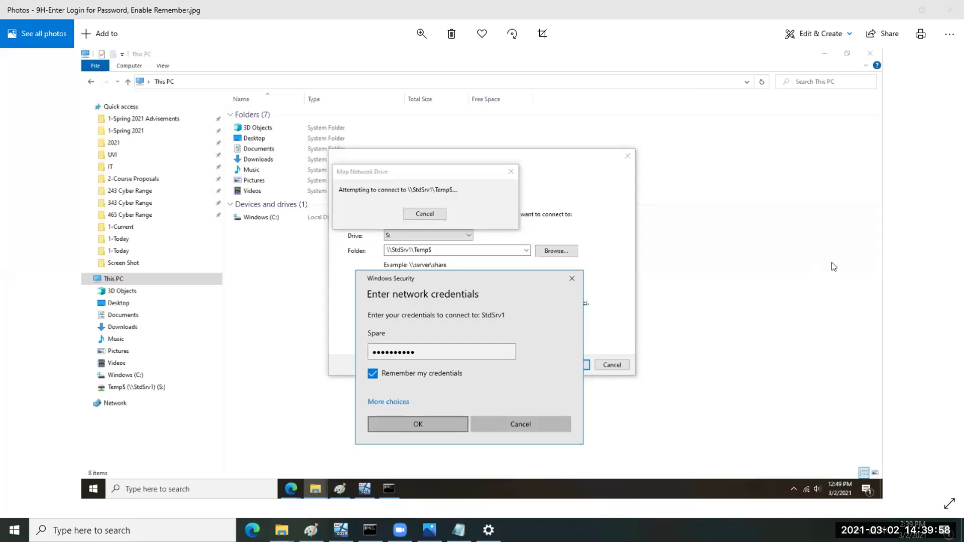
pyautogui.click(934, 273)
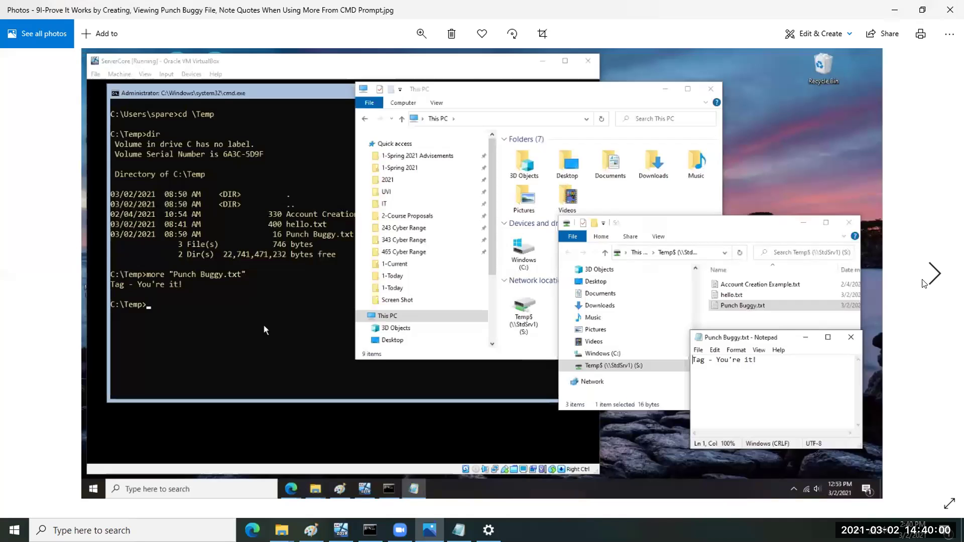
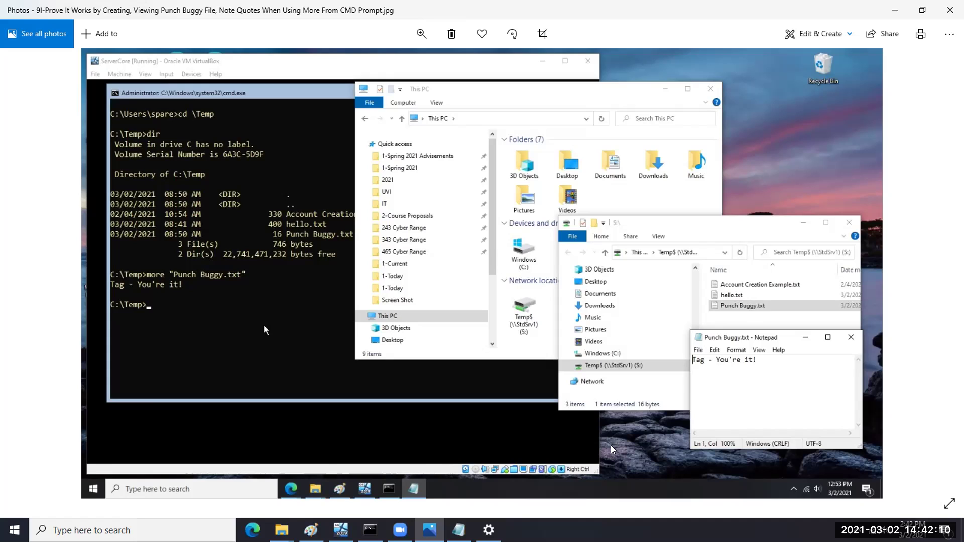
pyautogui.click(933, 275)
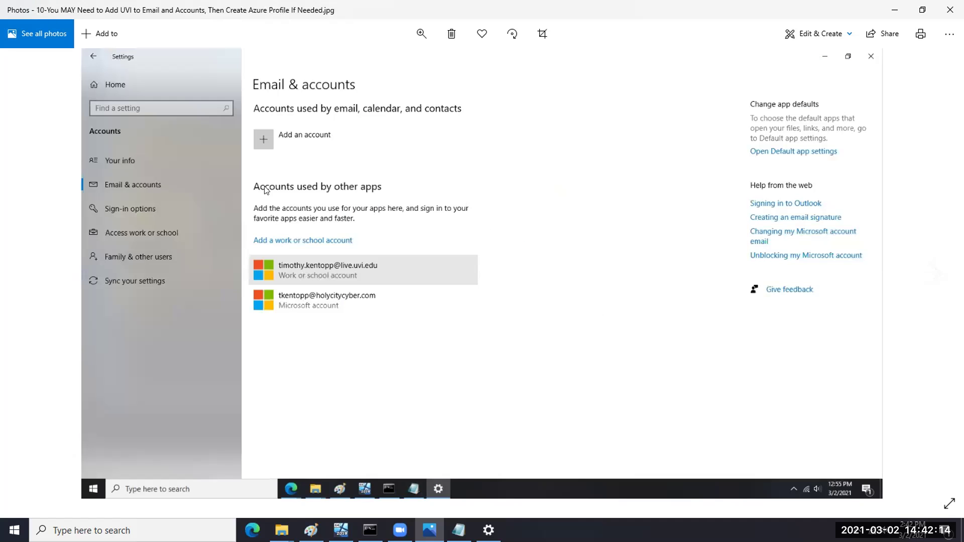
# Advance Photos to 11-User Computer Management for Windows 10 Systems NOT for Servers.jpg, and close Photos after reviewing it.
pyautogui.click(933, 274)
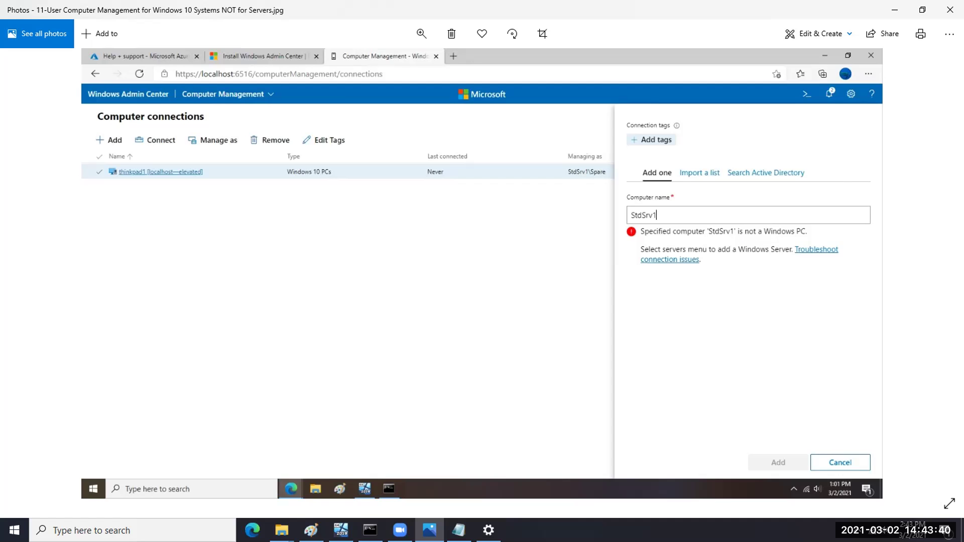
pyautogui.click(950, 10)
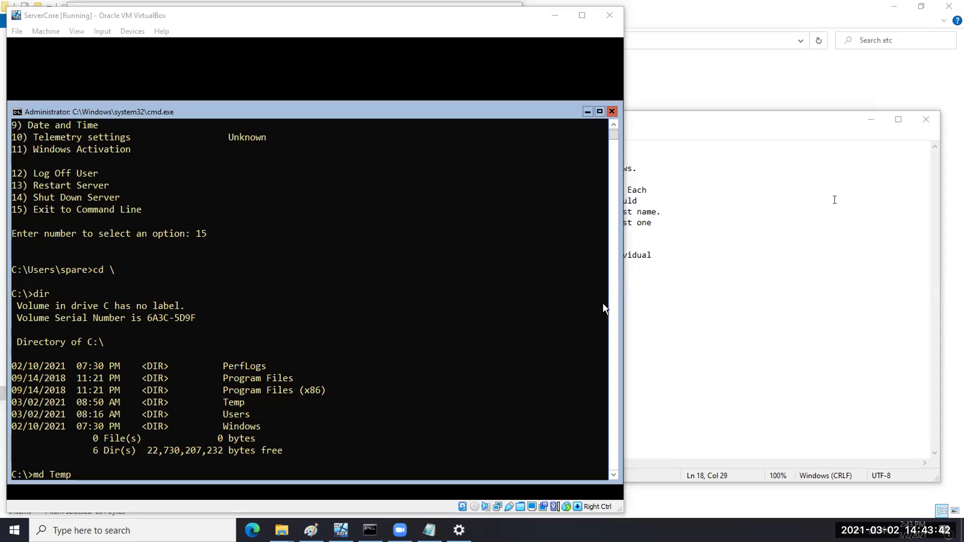
# Close the hosts file in Notepad and the File Explorer window showing C:\Windows\System32\drivers\etc.
pyautogui.click(768, 129)
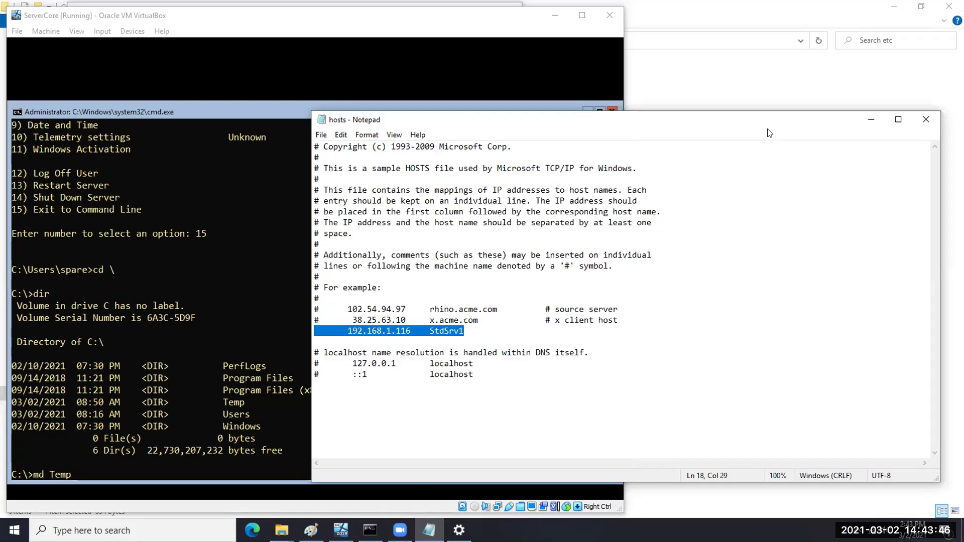
pyautogui.click(925, 120)
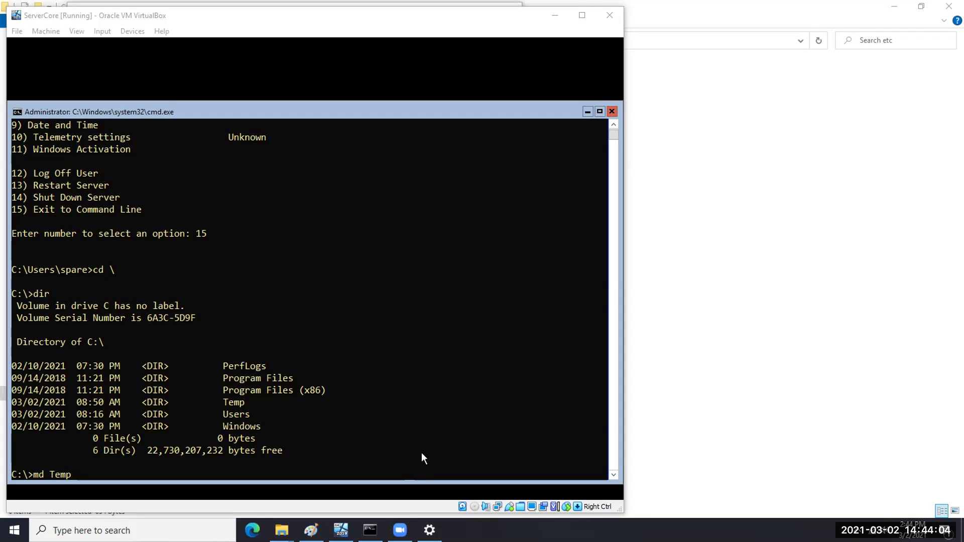
pyautogui.click(844, 329)
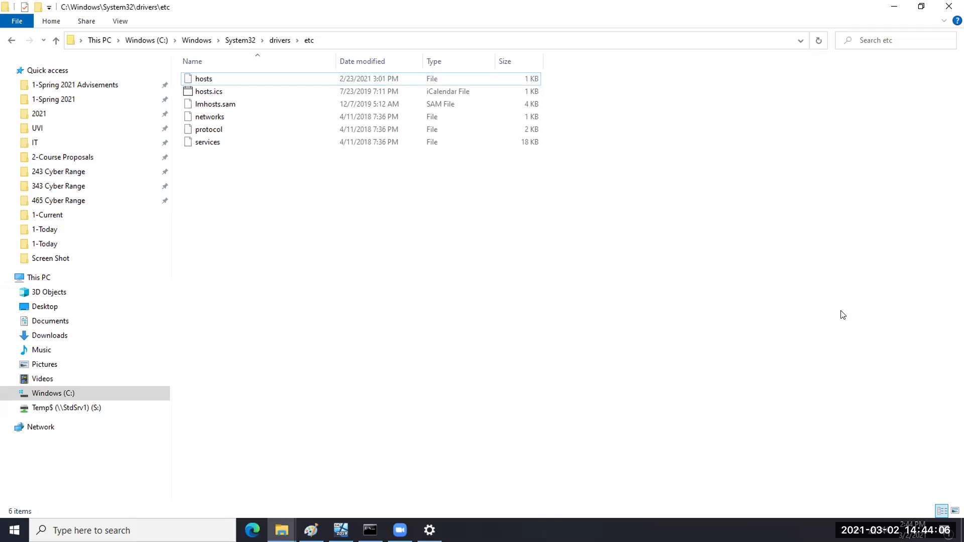
pyautogui.click(949, 6)
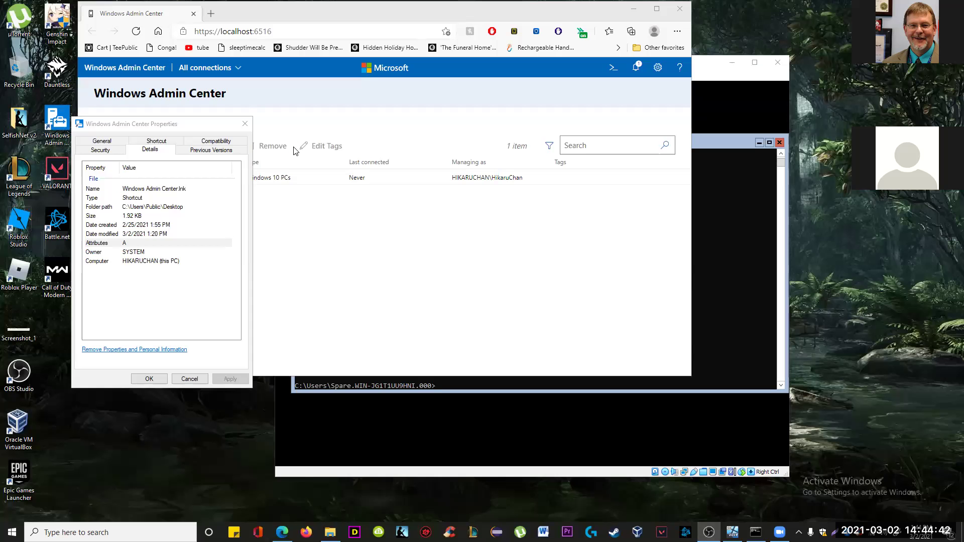
# Bring the Windows Admin Center browser window in front of its Properties dialog, and minimize the virtual machine window behind it.
pyautogui.click(329, 123)
pyautogui.moveTo(358, 21); pyautogui.dragTo(363, 82)
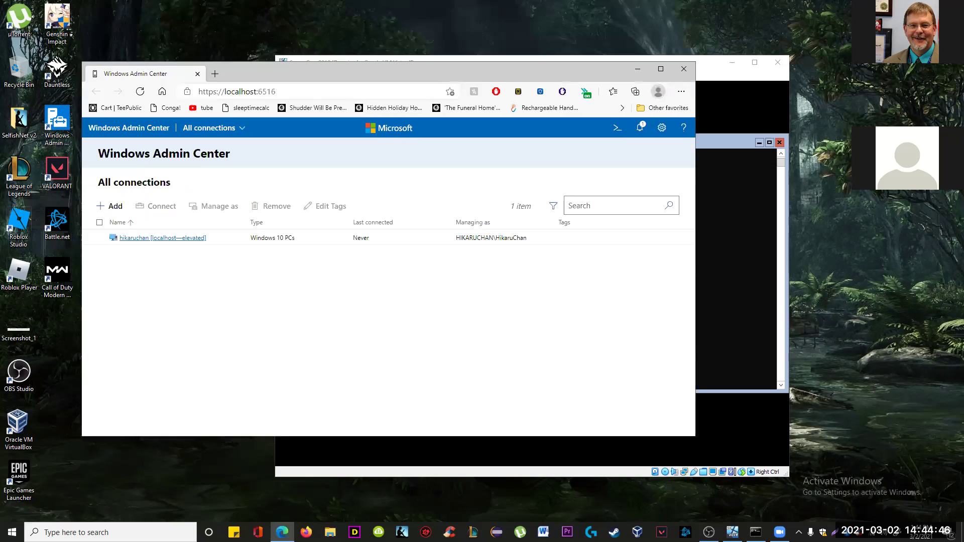
pyautogui.click(743, 81)
pyautogui.click(733, 63)
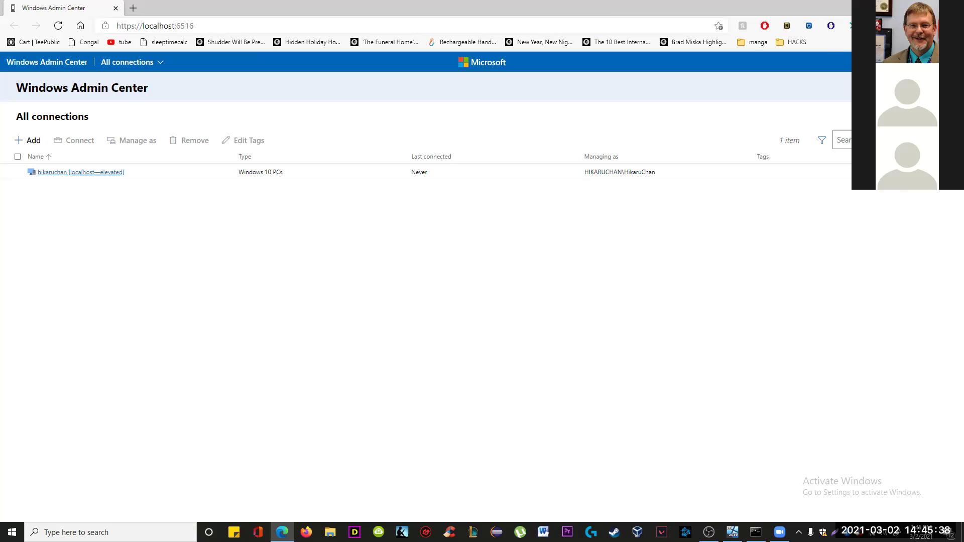
# Review the Windows Admin Center notifications, and dismiss the notifications pane.
pyautogui.click(906, 62)
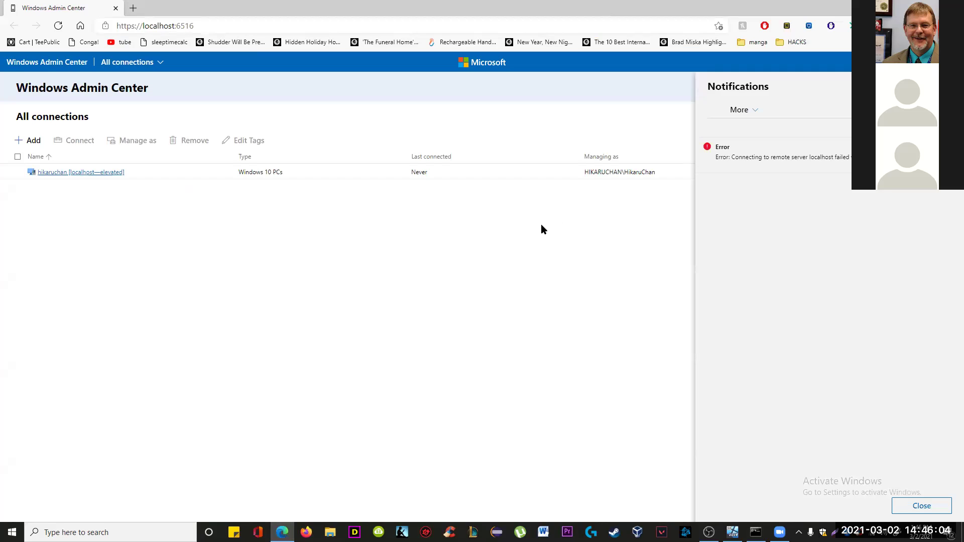
pyautogui.click(591, 221)
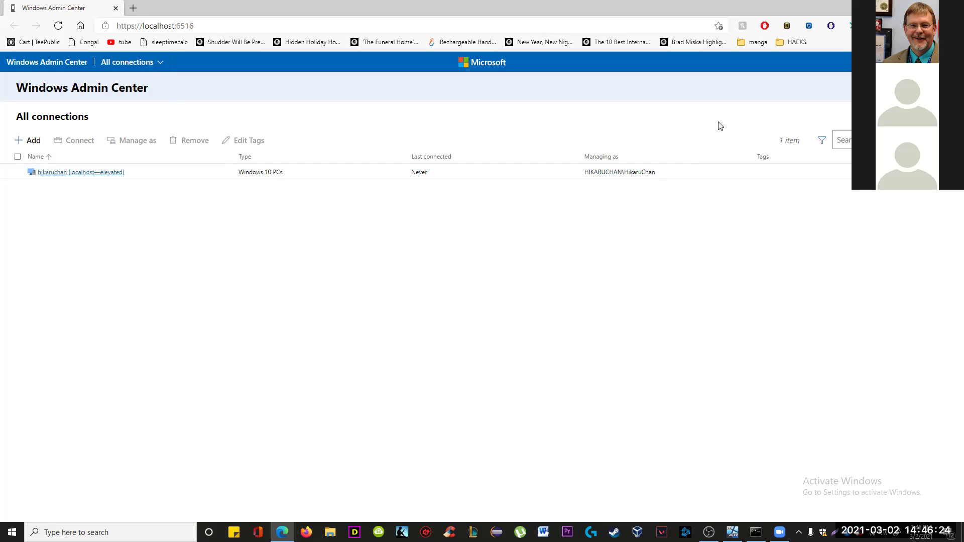
# Open Windows Update in Settings, and download and install the optional 2021-02 Cumulative Update Preview for Windows 10 Version 20H2 (KB4601382).
pyautogui.press('super')
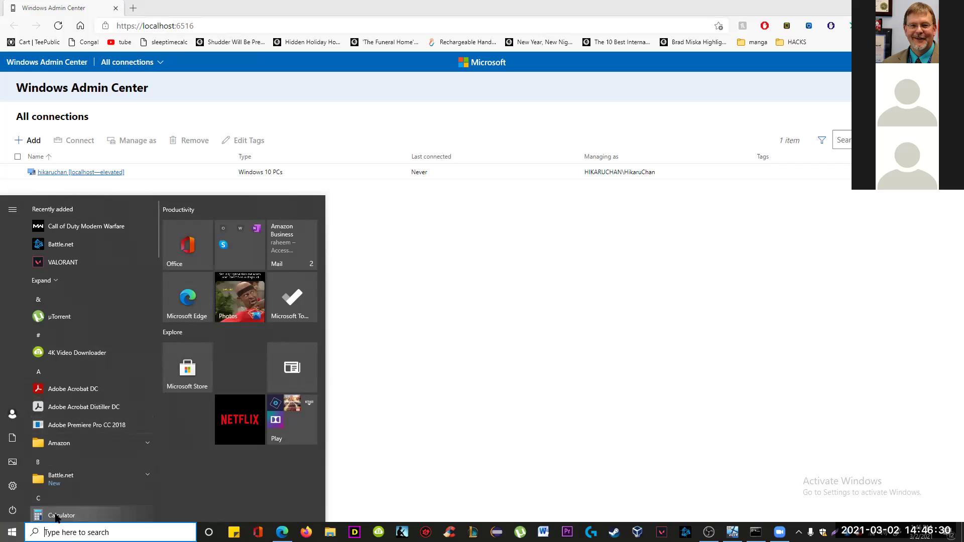
pyautogui.click(3, 481)
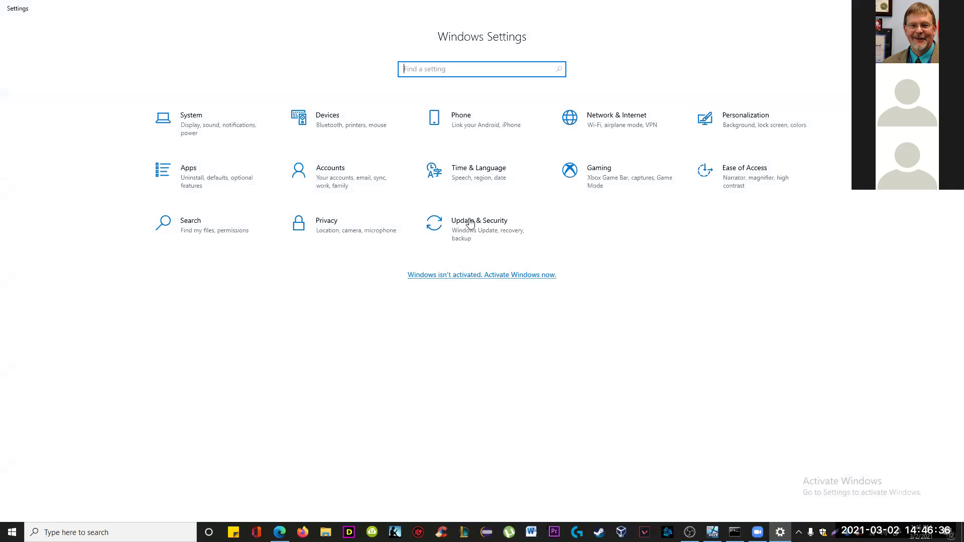
pyautogui.click(463, 220)
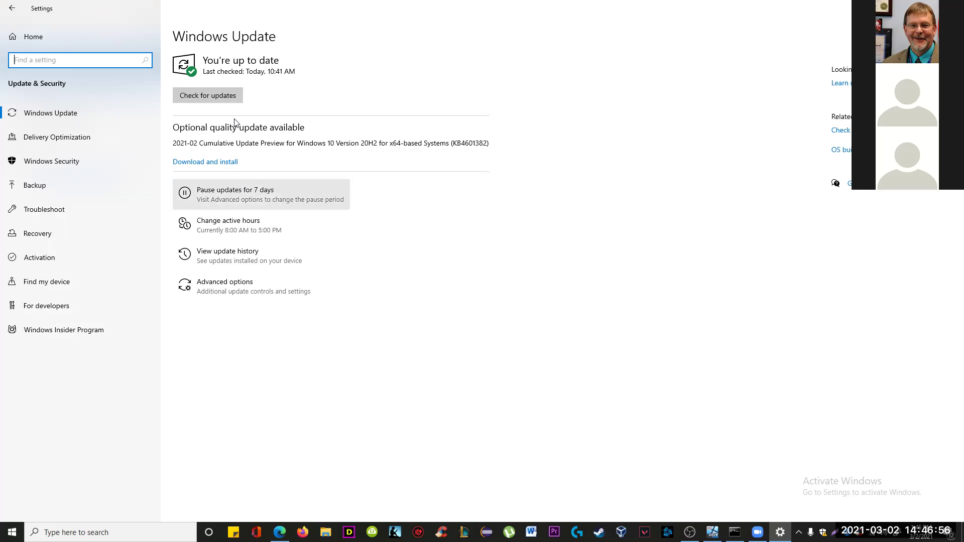
pyautogui.click(211, 161)
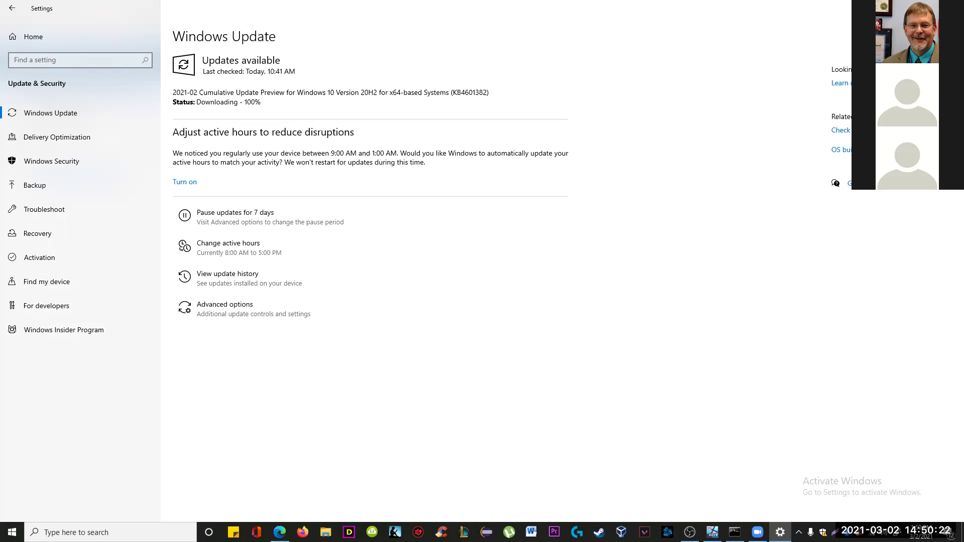
pyautogui.hotkey('alt', 'Tab')
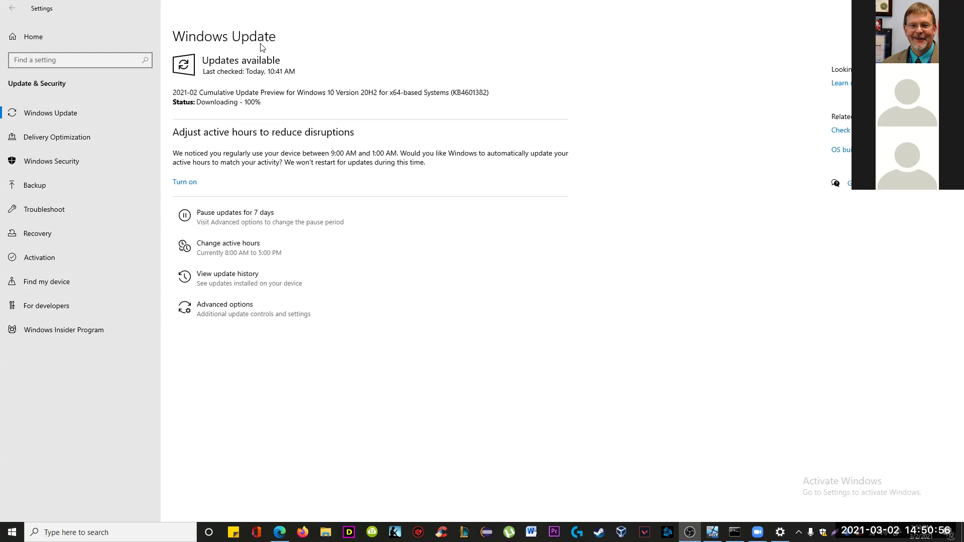
pyautogui.press('super+Down')
pyautogui.moveTo(796, 2); pyautogui.dragTo(338, 50)
pyautogui.hotkey('alt', 'Tab')
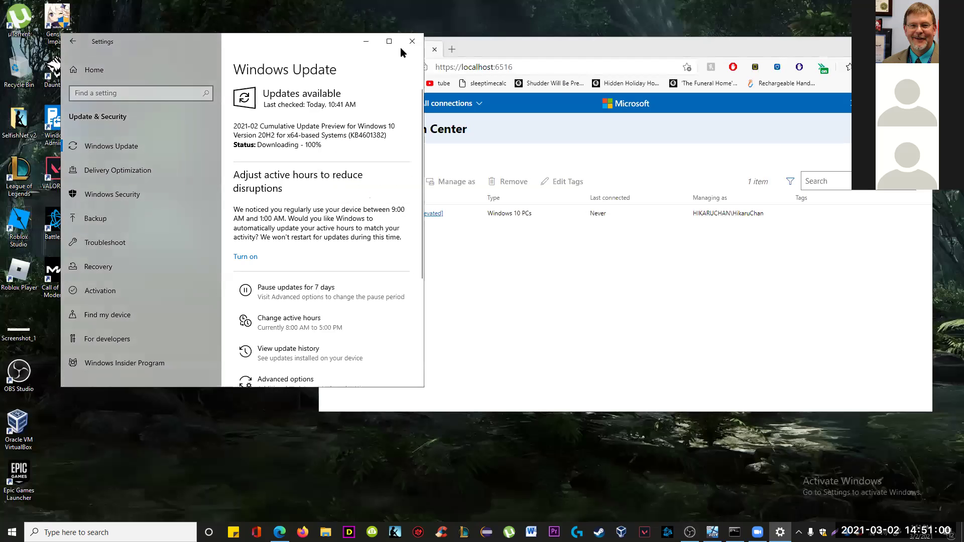
pyautogui.moveTo(85, 47); pyautogui.dragTo(381, 91)
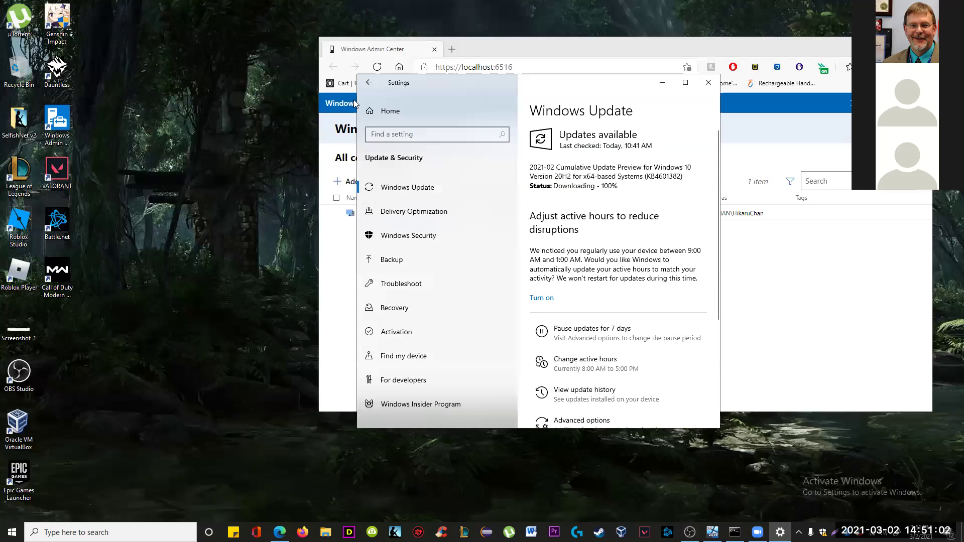
pyautogui.doubleClick(381, 91)
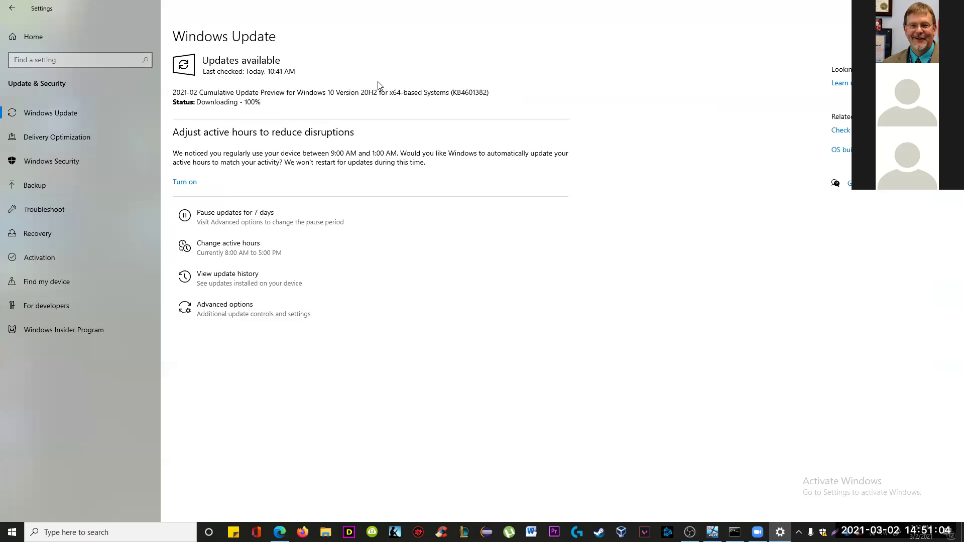
pyautogui.press('super+Down')
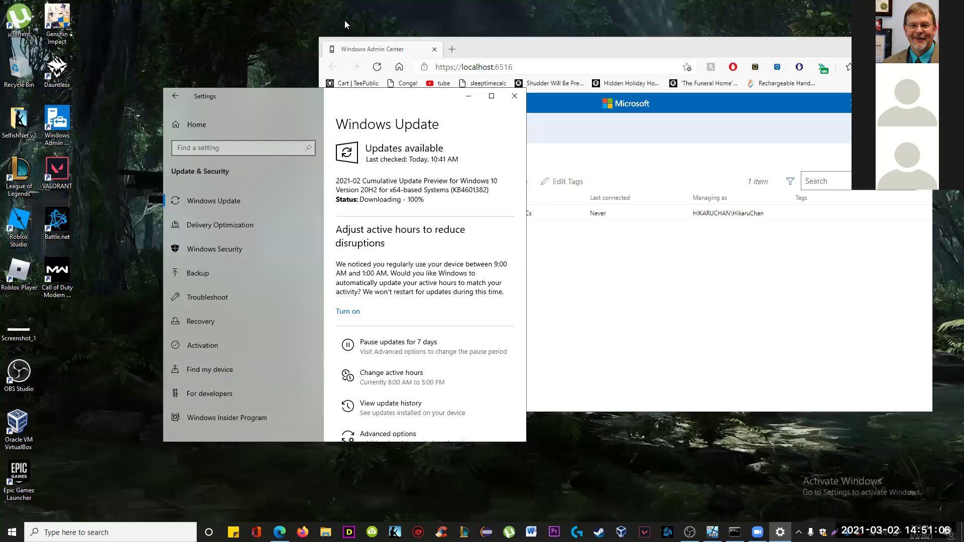
pyautogui.press('super+Up')
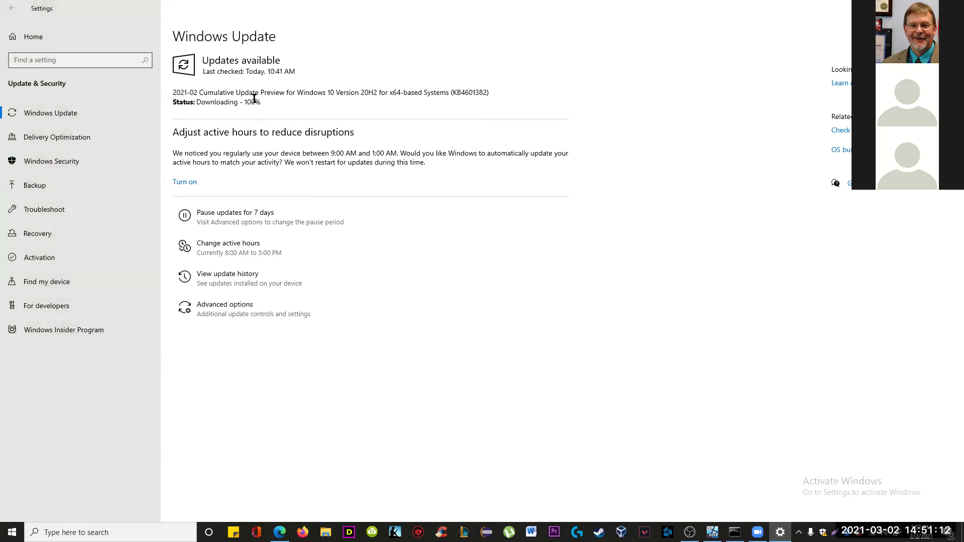
# Check the download status of the KB4601382 cumulative update in Windows Update.
pyautogui.moveTo(269, 101); pyautogui.dragTo(197, 101)
pyautogui.click(197, 101)
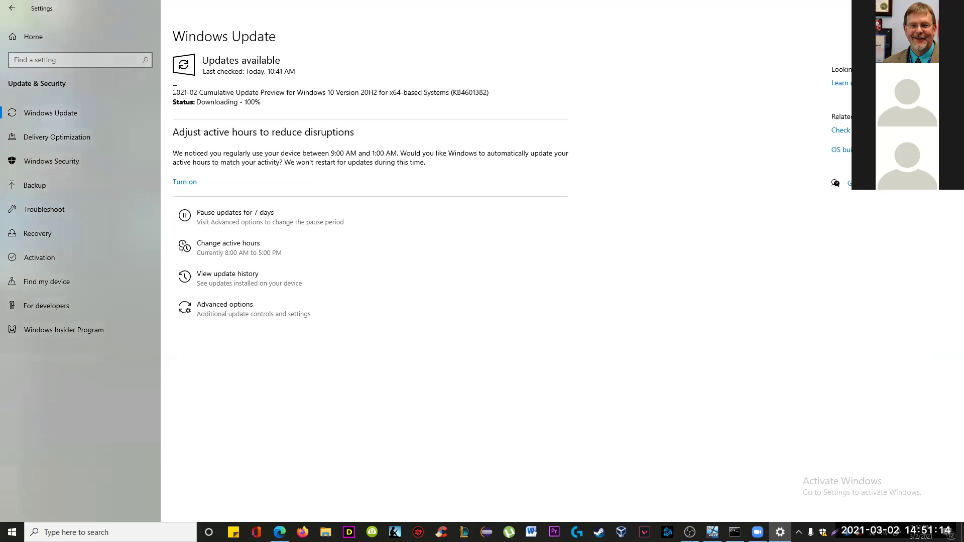
pyautogui.moveTo(261, 102); pyautogui.dragTo(209, 101)
pyautogui.click(210, 102)
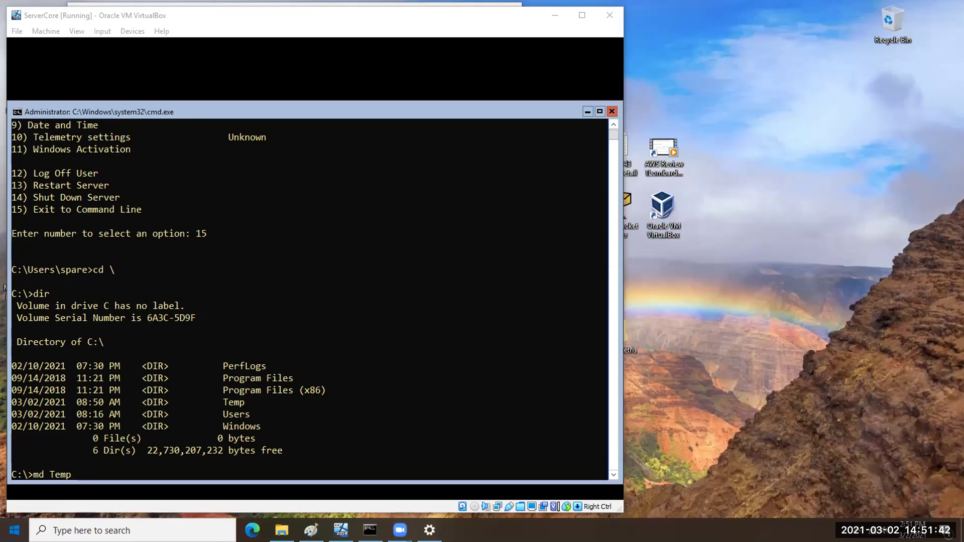
# Uninstall Windows Admin Center through Programs and Features in Control Panel, and minimize the Control Panel window.
pyautogui.press('super')
pyautogui.click(288, 255)
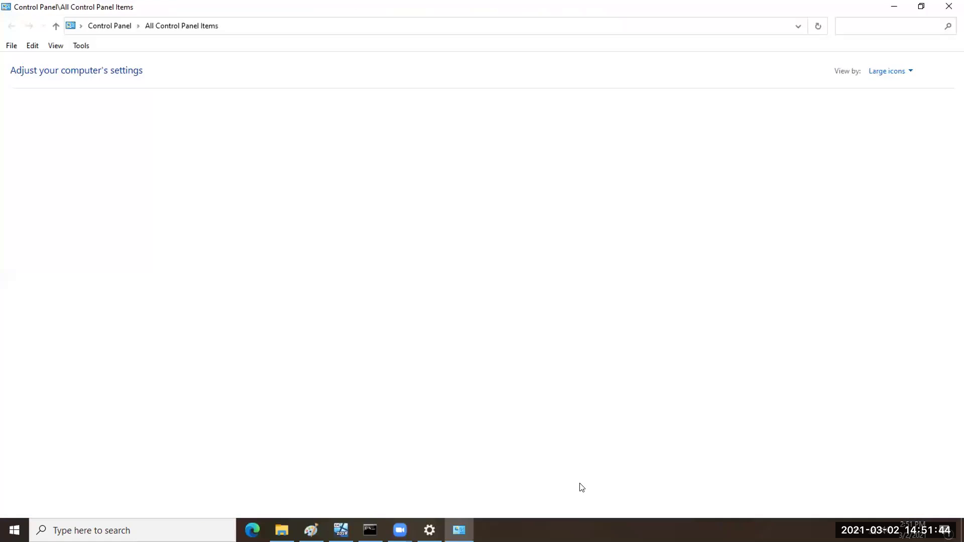
pyautogui.click(86, 269)
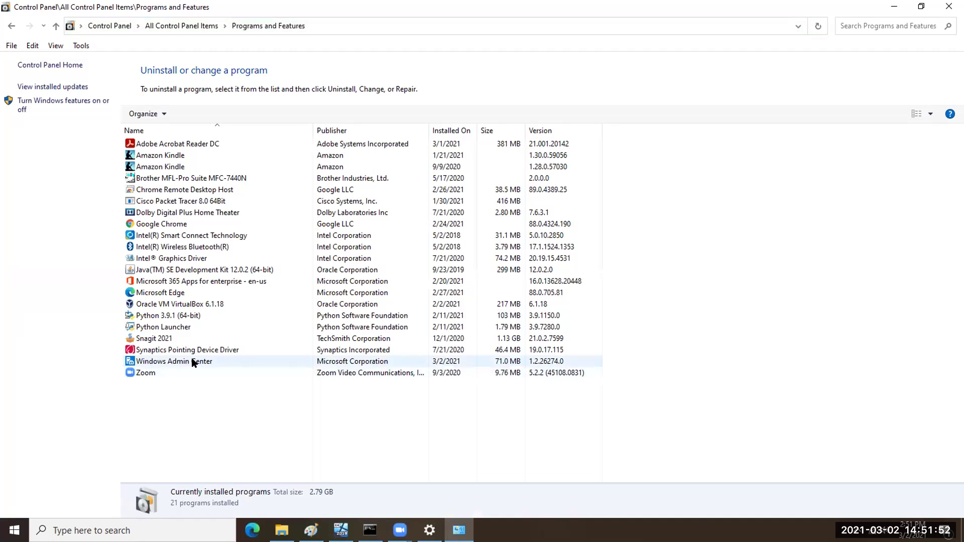
pyautogui.click(194, 362)
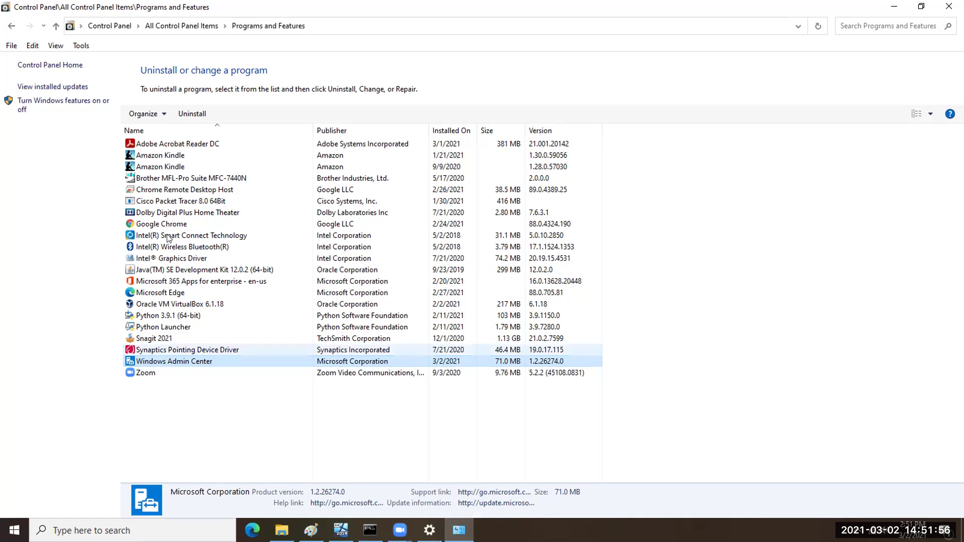
pyautogui.click(192, 114)
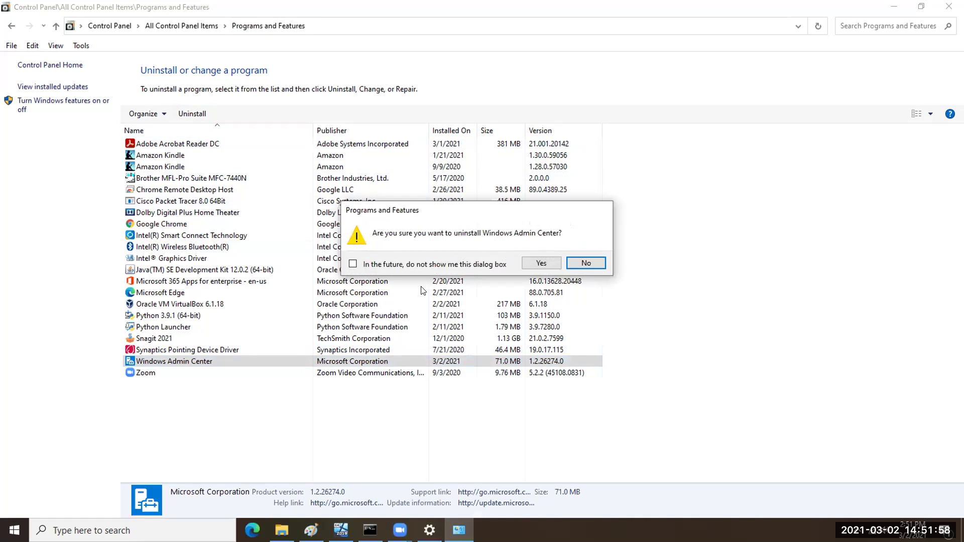
pyautogui.click(540, 264)
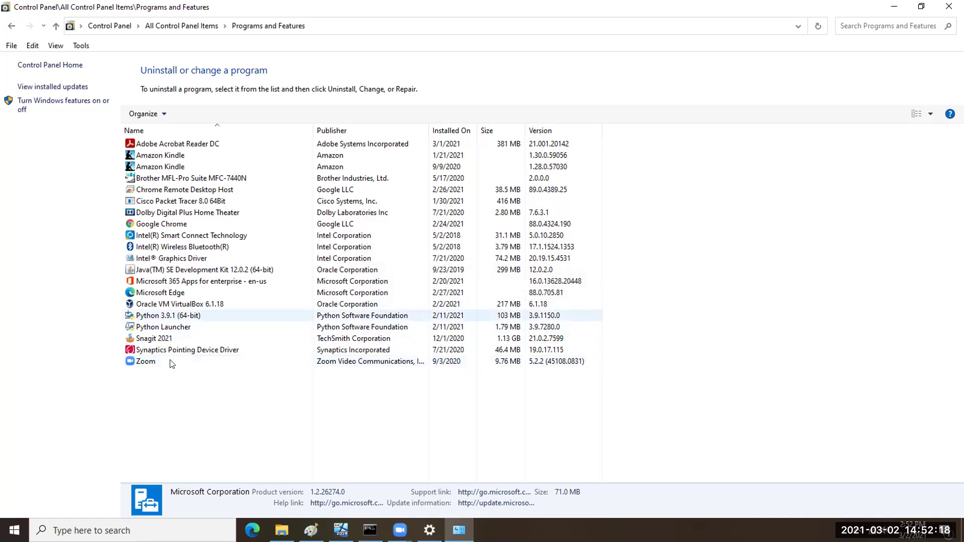
pyautogui.click(894, 6)
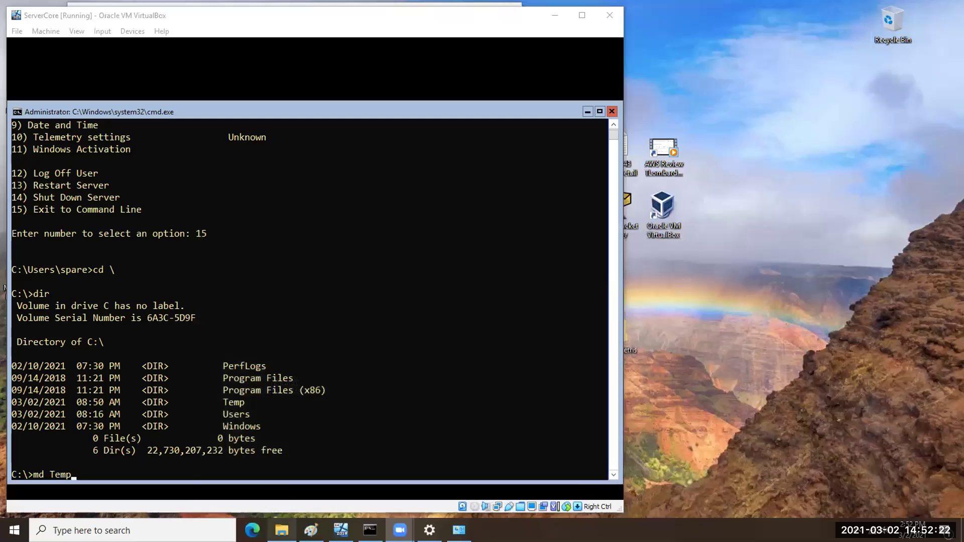
# Open the Downloads folder in File Explorer and launch the WindowsAdminCenter2103.msi installer.
pyautogui.click(288, 528)
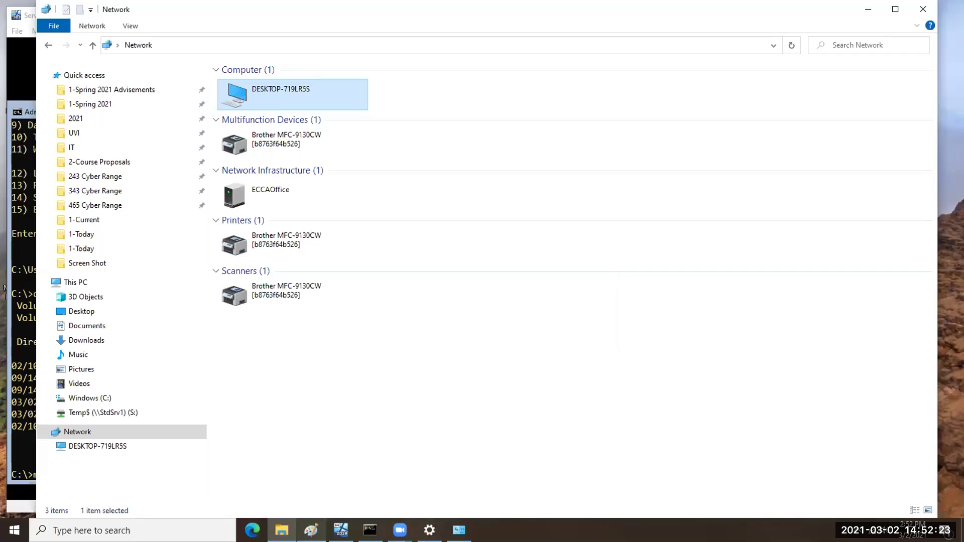
pyautogui.click(117, 339)
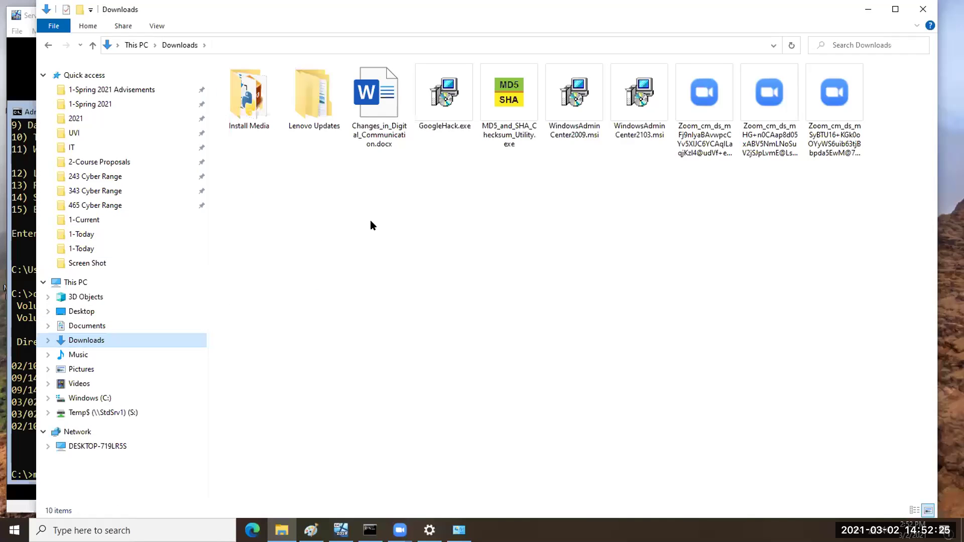
pyautogui.click(648, 101)
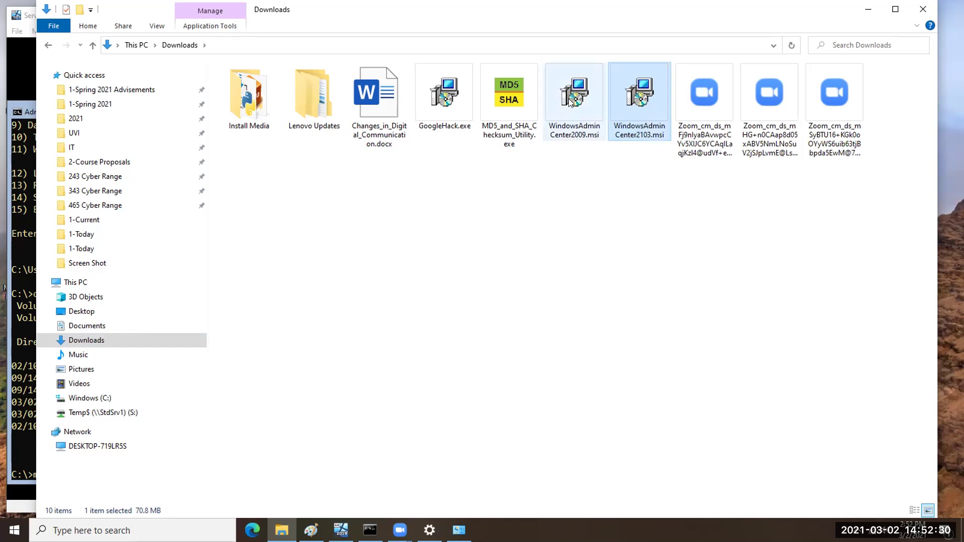
pyautogui.moveTo(637, 94)
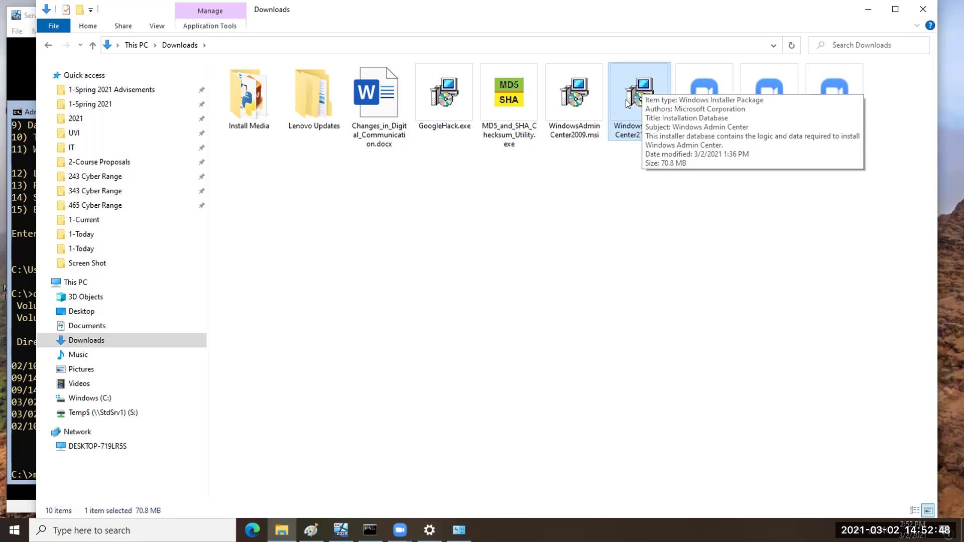
pyautogui.doubleClick(625, 99)
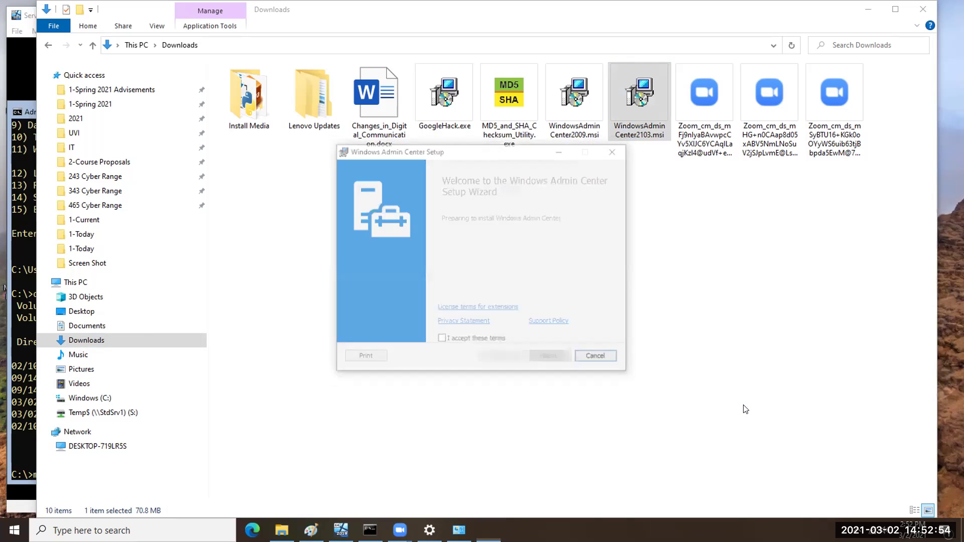
# Accept the license terms in the Windows Admin Center setup wizard, and continue to the diagnostic data options.
pyautogui.click(466, 341)
pyautogui.moveTo(613, 180); pyautogui.dragTo(621, 300)
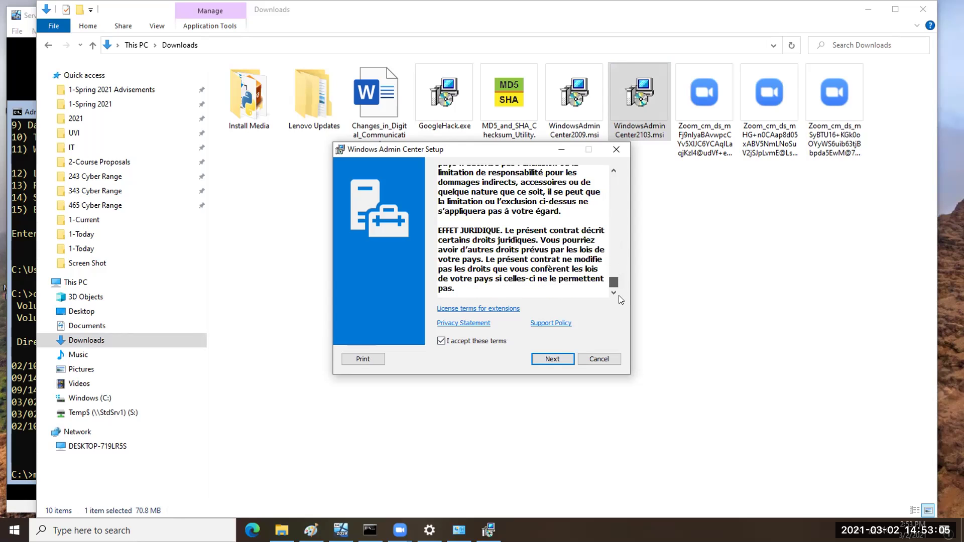
pyautogui.click(562, 360)
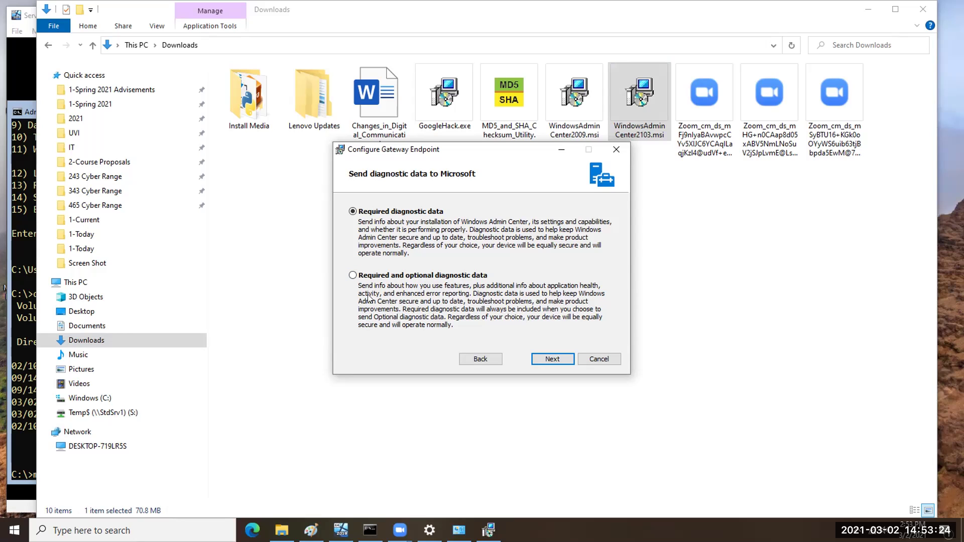
# Choose required and optional diagnostic data, enable the desktop shortcut, start installing Windows Admin Center, and bring the setup window back into view.
pyautogui.click(353, 275)
pyautogui.click(542, 360)
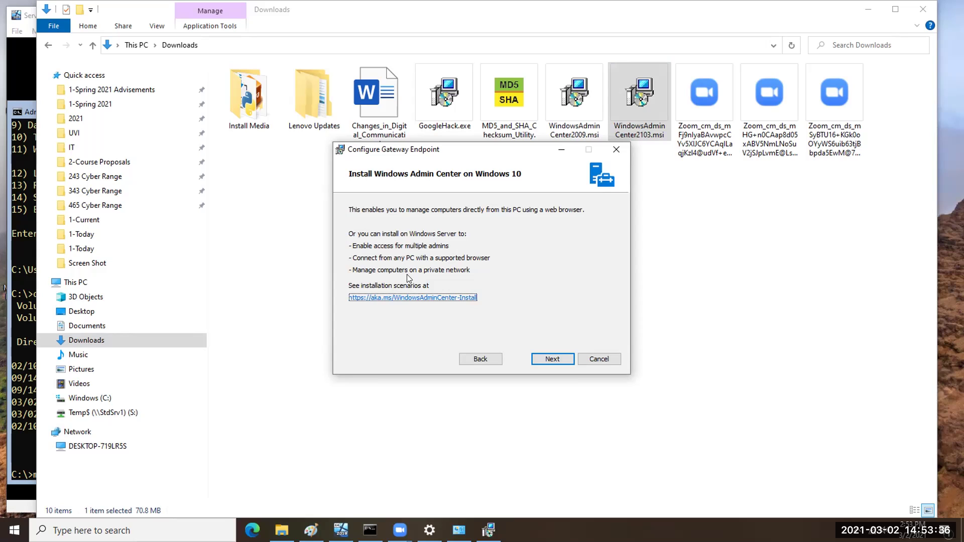
pyautogui.click(551, 359)
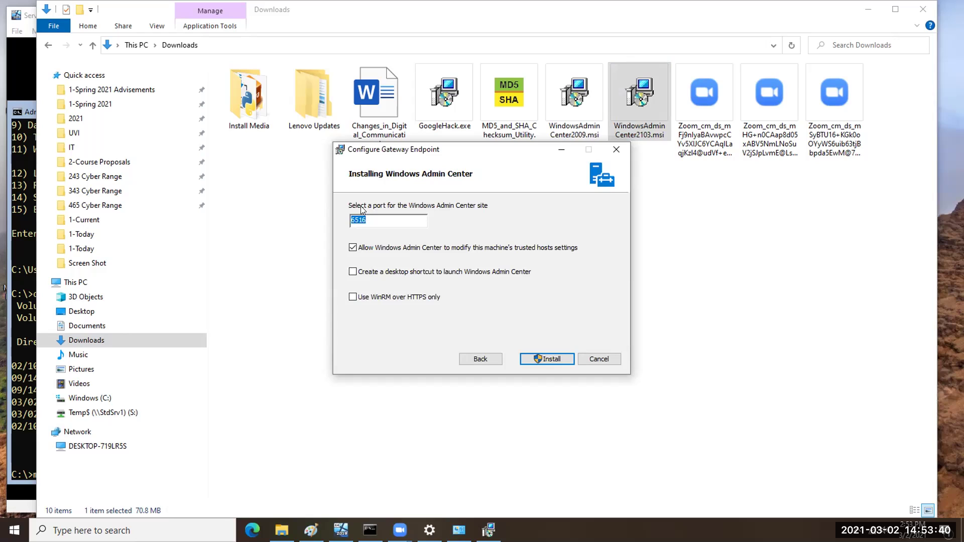
pyautogui.click(353, 271)
pyautogui.click(559, 355)
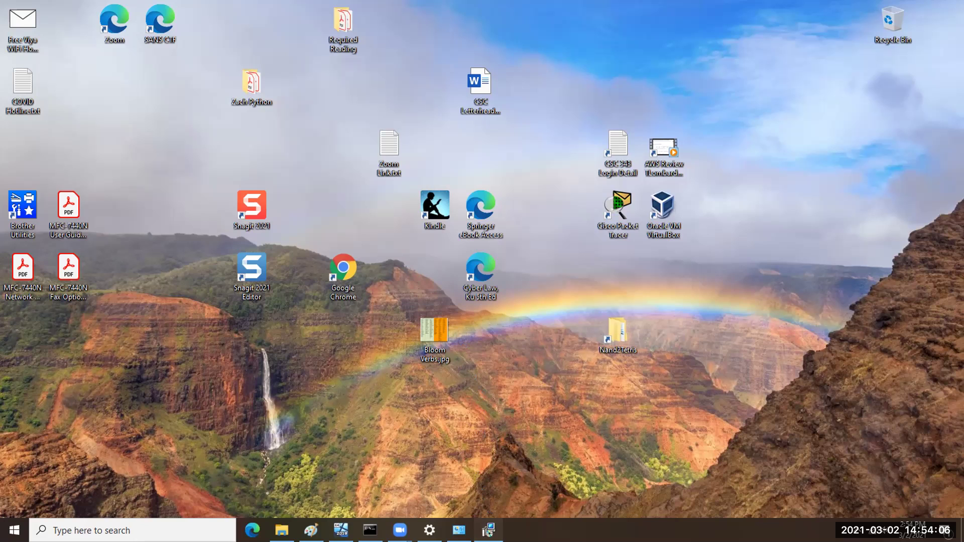
pyautogui.click(489, 530)
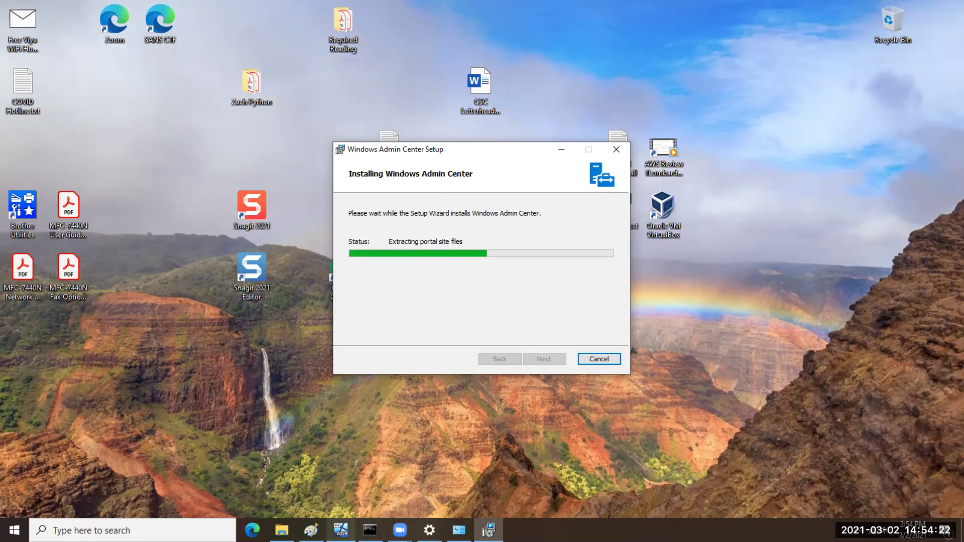
# Switch to the ServerCore virtual machine and create a directory named Stuff in the root of drive C.
pyautogui.click(341, 530)
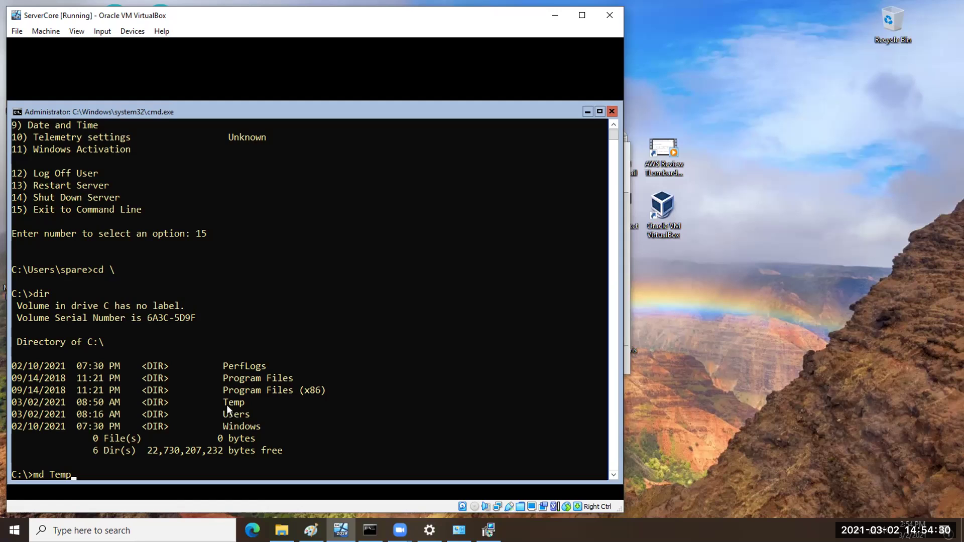
pyautogui.press('BackSpace')
pyautogui.press('BackSpace')
pyautogui.press('BackSpace')
pyautogui.press('BackSpace')
pyautogui.press('BackSpace')
pyautogui.write('d Stuff')
pyautogui.press('Return')
# List the contents of drive C's root, highlight the Stuff directory entry, and minimize the virtual machine window.
pyautogui.write('dir')
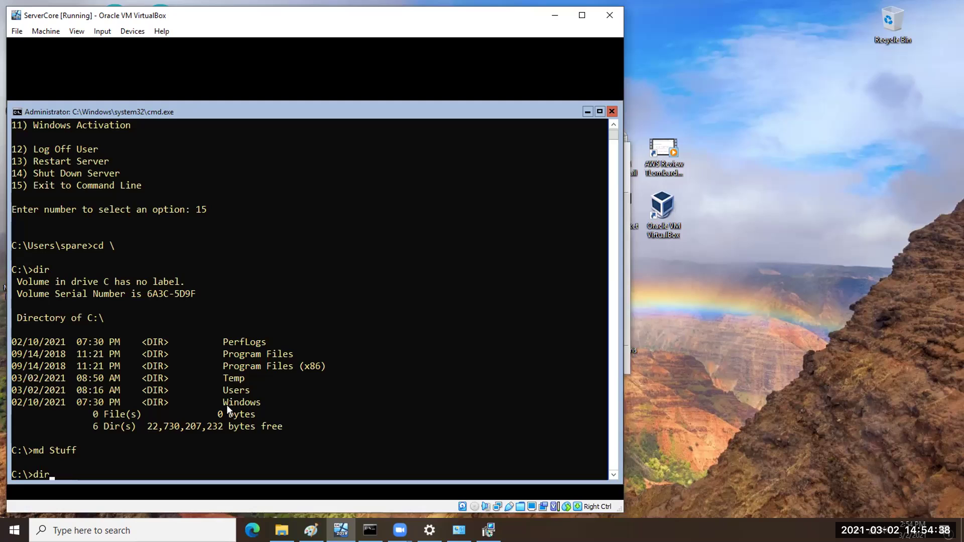
pyautogui.press('Return')
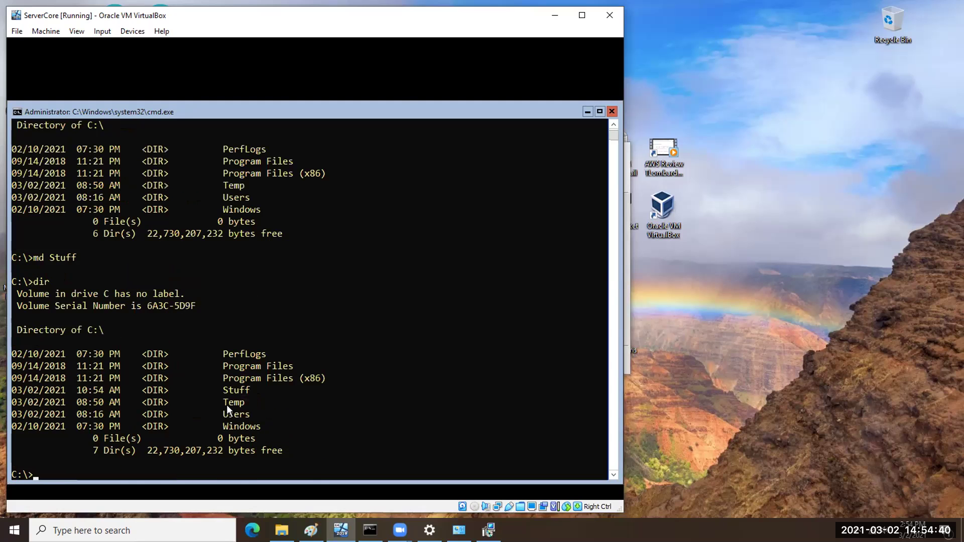
pyautogui.click(225, 390)
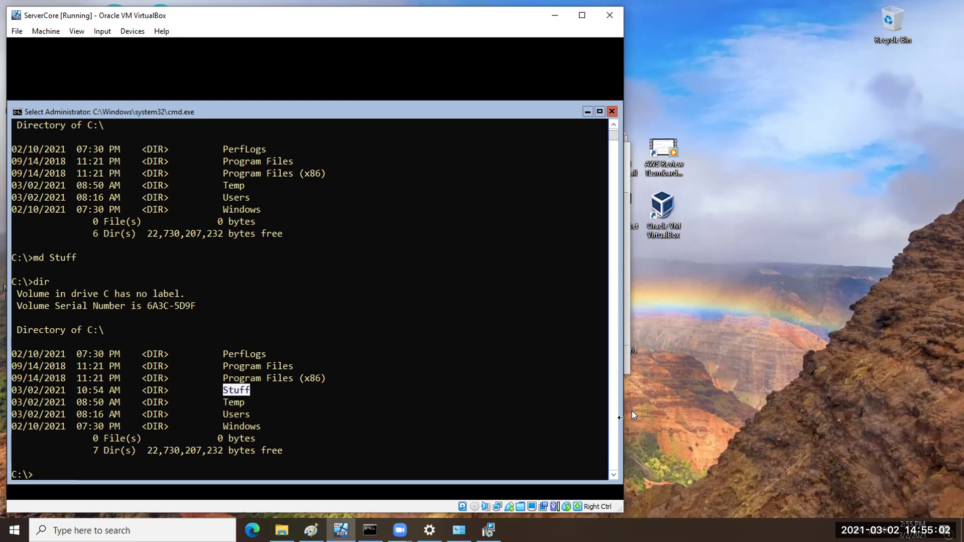
pyautogui.click(657, 397)
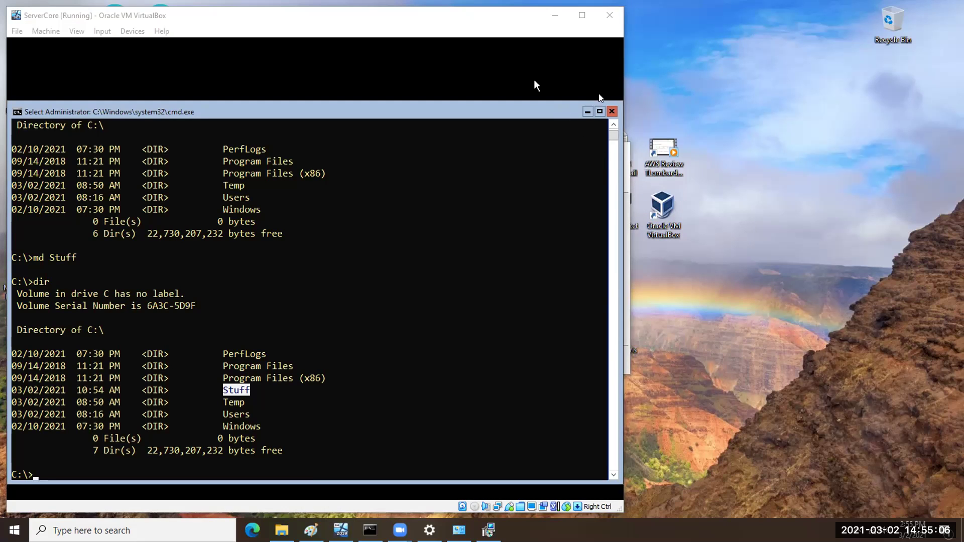
pyautogui.click(555, 15)
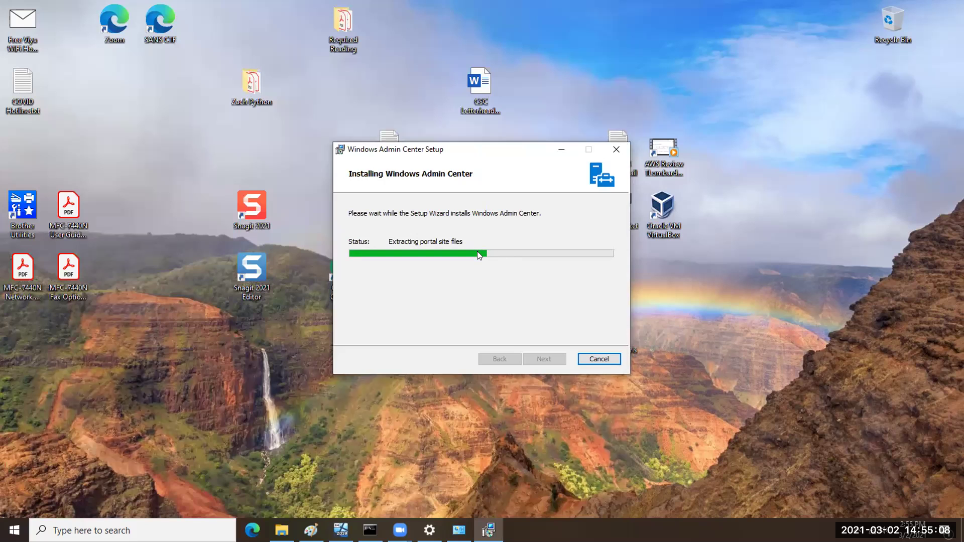
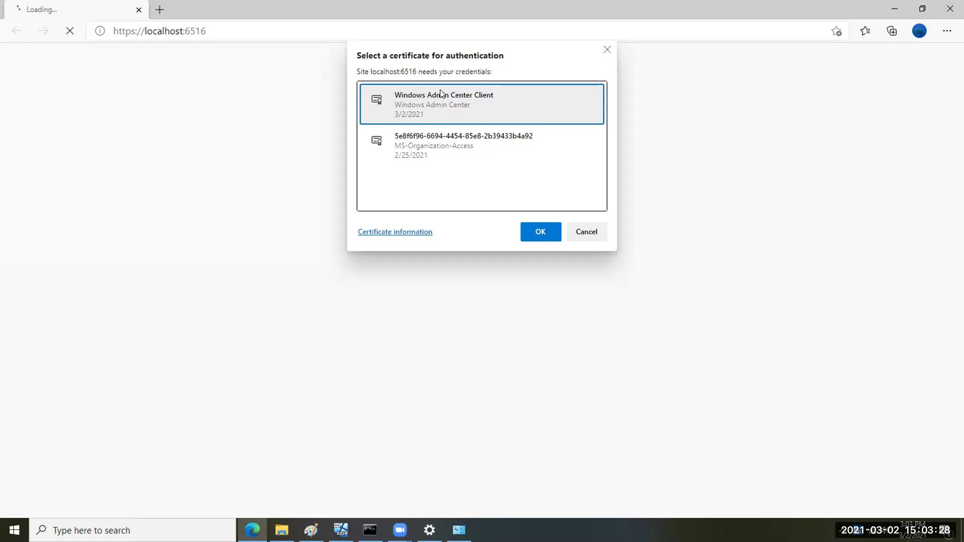
# Open the Windows Admin Center Client certificate's details and start exporting it in DER encoded binary X.509 (.CER) format.
pyautogui.click(399, 231)
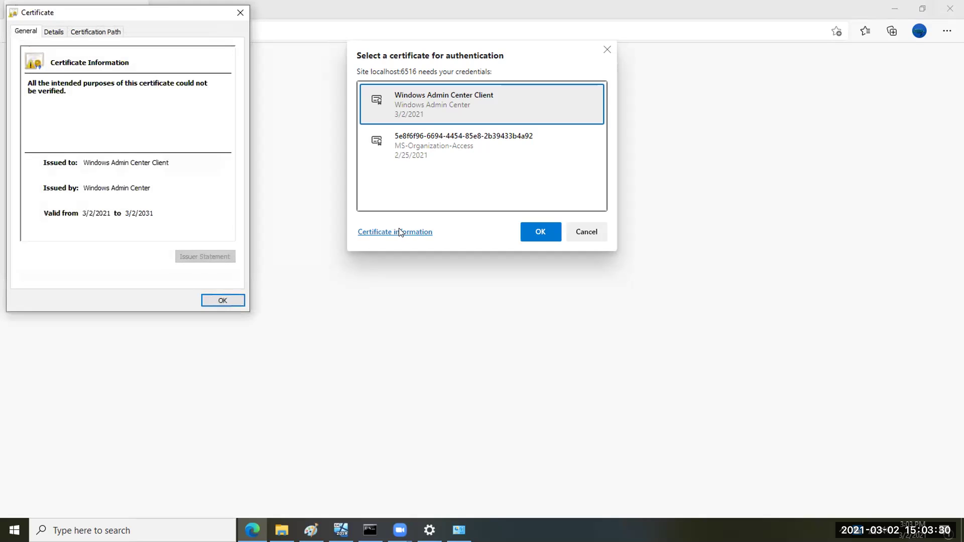
pyautogui.click(51, 33)
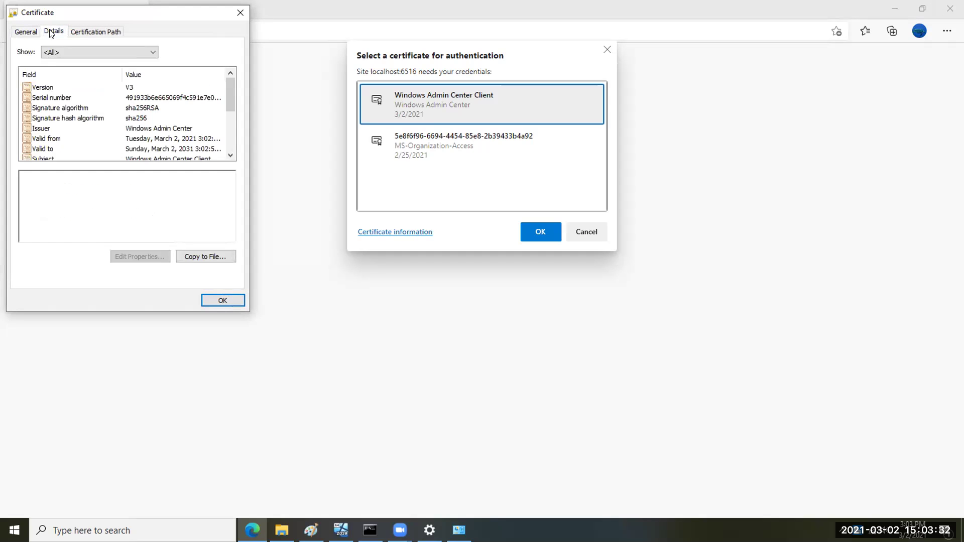
pyautogui.click(190, 258)
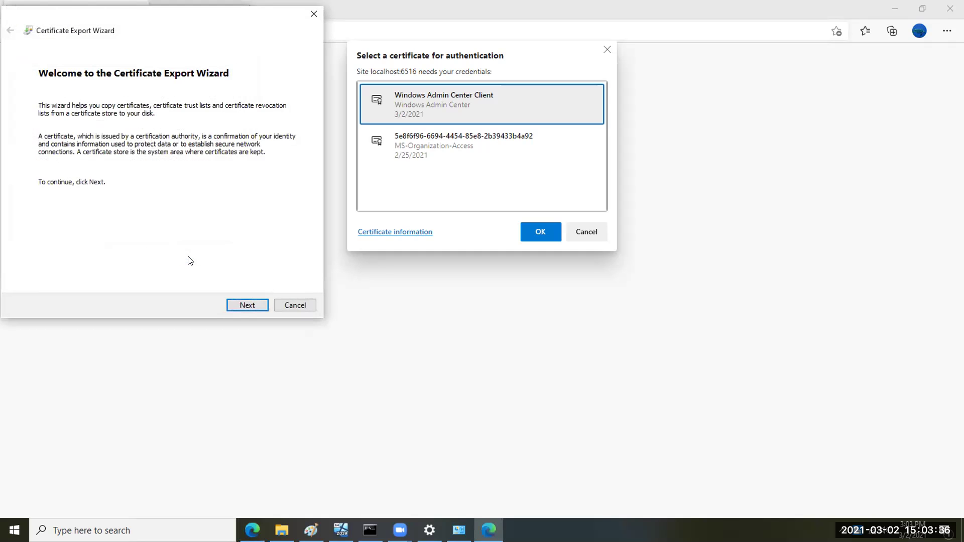
pyautogui.click(251, 303)
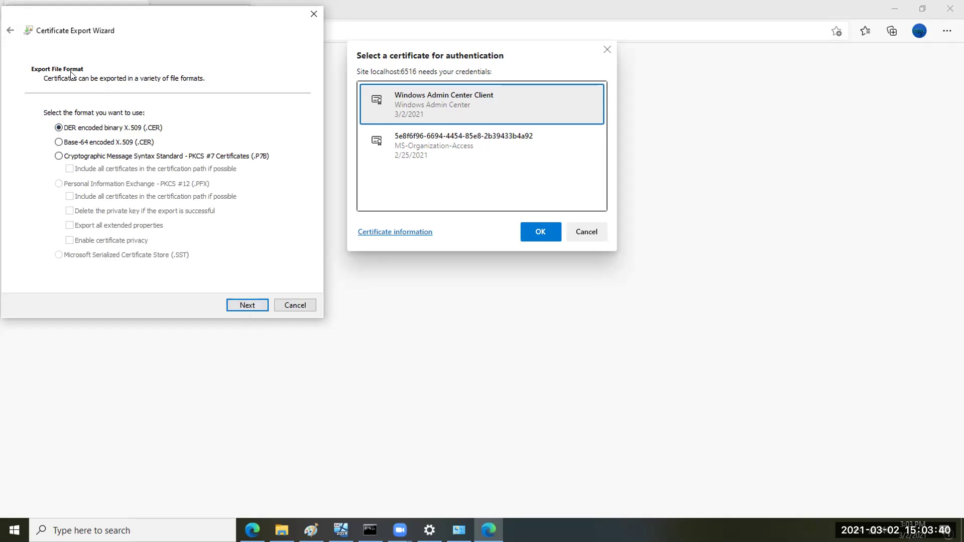
pyautogui.click(247, 306)
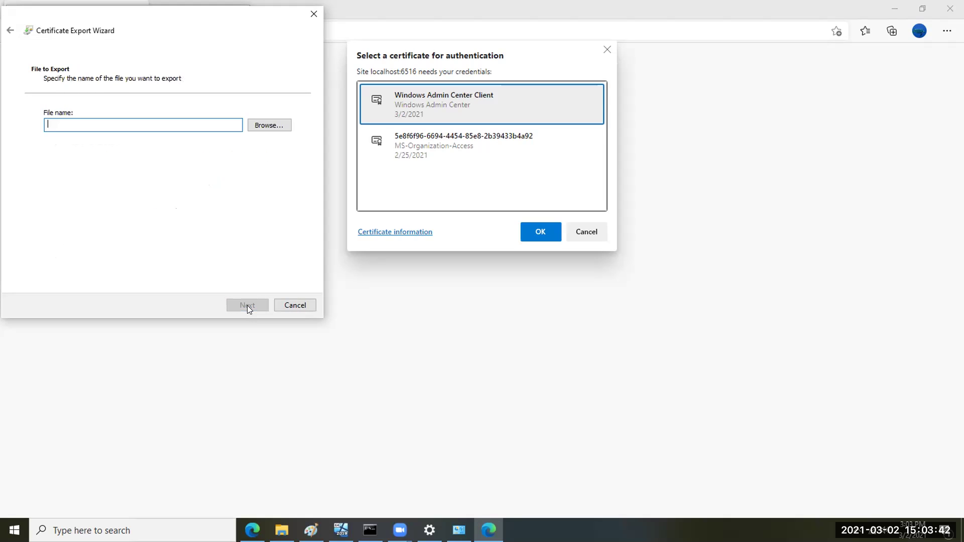
# Export the certificate as WAC in the Screen Shot folder, replacing the existing WAC.cer, and close the certificate details.
pyautogui.click(275, 126)
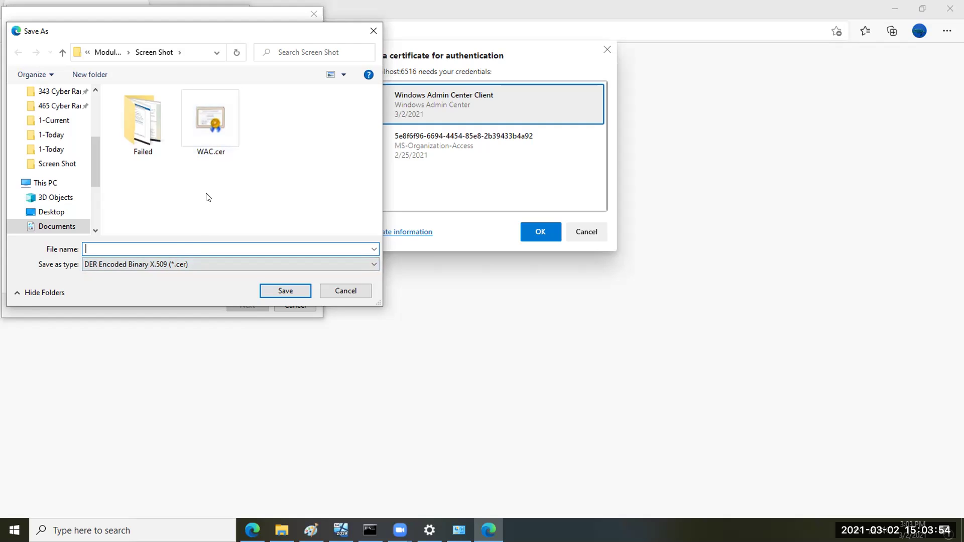
pyautogui.write('WACX')
pyautogui.press('BackSpace')
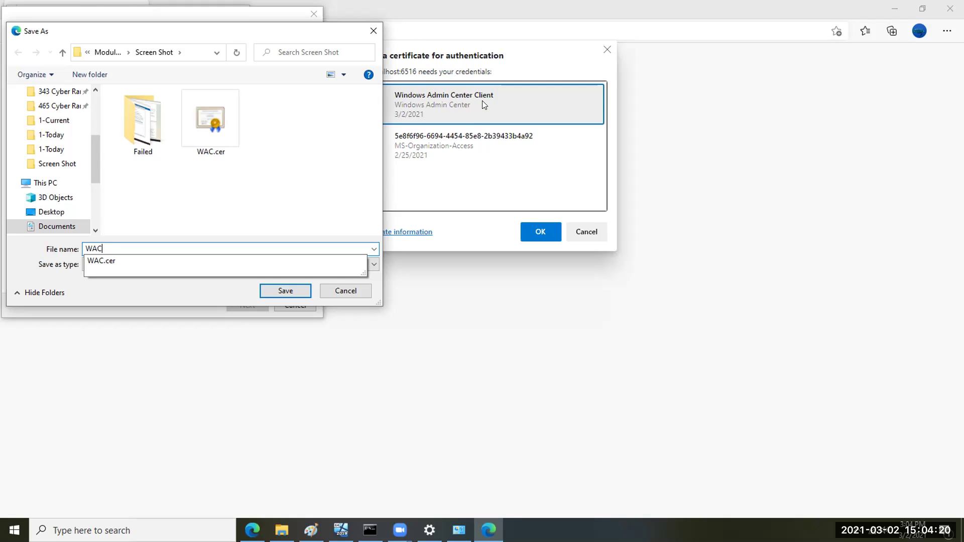
pyautogui.click(298, 293)
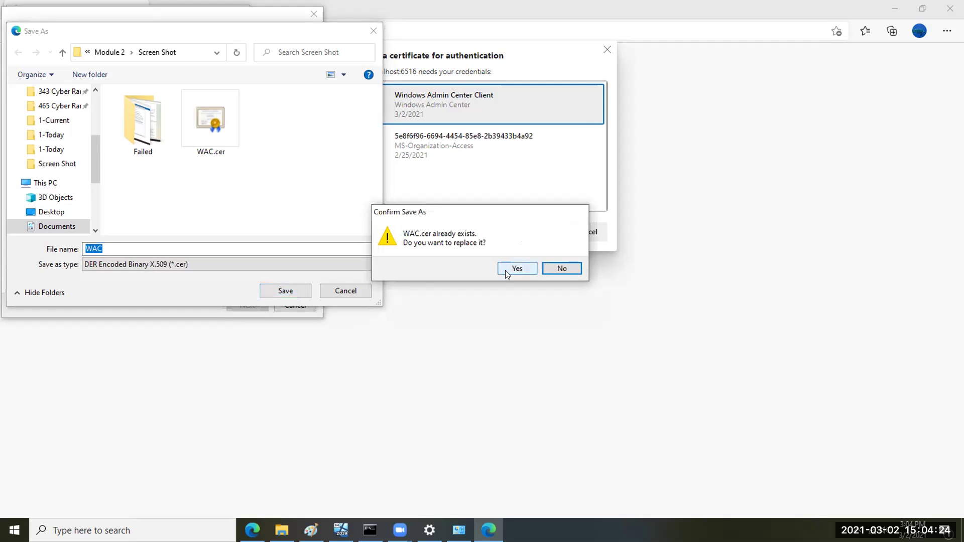
pyautogui.click(505, 270)
pyautogui.click(253, 305)
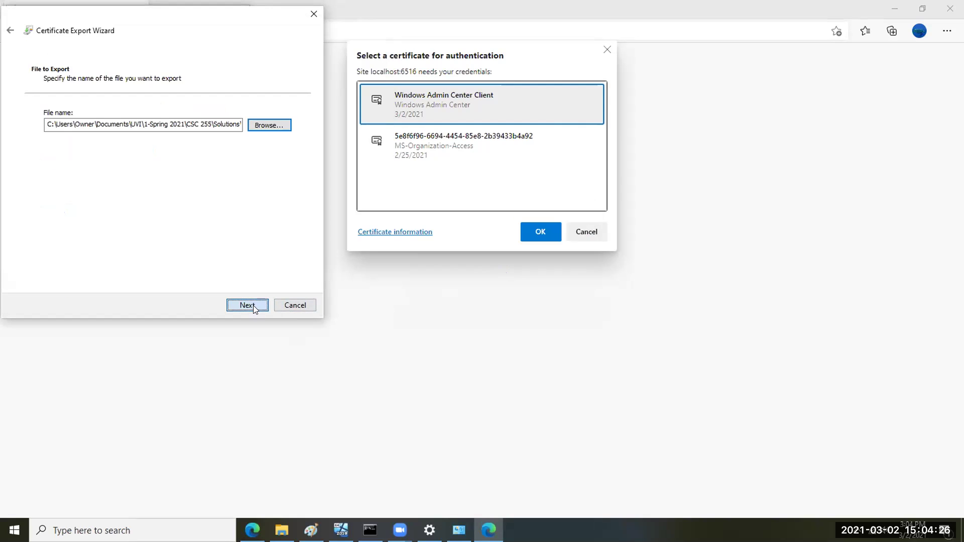
pyautogui.click(255, 306)
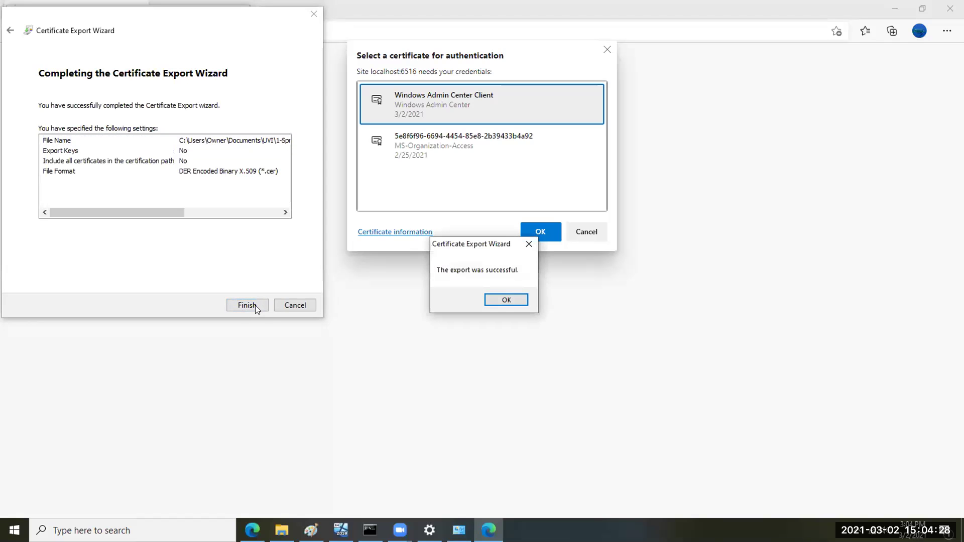
pyautogui.click(505, 299)
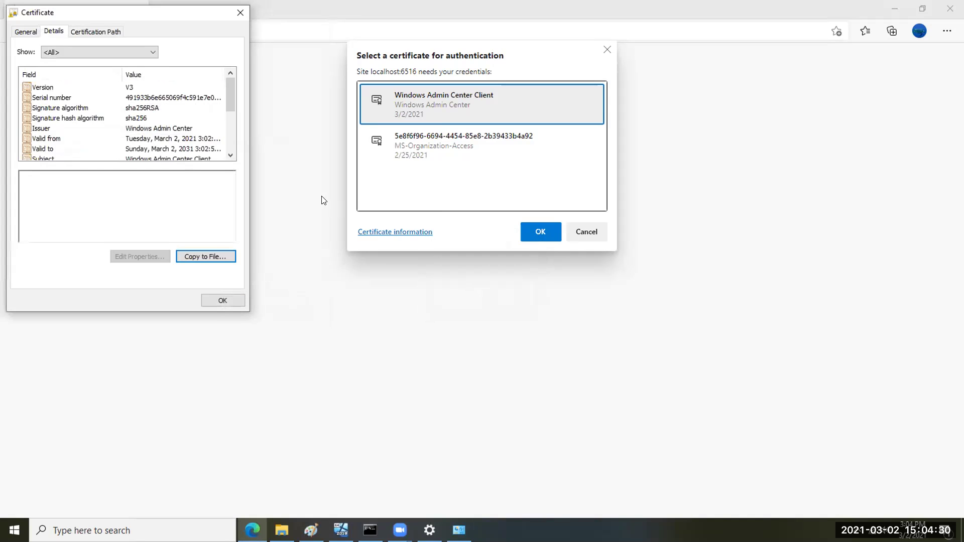
pyautogui.click(216, 302)
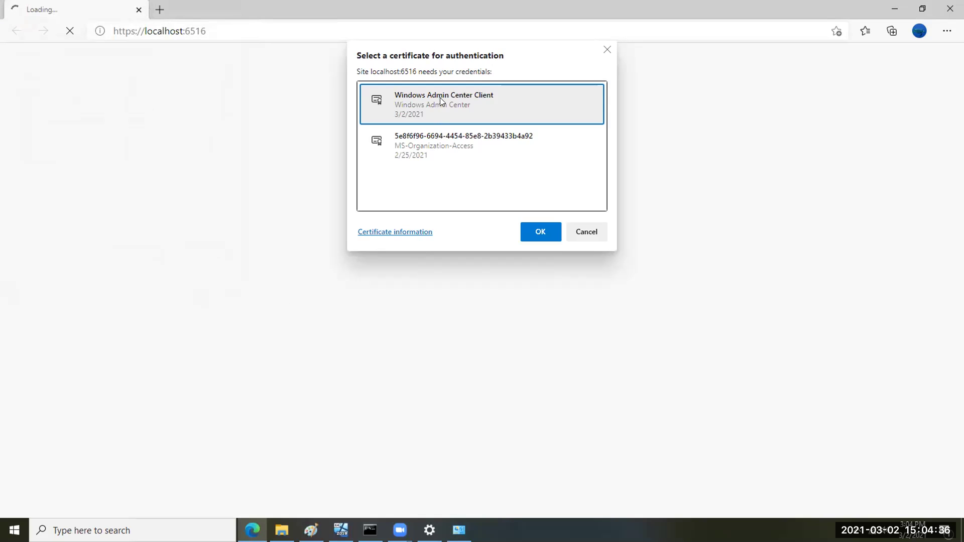
# Authenticate with the Windows Admin Center Client certificate, and view and close the version 2103 release news.
pyautogui.click(535, 231)
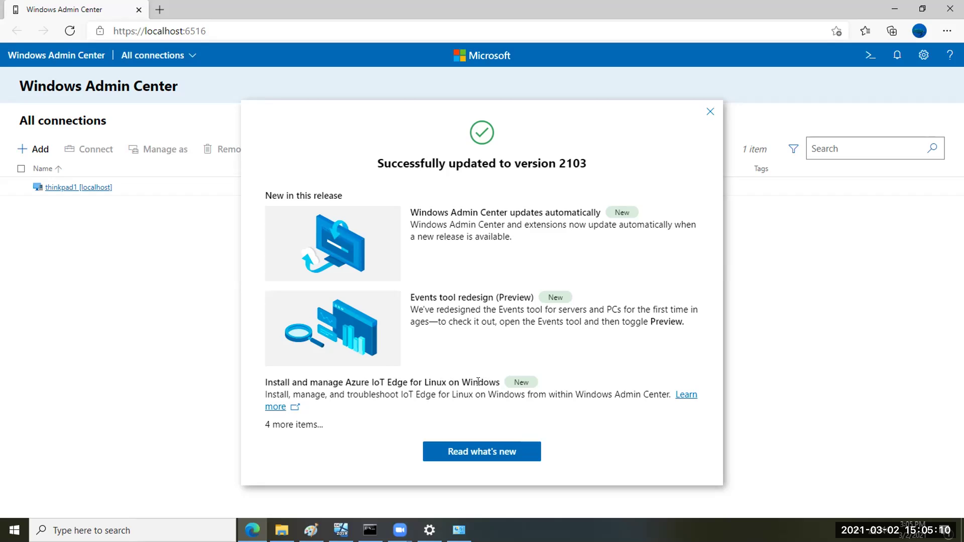
pyautogui.click(486, 454)
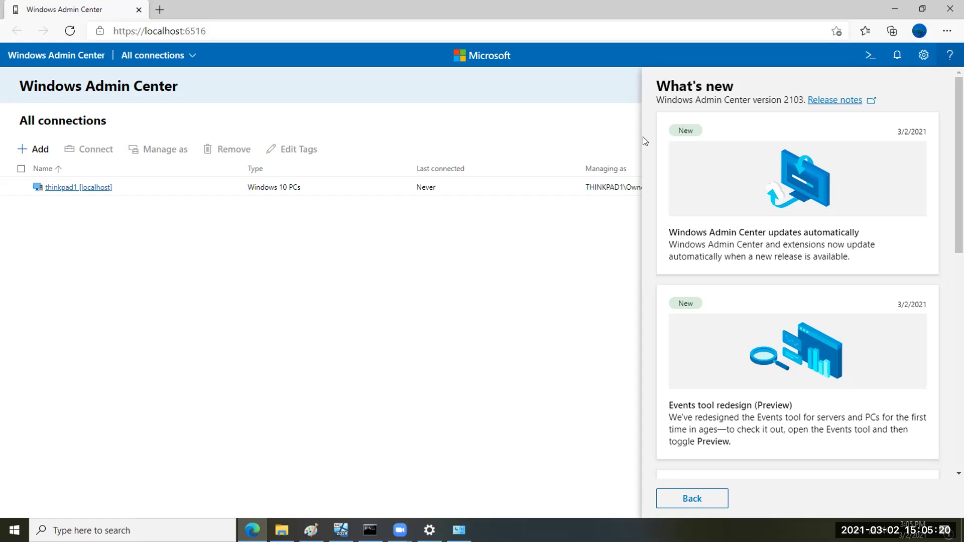
pyautogui.click(672, 503)
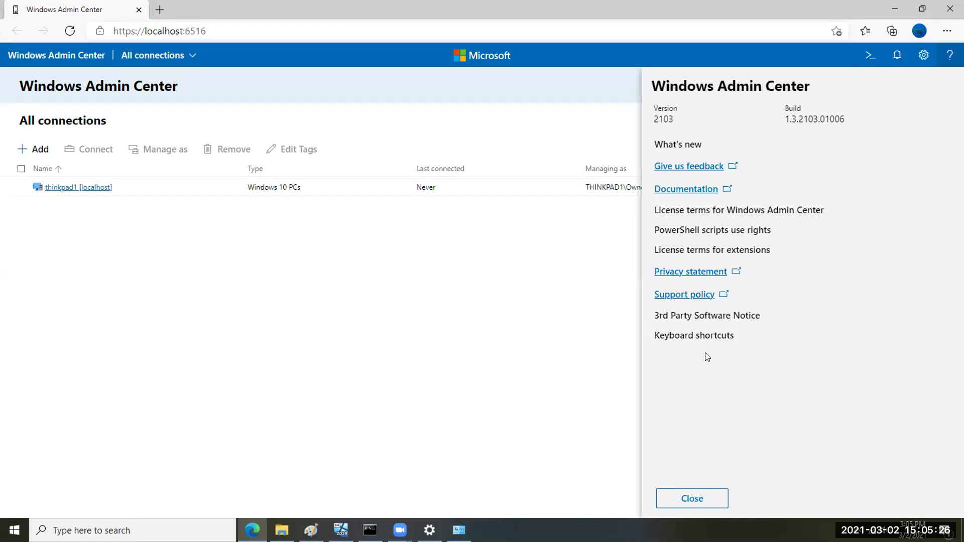
pyautogui.click(544, 292)
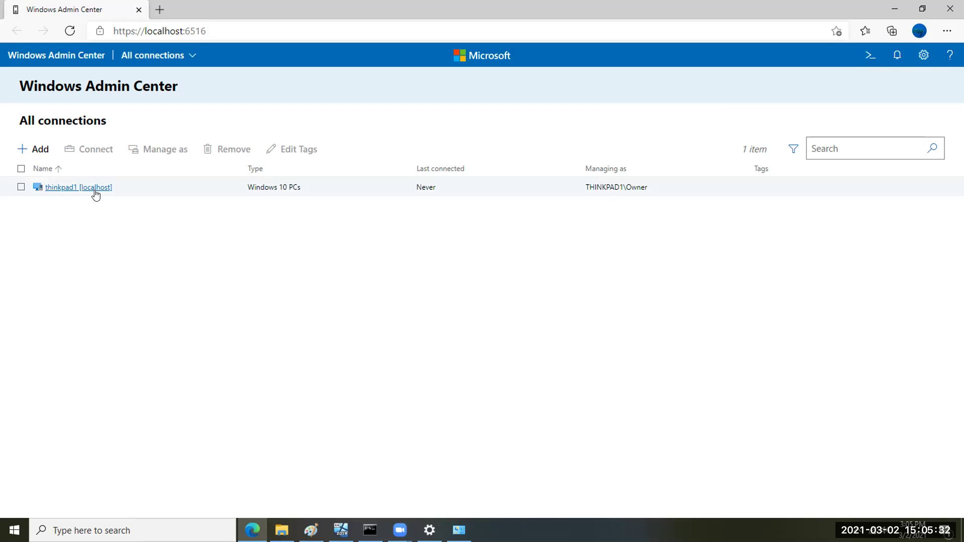
# Add the server StdSrv1 to the Windows Admin Center connections.
pyautogui.click(41, 149)
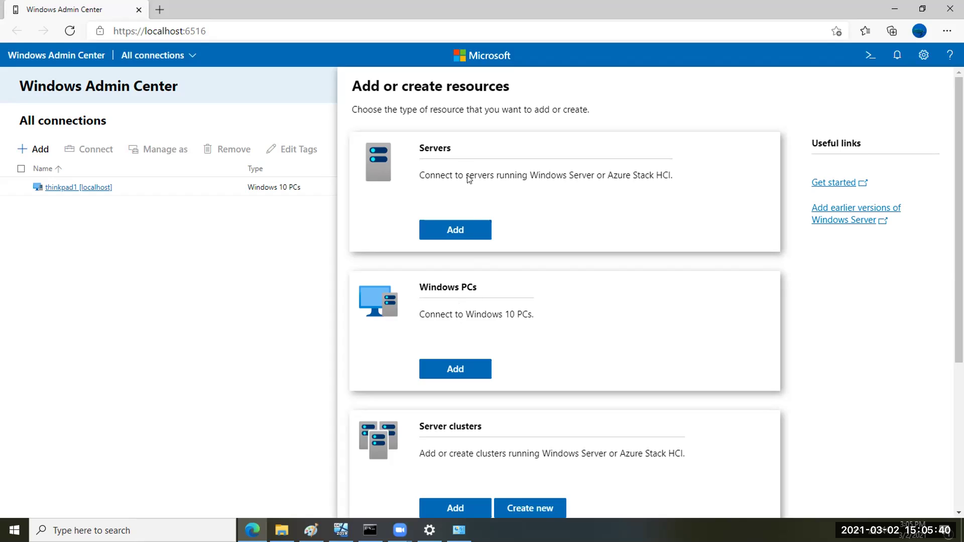
pyautogui.click(452, 230)
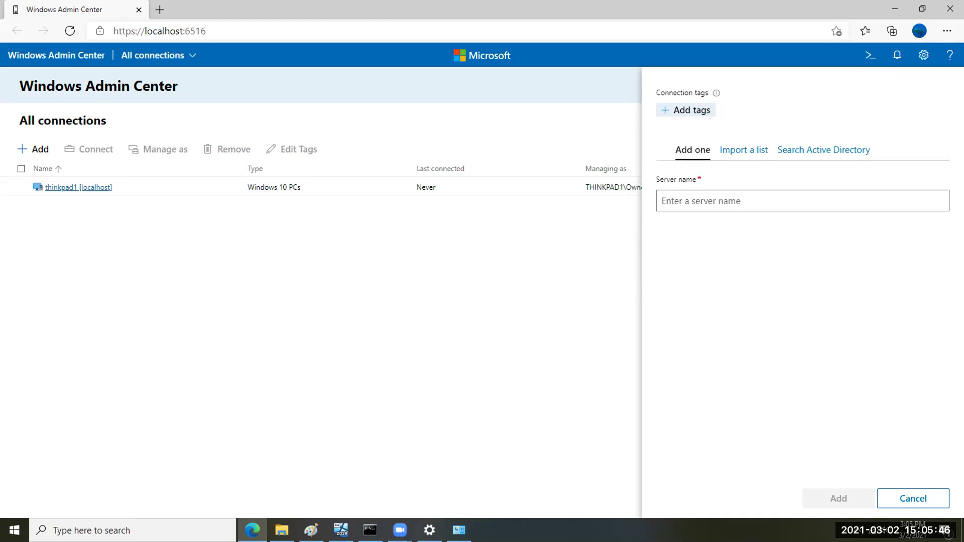
pyautogui.write('StdSrv1')
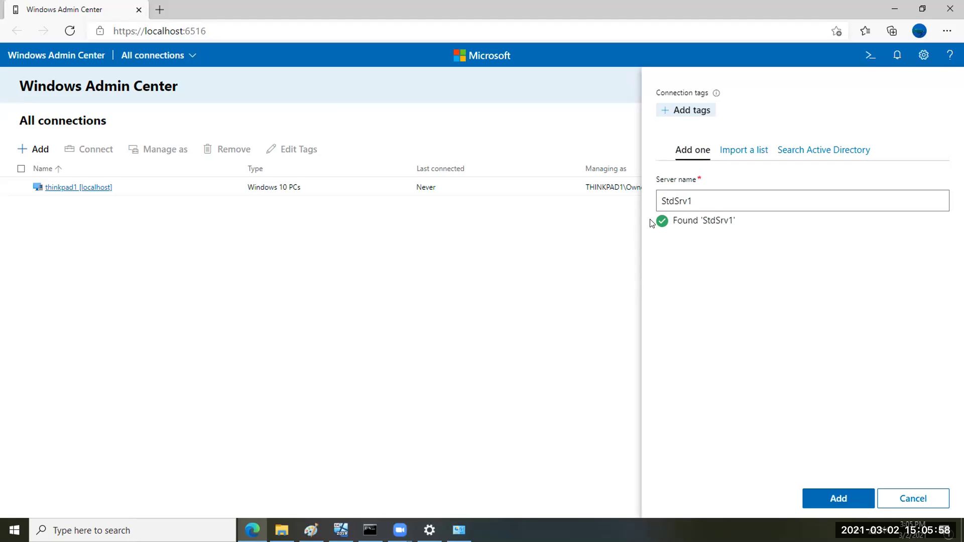
pyautogui.click(818, 501)
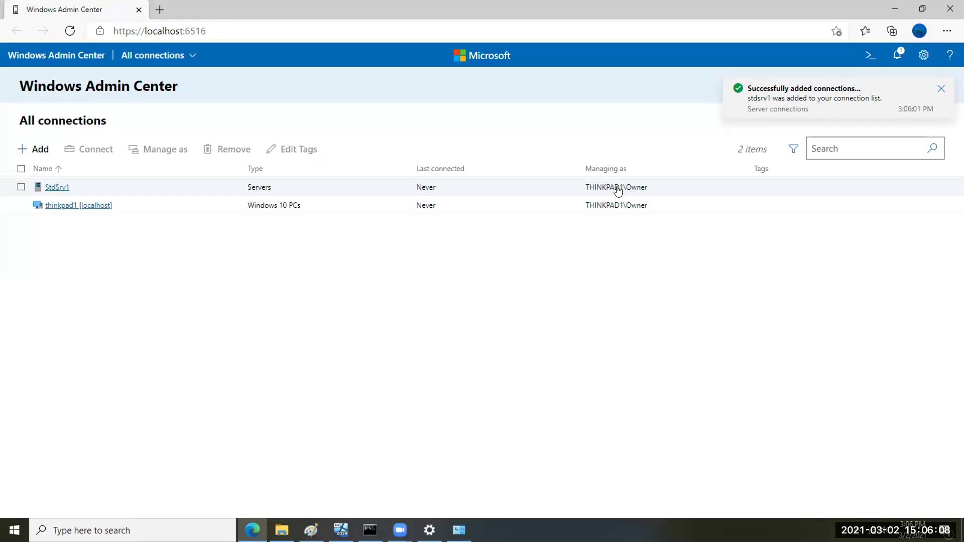
# Set StdSrv1 to be managed with another account, entering username Spare and the account password, and use these credentials for all connections.
pyautogui.click(21, 187)
pyautogui.click(150, 150)
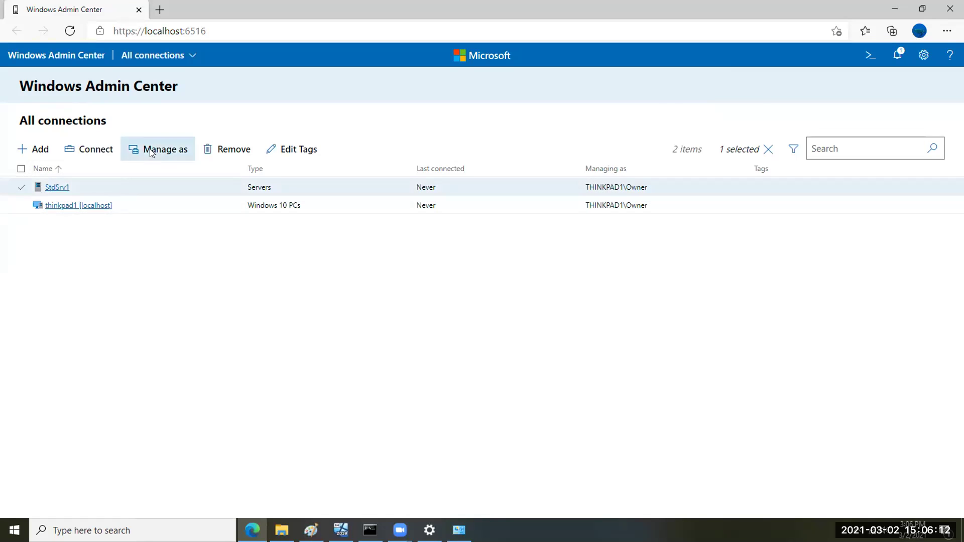
pyautogui.click(662, 235)
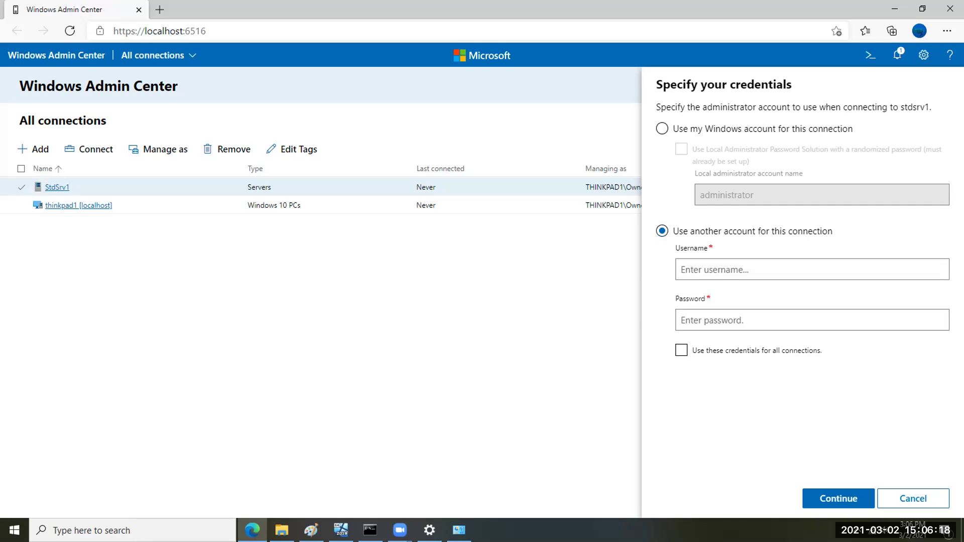
pyautogui.write('Spare')
pyautogui.press('Tab')
pyautogui.write('••••')
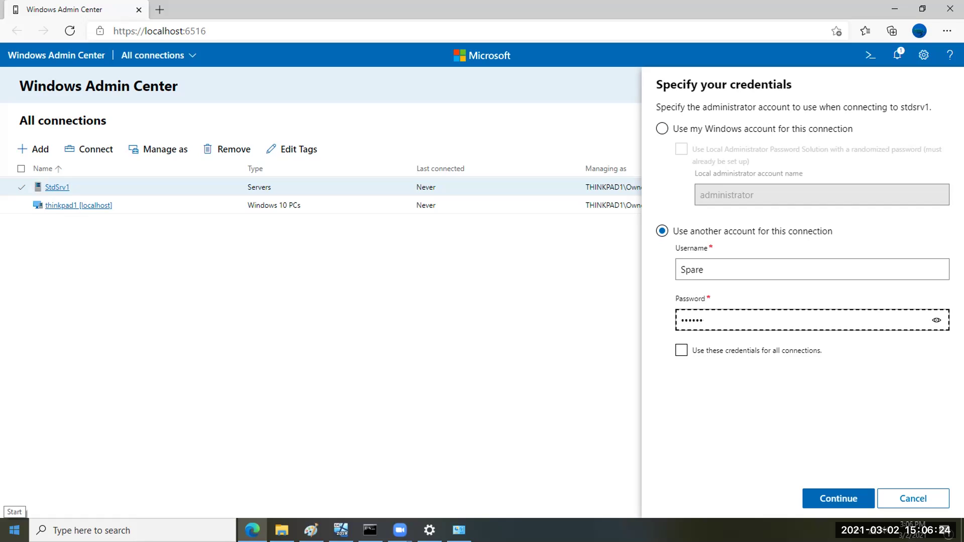
pyautogui.write('•••')
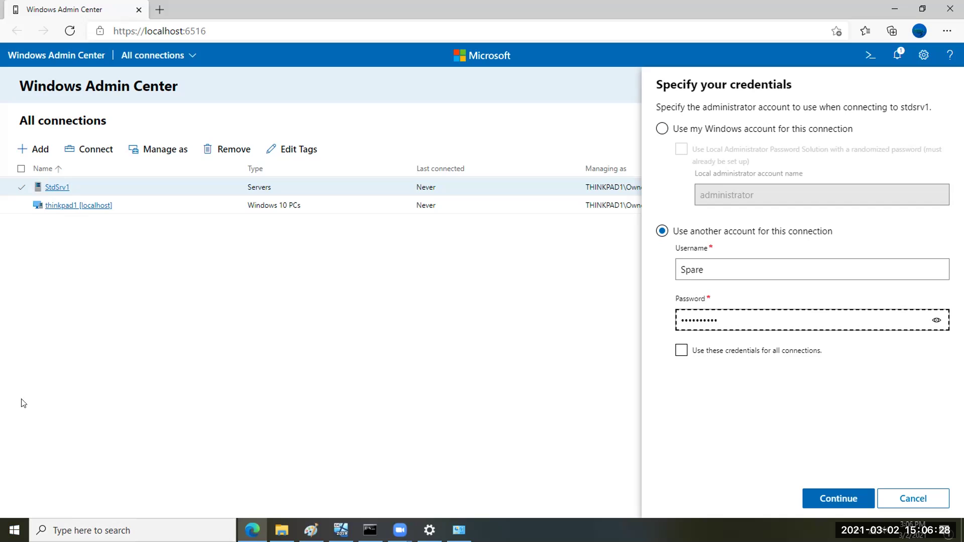
pyautogui.click(682, 351)
pyautogui.click(825, 500)
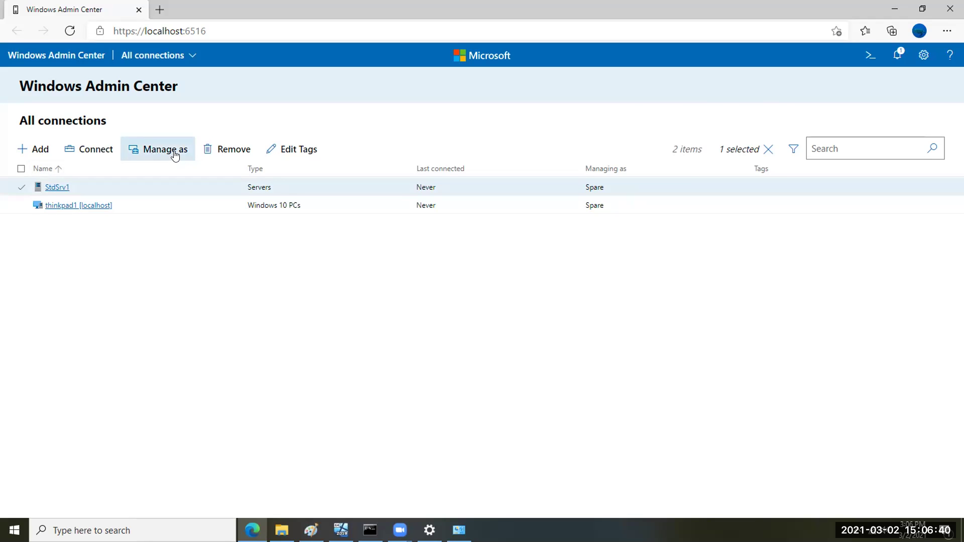
pyautogui.click(157, 149)
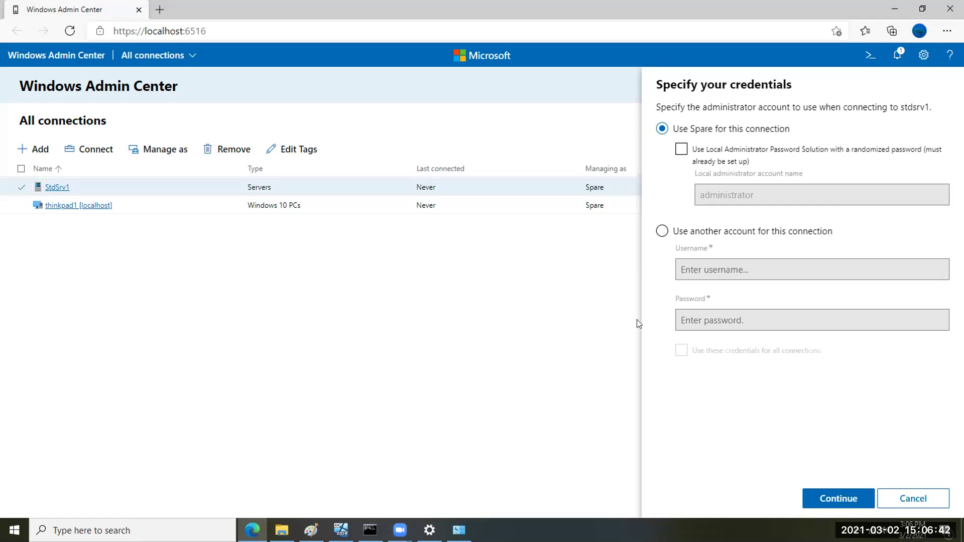
pyautogui.click(662, 232)
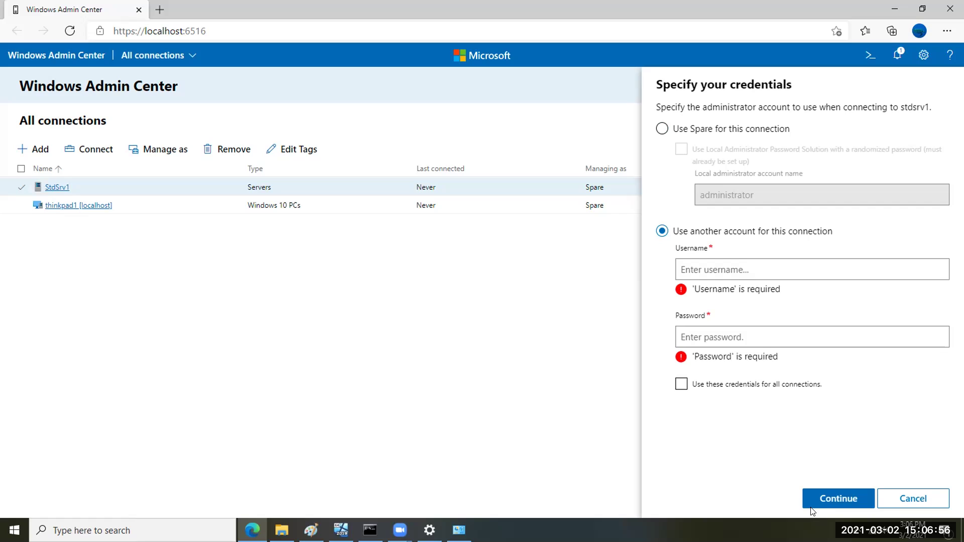
pyautogui.click(897, 500)
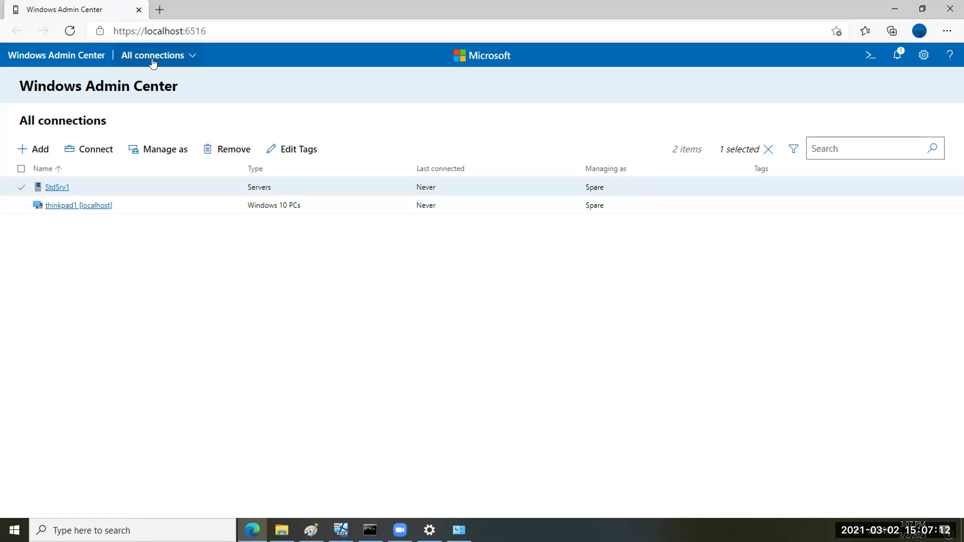
# Switch to the Server Manager connections and connect to StdSrv1.
pyautogui.click(187, 56)
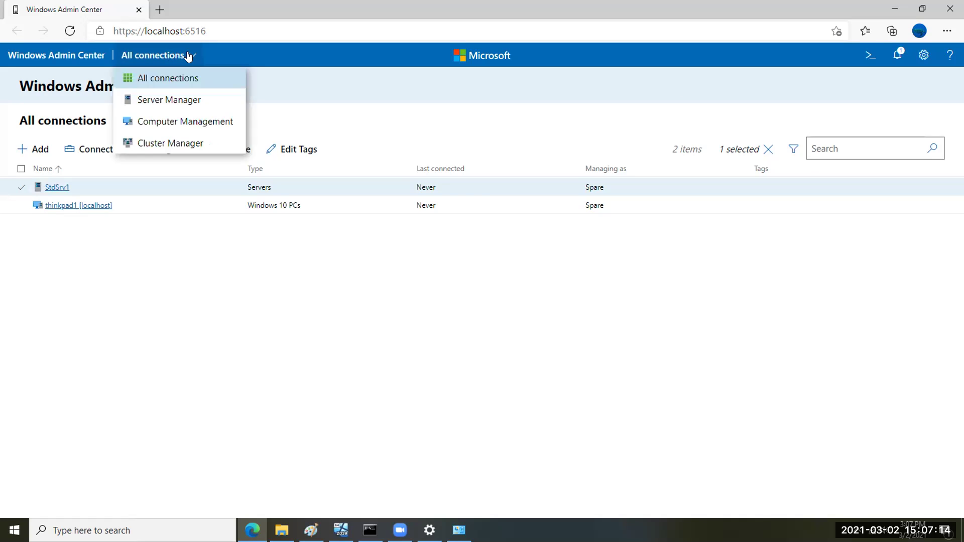
pyautogui.click(153, 98)
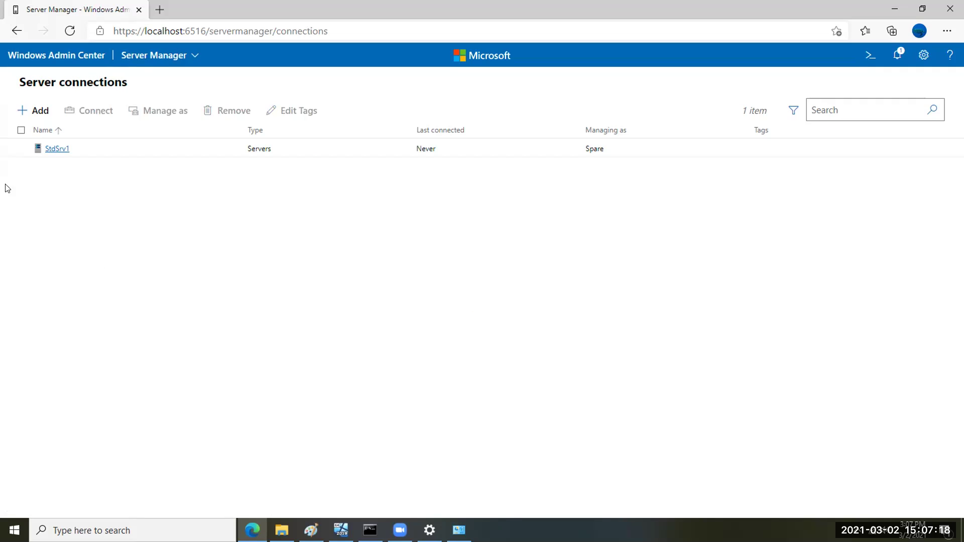
pyautogui.click(20, 149)
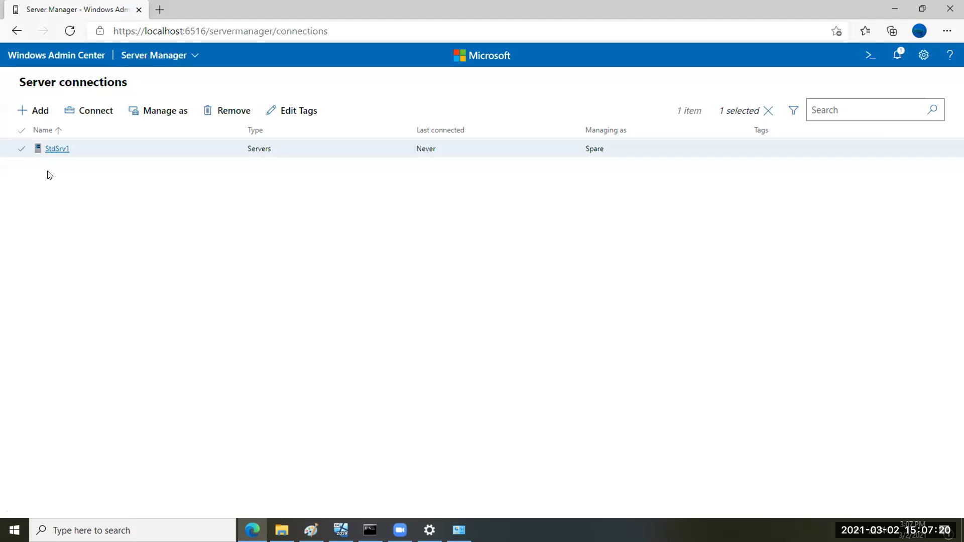
pyautogui.click(88, 116)
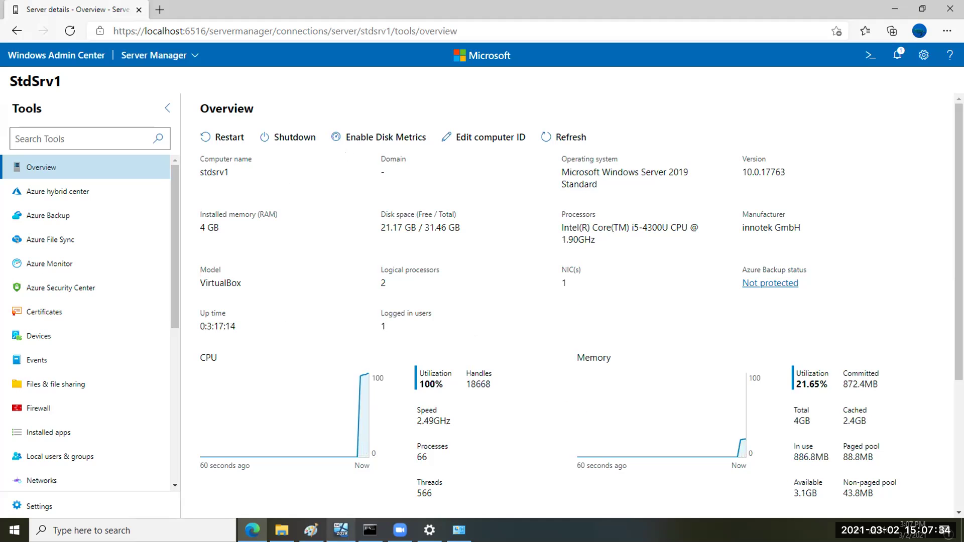
# Check the ServerCore virtual machine's console in VirtualBox, and review StdSrv1's overview including the CPU, memory and Ethernet charts.
pyautogui.click(341, 530)
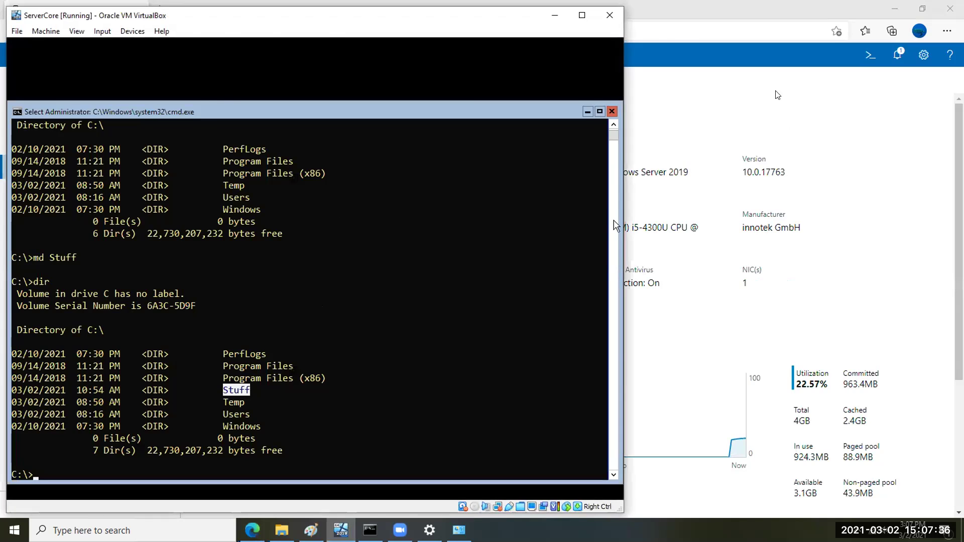
pyautogui.hotkey('alt', 'Tab')
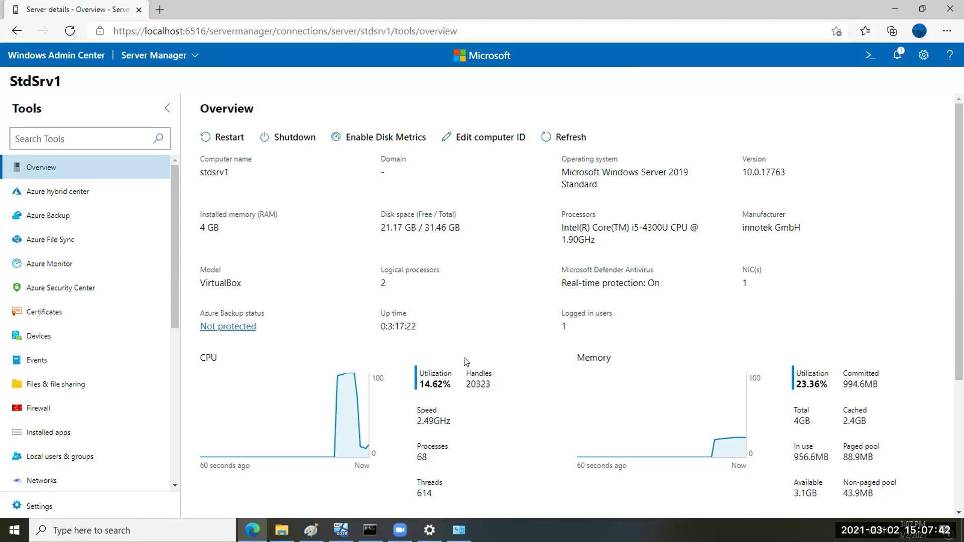
pyautogui.scroll(-3, 442, 382)
pyautogui.scroll(-1, 424, 326)
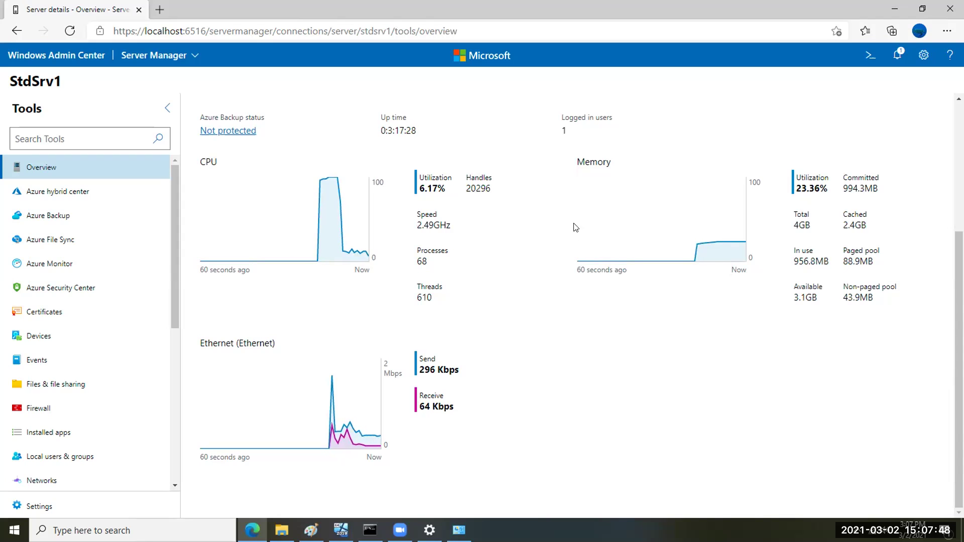
pyautogui.scroll(4, 363, 323)
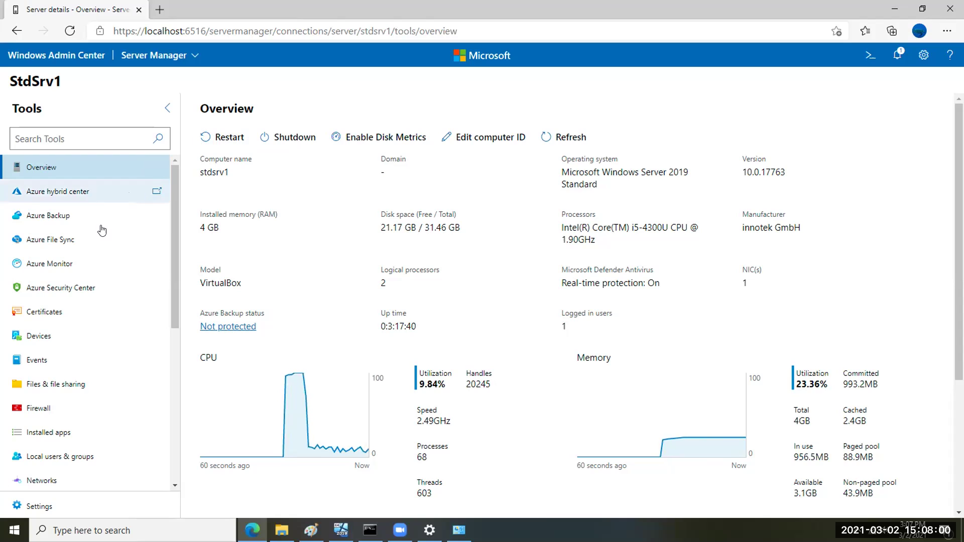
# Open StdSrv1's files and file sharing tool and expand the C: drive's folders.
pyautogui.scroll(-2, 70, 402)
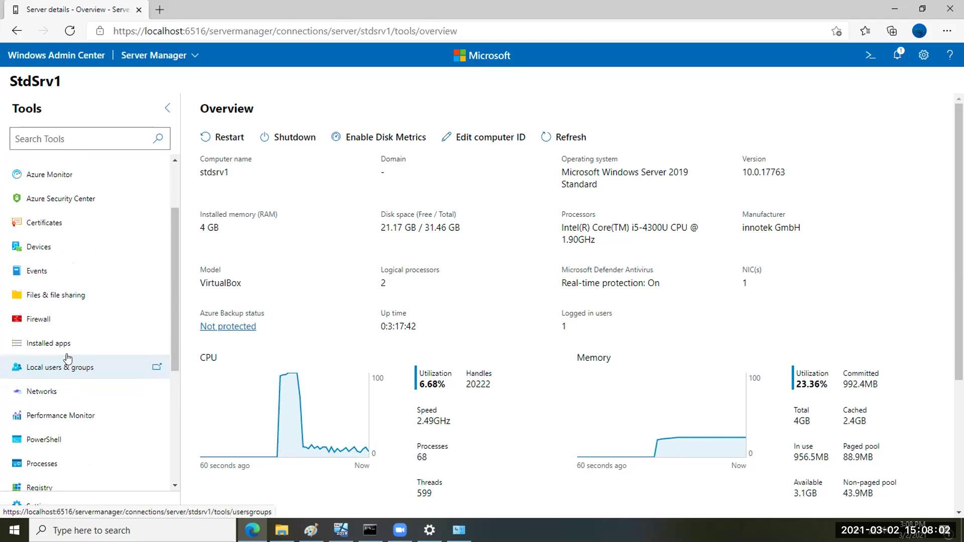
pyautogui.click(62, 286)
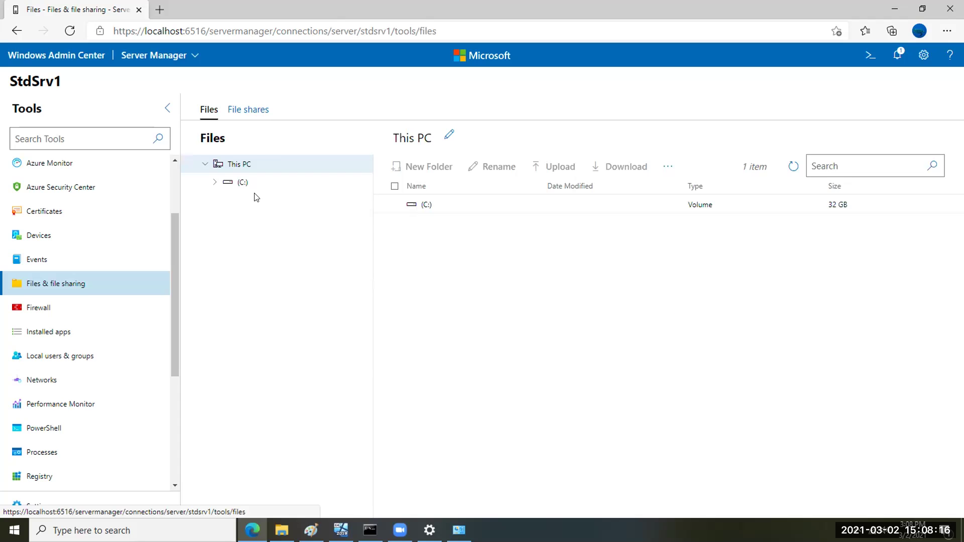
pyautogui.click(210, 184)
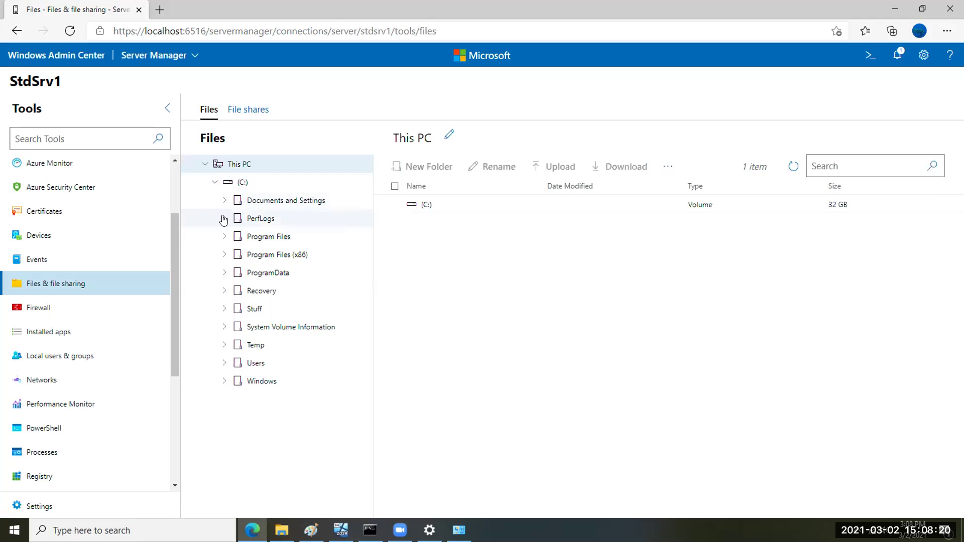
# Start a new file share for C:\Stuff named Stuff$ and remove Everyone from its share permissions.
pyautogui.click(238, 114)
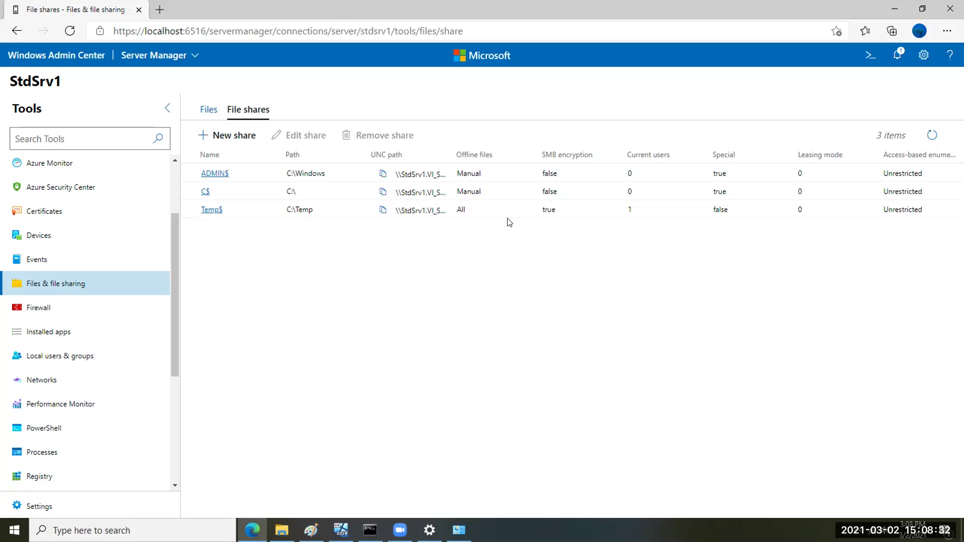
pyautogui.click(241, 138)
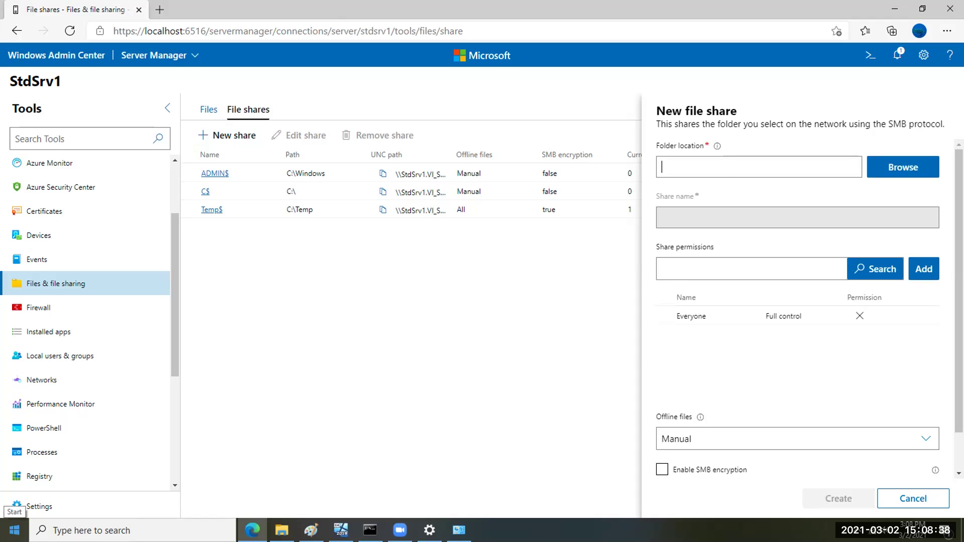
pyautogui.write('C:\\Stuff')
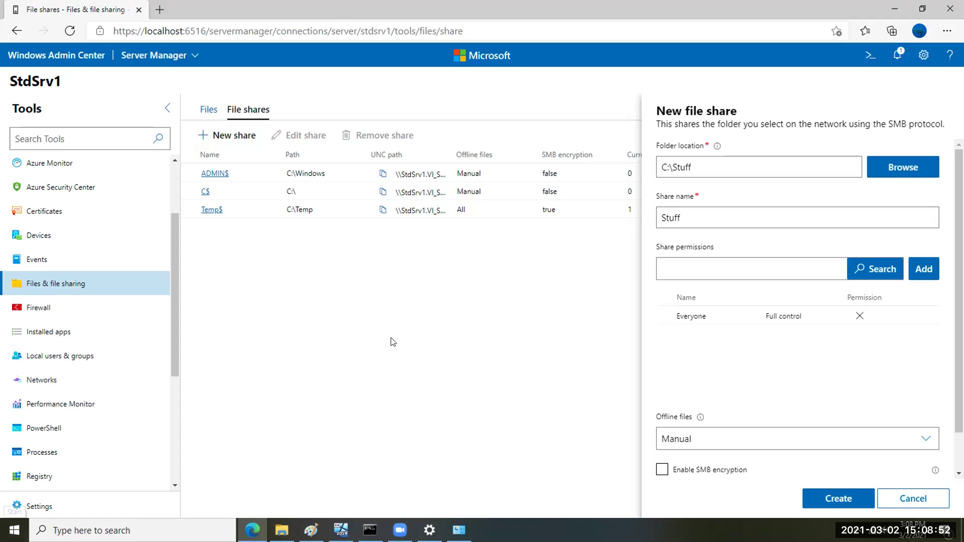
pyautogui.click(677, 221)
pyautogui.write('$')
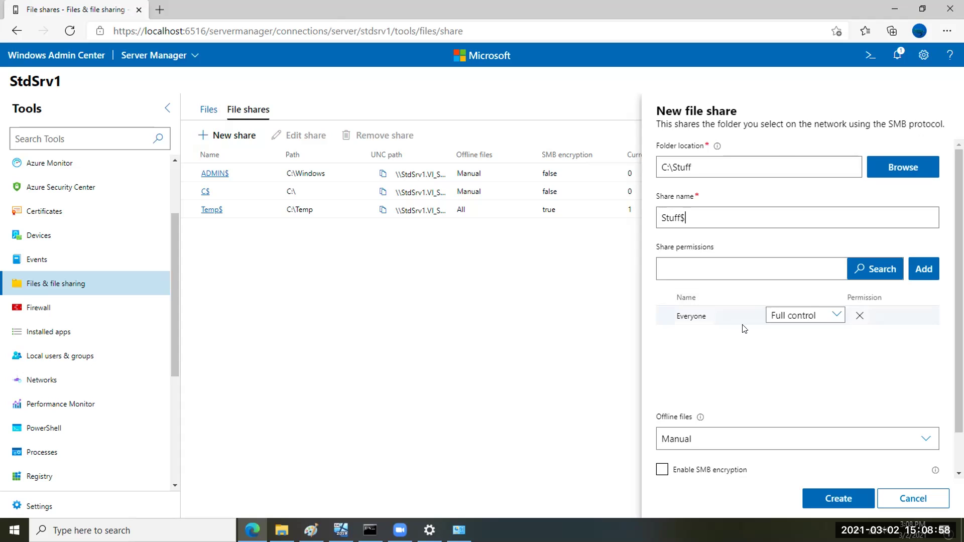
pyautogui.moveTo(683, 321)
pyautogui.click(859, 315)
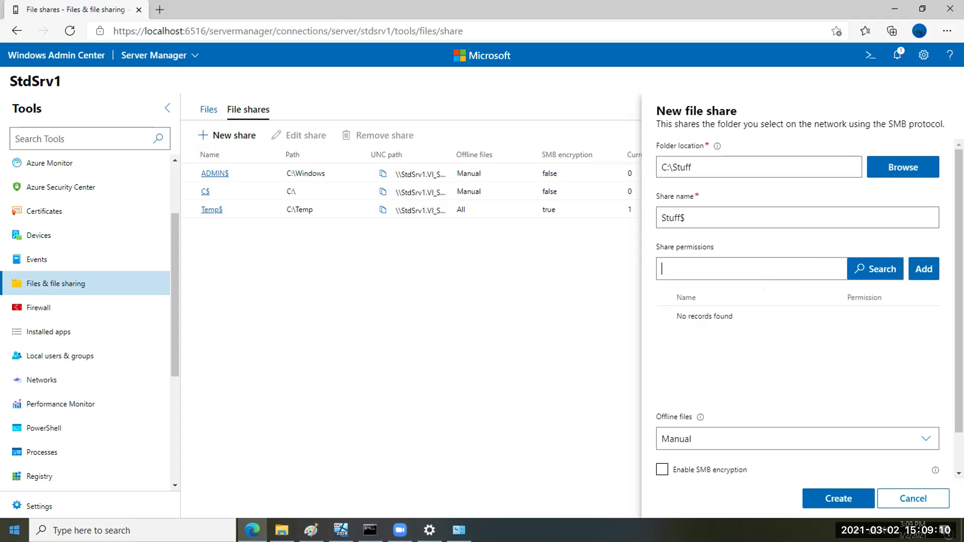
# Try to add the local Administrators group to the Stuff$ share permissions.
pyautogui.write('Administrators')
pyautogui.press('Return')
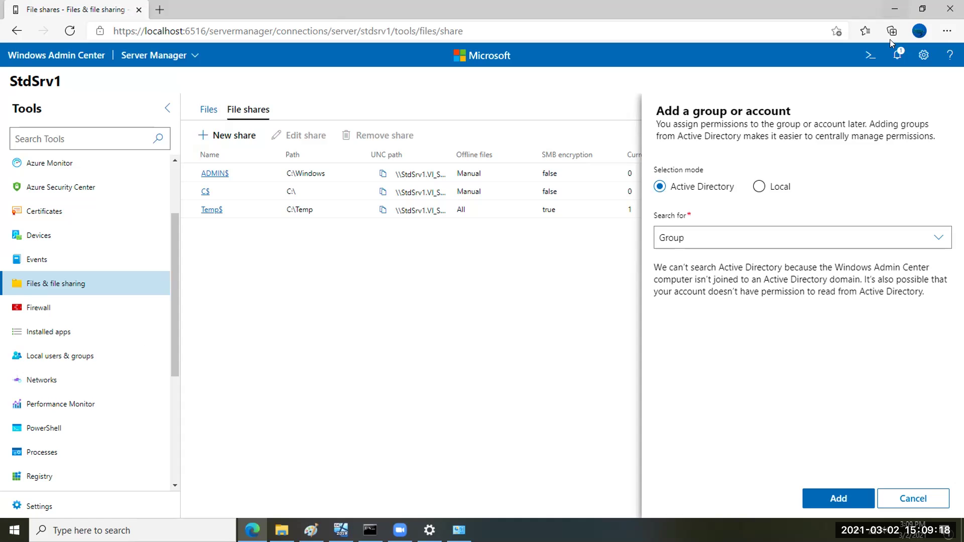
pyautogui.click(759, 187)
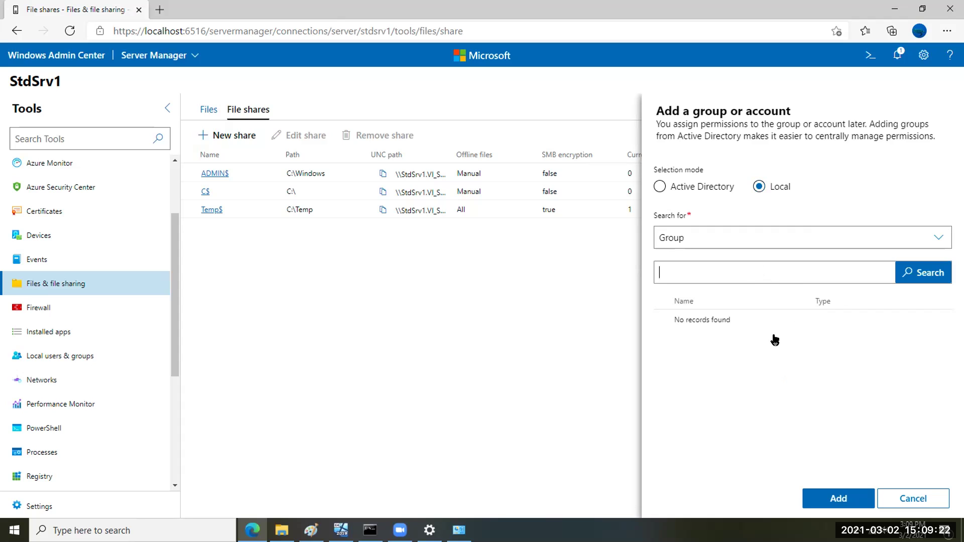
pyautogui.write('Administrators')
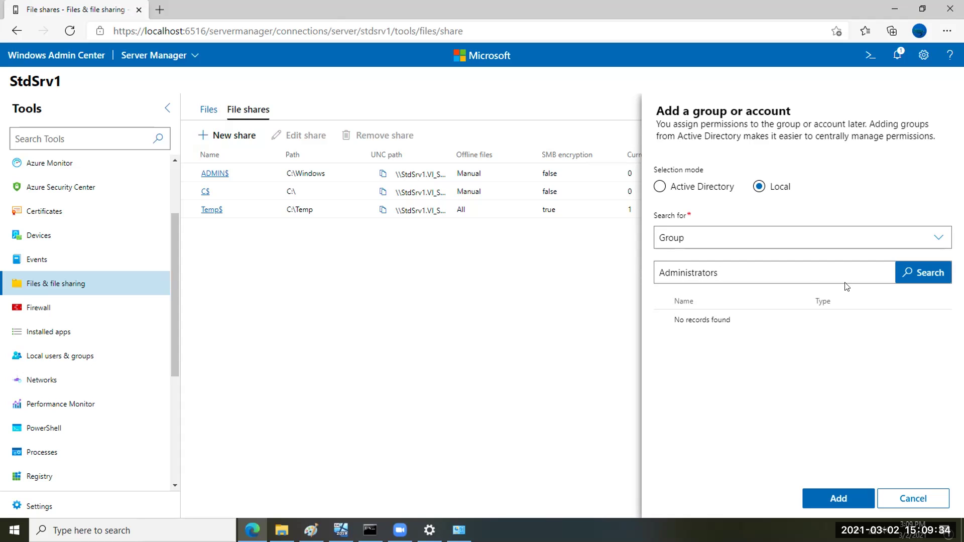
pyautogui.click(904, 272)
pyautogui.click(825, 501)
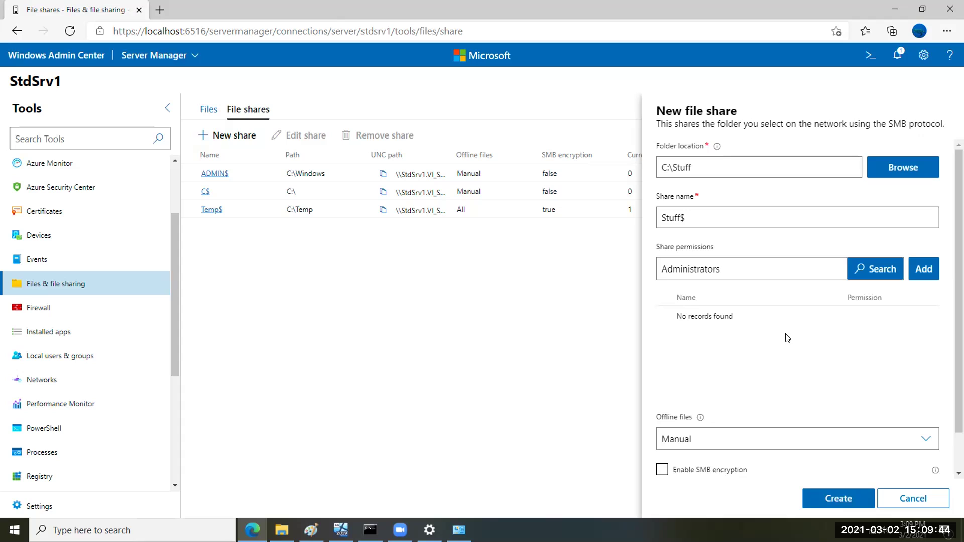
pyautogui.click(917, 272)
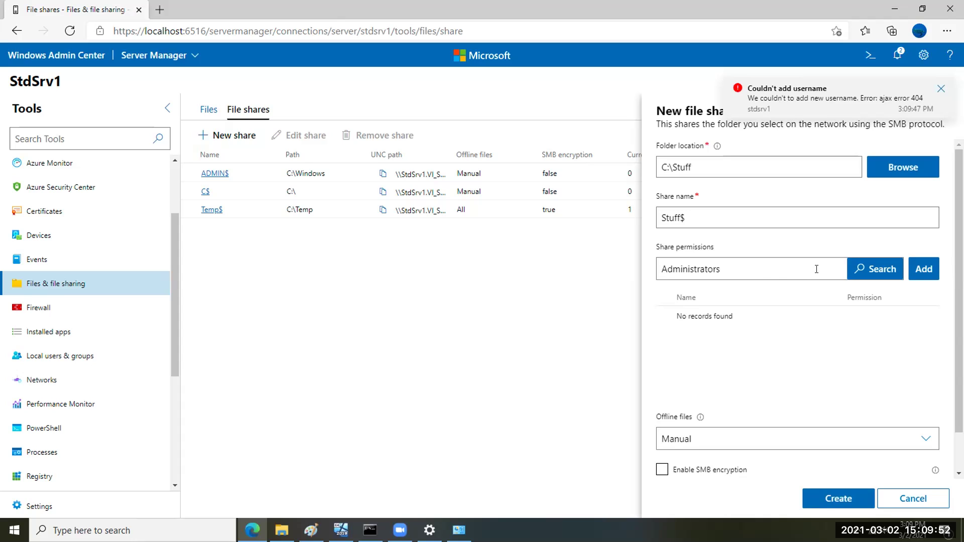
# Search StdSrv1's local users for the Spare account from the new share's permissions.
pyautogui.click(874, 269)
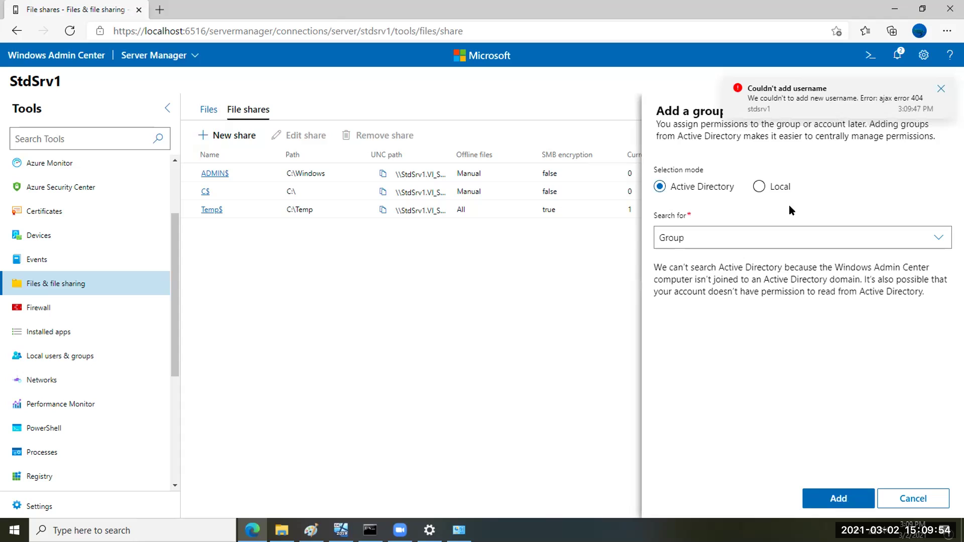
pyautogui.click(760, 187)
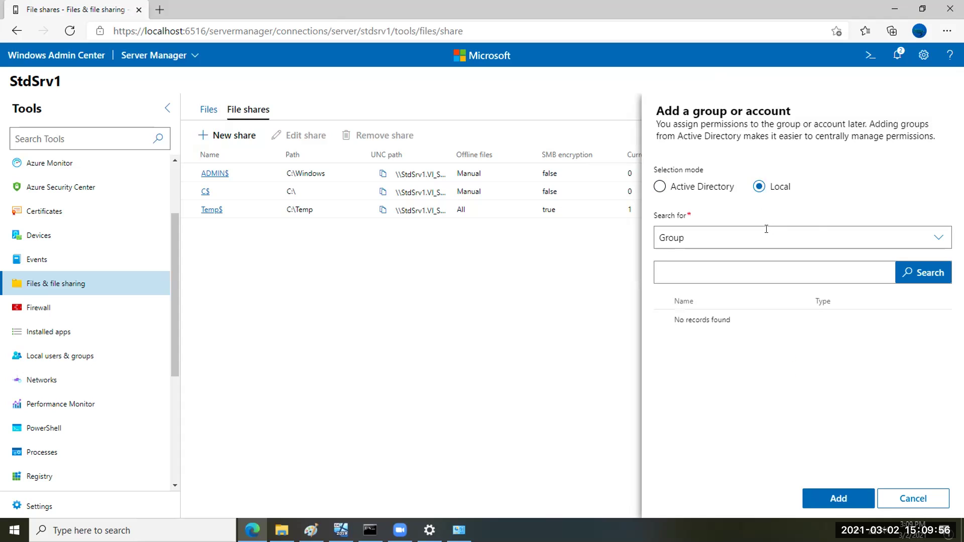
pyautogui.click(935, 242)
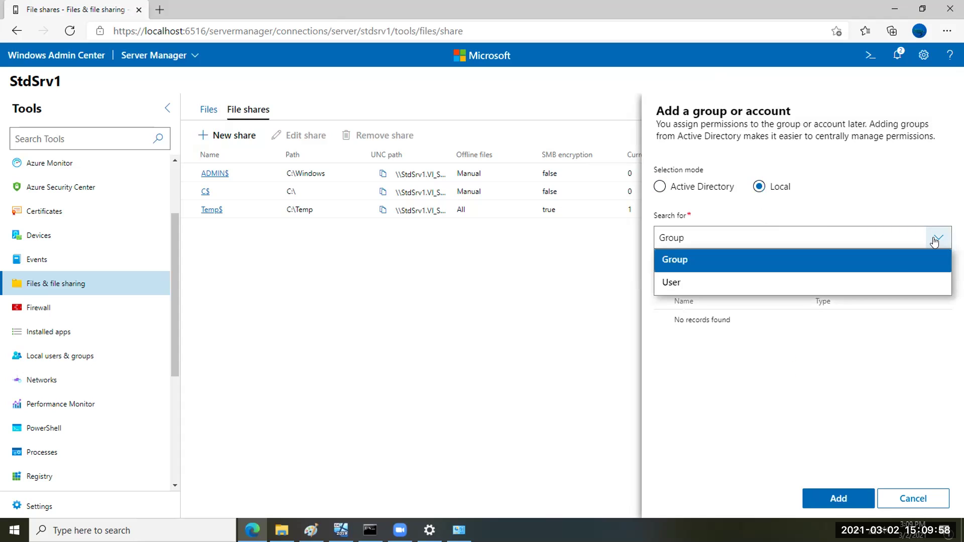
pyautogui.click(892, 288)
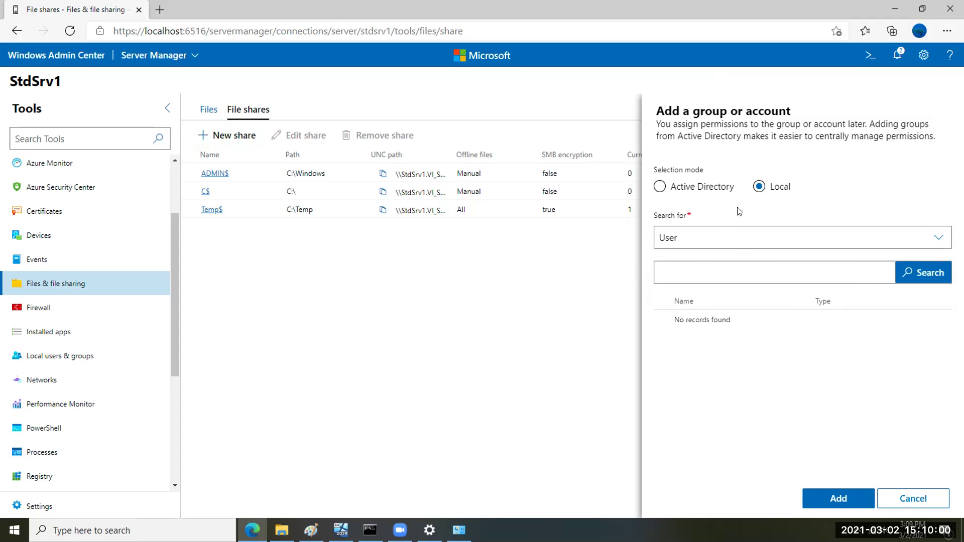
pyautogui.click(704, 276)
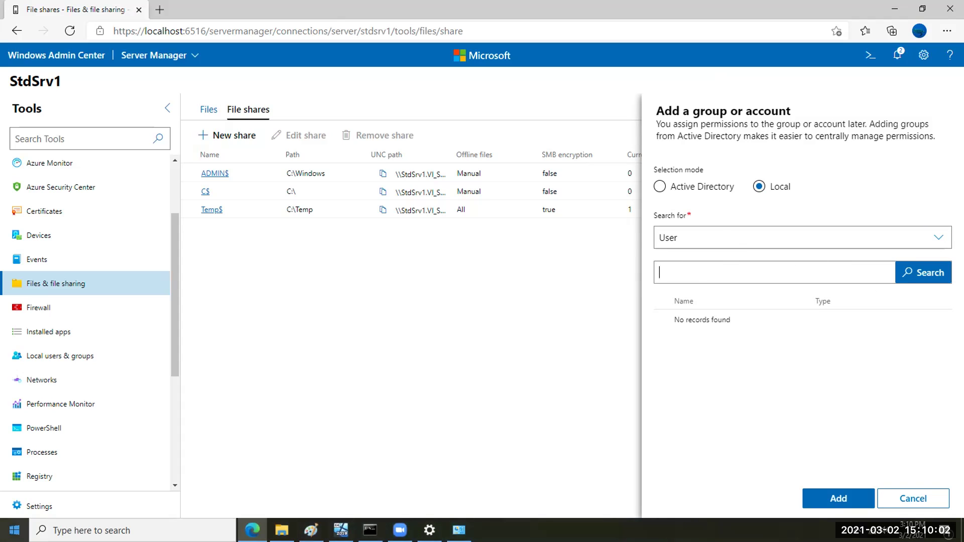
pyautogui.write('Spare')
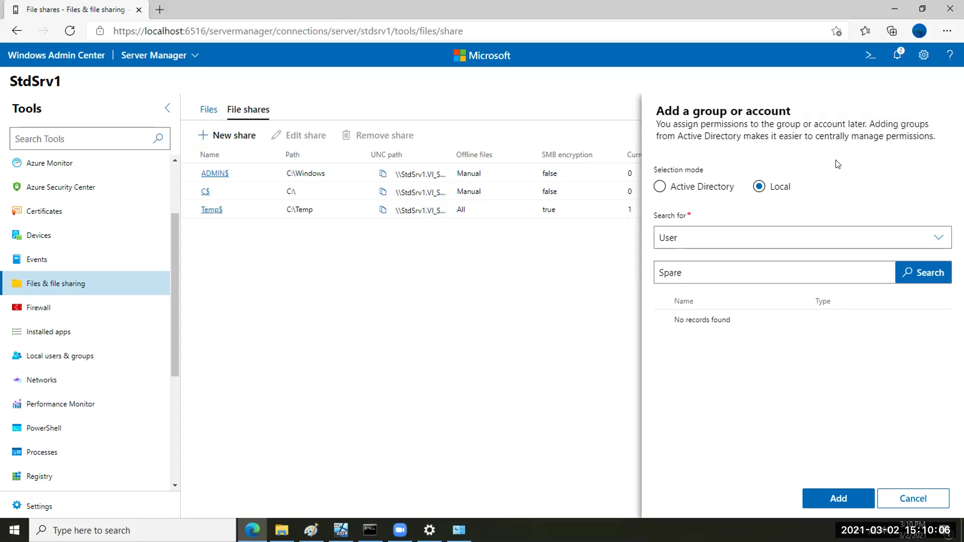
pyautogui.click(907, 270)
# Search the local groups for Administrators and add that group to the Stuff$ share permissions.
pyautogui.click(747, 236)
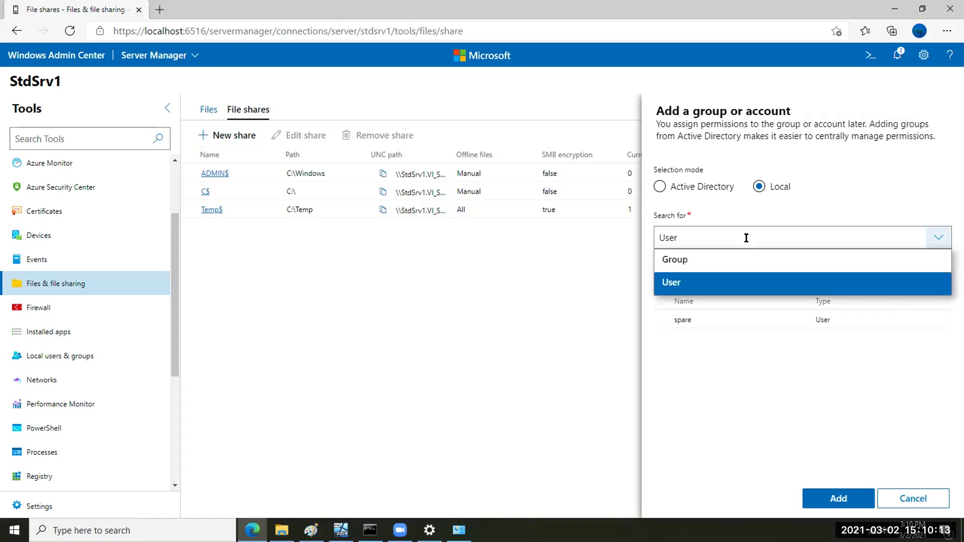
pyautogui.click(731, 264)
pyautogui.hotkey('ctrl', 'a')
pyautogui.write('Admins')
pyautogui.write('t')
pyautogui.press('BackSpace')
pyautogui.write('trators')
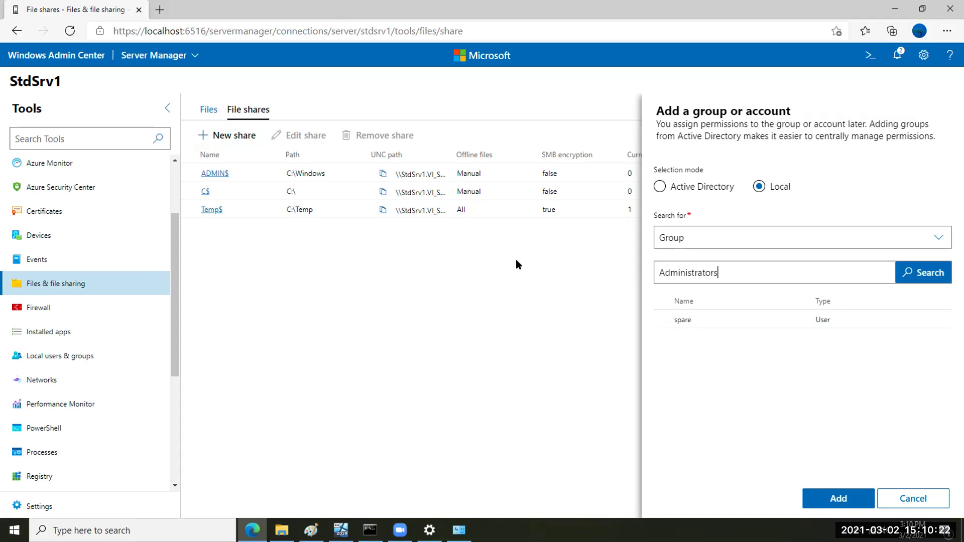
pyautogui.click(907, 279)
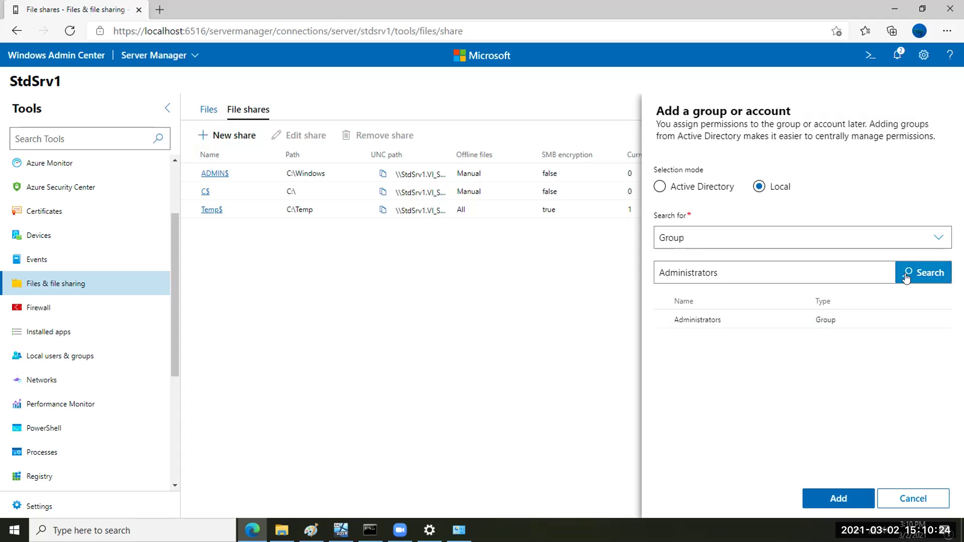
pyautogui.click(786, 323)
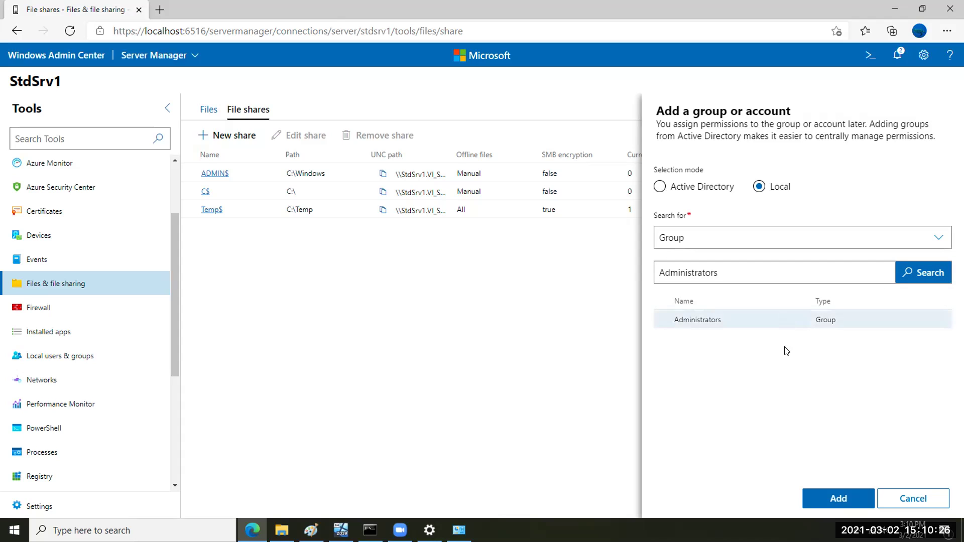
pyautogui.click(818, 497)
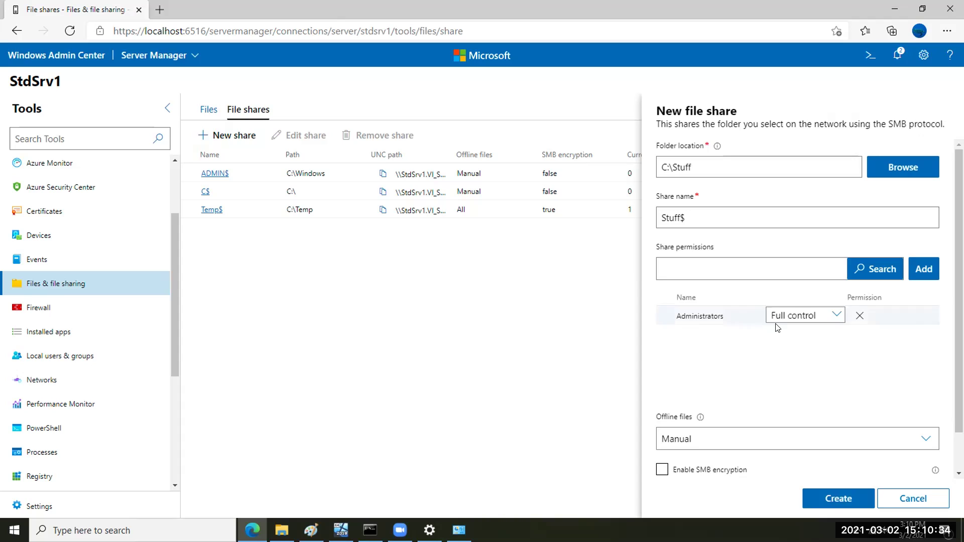
# Set the Stuff$ share's offline files option to All.
pyautogui.scroll(-2, 713, 382)
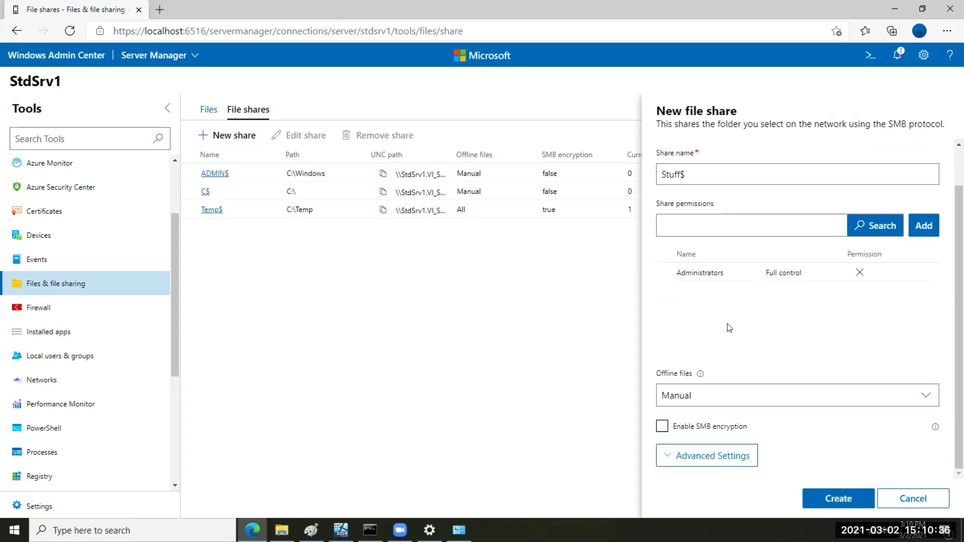
pyautogui.click(925, 395)
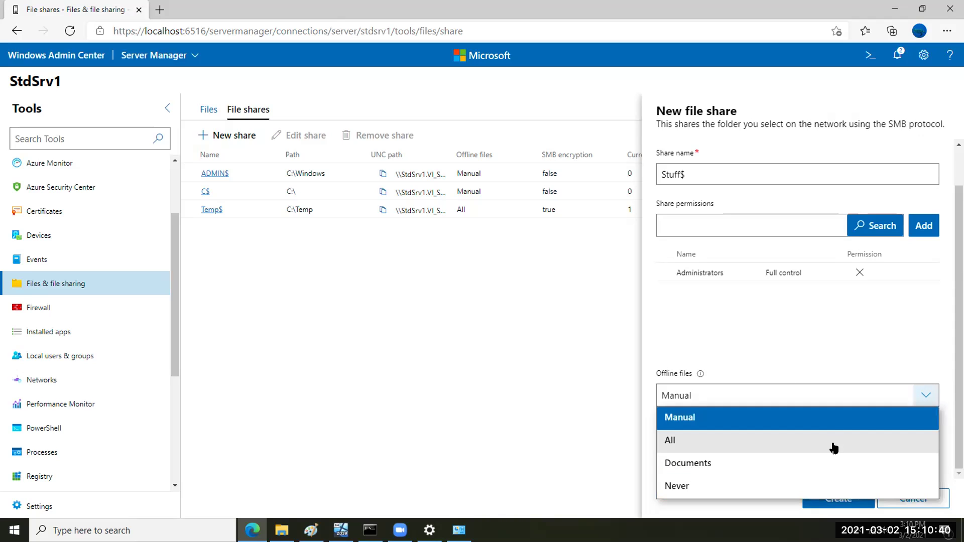
pyautogui.click(770, 442)
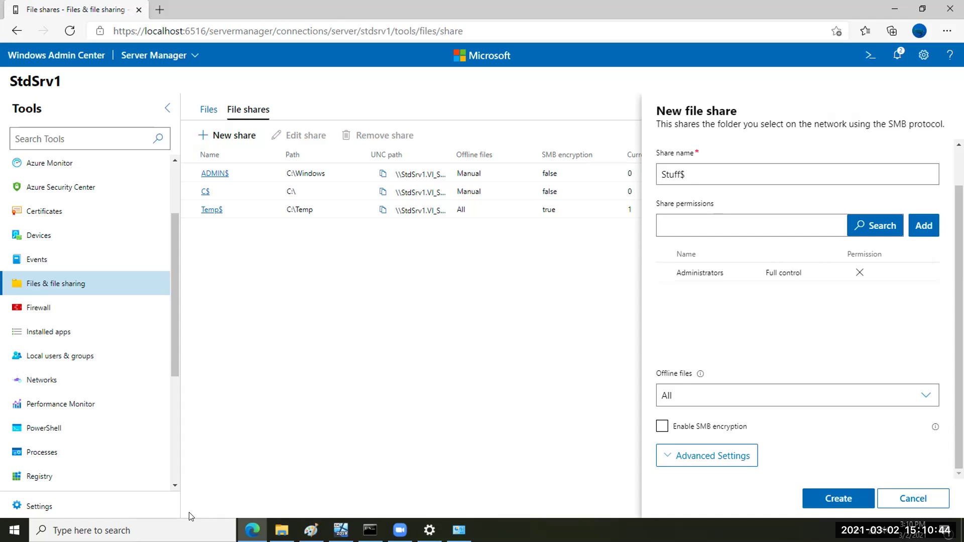
# View the mapped Temp$ drive's files in File Explorer and the ServerCore console in VirtualBox, and return to the new share form in Edge.
pyautogui.click(282, 530)
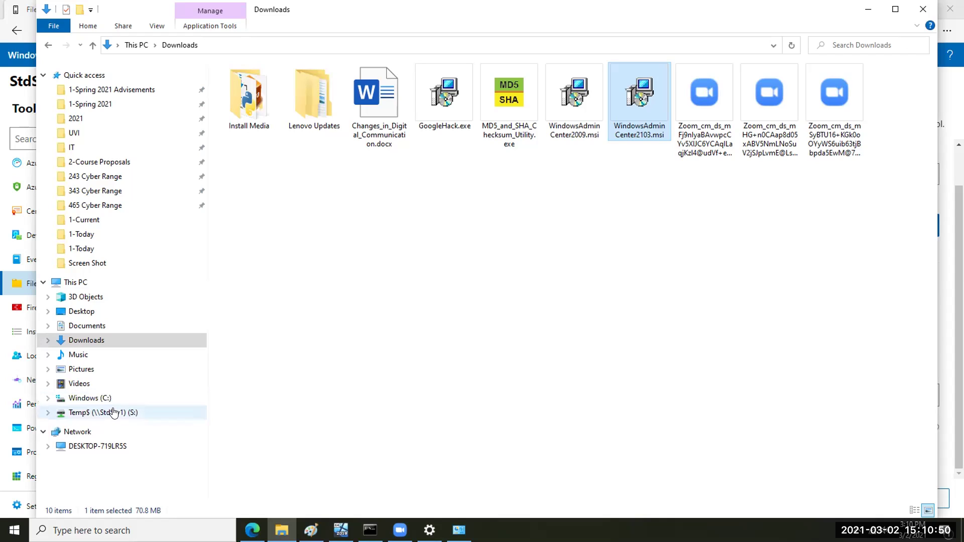
pyautogui.moveTo(341, 530)
pyautogui.click(103, 413)
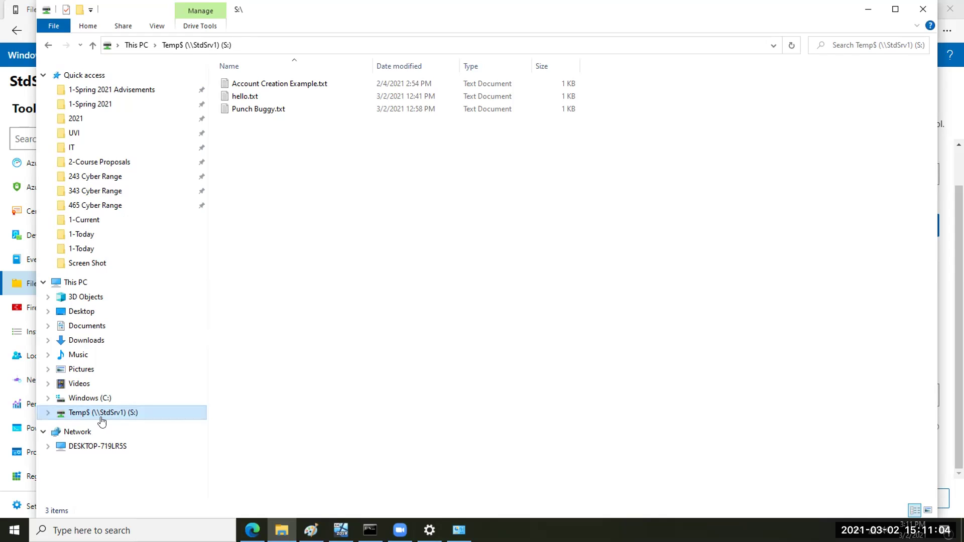
pyautogui.click(341, 530)
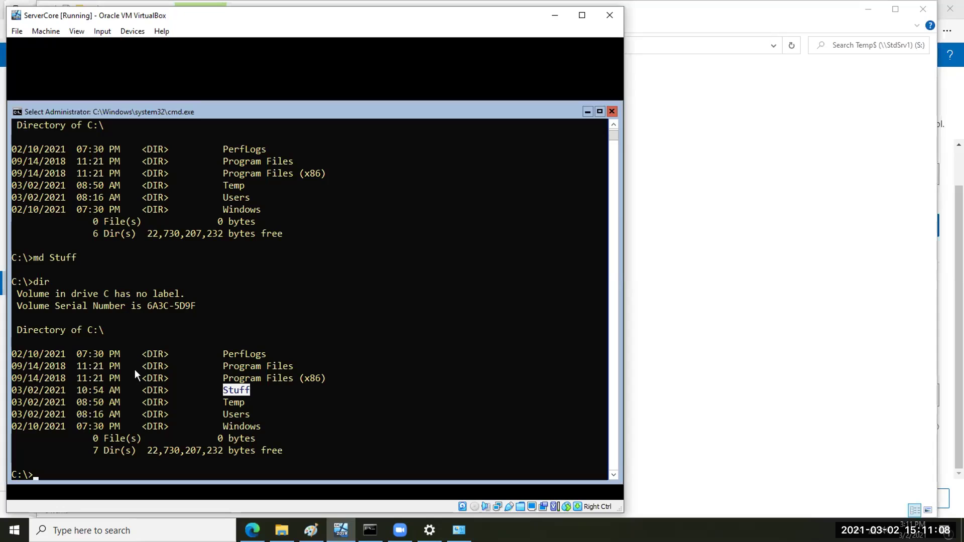
pyautogui.click(698, 344)
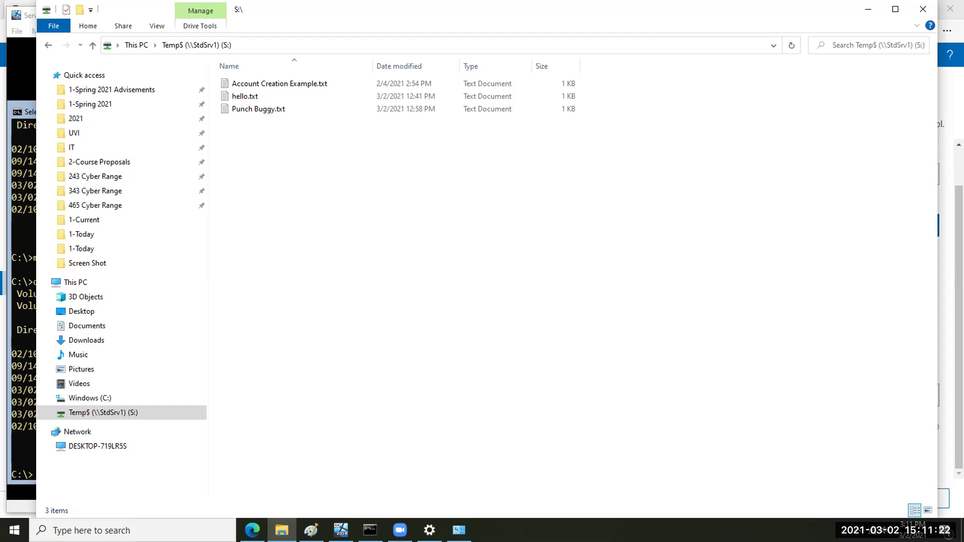
pyautogui.click(429, 530)
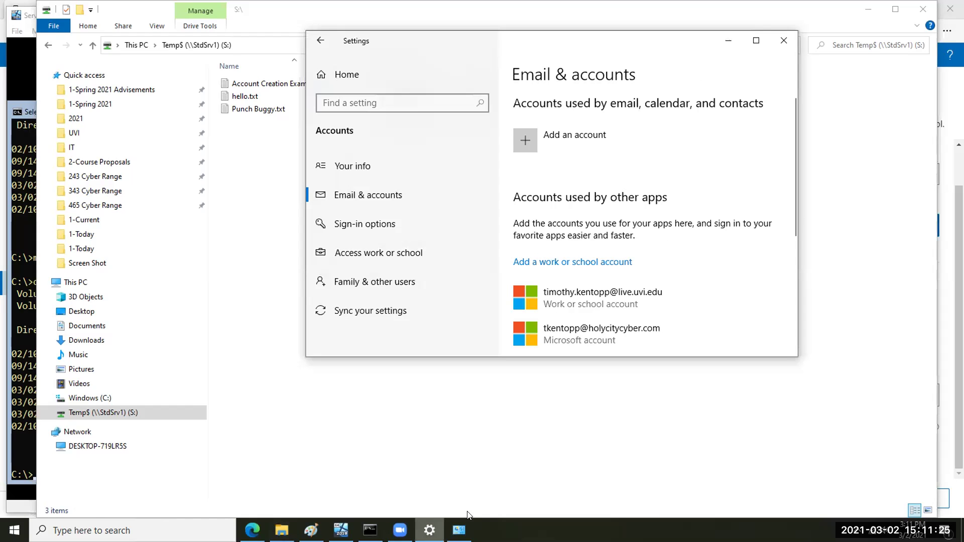
pyautogui.click(728, 41)
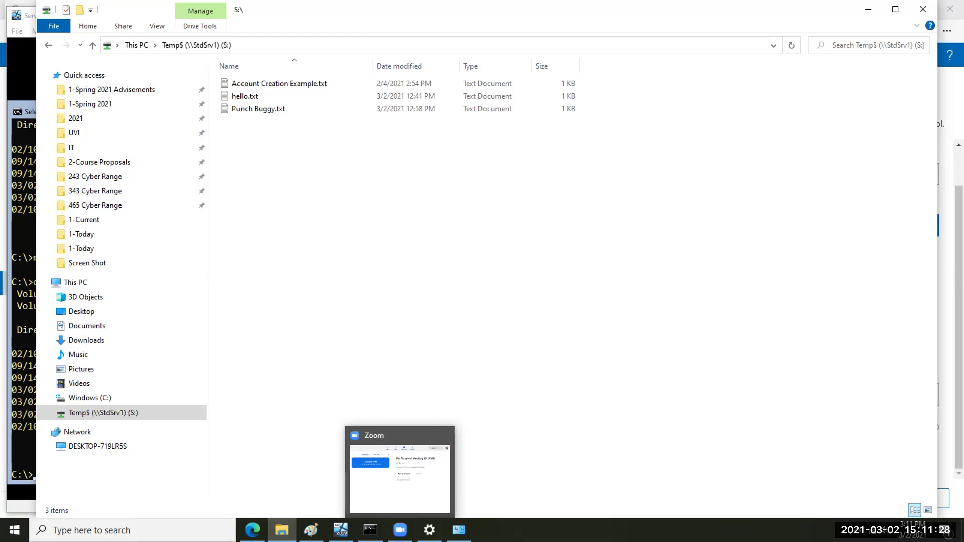
pyautogui.click(252, 530)
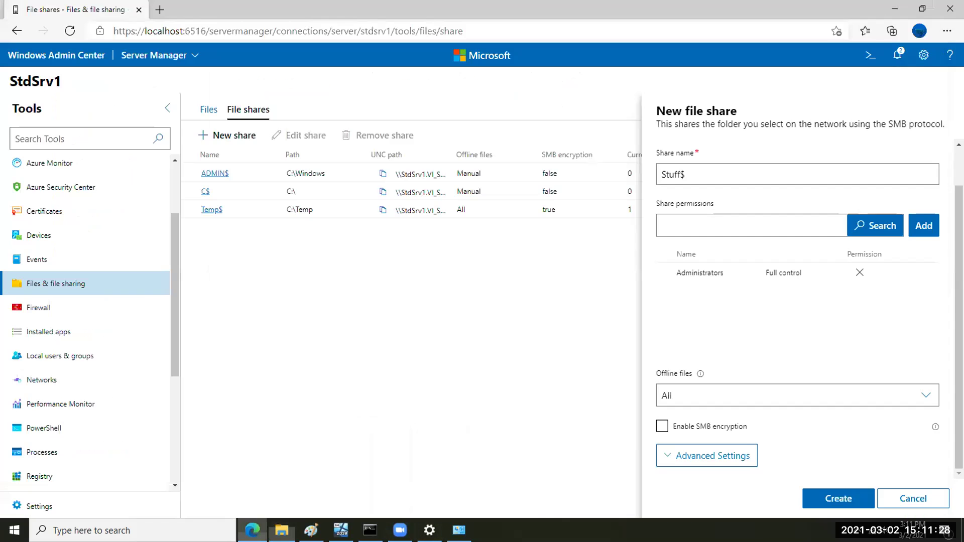
# Enable SMB encryption for the Stuff$ share, show its advanced settings, and create the share with Full (recommended) leasing mode.
pyautogui.click(662, 426)
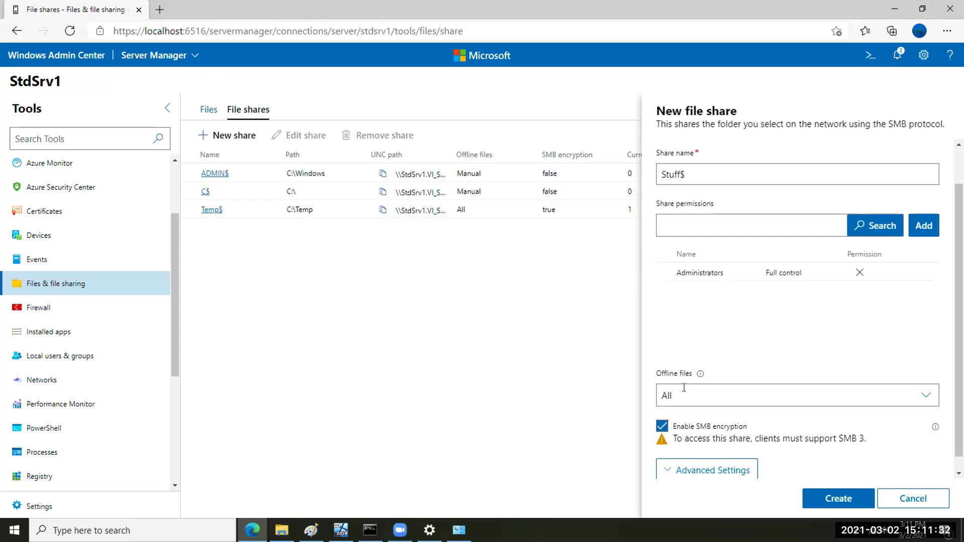
pyautogui.scroll(-1, 733, 266)
pyautogui.click(668, 458)
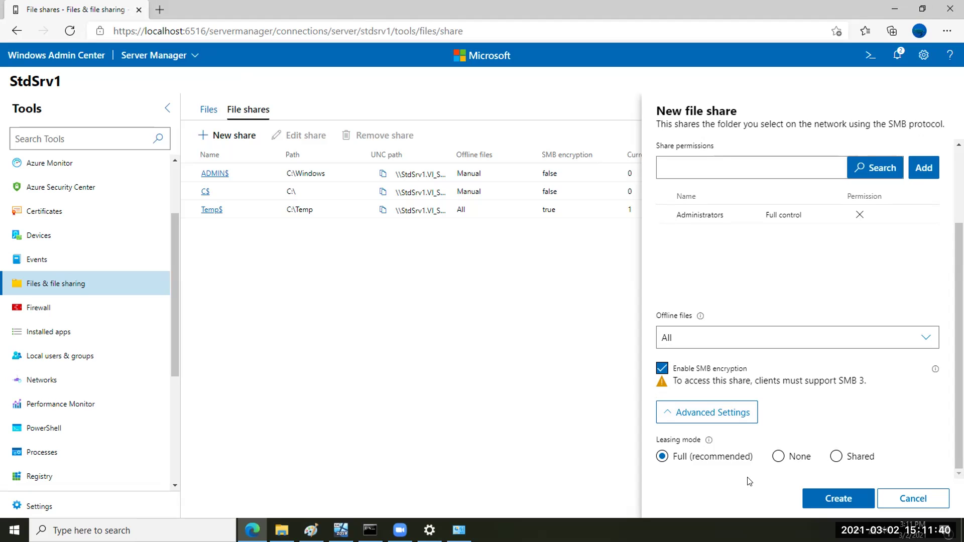
pyautogui.click(831, 498)
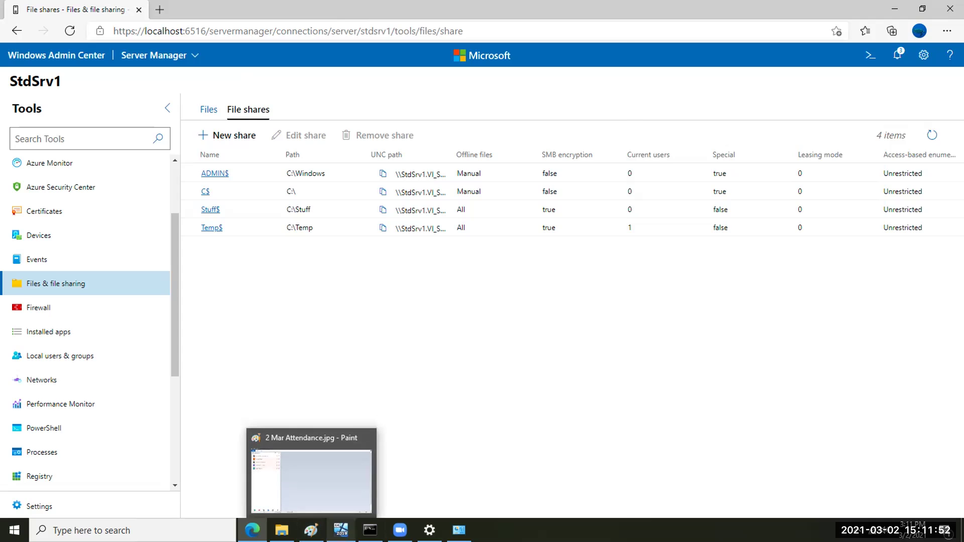
# Switch to the ServerCore virtual machine's command prompt, change to C:\Stuff, list its contents, and return to Windows Admin Center.
pyautogui.click(341, 531)
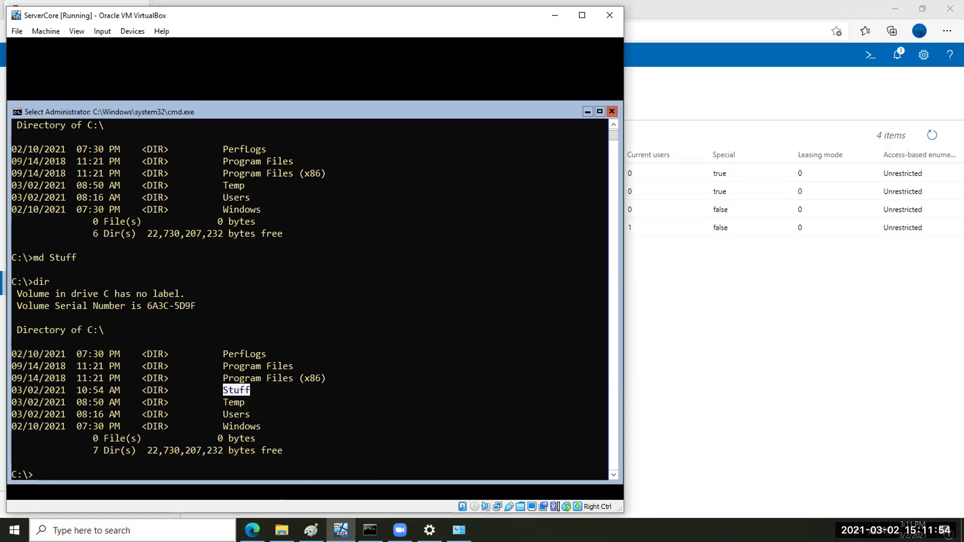
pyautogui.write('cd stuff')
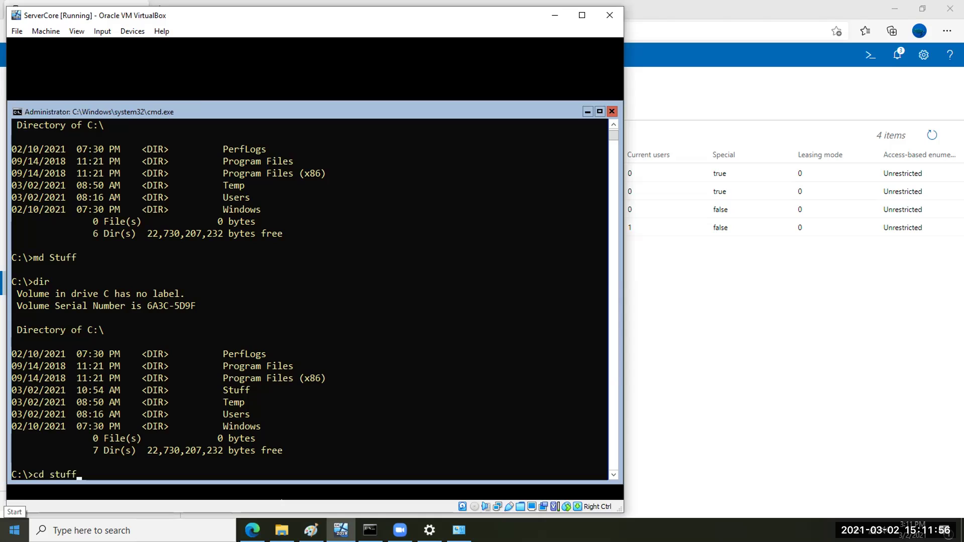
pyautogui.press('Return')
pyautogui.write('dir')
pyautogui.press('Return')
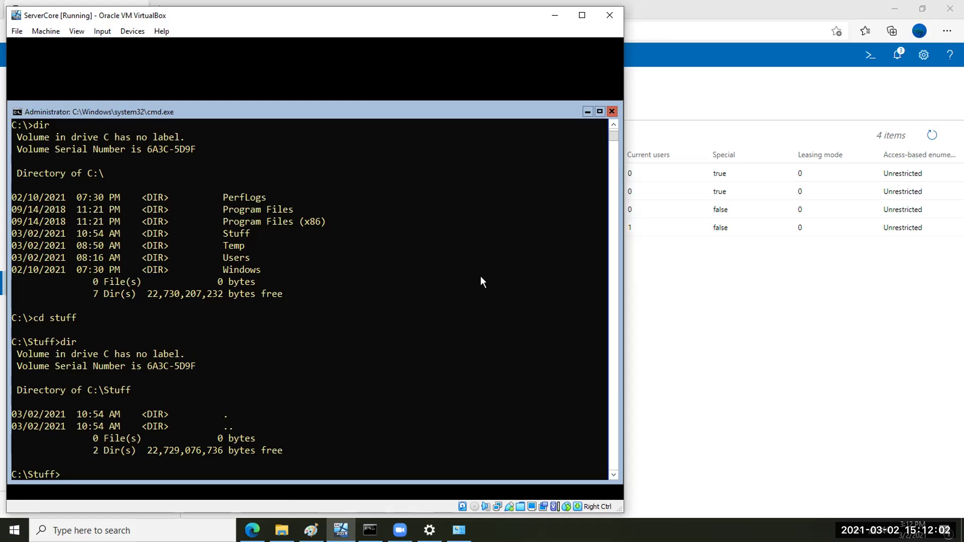
pyautogui.click(750, 320)
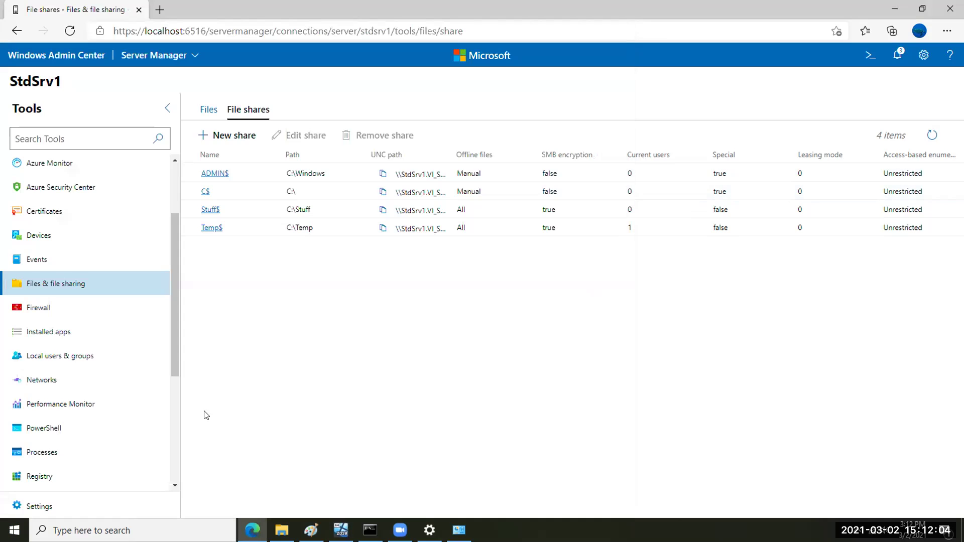
# Switch to File Explorer, start mapping a network drive from This PC, and assign it drive letter M:.
pyautogui.click(281, 530)
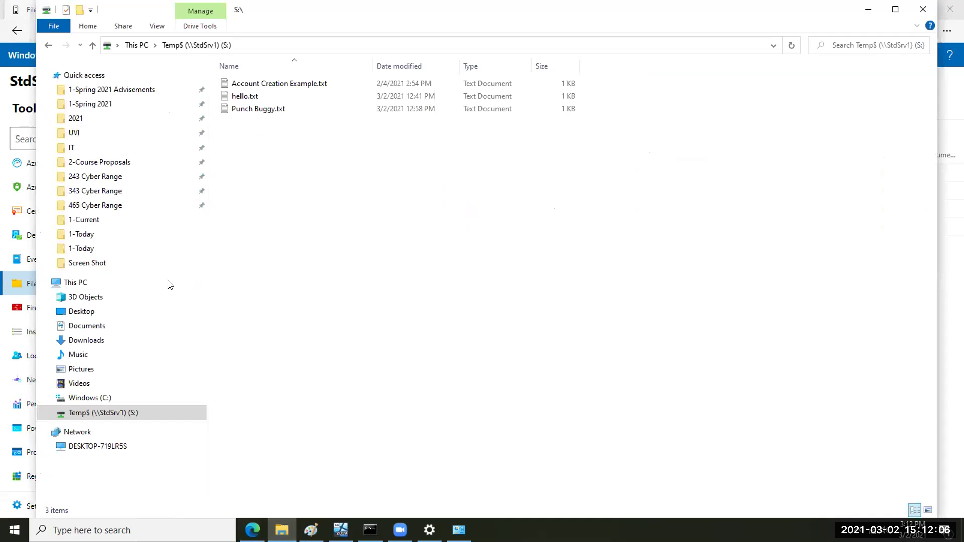
pyautogui.click(107, 280)
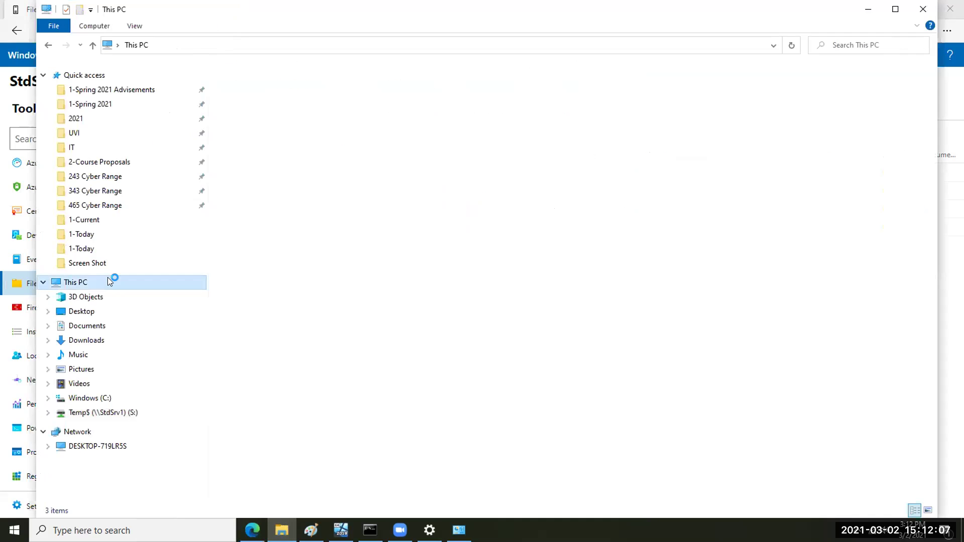
pyautogui.click(101, 25)
pyautogui.click(186, 74)
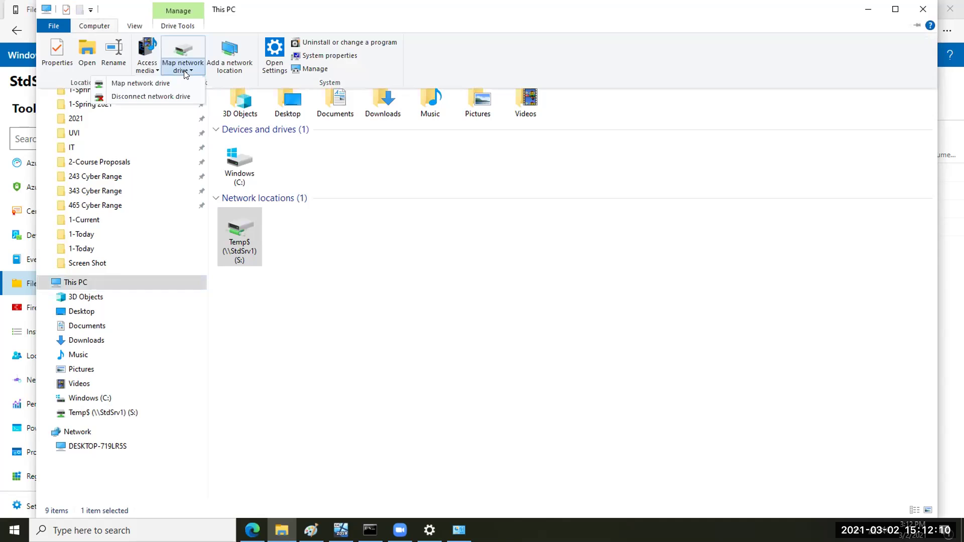
pyautogui.click(151, 136)
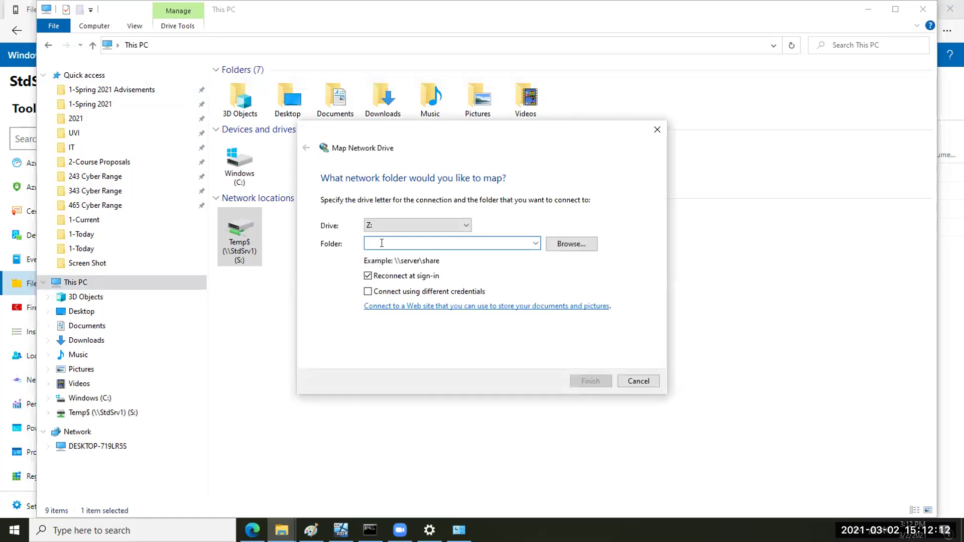
pyautogui.click(467, 226)
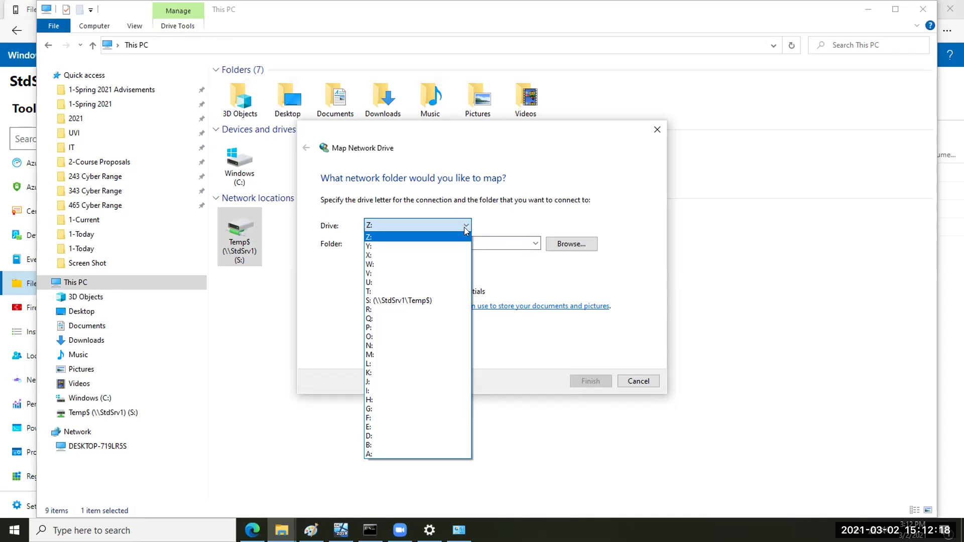
pyautogui.click(404, 354)
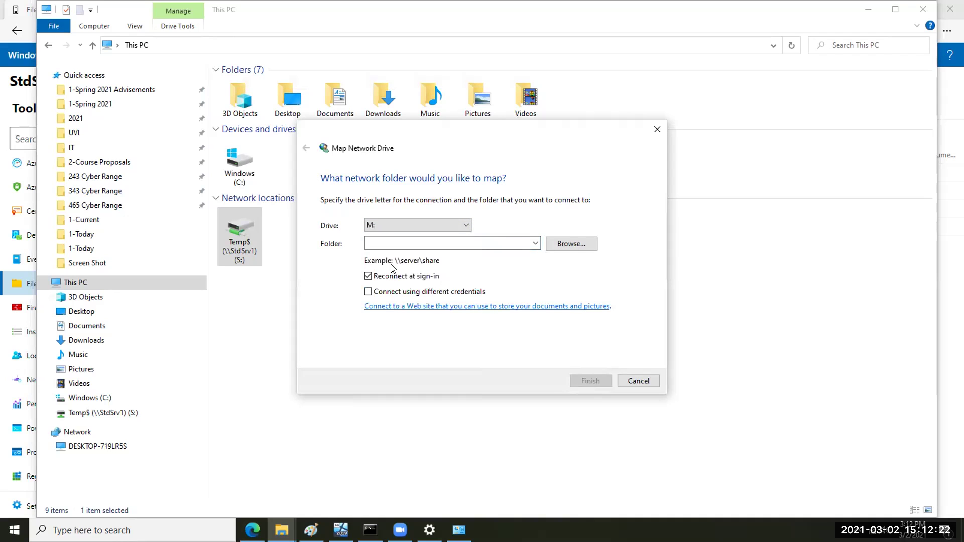
# Set the network folder to \\StdSrv1\Stuff$, enable connecting with different credentials, and submit the mapping.
pyautogui.click(402, 246)
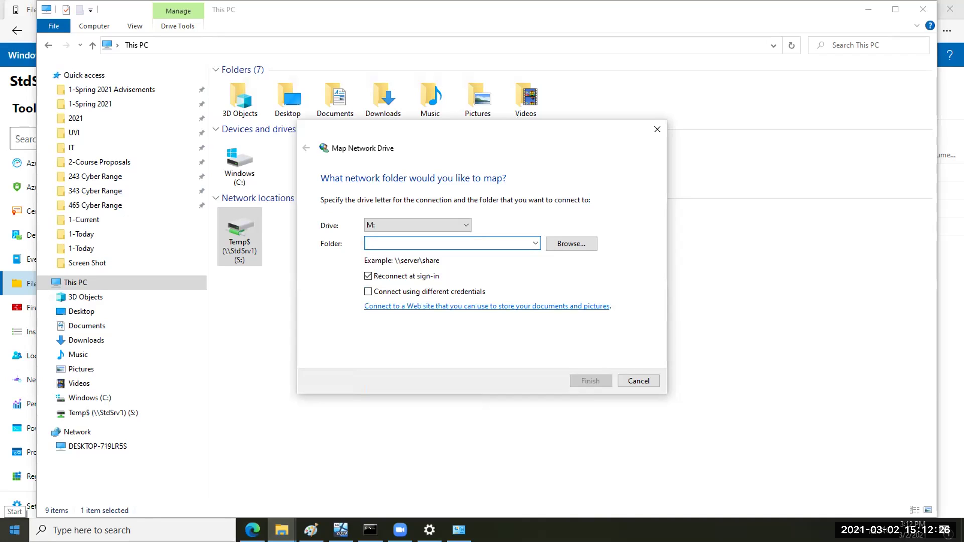
pyautogui.write('\\\\')
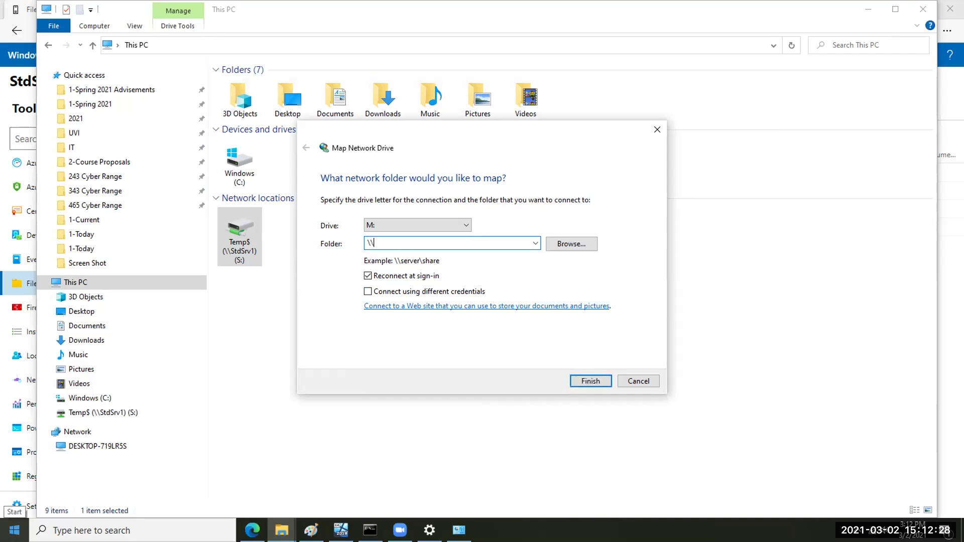
pyautogui.write('StdSrv1\\Stuff$')
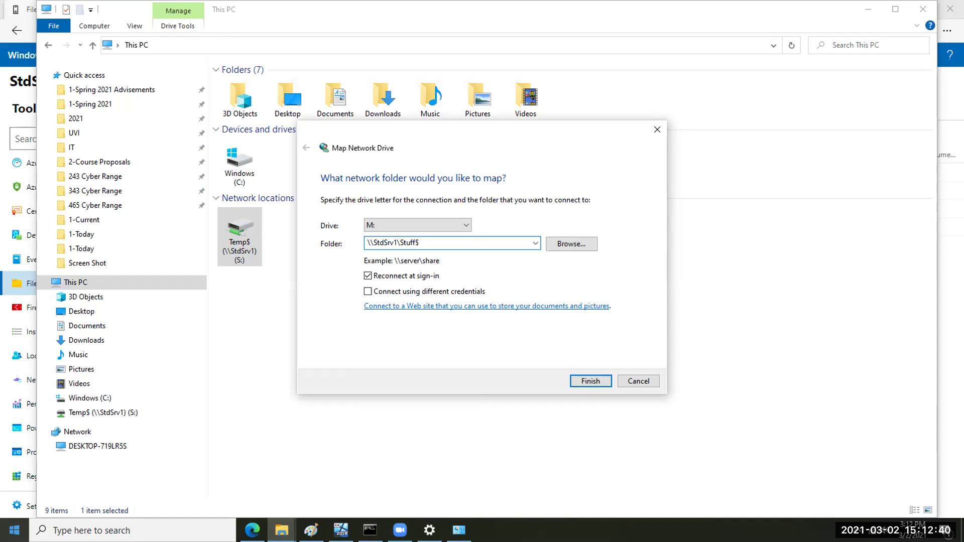
pyautogui.click(367, 292)
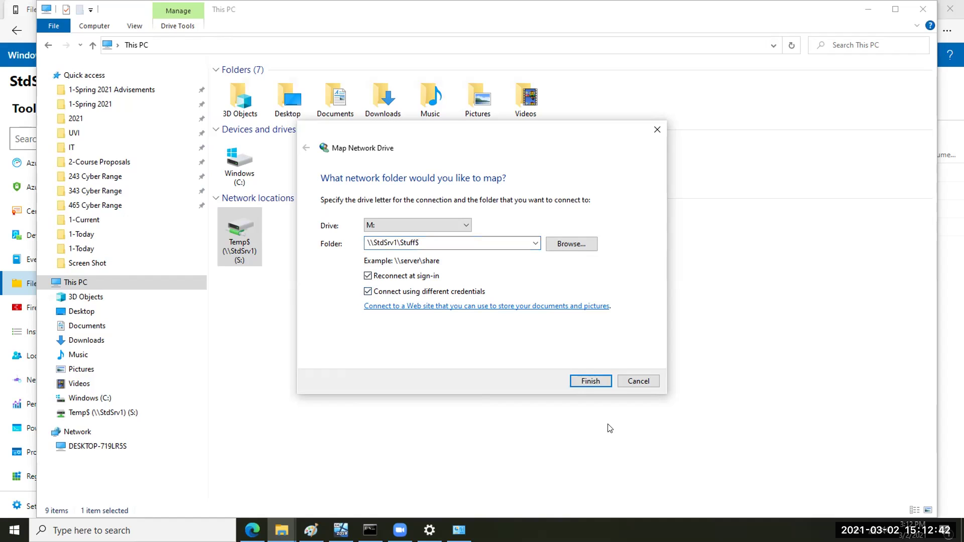
pyautogui.click(591, 382)
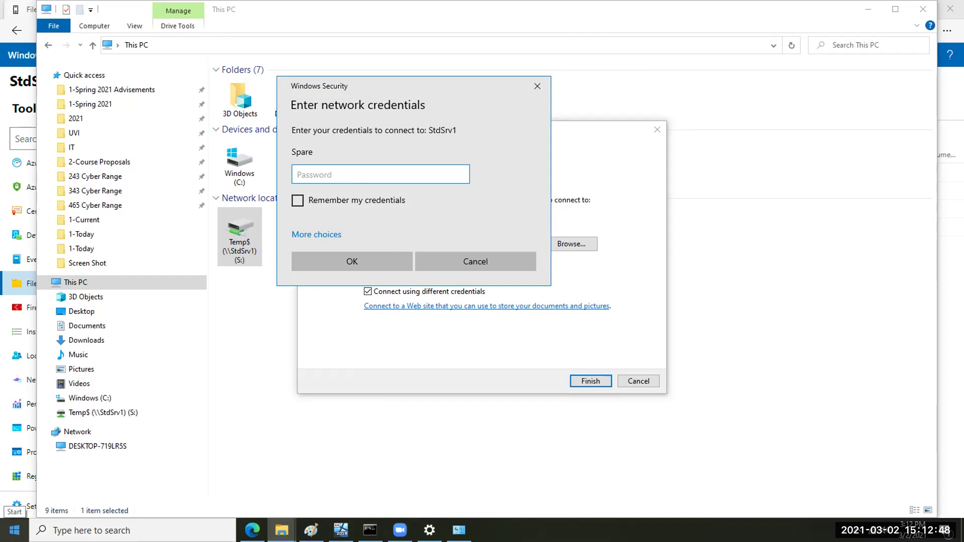
# Try to connect to StdSrv1 with the account password and the remember-credentials option enabled.
pyautogui.write('*********')
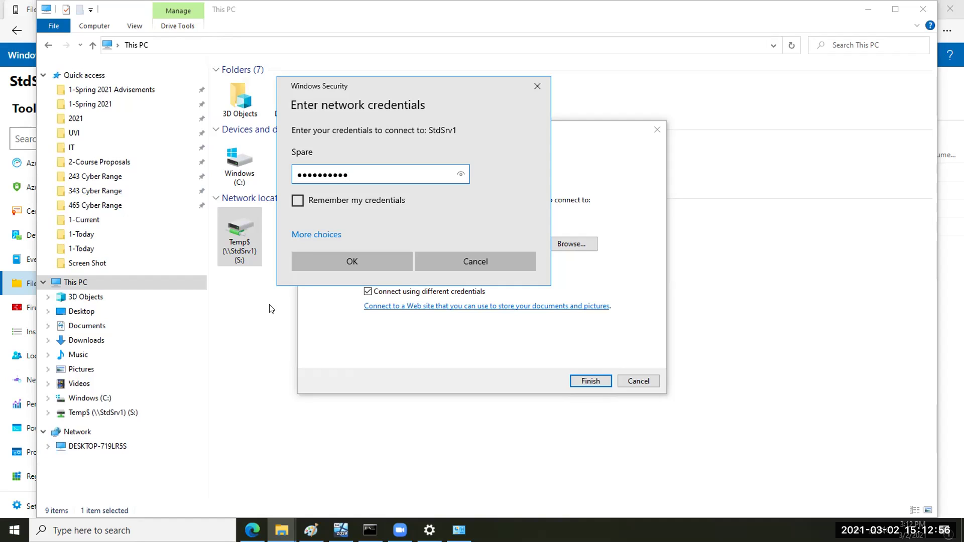
pyautogui.click(301, 197)
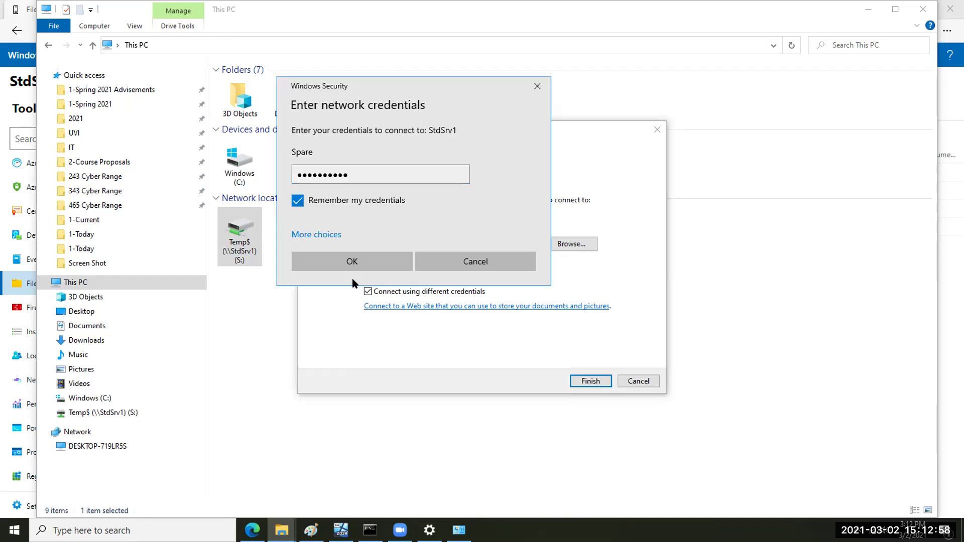
pyautogui.click(350, 262)
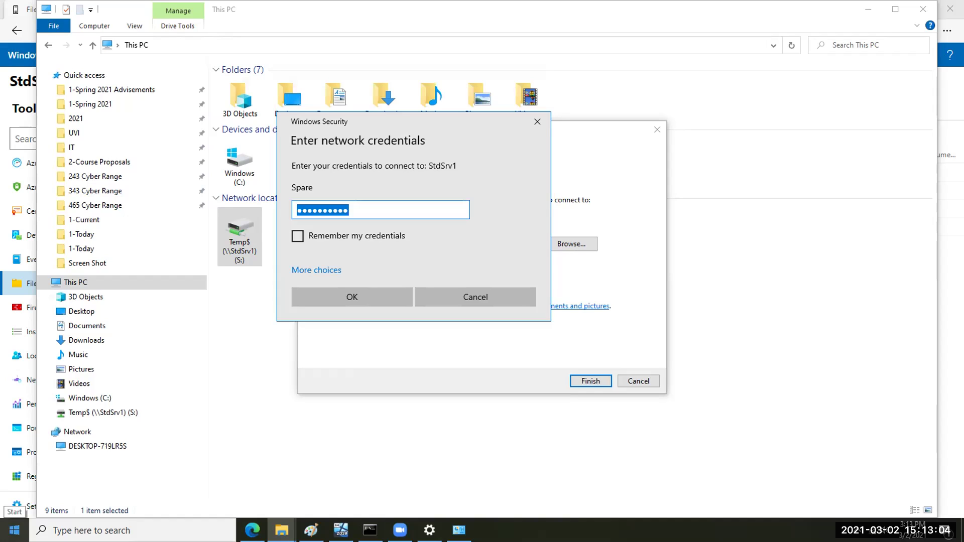
# Re-enter the account password for StdSrv1, choose to remember the credentials, and connect drive M:.
pyautogui.write('••••')
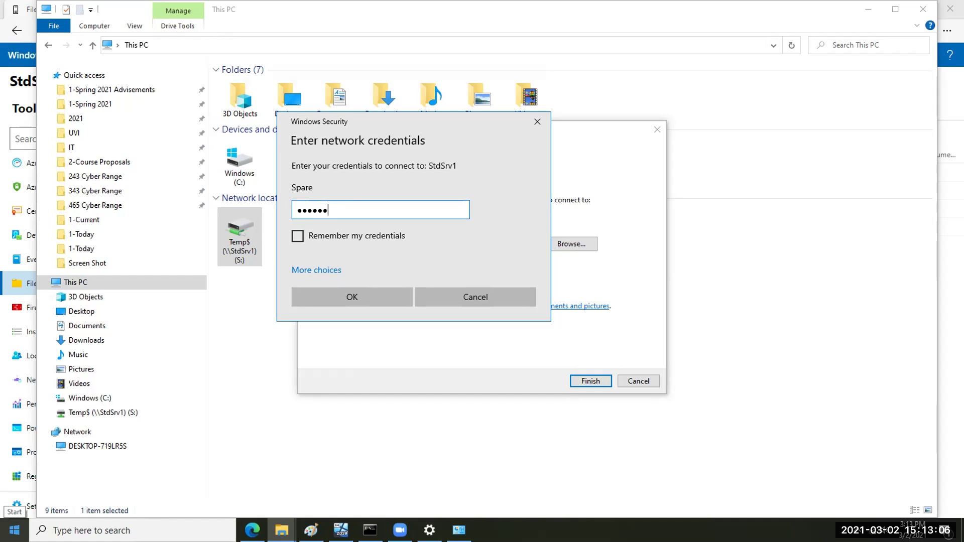
pyautogui.write('••')
pyautogui.click(297, 236)
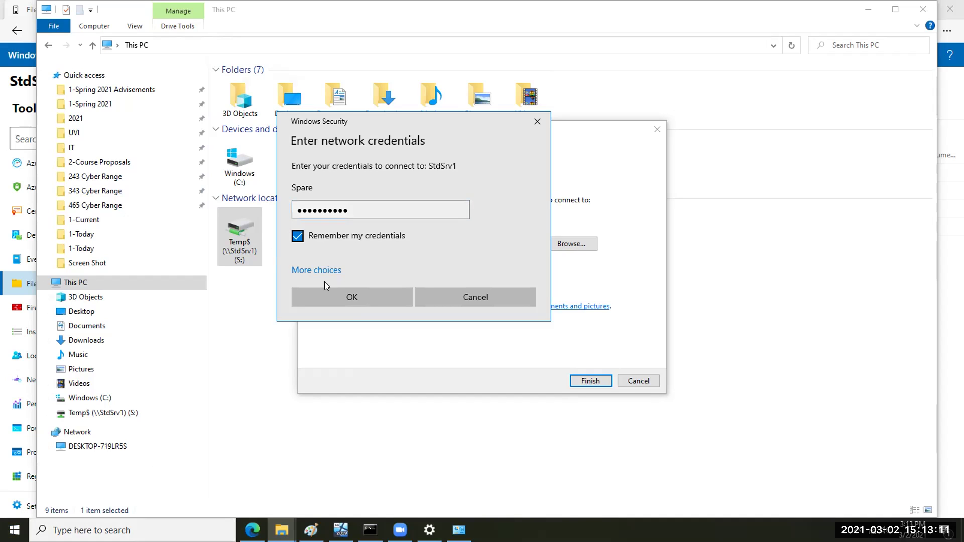
pyautogui.click(350, 300)
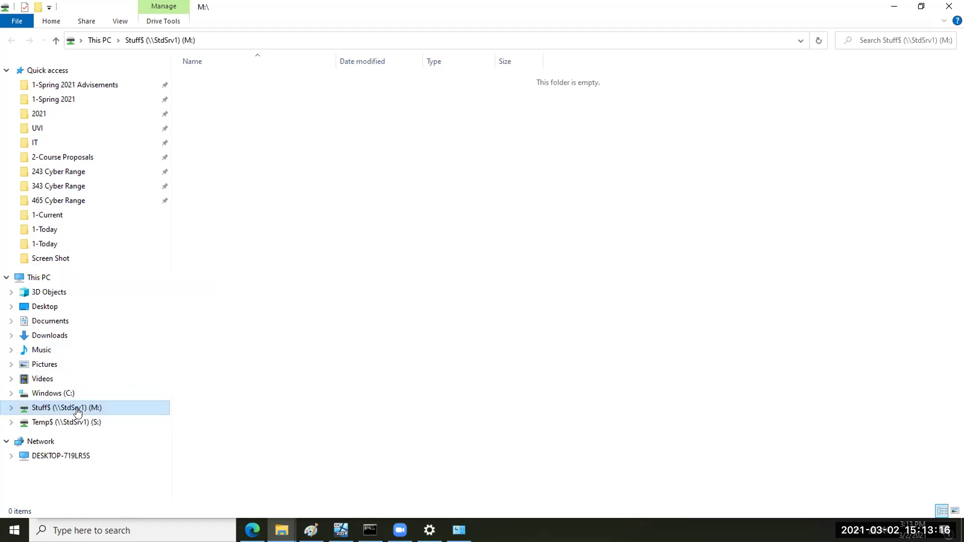
# View the mapped network locations under This PC and reopen the Stuff$ (M:) drive.
pyautogui.click(41, 277)
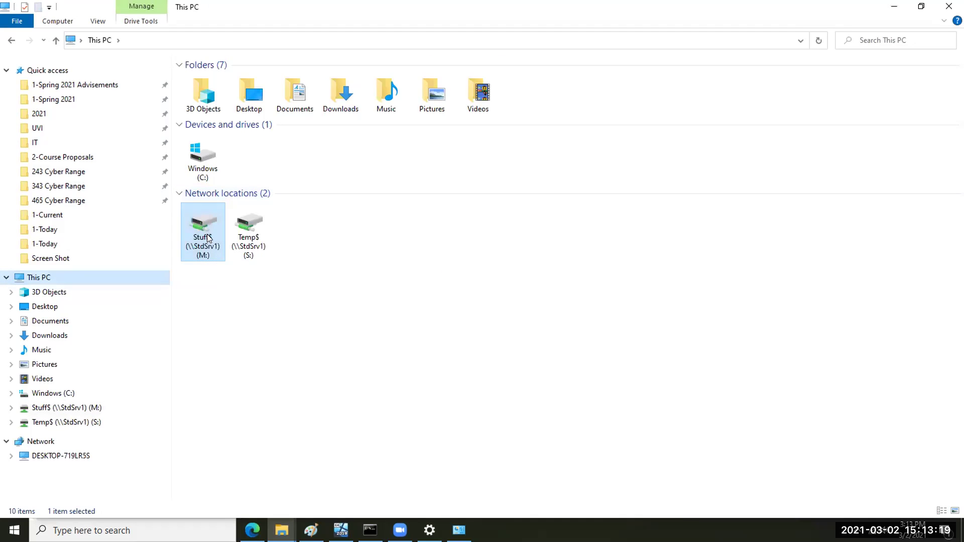
pyautogui.click(242, 227)
pyautogui.doubleClick(217, 226)
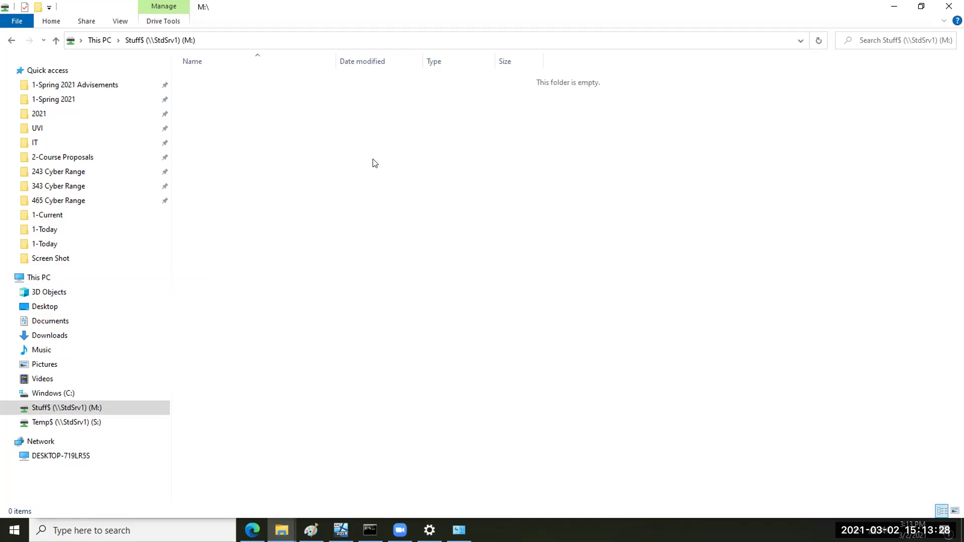
# Create a text document named Yaozaaah.txt on the Stuff$ (M:) drive.
pyautogui.rightClick(327, 170)
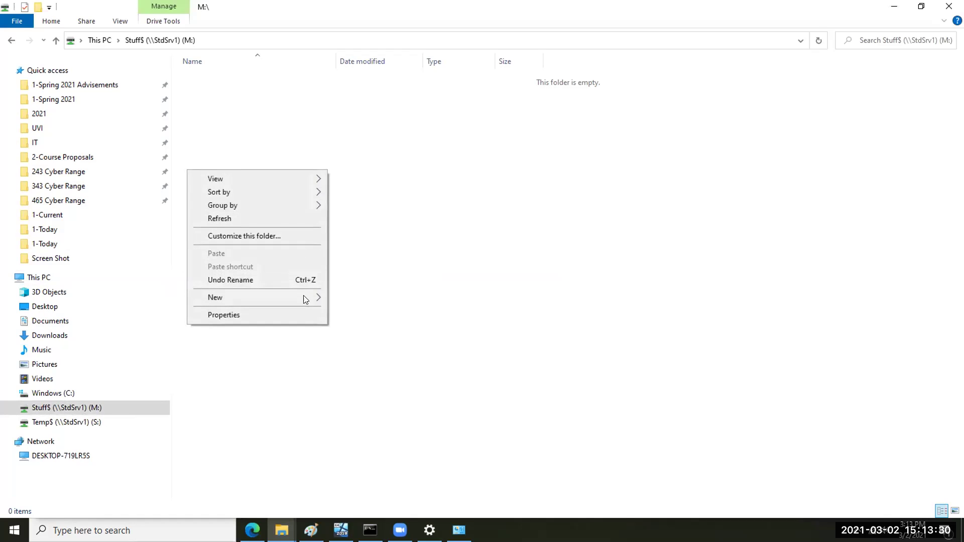
pyautogui.moveTo(303, 297)
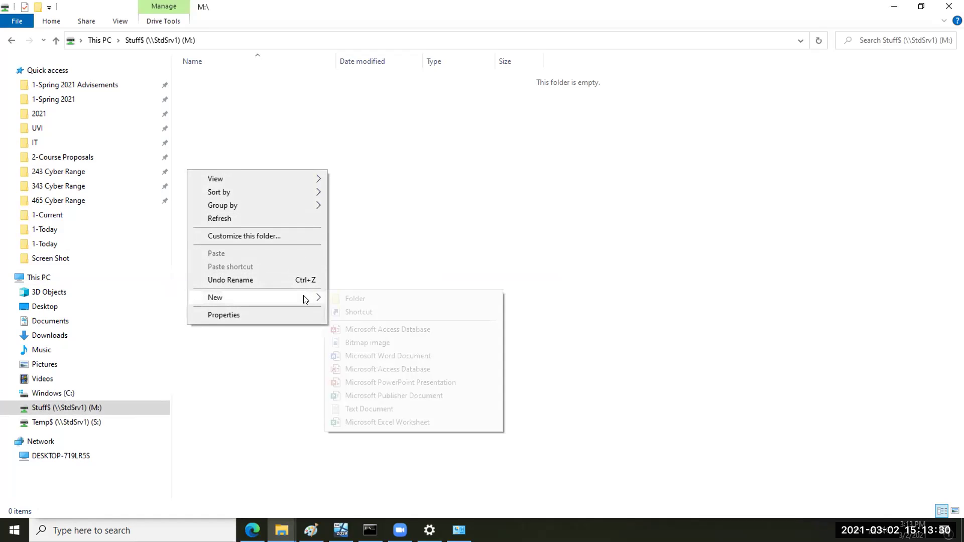
pyautogui.click(377, 410)
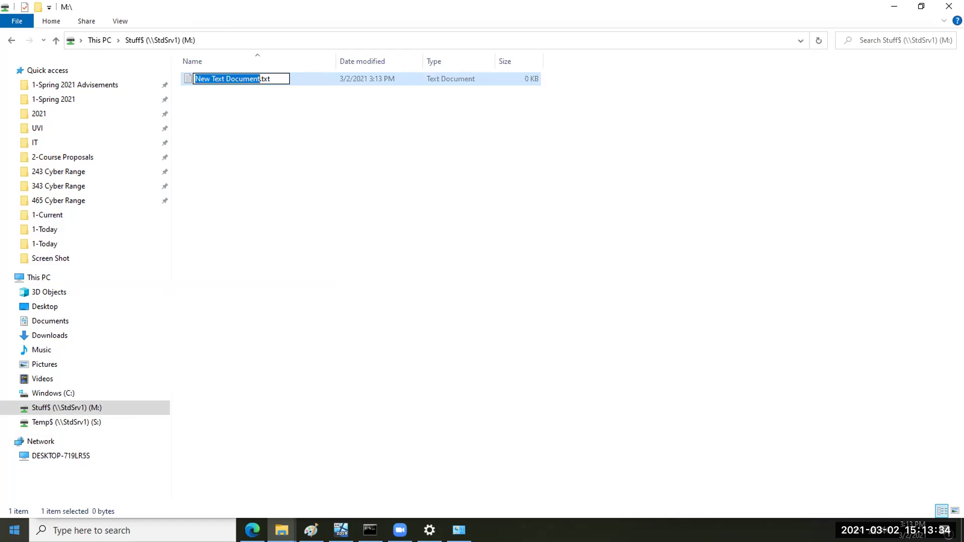
pyautogui.write('Yoa')
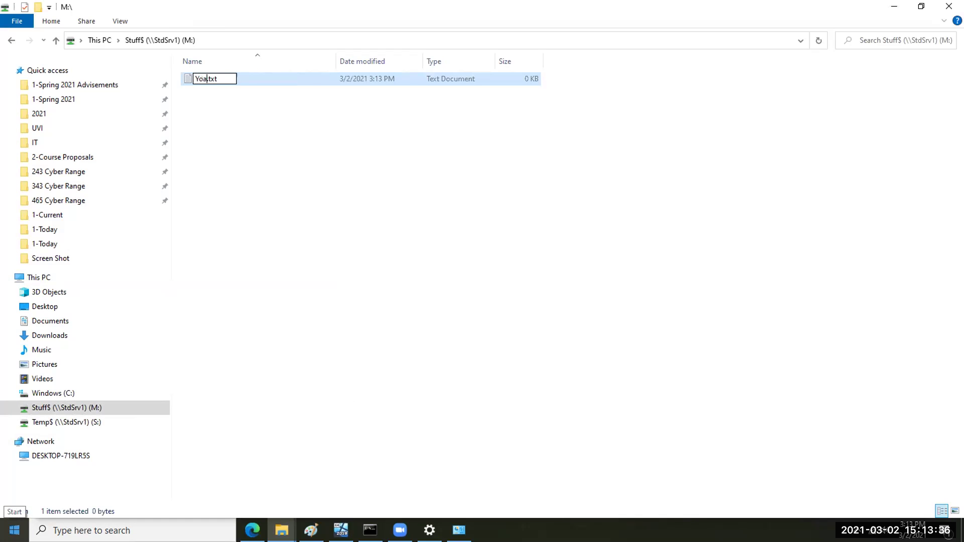
pyautogui.press('BackSpace')
pyautogui.press('BackSpace')
pyautogui.write('aozaaa')
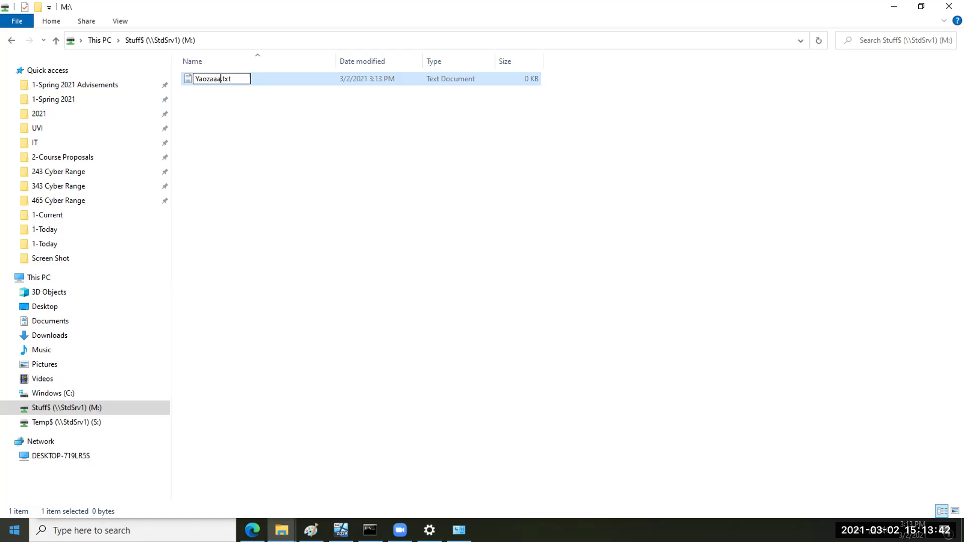
pyautogui.write('h')
pyautogui.press('Return')
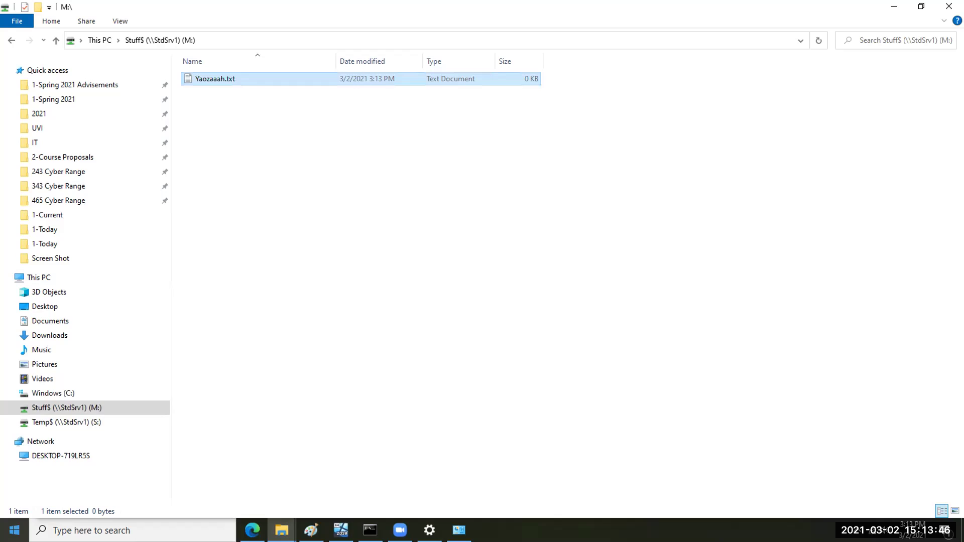
# Write "Stupid stuff in here." in Yaozaaah.txt, save it, and close Notepad and both File Explorer windows.
pyautogui.press('Return')
pyautogui.write('Stupid stud')
pyautogui.write('f in here.')
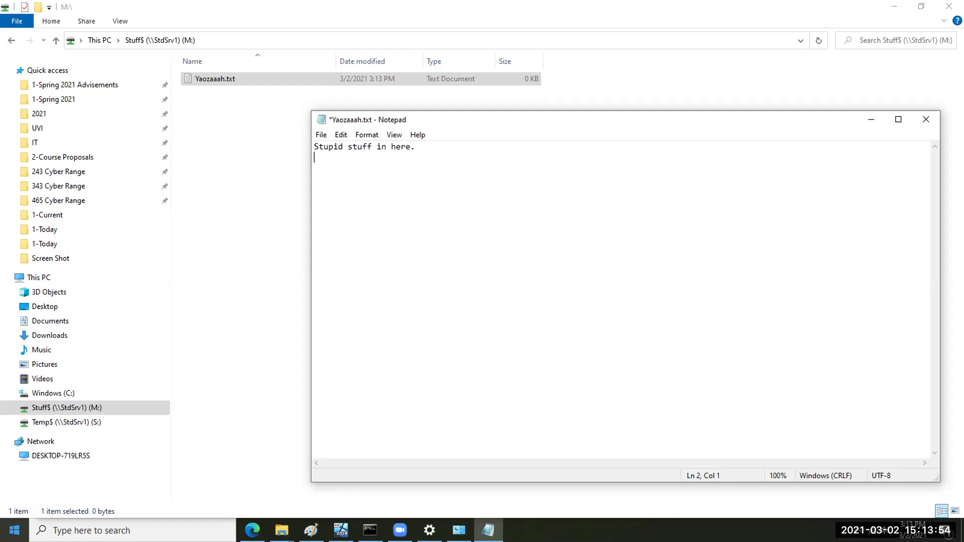
pyautogui.hotkey('ctrl', 's')
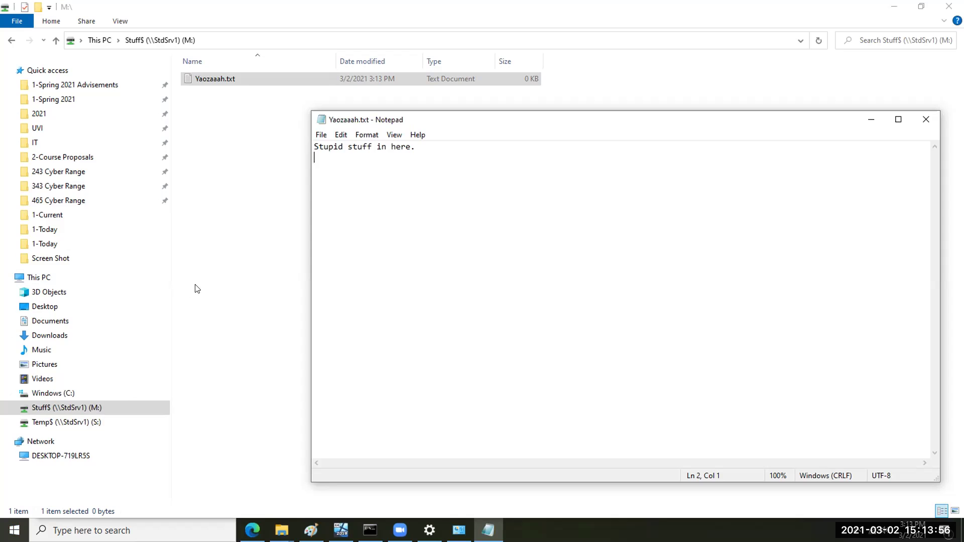
pyautogui.click(926, 119)
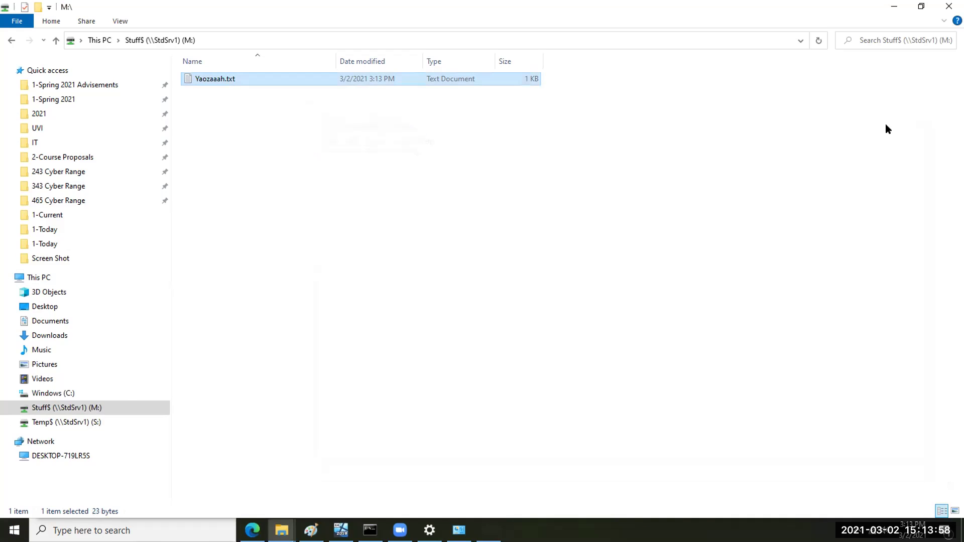
pyautogui.click(949, 6)
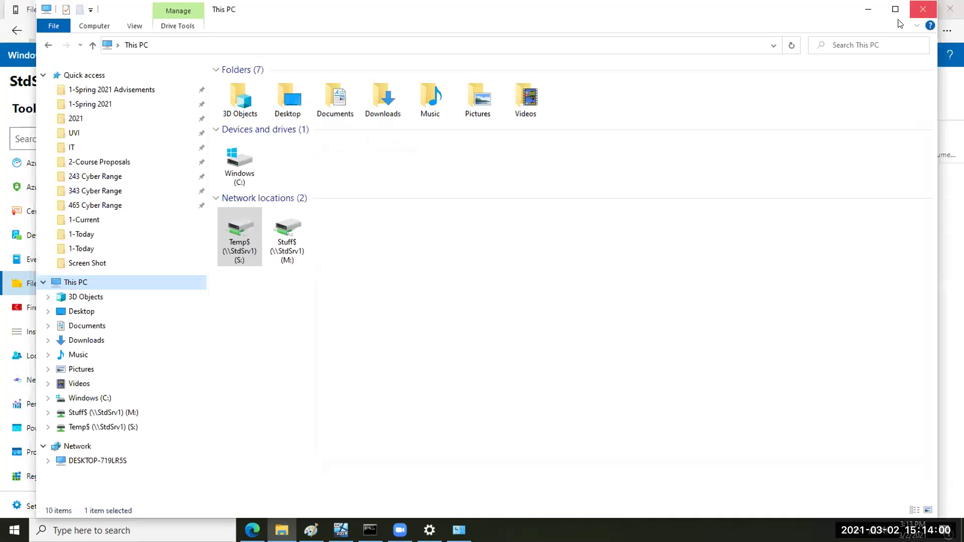
pyautogui.click(925, 10)
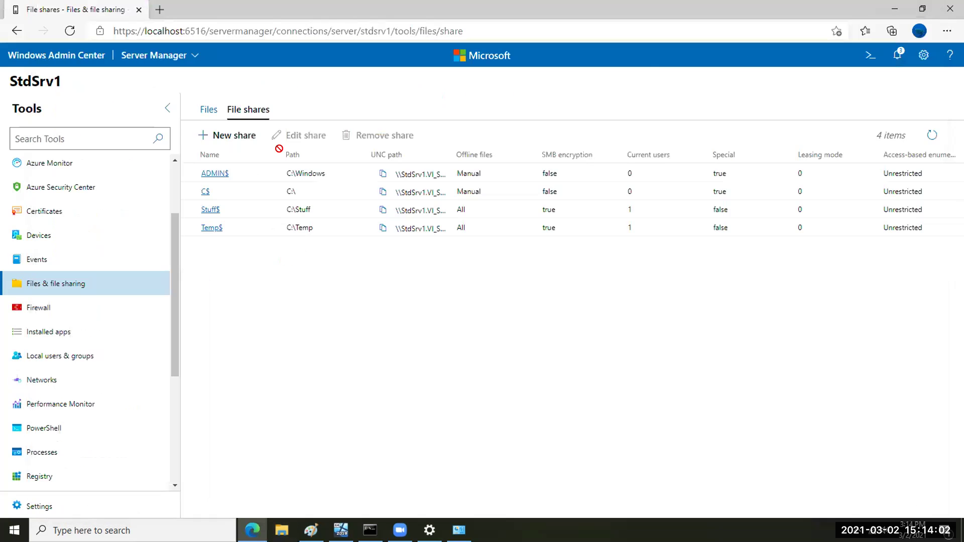
# Switch to the ServerCore virtual machine, list the contents of C:\Stuff with dir, and highlight Yaozaaah.txt.
pyautogui.click(341, 530)
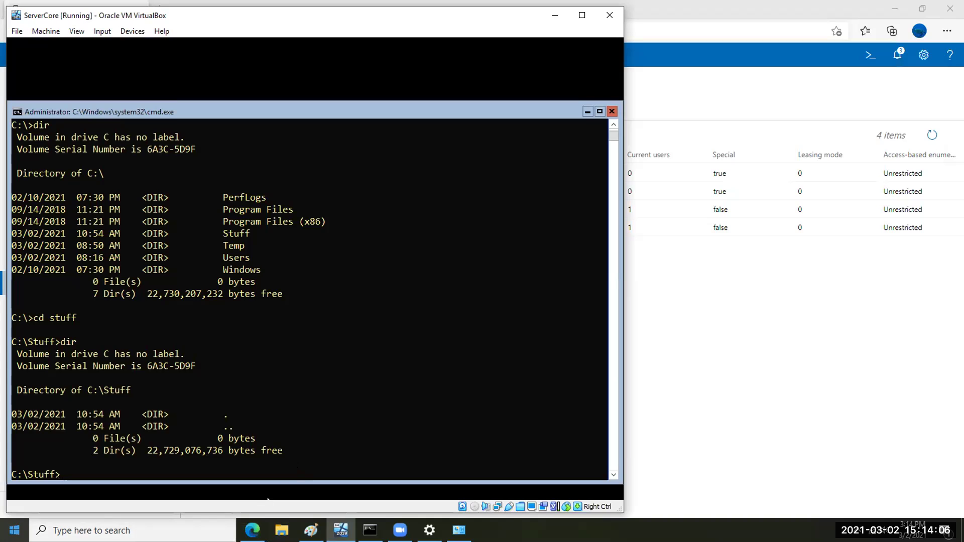
pyautogui.write('dir')
pyautogui.press('Return')
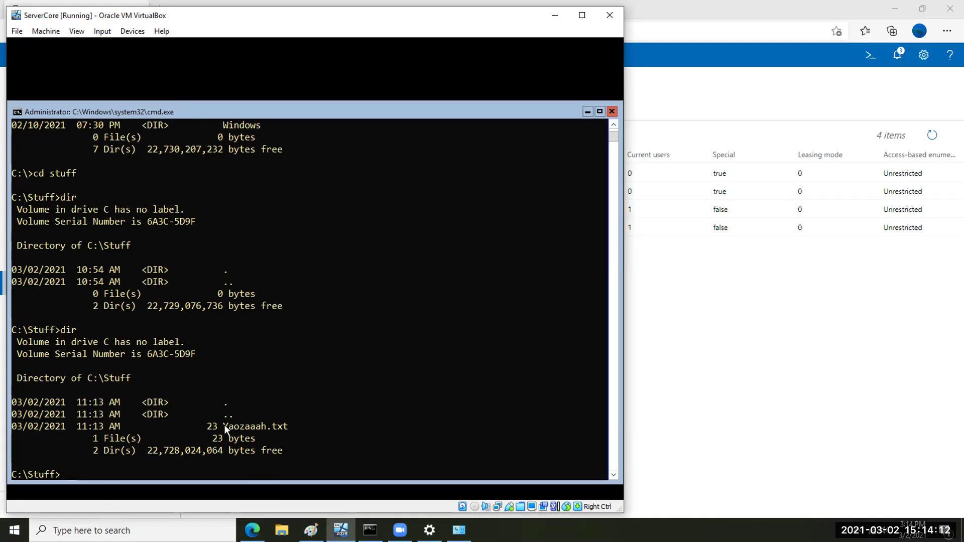
pyautogui.moveTo(223, 427); pyautogui.dragTo(286, 426)
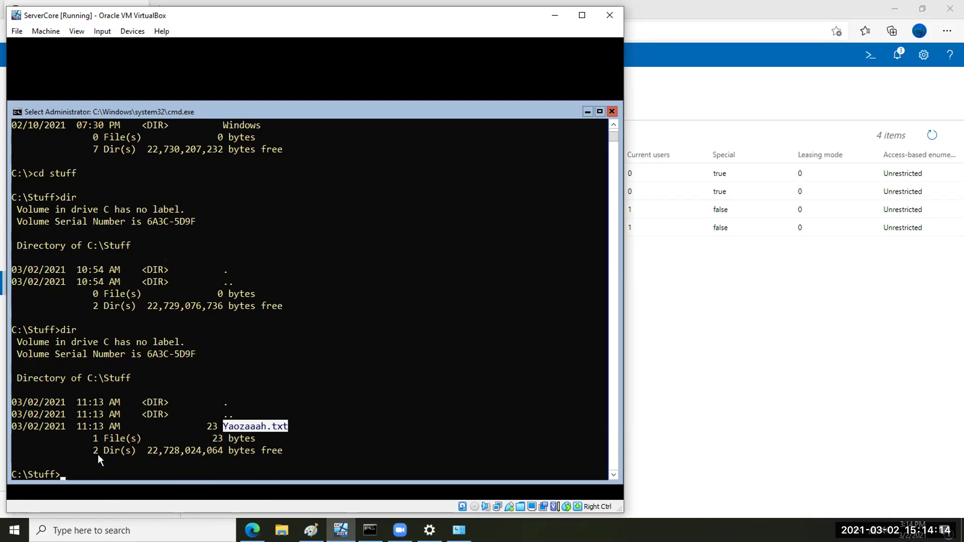
# Display the contents of Yaozaaah.txt in C:\Stuff with the more command.
pyautogui.write('more Yao')
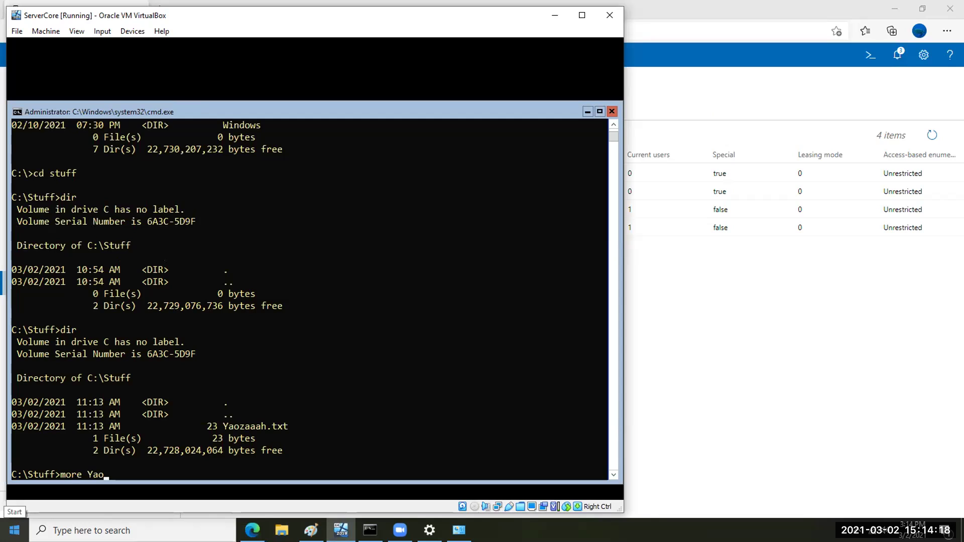
pyautogui.write('zaaah.txt')
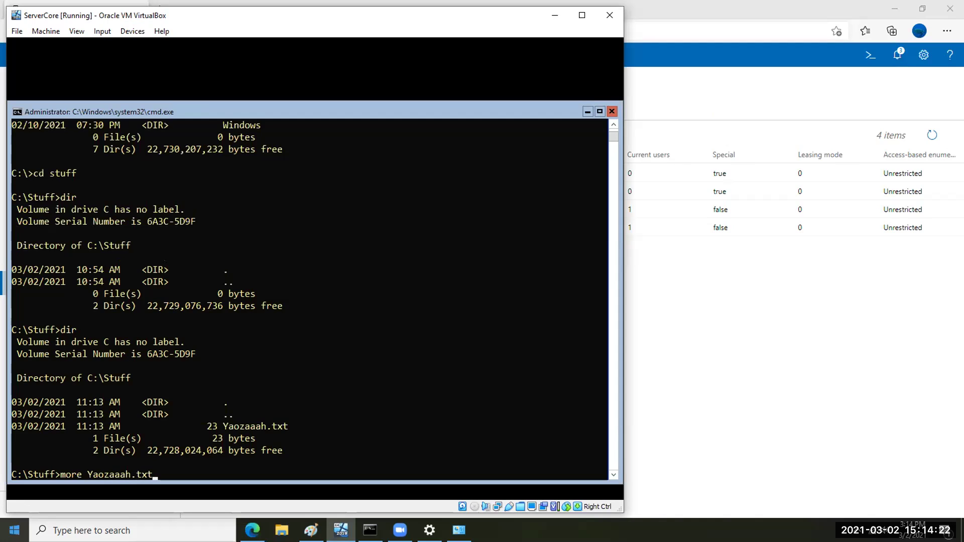
pyautogui.press('Return')
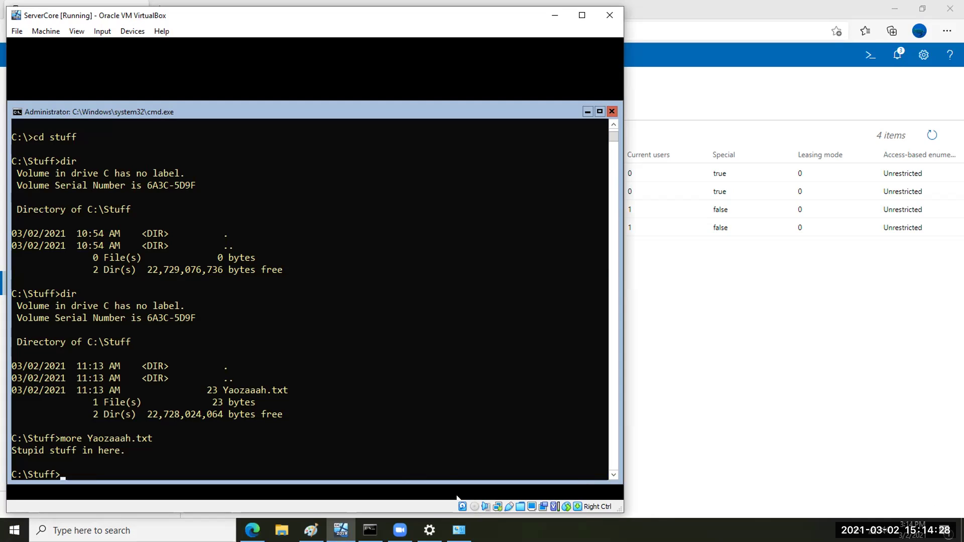
# Switch to Windows Admin Center and show the Roles & features list for StdSrv1.
pyautogui.click(821, 375)
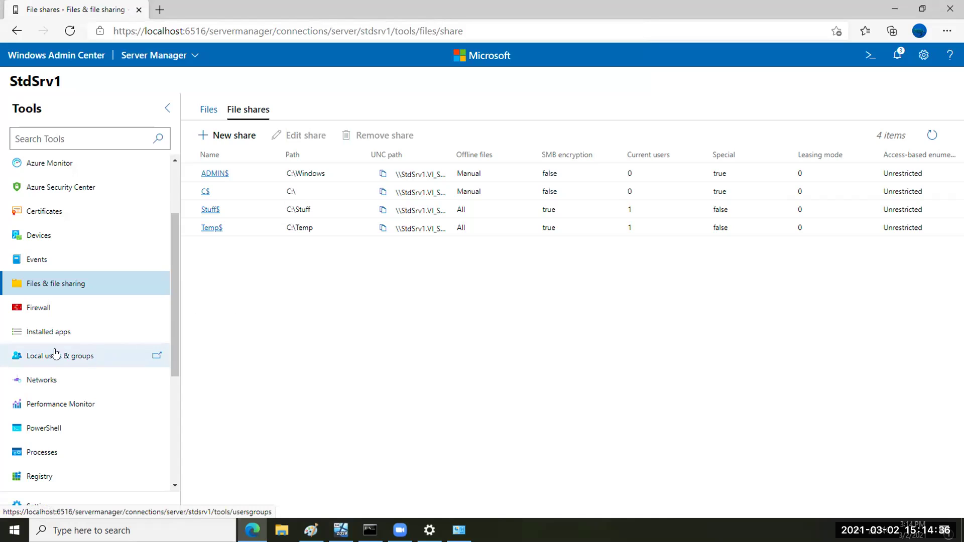
pyautogui.scroll(-3, 80, 280)
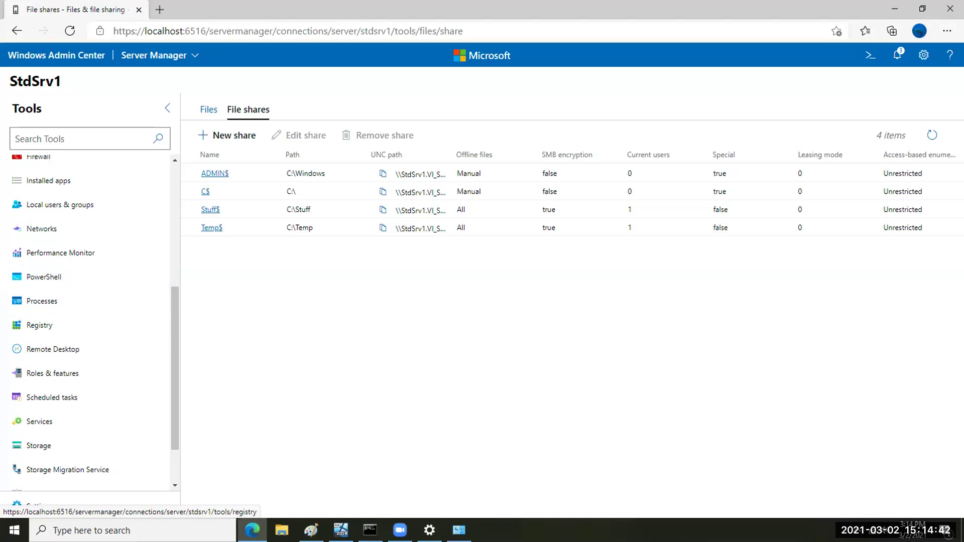
pyautogui.click(341, 530)
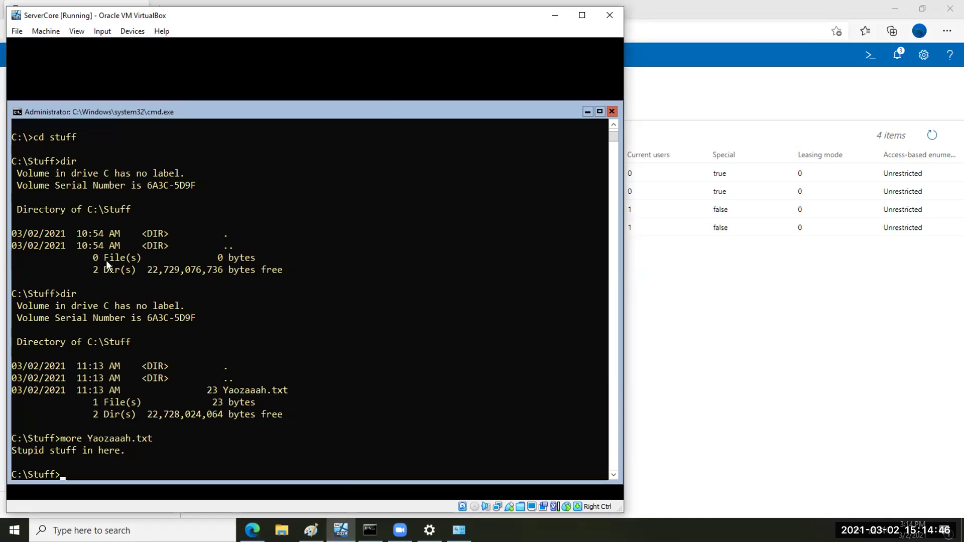
pyautogui.click(706, 374)
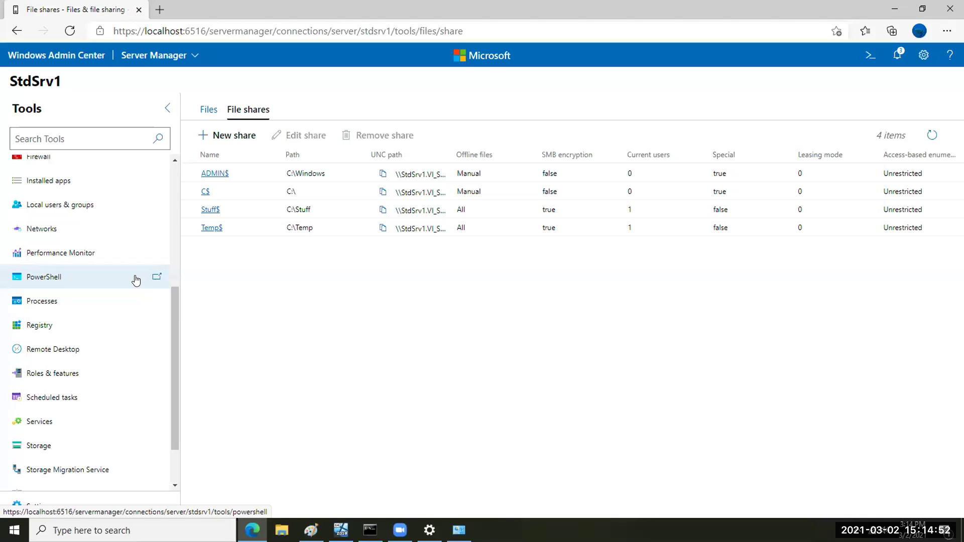
pyautogui.click(57, 372)
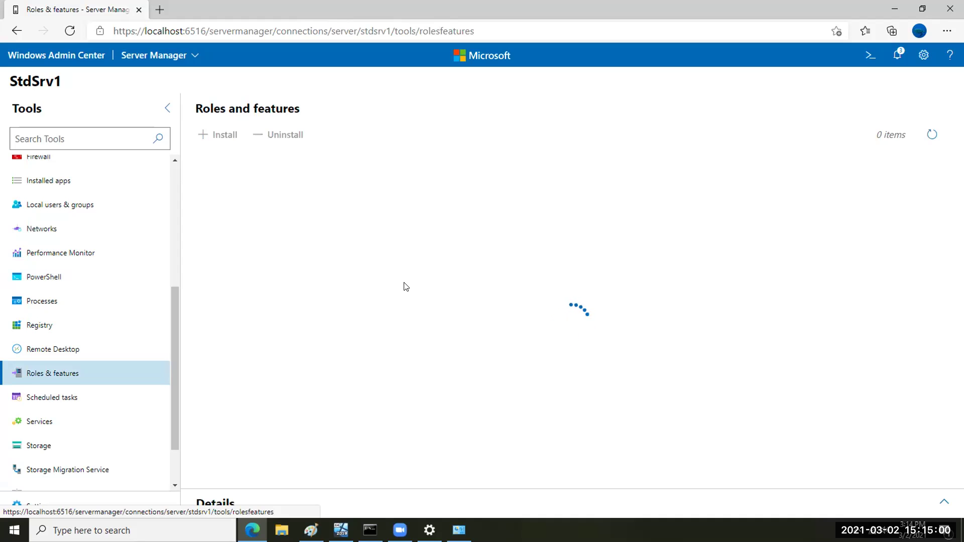
pyautogui.click(341, 530)
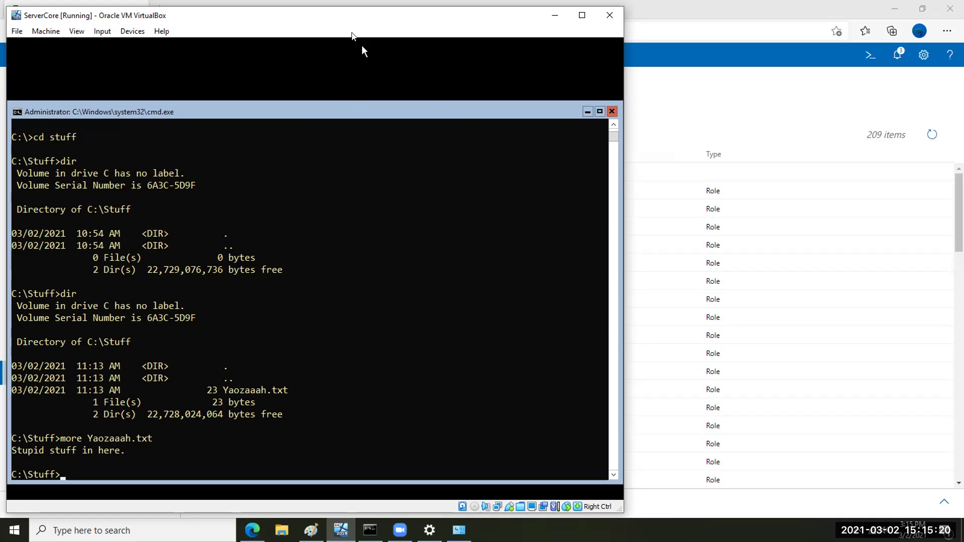
pyautogui.click(690, 100)
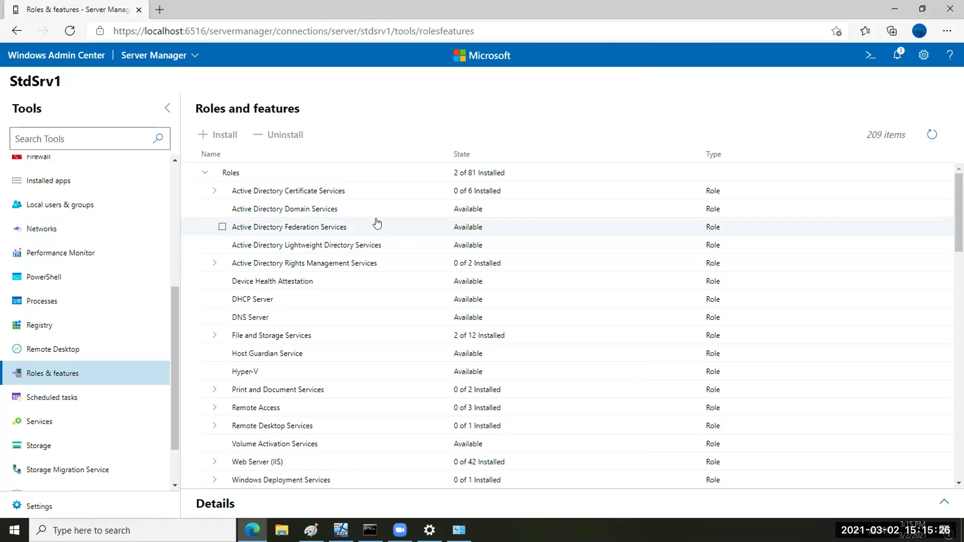
# Install the DNS Server role on StdSrv1 with automatic reboot if required.
pyautogui.click(224, 316)
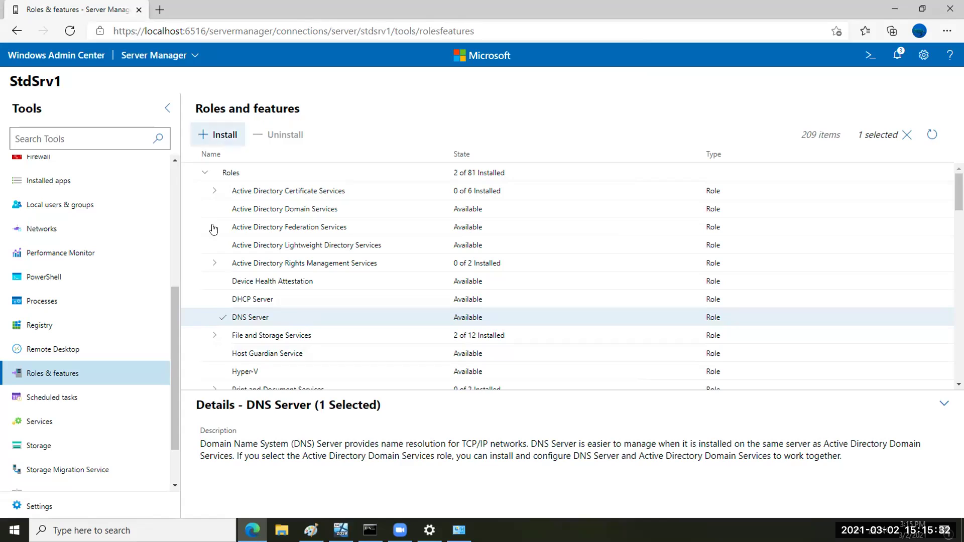
pyautogui.click(216, 138)
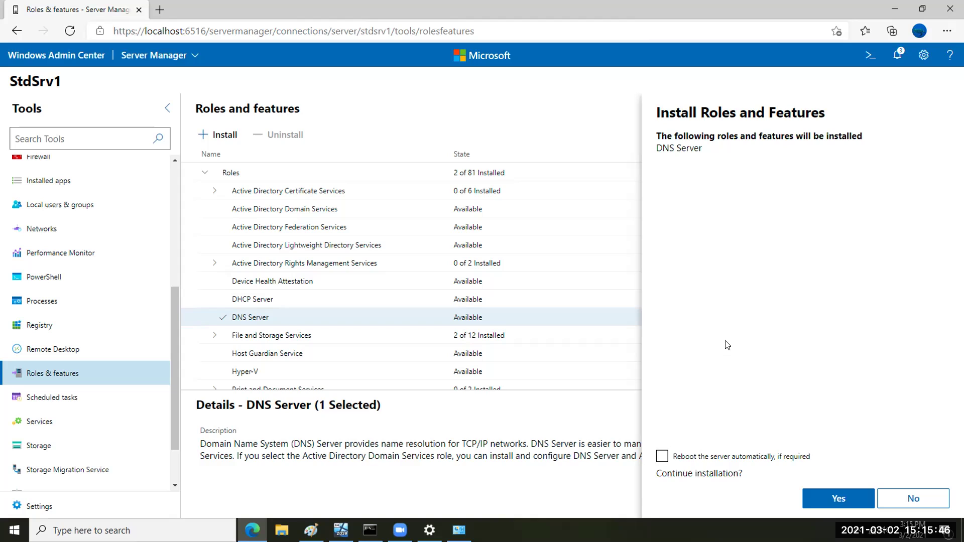
pyautogui.click(661, 457)
pyautogui.click(826, 501)
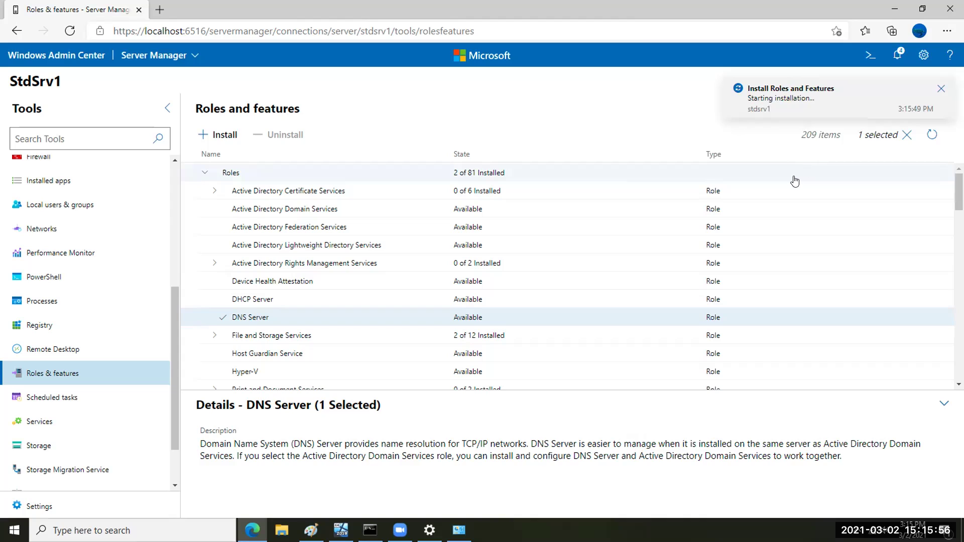
# Open the host computer's Network & Internet settings and show its network adapter list through the adapter options.
pyautogui.click(872, 530)
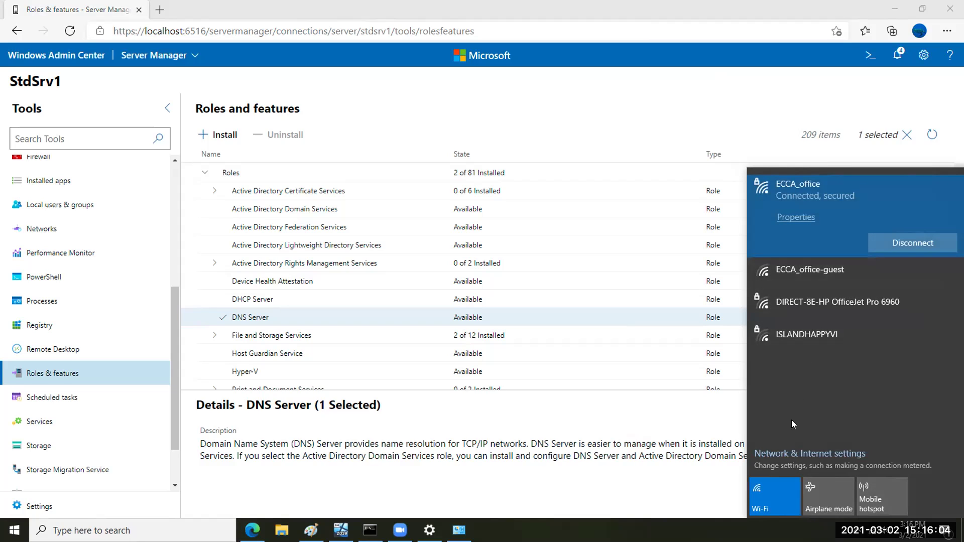
pyautogui.click(788, 455)
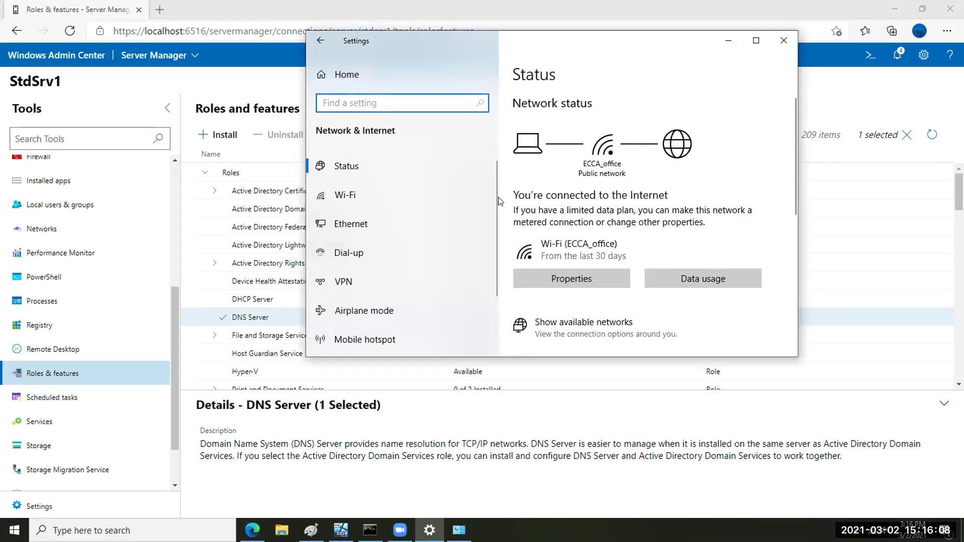
pyautogui.click(756, 40)
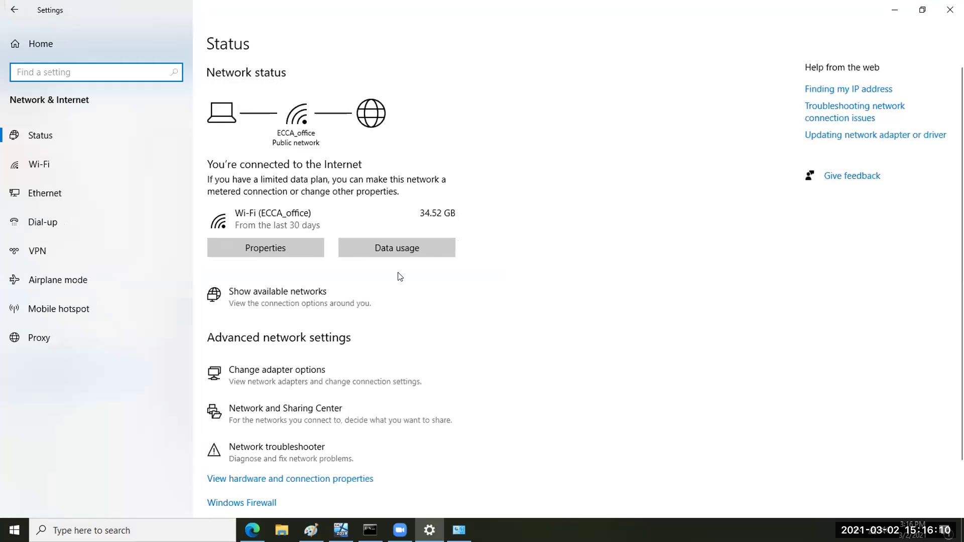
pyautogui.scroll(-2, 344, 326)
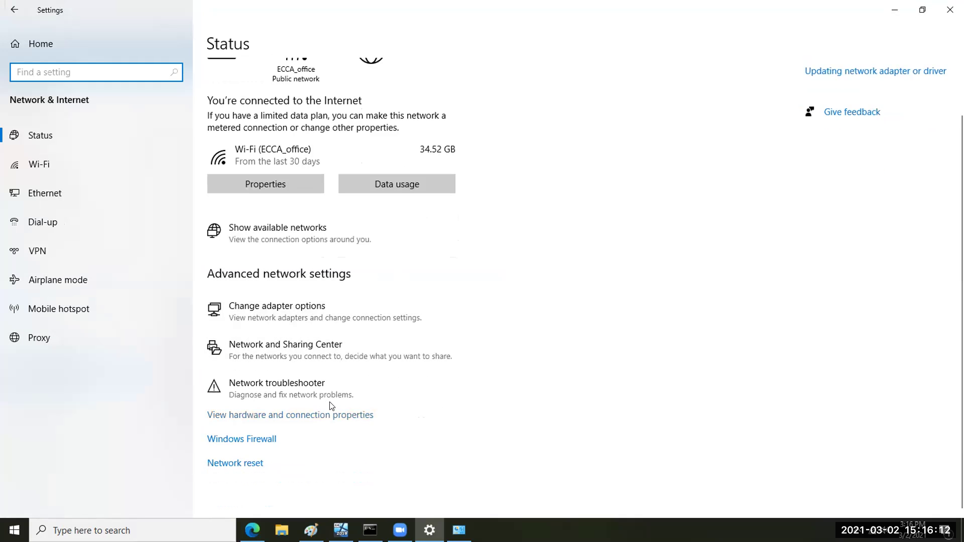
pyautogui.scroll(2, 661, 343)
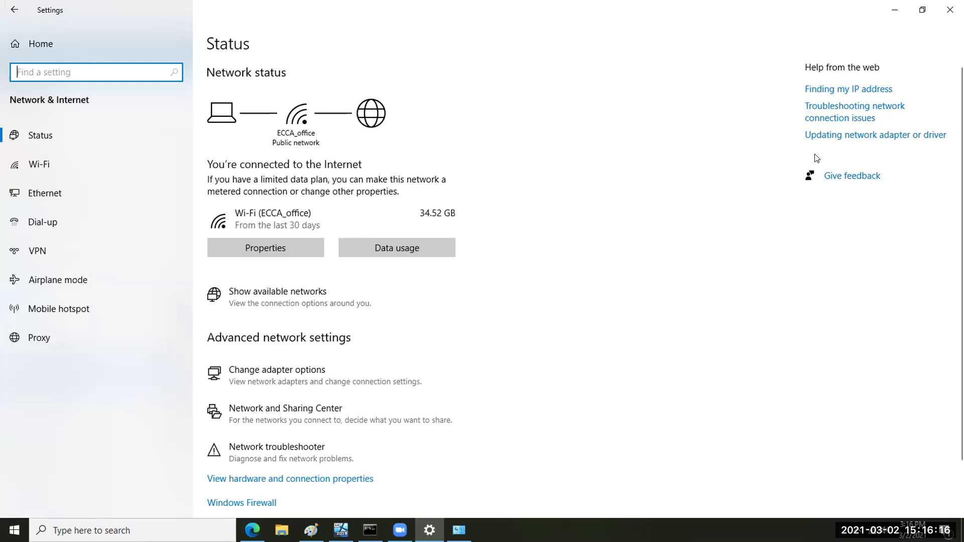
pyautogui.click(222, 373)
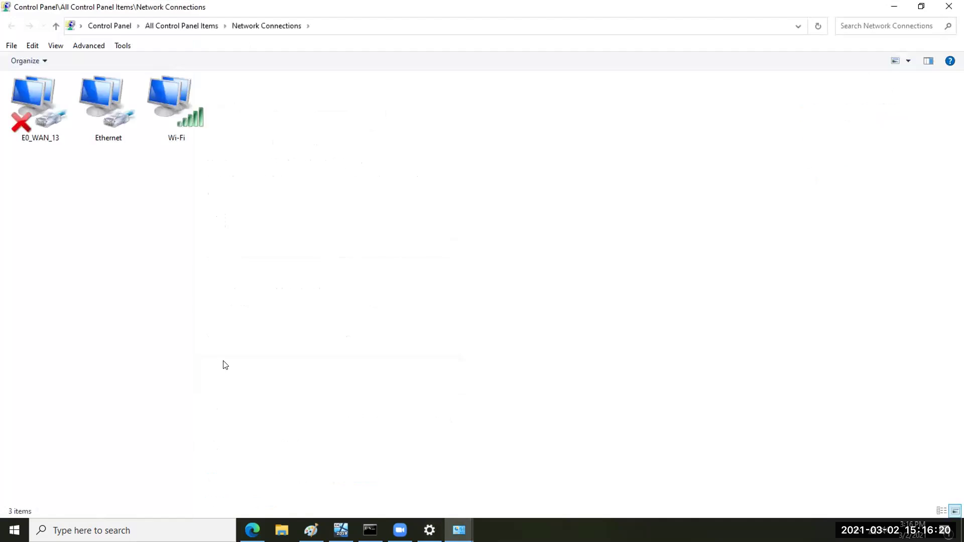
# Clear the alternate DNS server in the Wi-Fi adapter's IPv4 properties, apply the settings, and close the Wi-Fi dialogs.
pyautogui.click(182, 99)
pyautogui.doubleClick(183, 98)
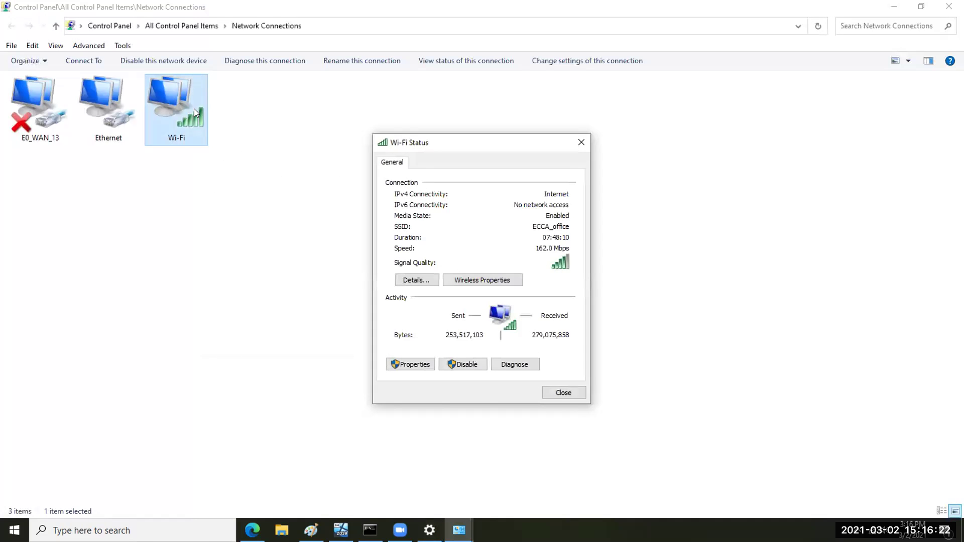
pyautogui.click(417, 364)
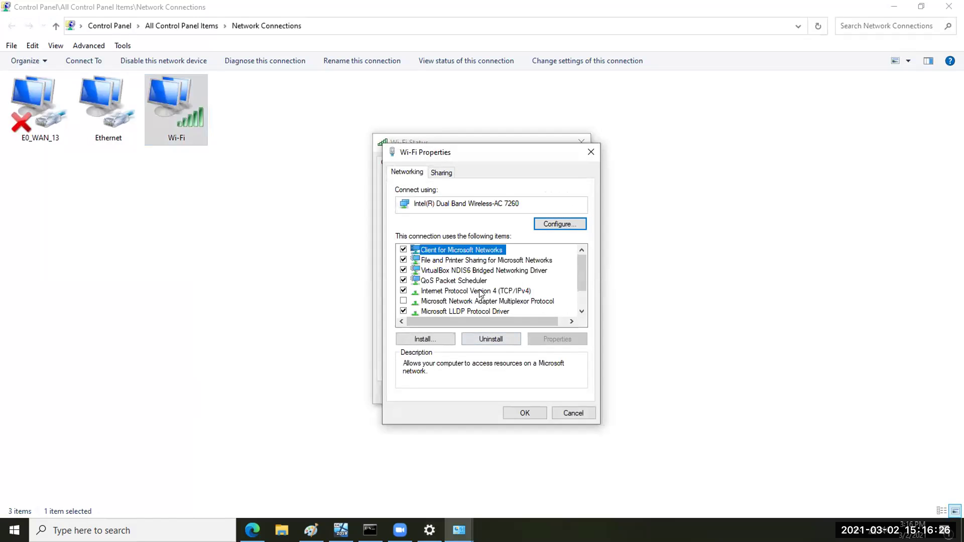
pyautogui.doubleClick(480, 293)
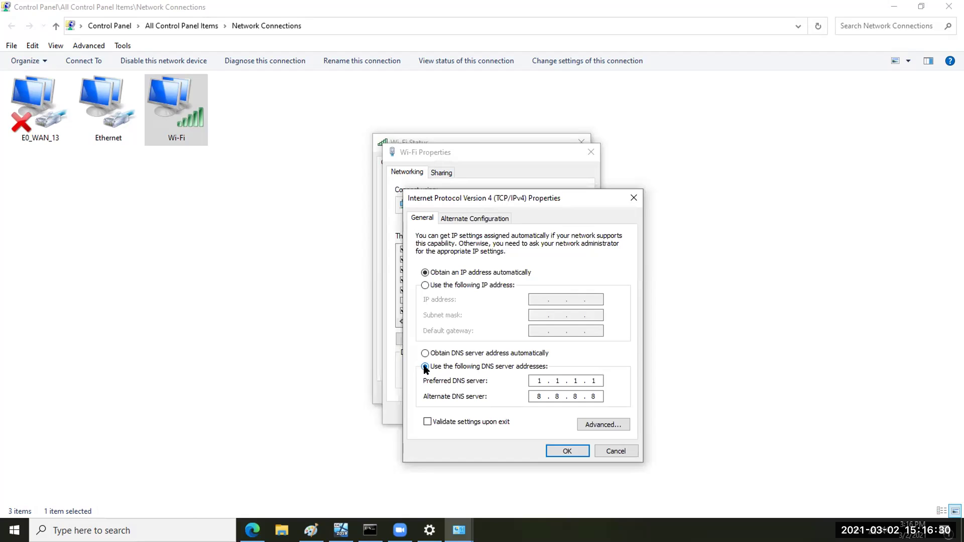
pyautogui.click(599, 395)
pyautogui.press('BackSpace')
pyautogui.press('BackSpace')
pyautogui.press('BackSpace')
pyautogui.press('BackSpace')
pyautogui.click(568, 452)
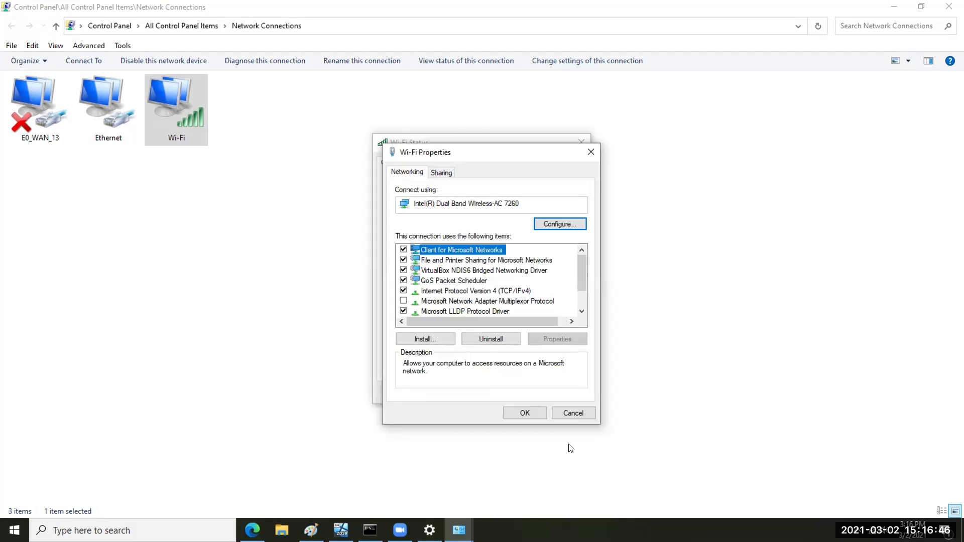
pyautogui.click(525, 411)
pyautogui.click(548, 392)
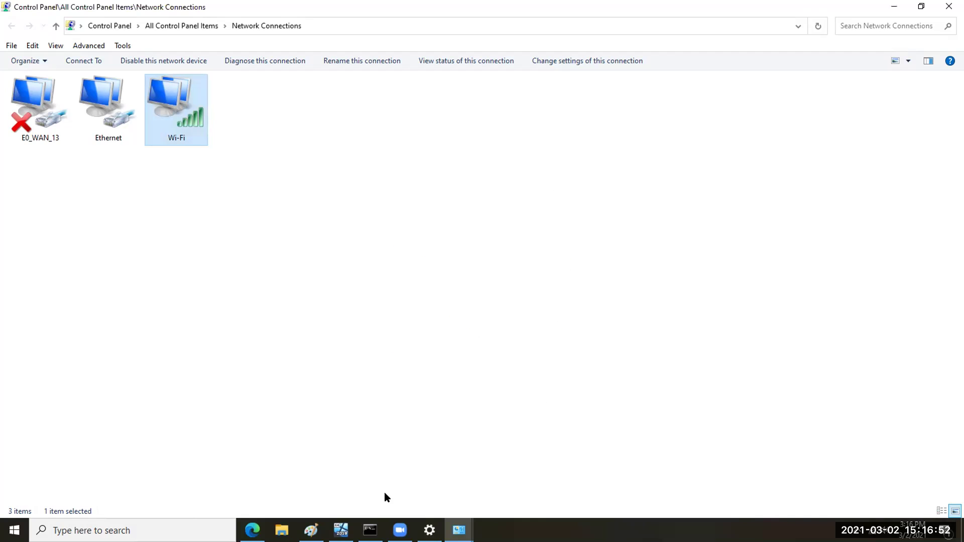
# Switch to the host's Command Prompt and flush the DNS resolver cache with ipconfig /flushdns.
pyautogui.click(370, 530)
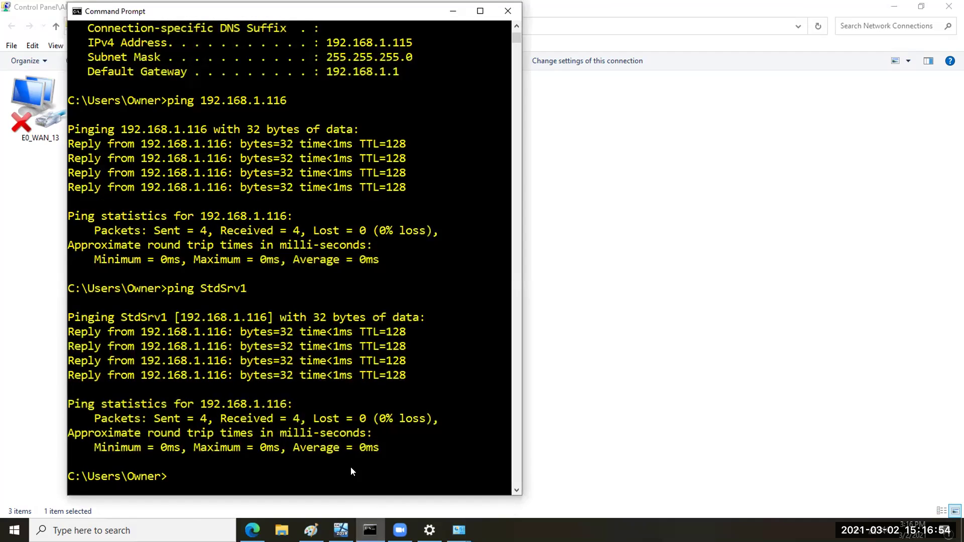
pyautogui.write('ip')
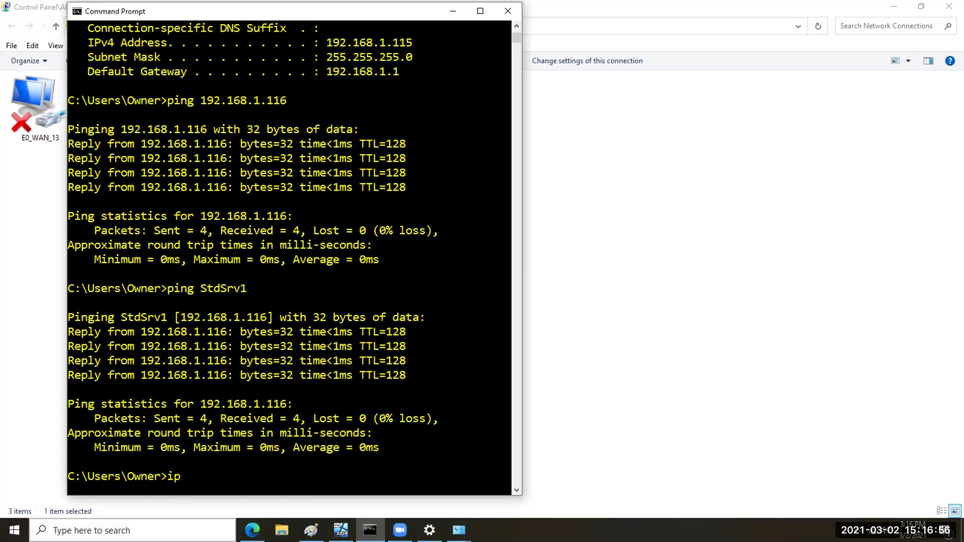
pyautogui.write('config /flushdns')
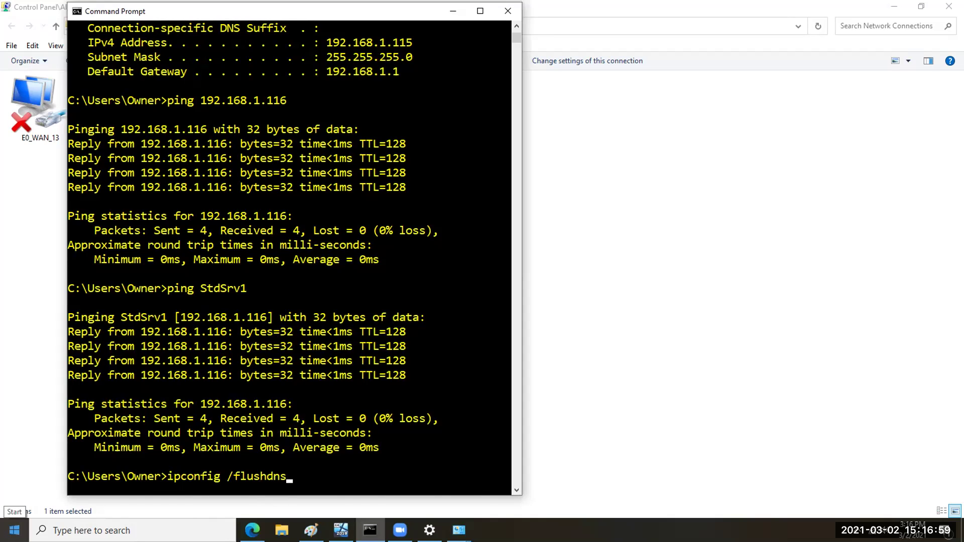
pyautogui.press('Return')
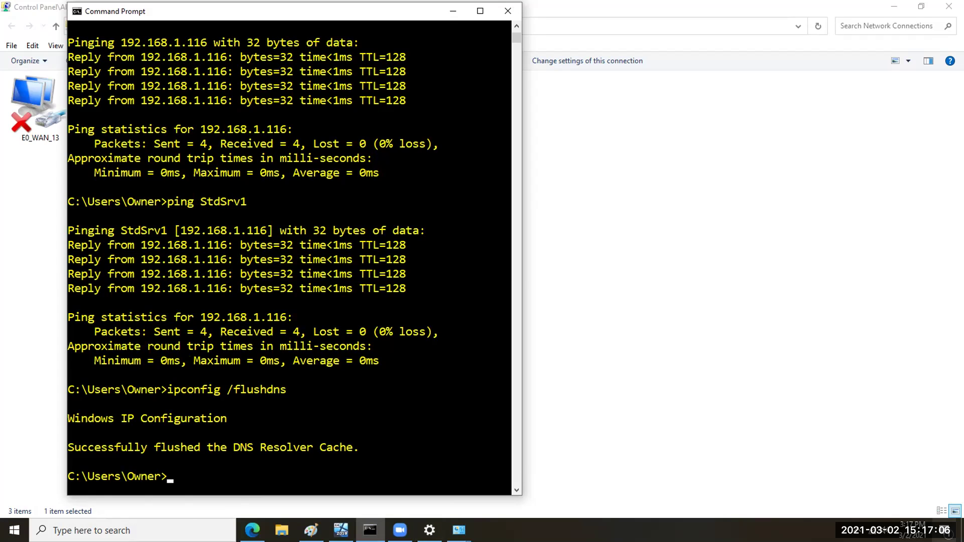
# Show the desktop, open Google Chrome to test loading uvi.edu, close the second tab, and select the page address.
pyautogui.press('super+d')
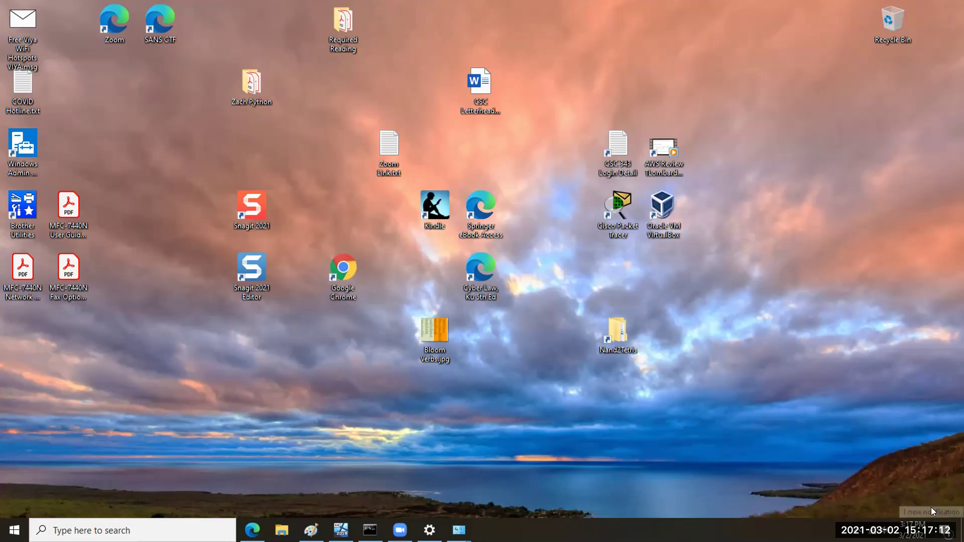
pyautogui.click(340, 271)
pyautogui.doubleClick(340, 270)
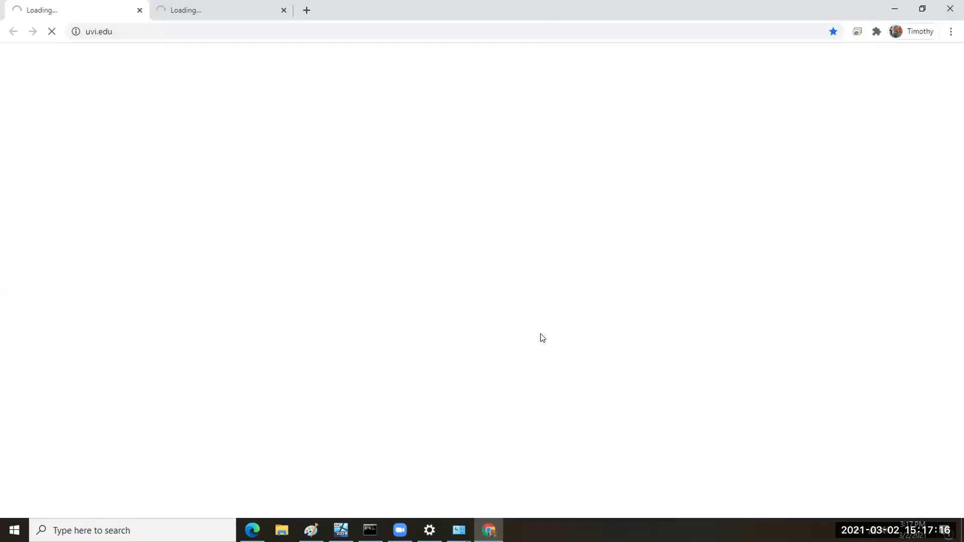
pyautogui.click(284, 10)
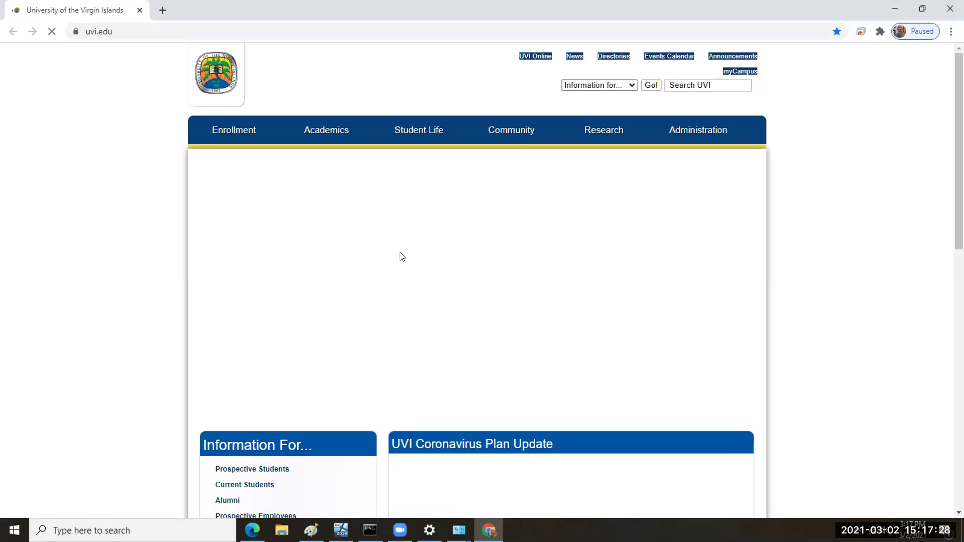
pyautogui.click(201, 30)
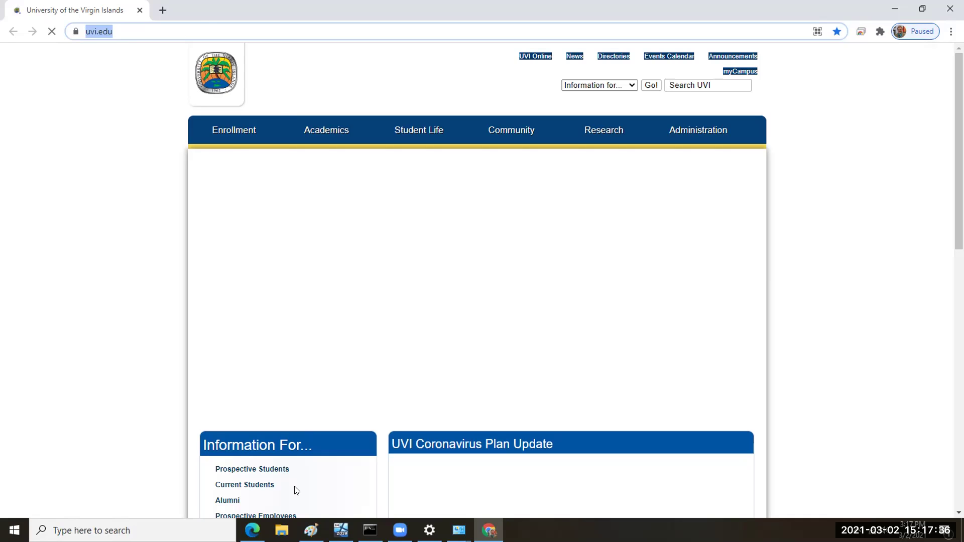
# Switch to the host's Command Prompt and ping google.com to test name resolution.
pyautogui.click(369, 530)
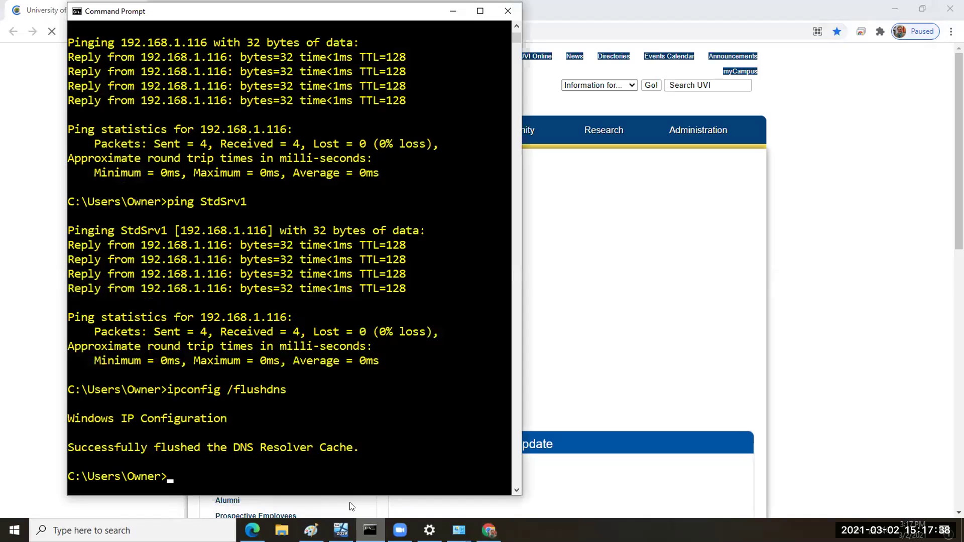
pyautogui.click(329, 476)
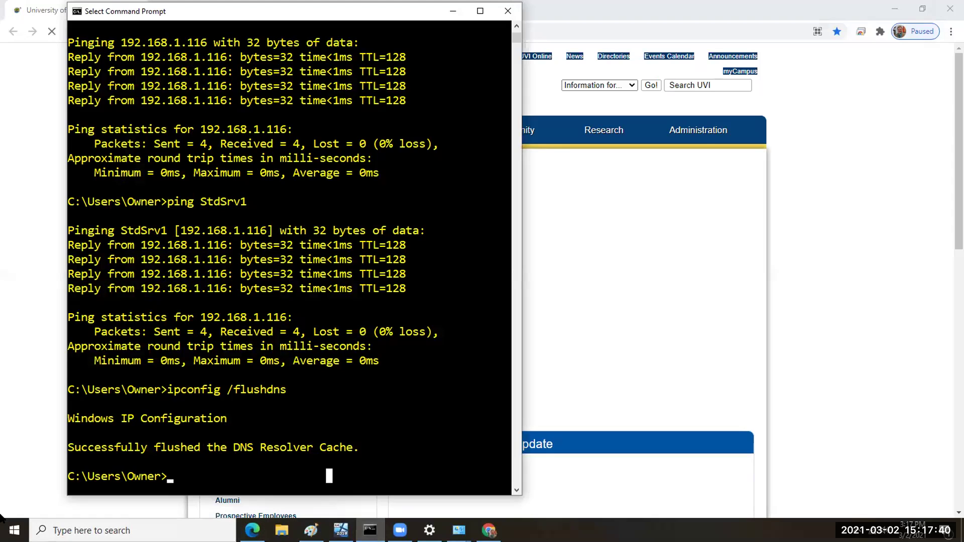
pyautogui.write('ping g')
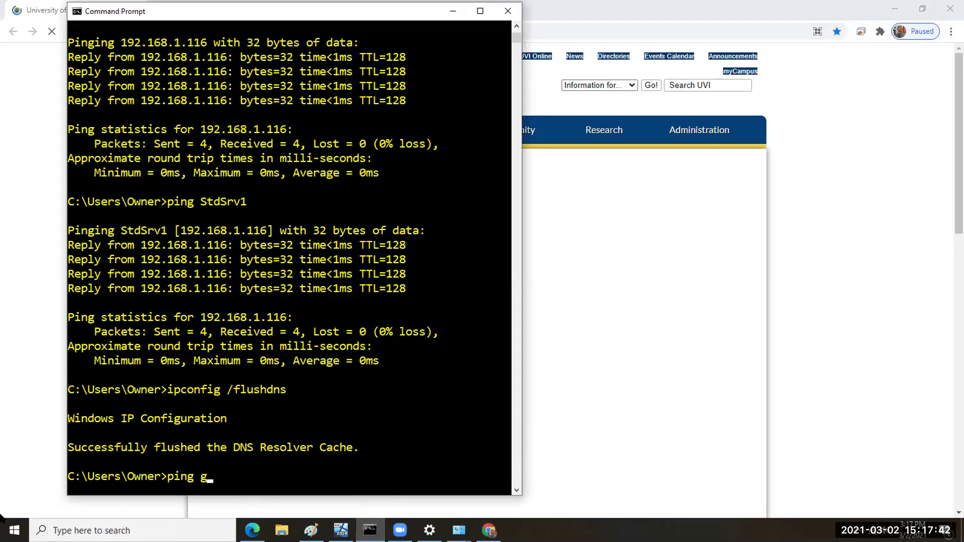
pyautogui.write('oogle.com')
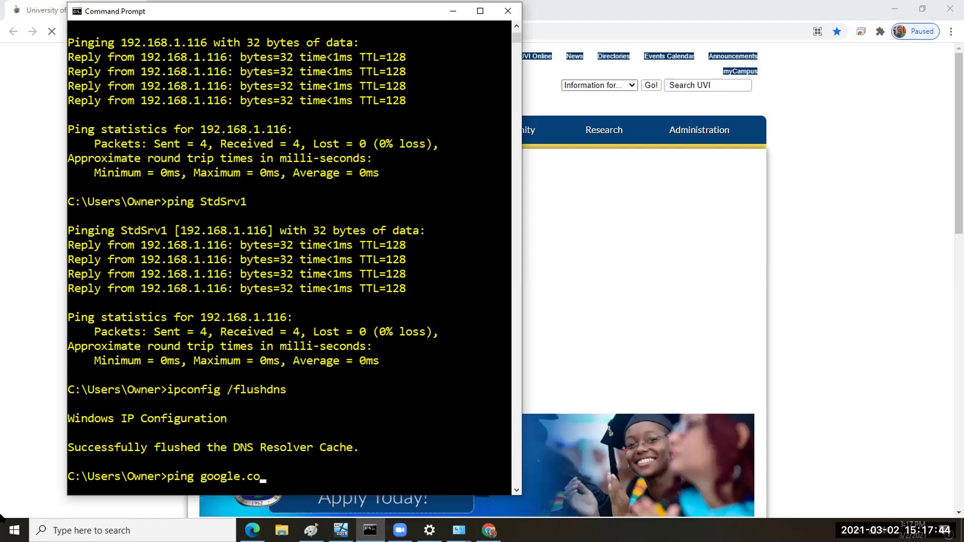
pyautogui.press('Return')
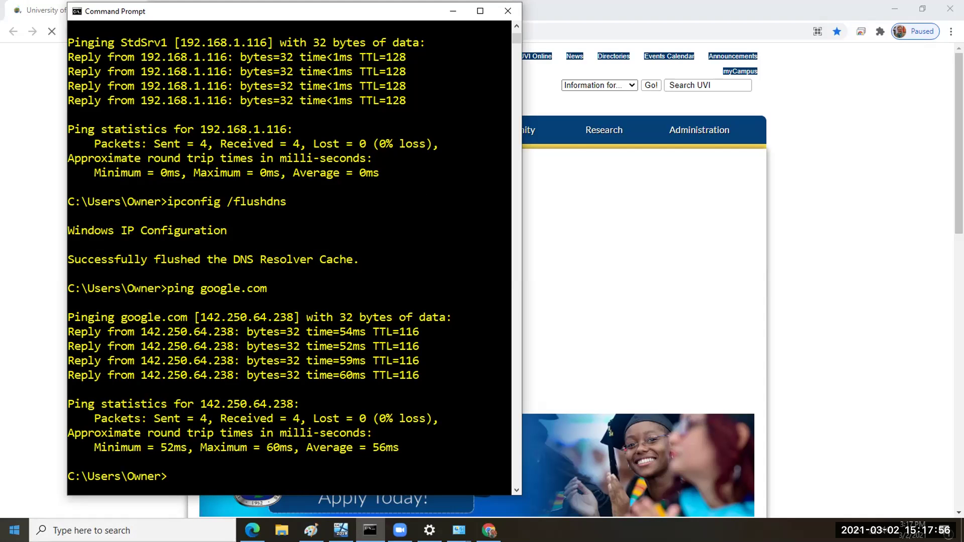
# Flush the DNS resolver cache again with ipconfig /flushdns and return to the uvi.edu page in Chrome.
pyautogui.press('Up')
pyautogui.press('Up')
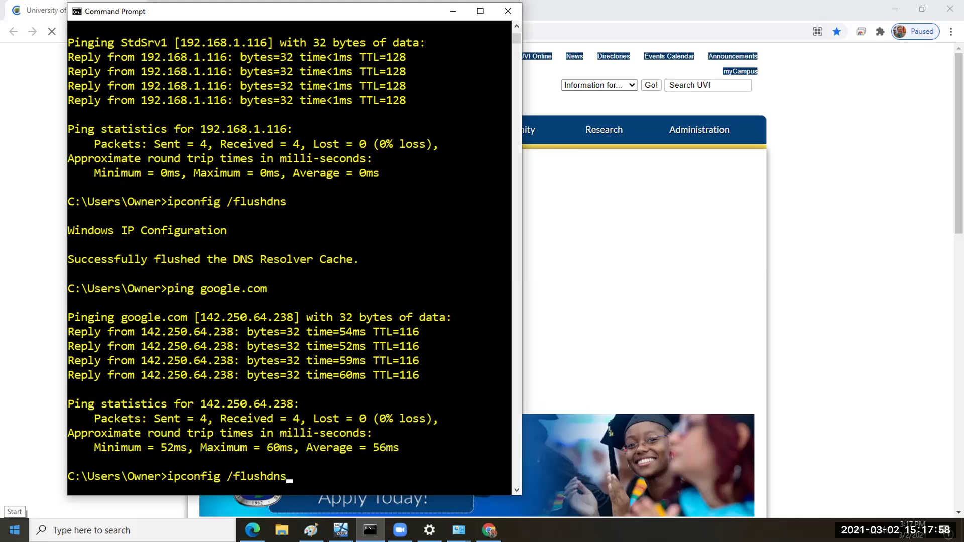
pyautogui.press('Return')
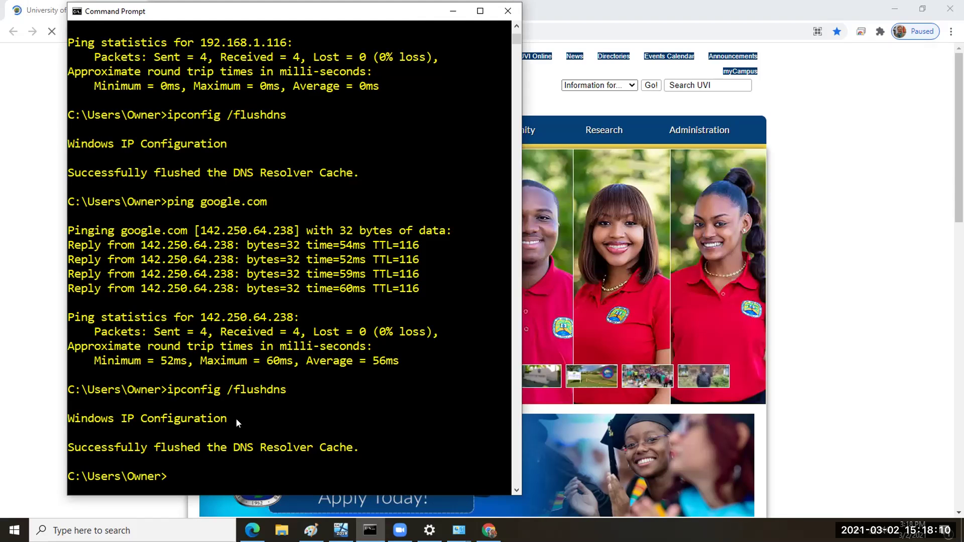
pyautogui.click(823, 327)
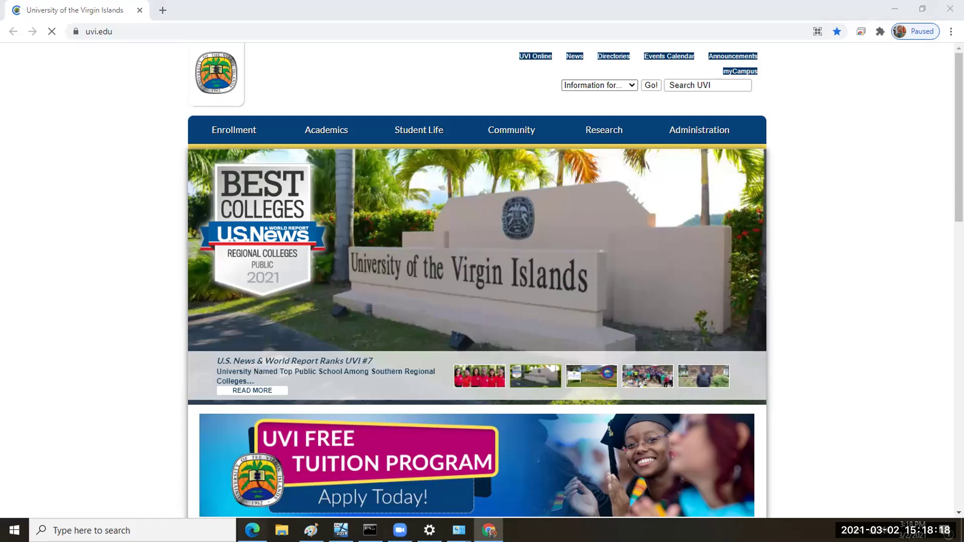
# Switch to Windows Admin Center in Edge and look through the list of tools for StdSrv1.
pyautogui.click(252, 530)
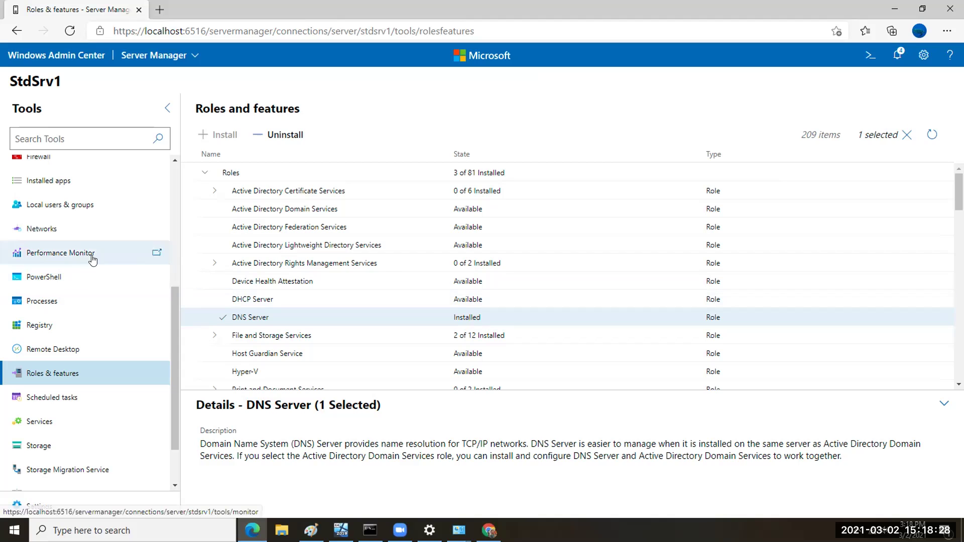
pyautogui.scroll(-1, 95, 249)
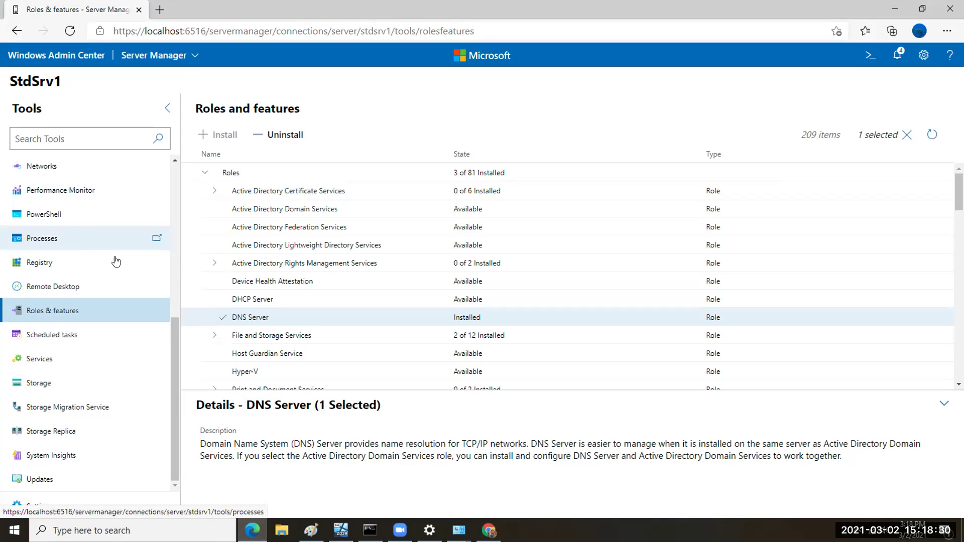
pyautogui.scroll(4, 113, 261)
pyautogui.scroll(1, 120, 271)
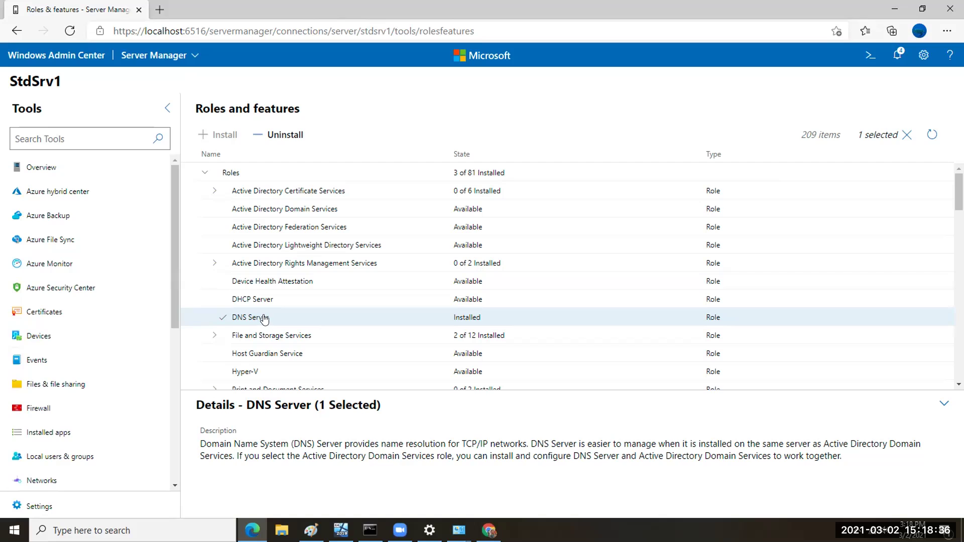
# In the Wi-Fi adapter's IPv4 properties, use manual DNS server addresses with 192.168.1.116 as the preferred DNS server.
pyautogui.moveTo(459, 531)
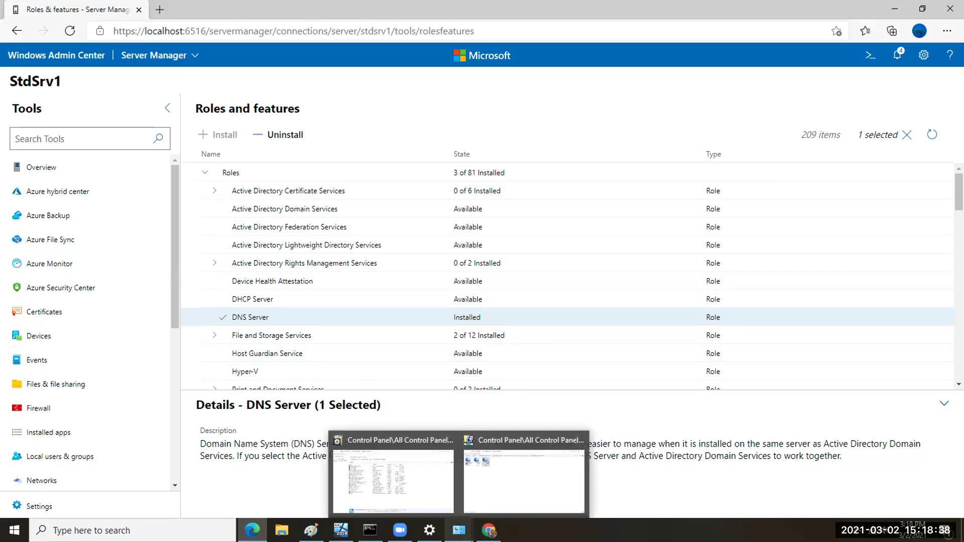
pyautogui.click(430, 530)
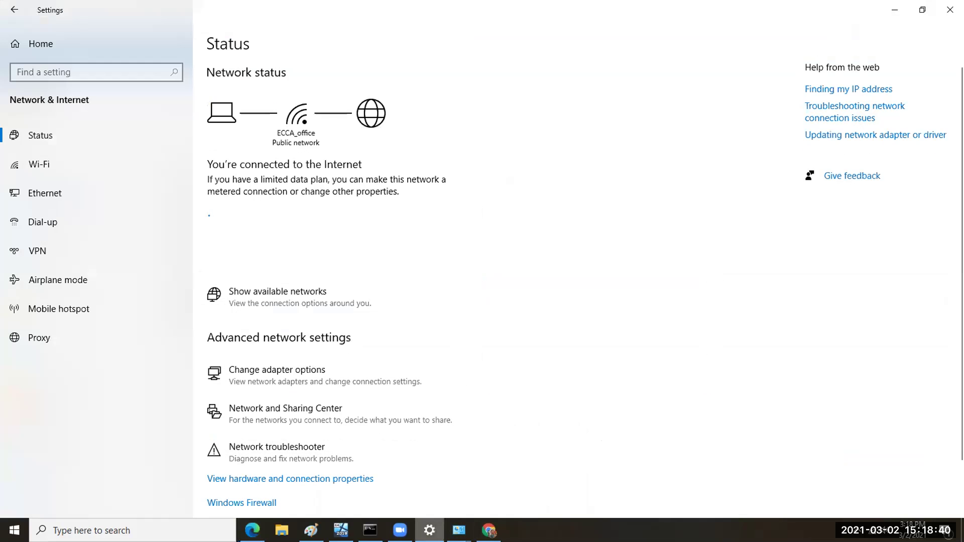
pyautogui.moveTo(459, 531)
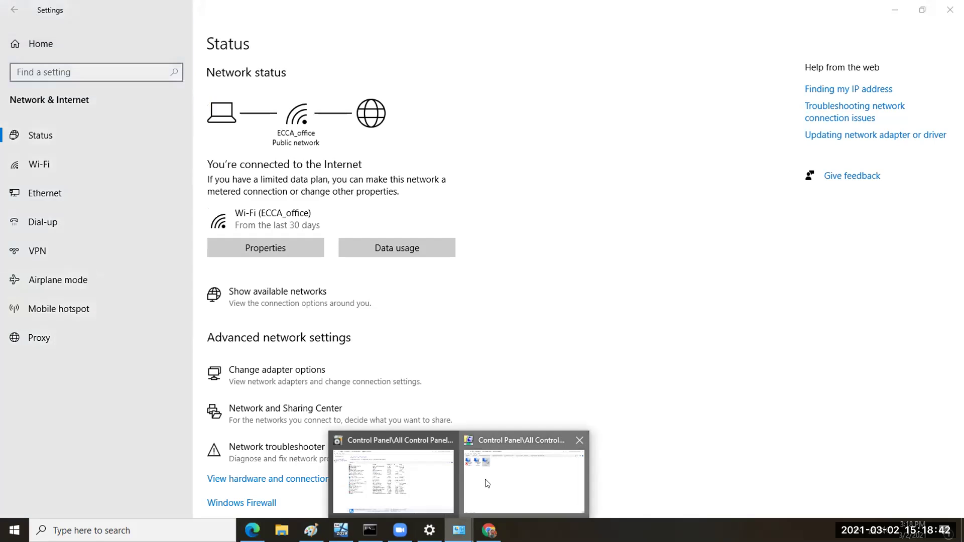
pyautogui.click(489, 492)
pyautogui.doubleClick(198, 112)
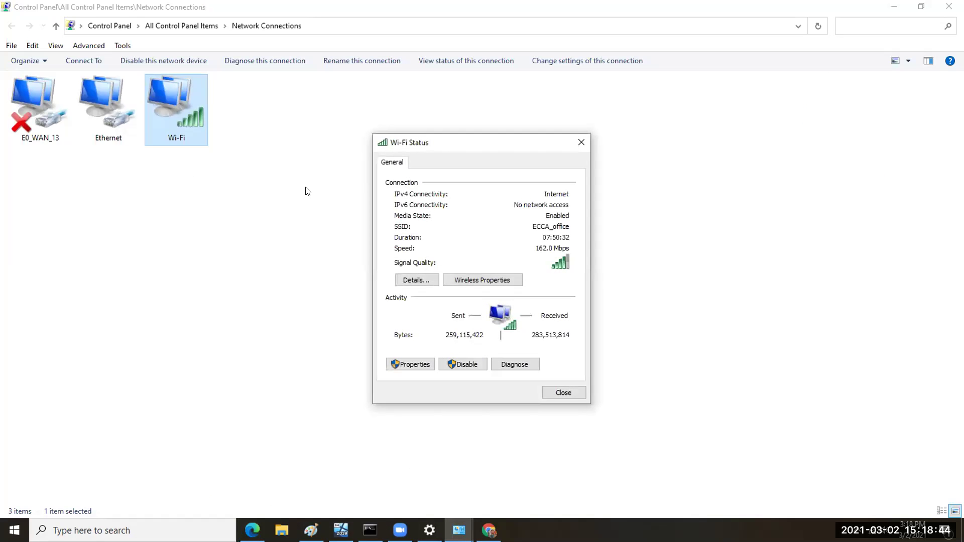
pyautogui.click(409, 364)
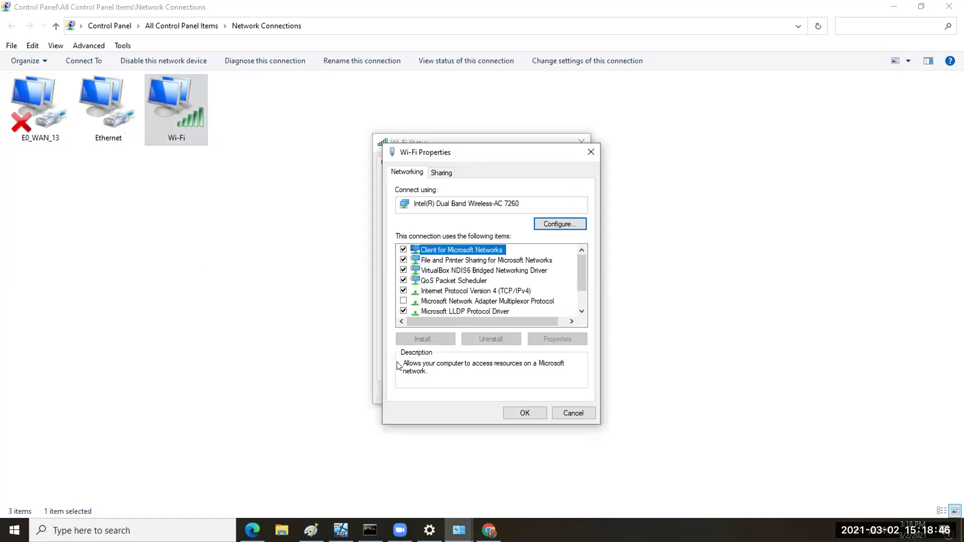
pyautogui.doubleClick(472, 291)
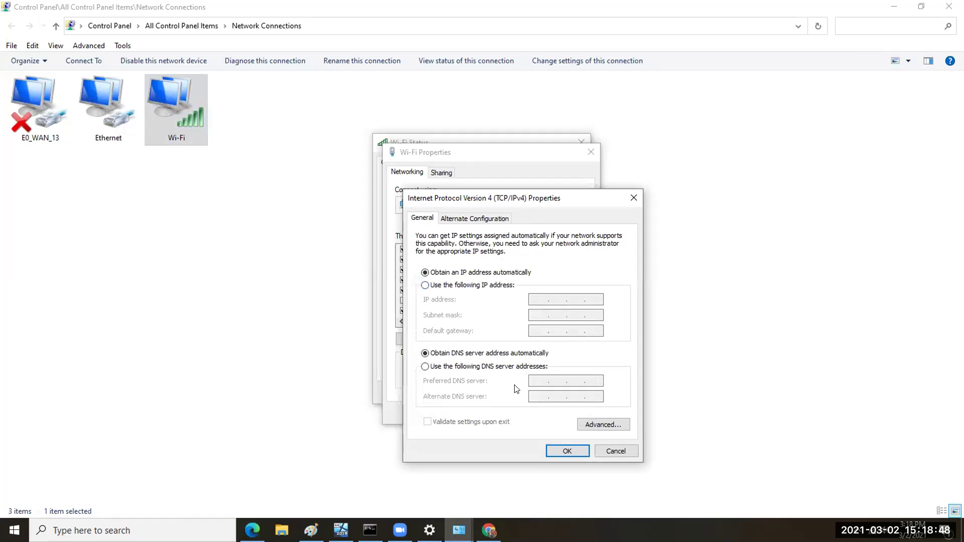
pyautogui.click(522, 367)
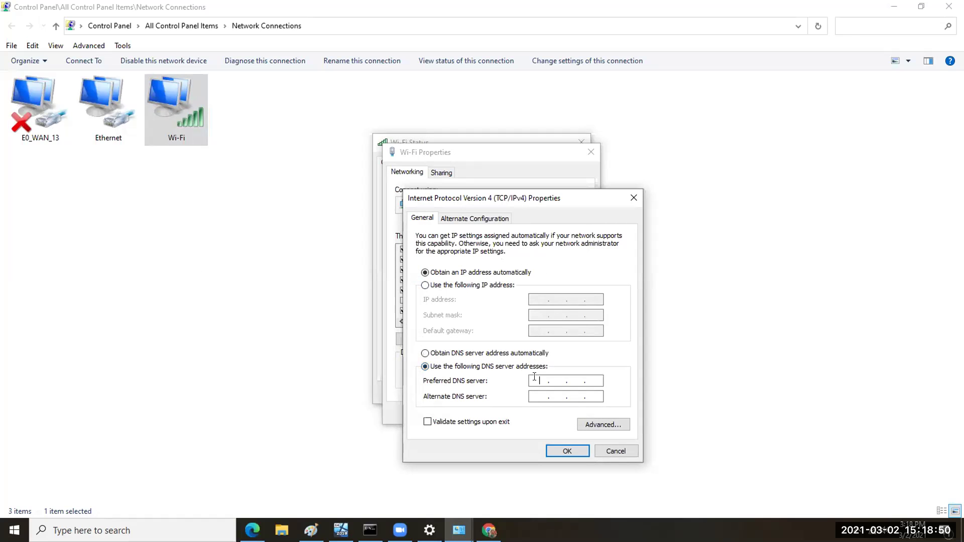
pyautogui.write('192 . 168 . 1 . 116')
pyautogui.click(567, 450)
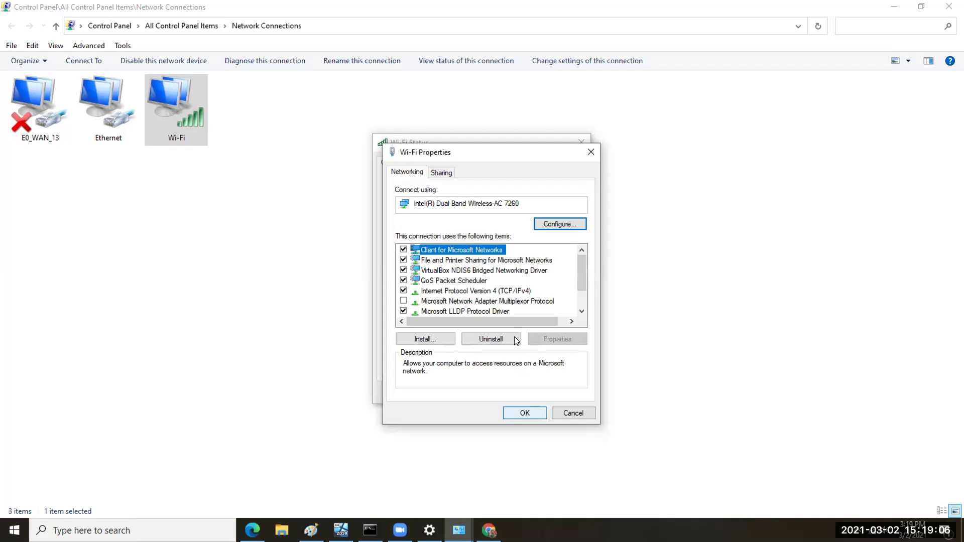
# Reopen the Wi-Fi adapter's IPv4 properties to check the preferred DNS server, accept the settings, and close the Wi-Fi dialogs.
pyautogui.click(487, 291)
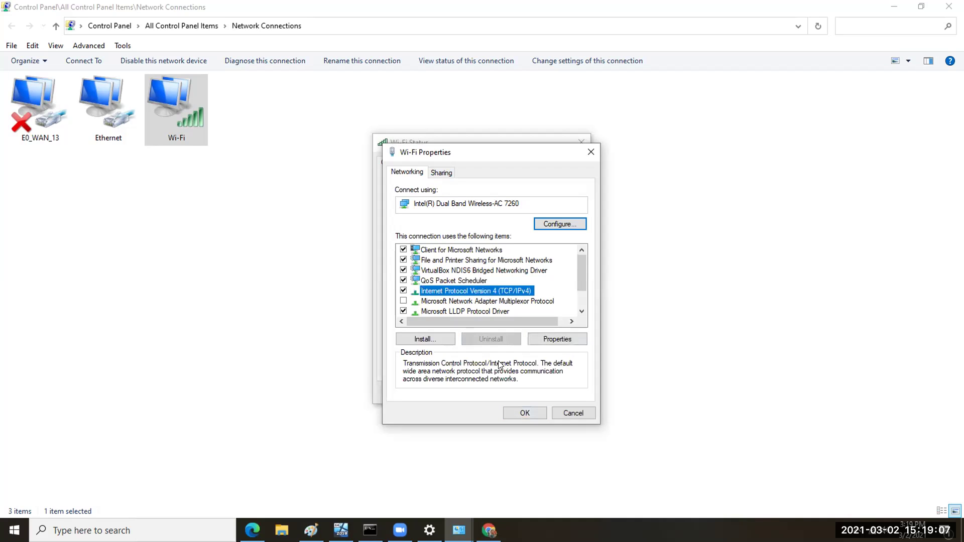
pyautogui.doubleClick(483, 291)
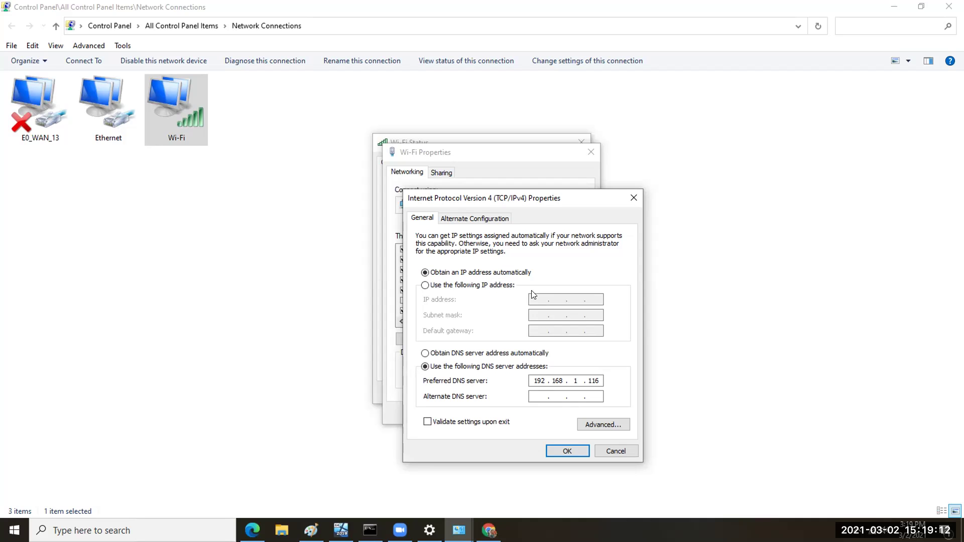
pyautogui.click(567, 450)
pyautogui.click(526, 412)
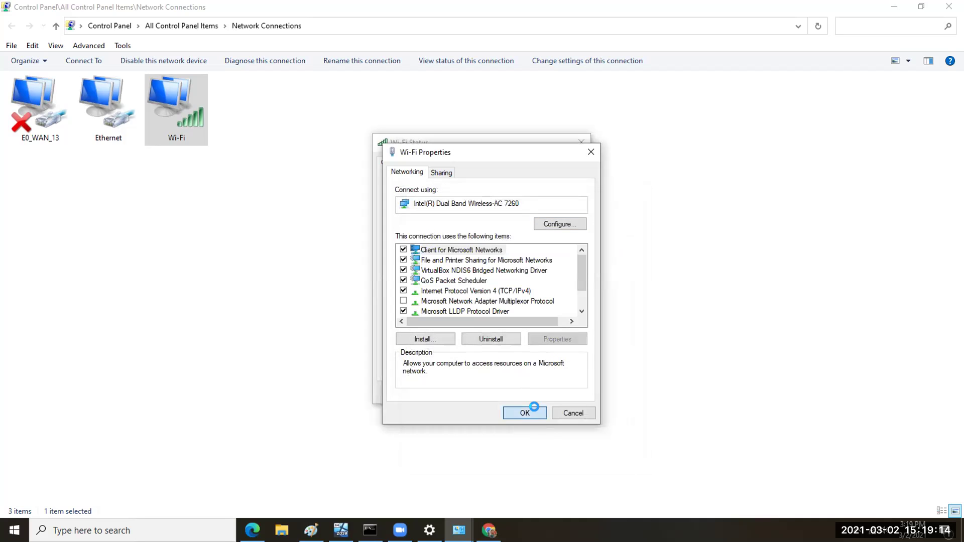
pyautogui.click(565, 392)
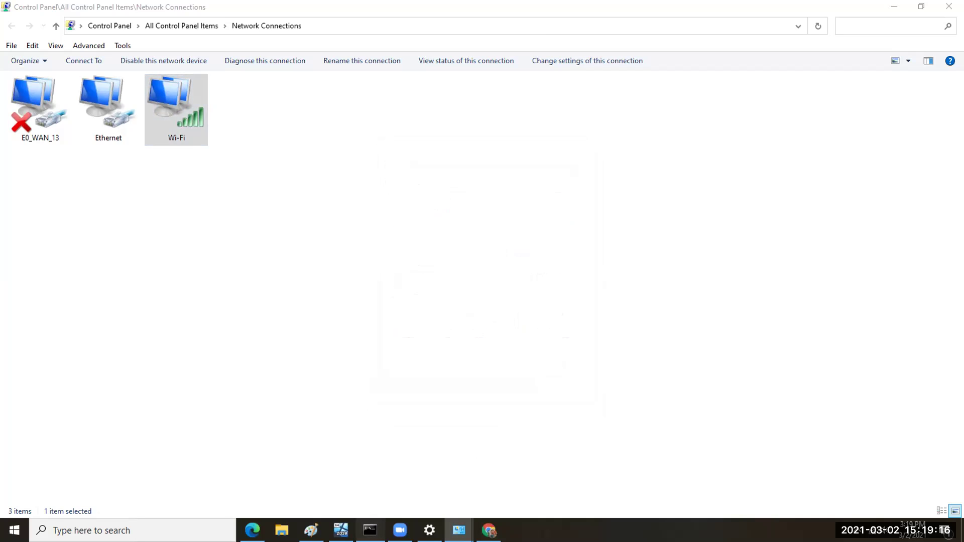
# In the host's Command Prompt, flush the DNS resolver cache with ipconfig /flushdns and renew the IP configuration with ipconfig /renew.
pyautogui.click(371, 531)
pyautogui.press('Up')
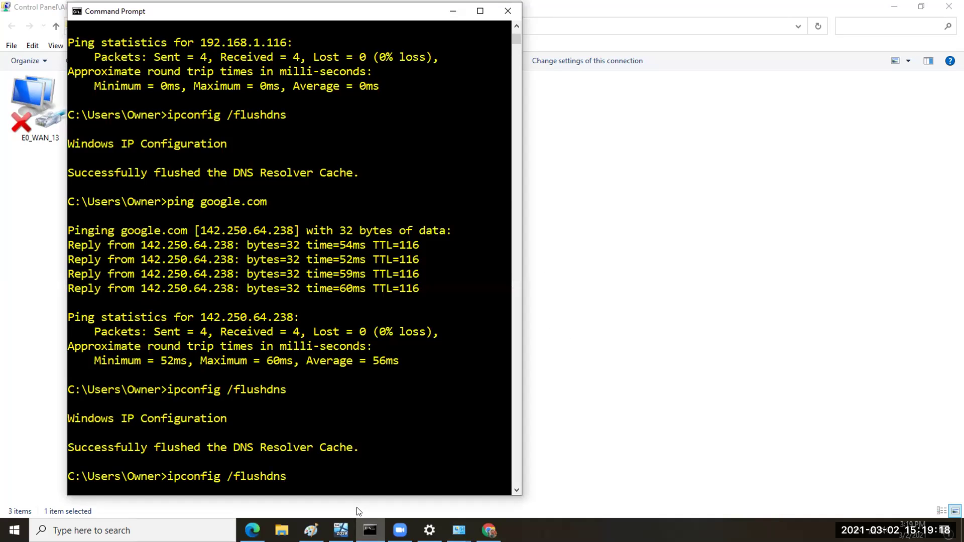
pyautogui.press('Return')
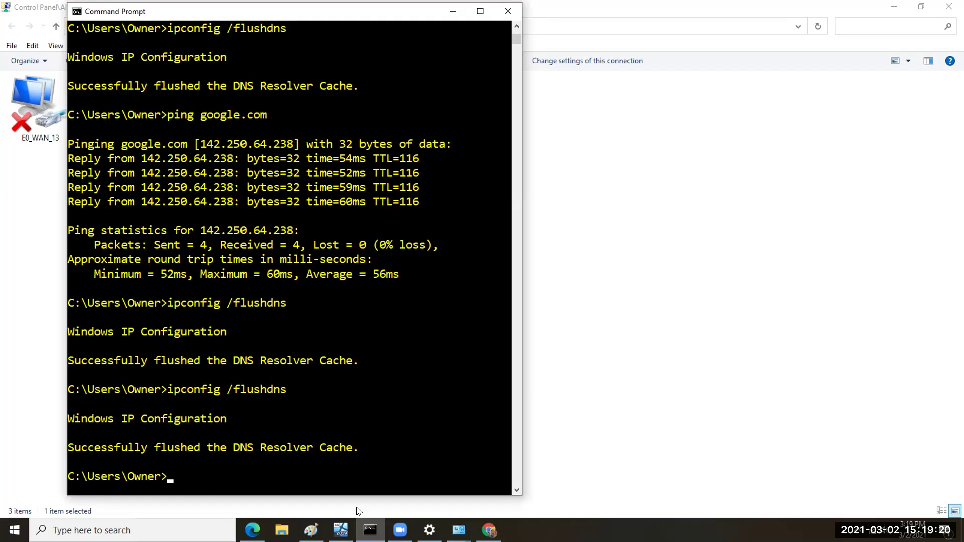
pyautogui.write('ipconfig /ren')
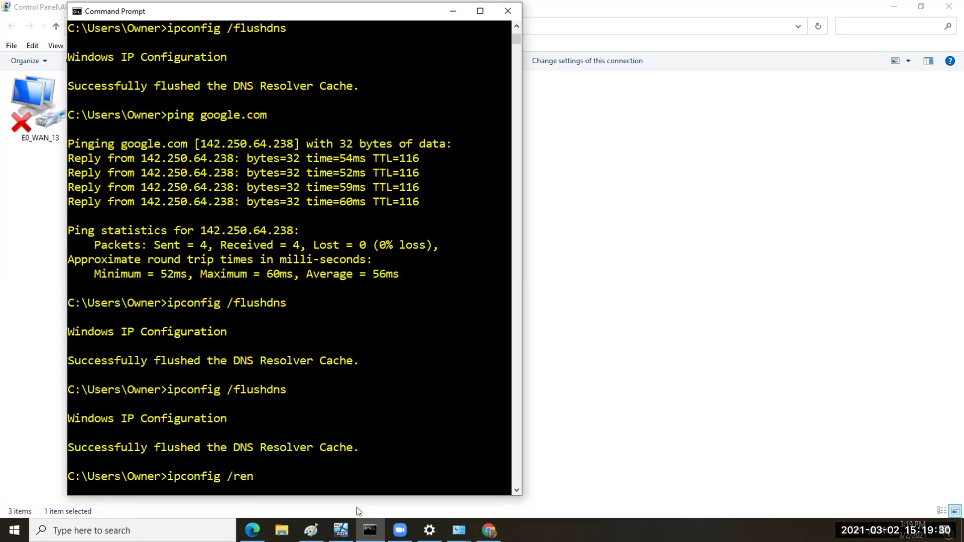
pyautogui.write('ew')
pyautogui.press('Return')
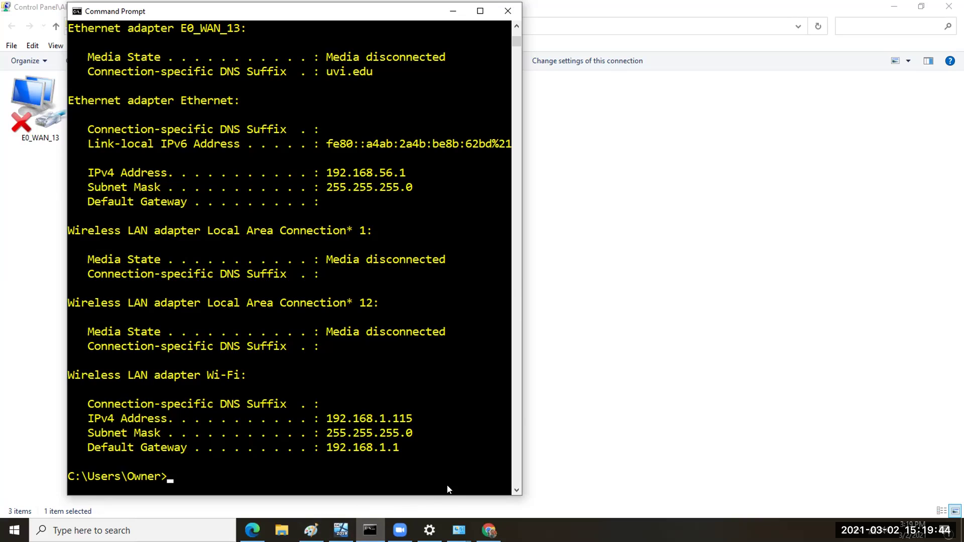
# Return to Windows Admin Center in Edge and search the StdSrv1 tools list for a DNS management tool.
pyautogui.click(660, 343)
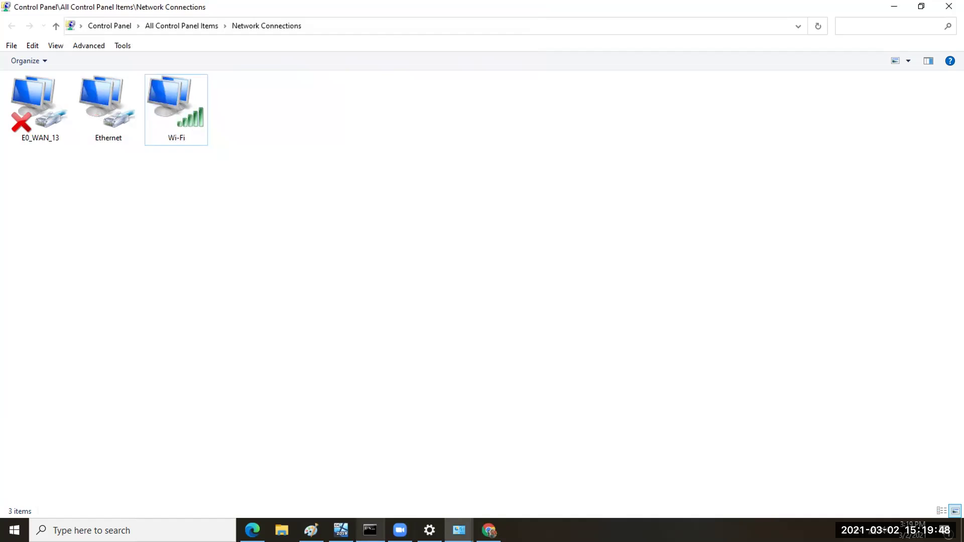
pyautogui.click(341, 531)
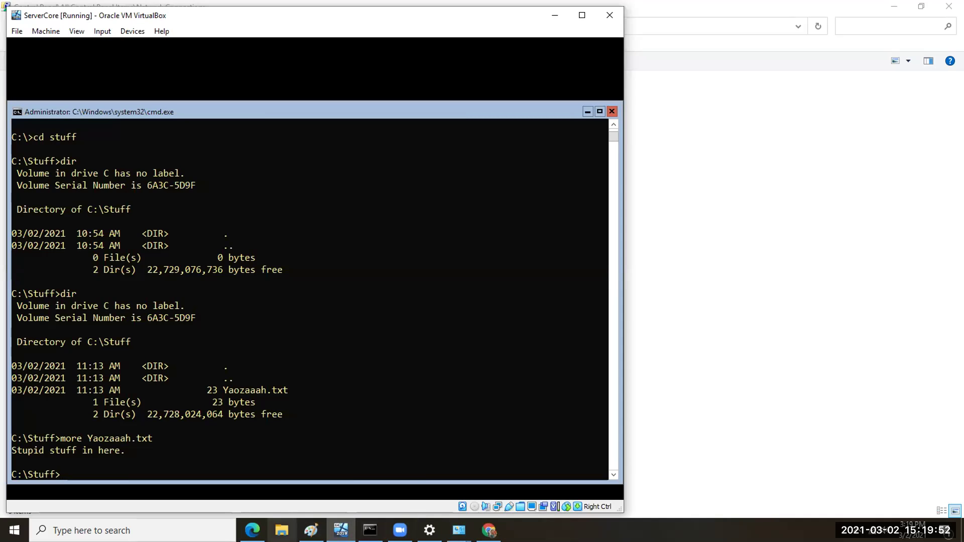
pyautogui.click(252, 530)
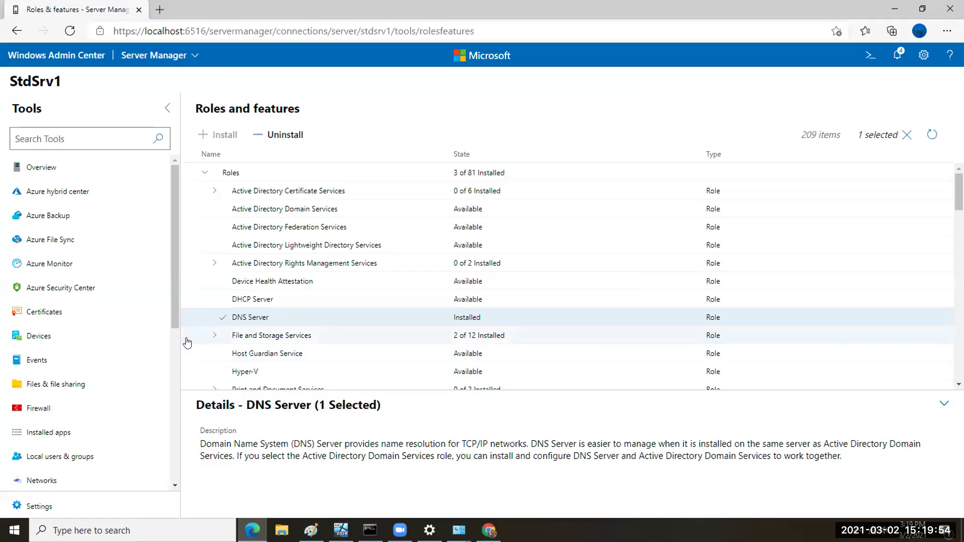
pyautogui.scroll(-3, 126, 301)
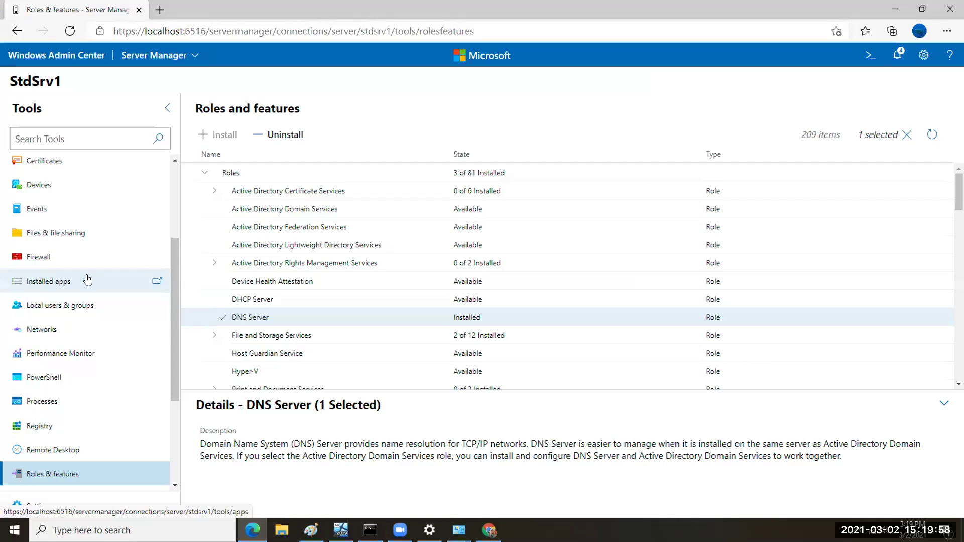
pyautogui.scroll(-3, 88, 280)
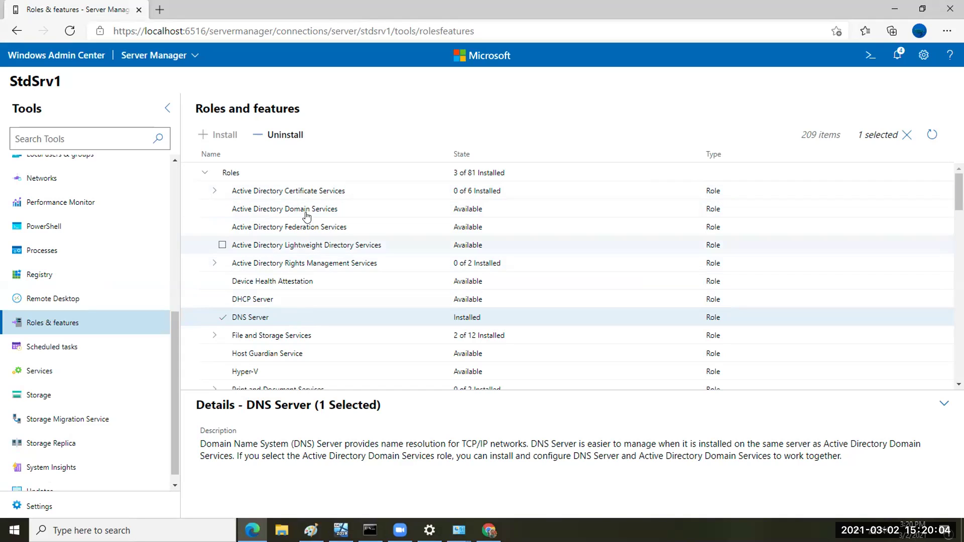
pyautogui.scroll(6, 47, 275)
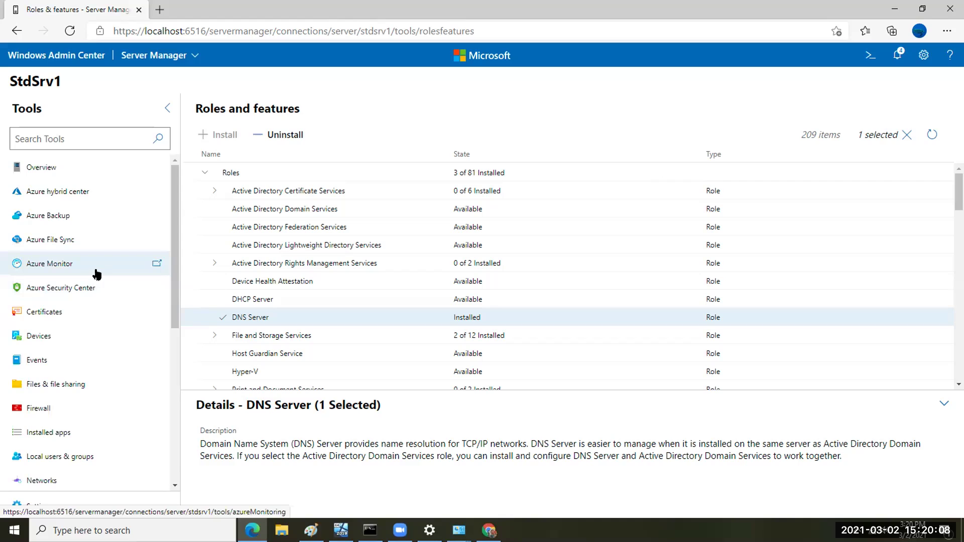
pyautogui.scroll(-5, 97, 266)
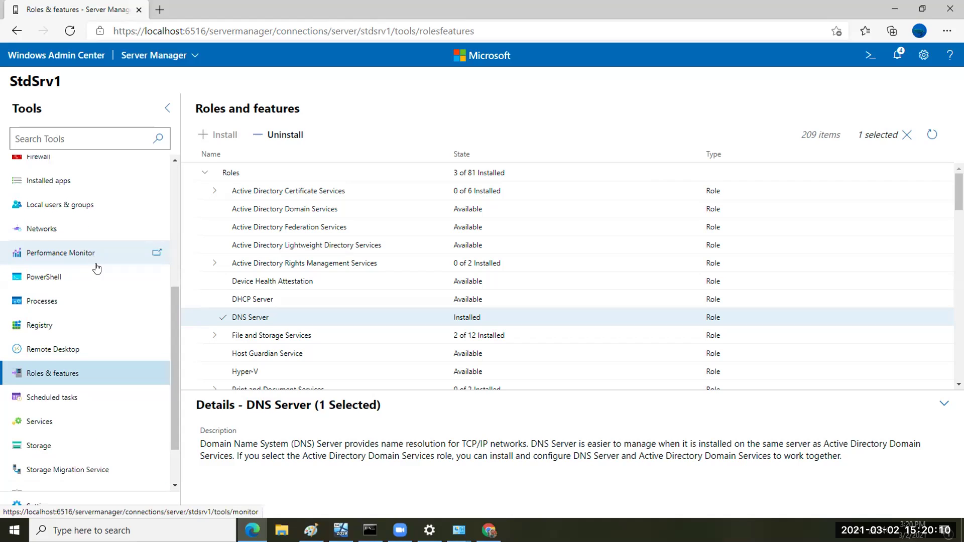
pyautogui.scroll(-2, 96, 261)
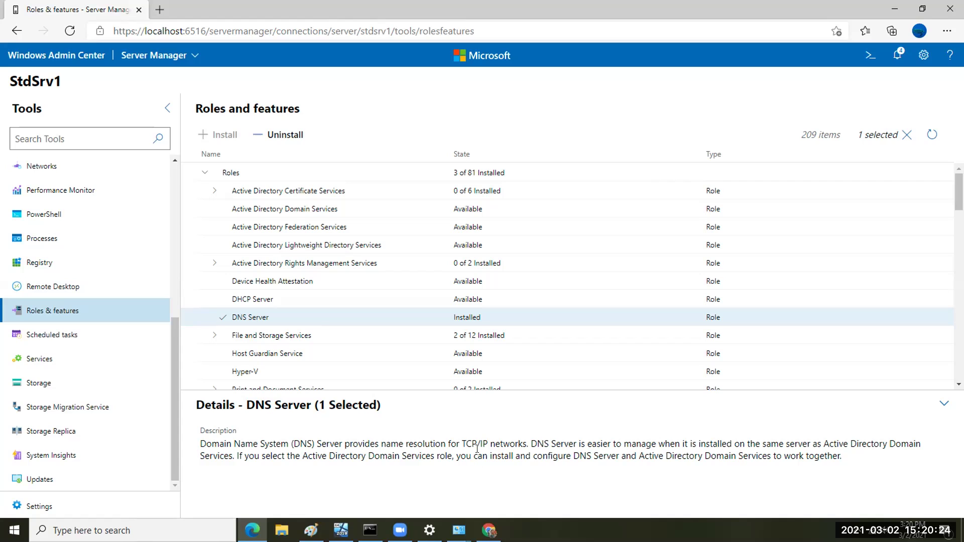
# Glance at the ServerCore virtual machine console, minimize it, and view StdSrv1's disks and volumes in the Storage tool.
pyautogui.click(341, 530)
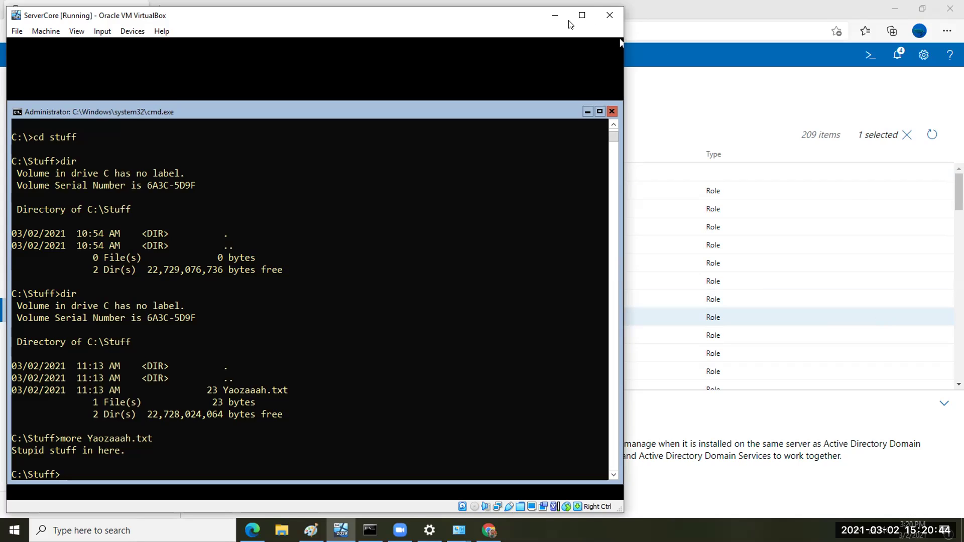
pyautogui.click(554, 16)
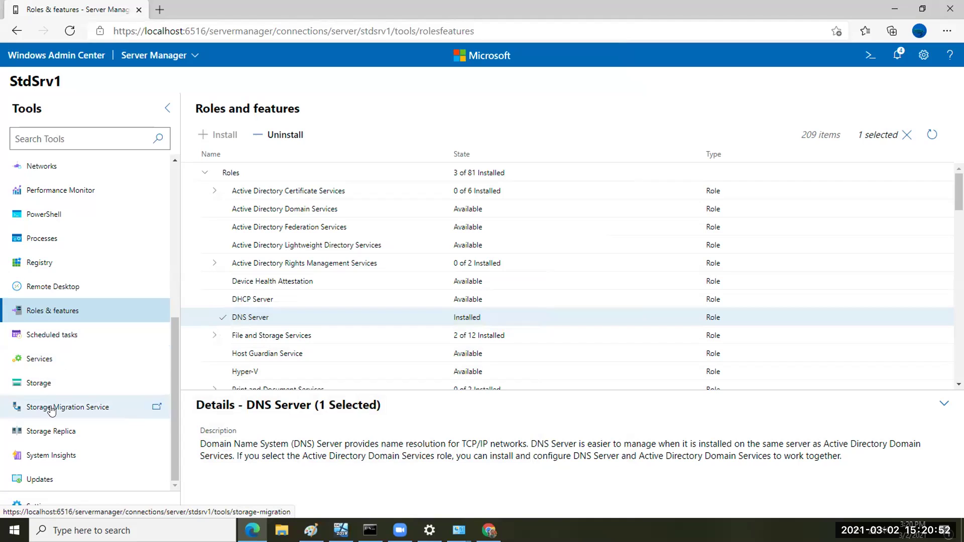
pyautogui.click(28, 389)
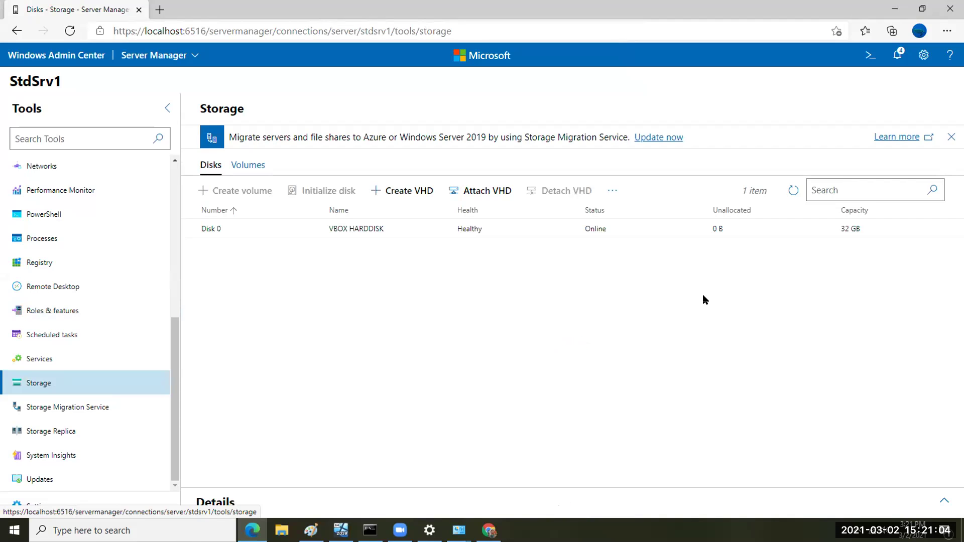
pyautogui.click(245, 161)
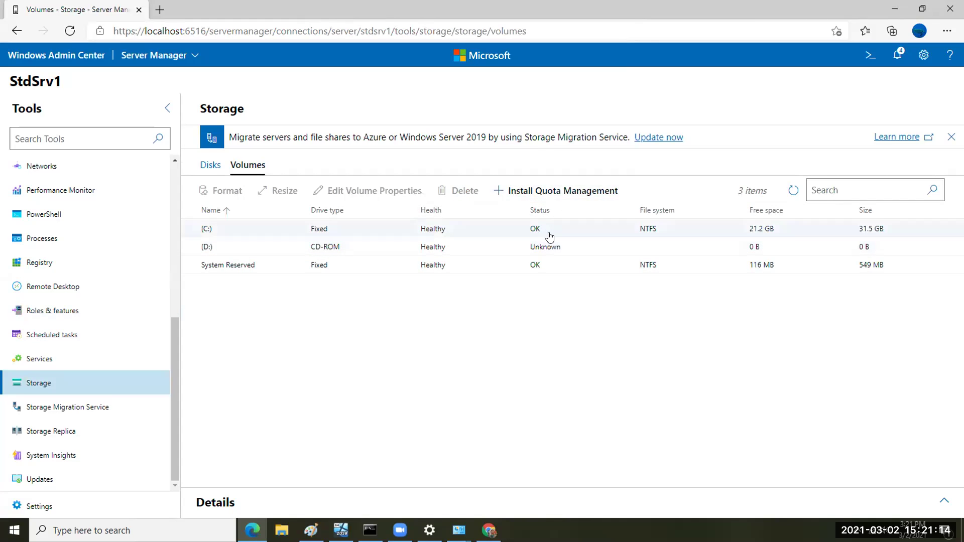
# Open the Files & file sharing tool for StdSrv1 in Windows Admin Center.
pyautogui.scroll(4, 91, 322)
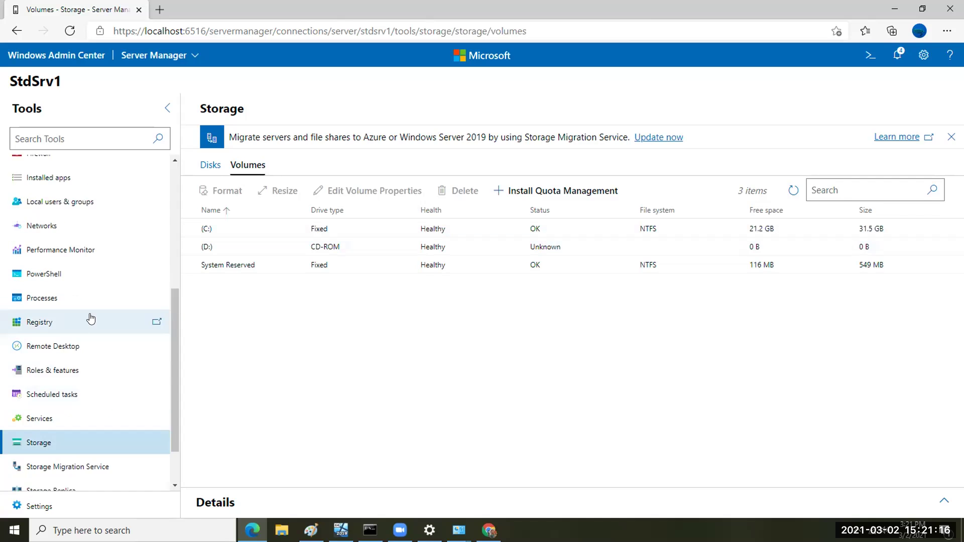
pyautogui.scroll(3, 104, 329)
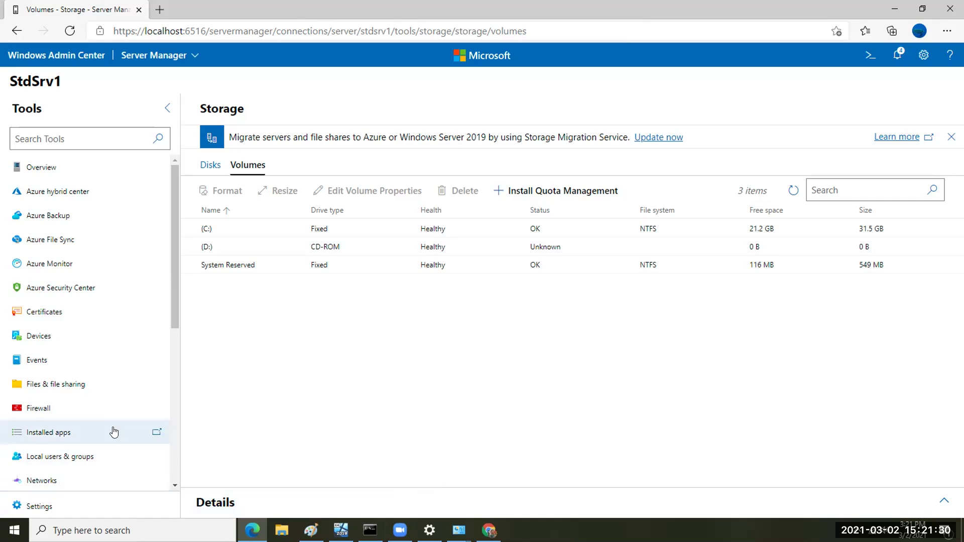
pyautogui.click(67, 385)
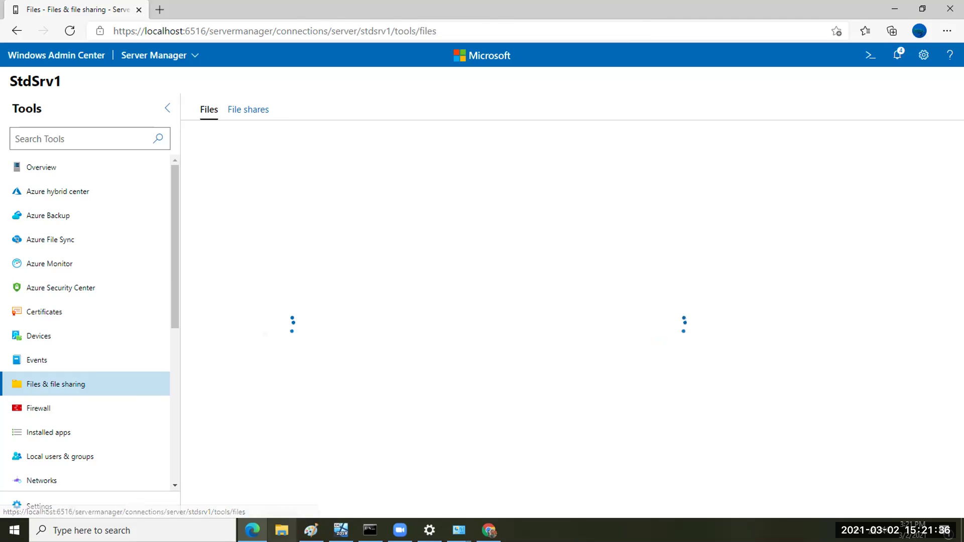
# Switch to File Explorer on the host and view the mapped network drives under This PC.
pyautogui.click(282, 530)
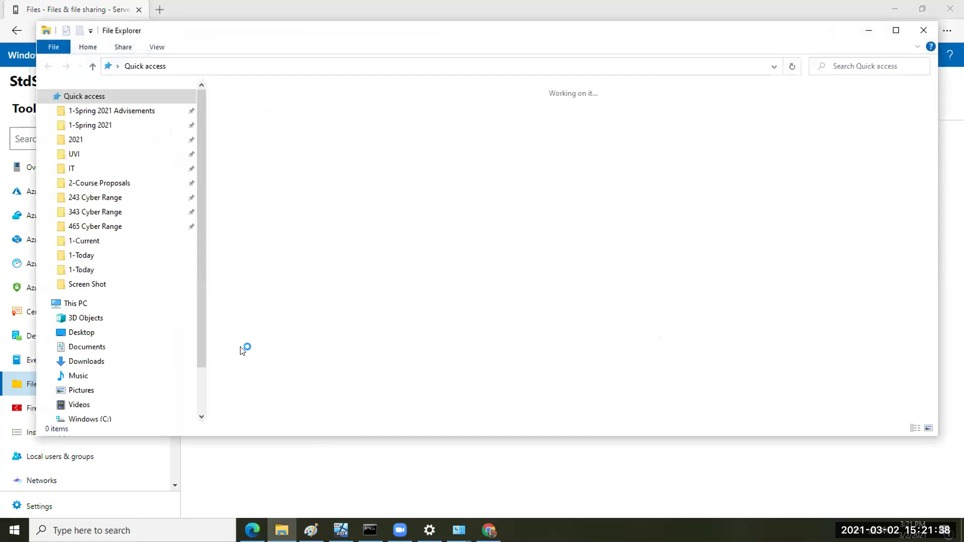
pyautogui.click(75, 303)
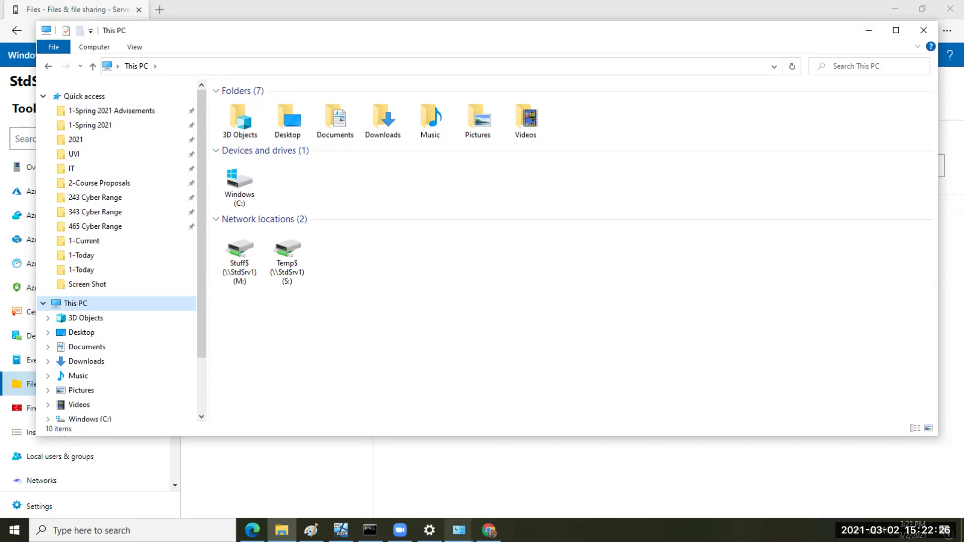
pyautogui.click(400, 530)
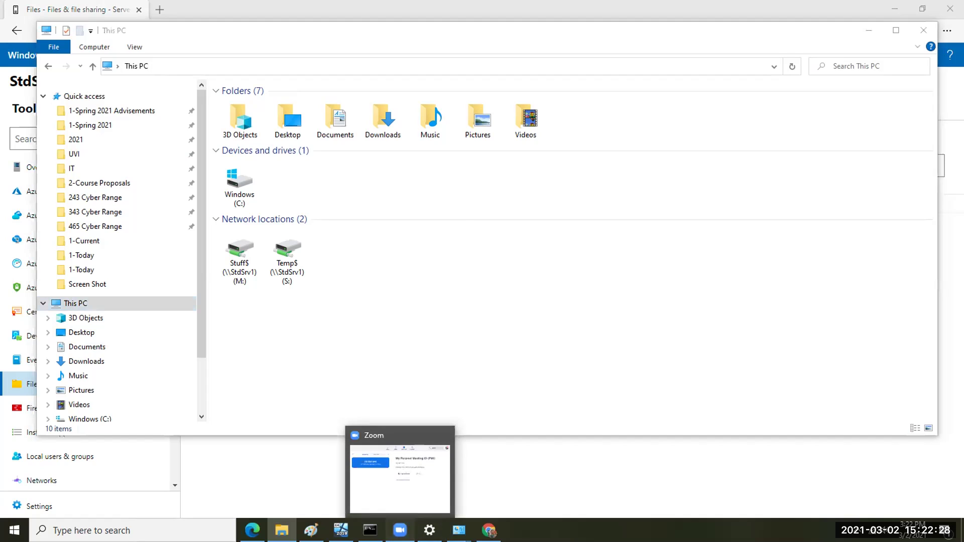